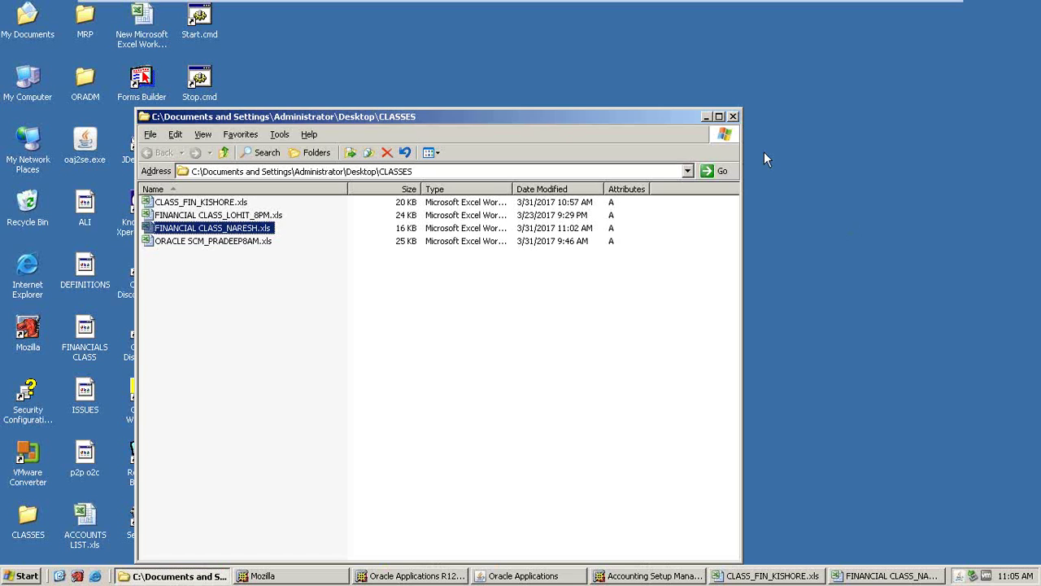
# - Close the CLASSES folder, both Oracle browser windows and the Accounting Setup Manager
pyautogui.click(301, 576)
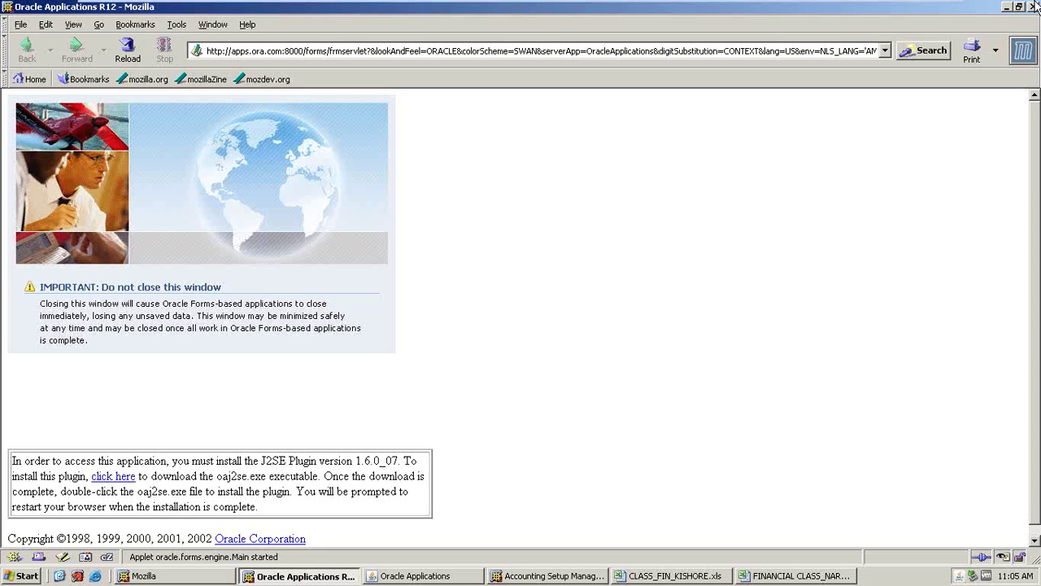
pyautogui.click(1034, 7)
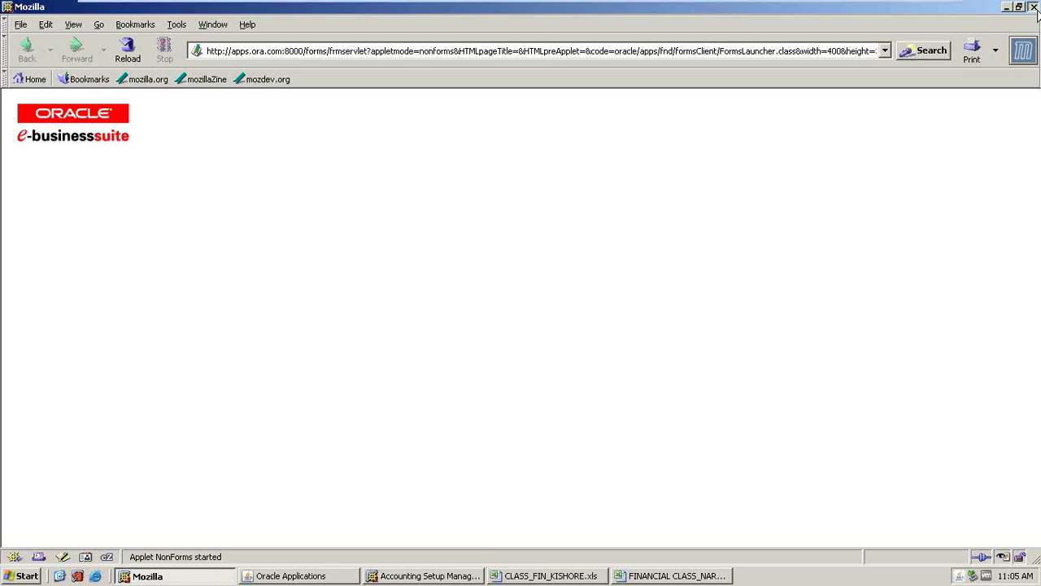
pyautogui.click(1033, 7)
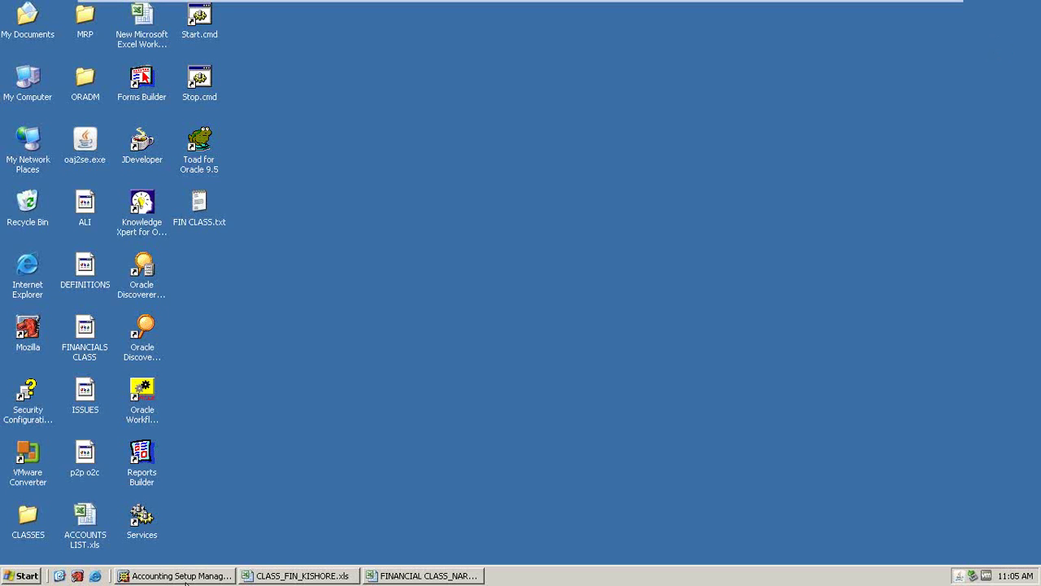
pyautogui.click(181, 576)
pyautogui.click(1033, 8)
# - Close Excel and save the changes to the class notes workbook
pyautogui.click(178, 575)
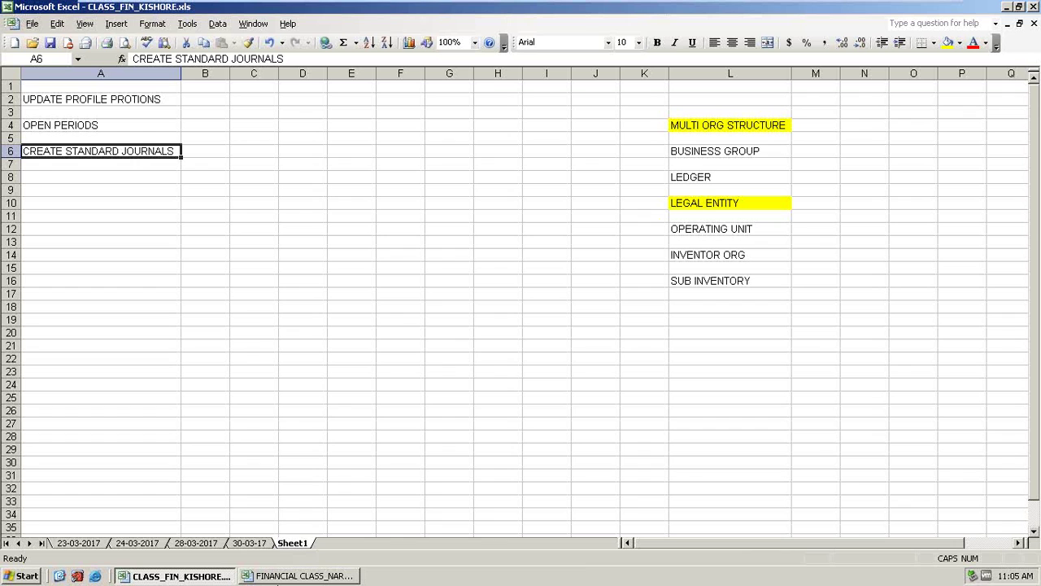
pyautogui.click(295, 575)
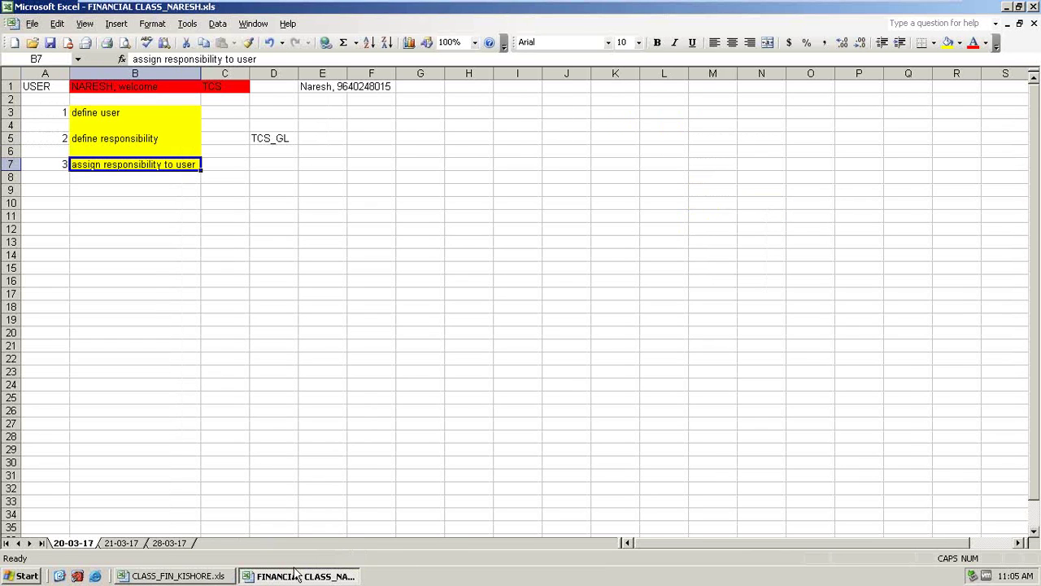
pyautogui.click(1033, 9)
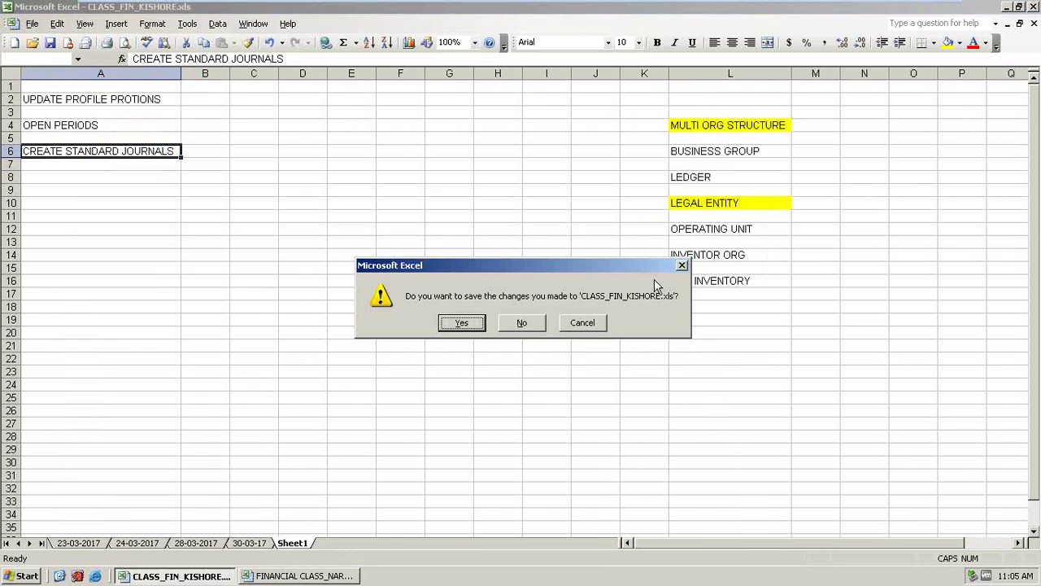
pyautogui.click(470, 325)
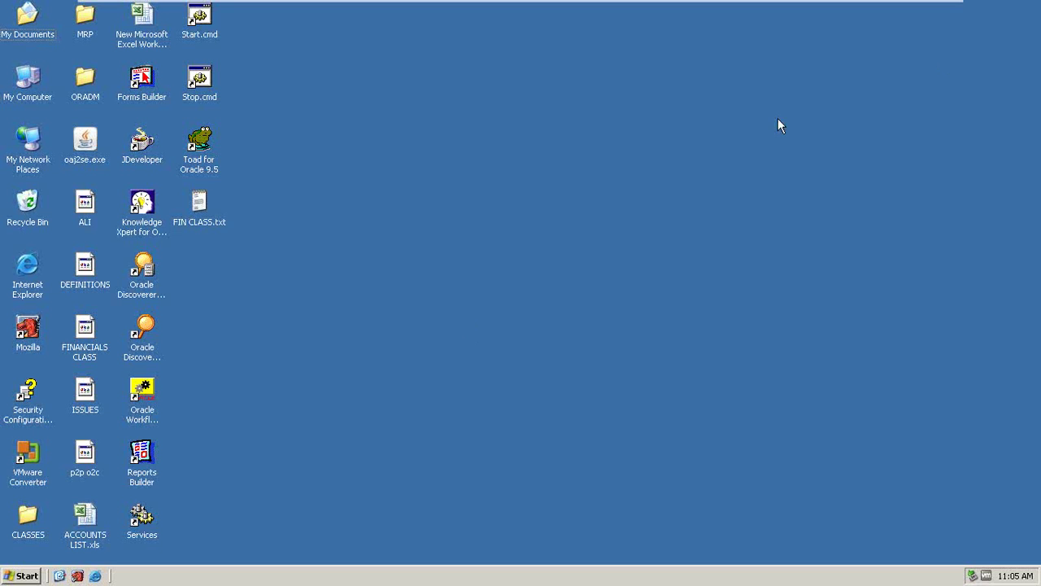
# - Refresh the Windows desktop several times from its shortcut menu
pyautogui.rightClick(587, 282)
pyautogui.click(611, 303)
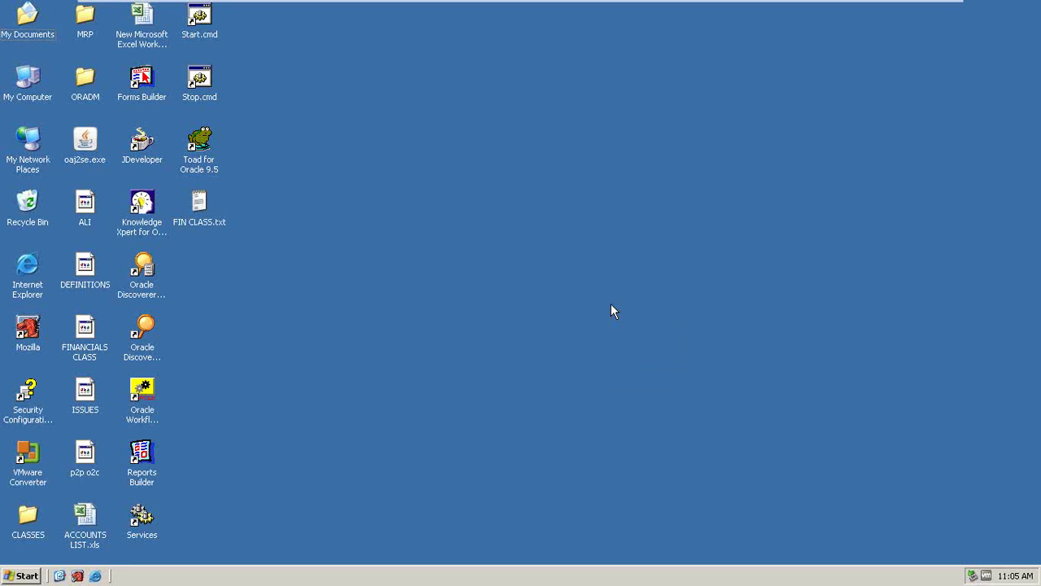
pyautogui.rightClick(420, 329)
pyautogui.click(435, 348)
pyautogui.rightClick(610, 234)
pyautogui.click(634, 252)
pyautogui.rightClick(518, 216)
pyautogui.click(530, 239)
# - Launch Mozilla to the Oracle login page and clear the stray User Name character
pyautogui.click(24, 343)
pyautogui.doubleClick(25, 343)
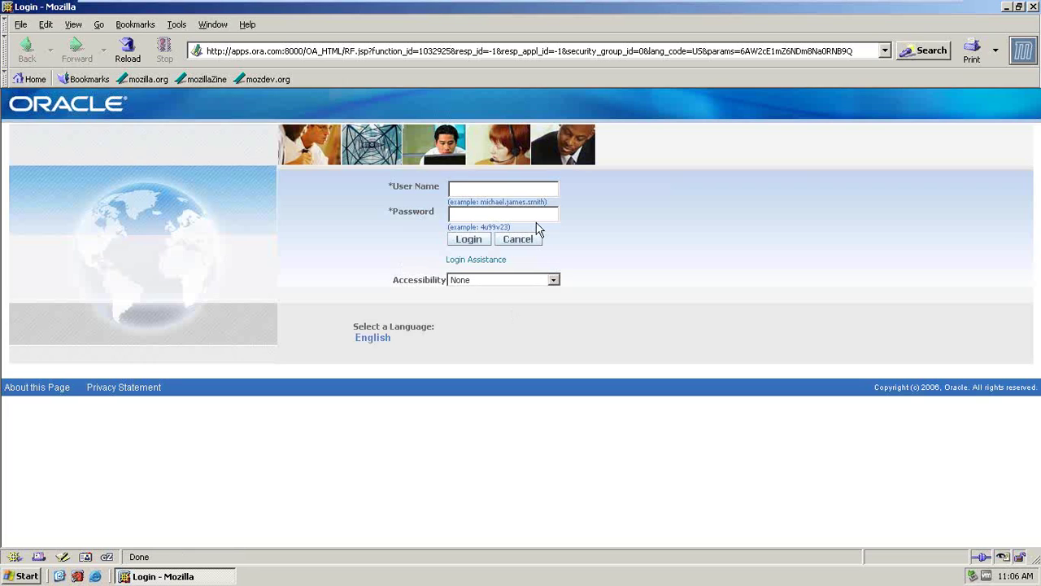
pyautogui.write('w')
pyautogui.press('BackSpace')
# - Toggle the Oracle login window between minimized and restored, refreshing the desktop once
pyautogui.click(142, 577)
pyautogui.click(143, 577)
pyautogui.click(144, 577)
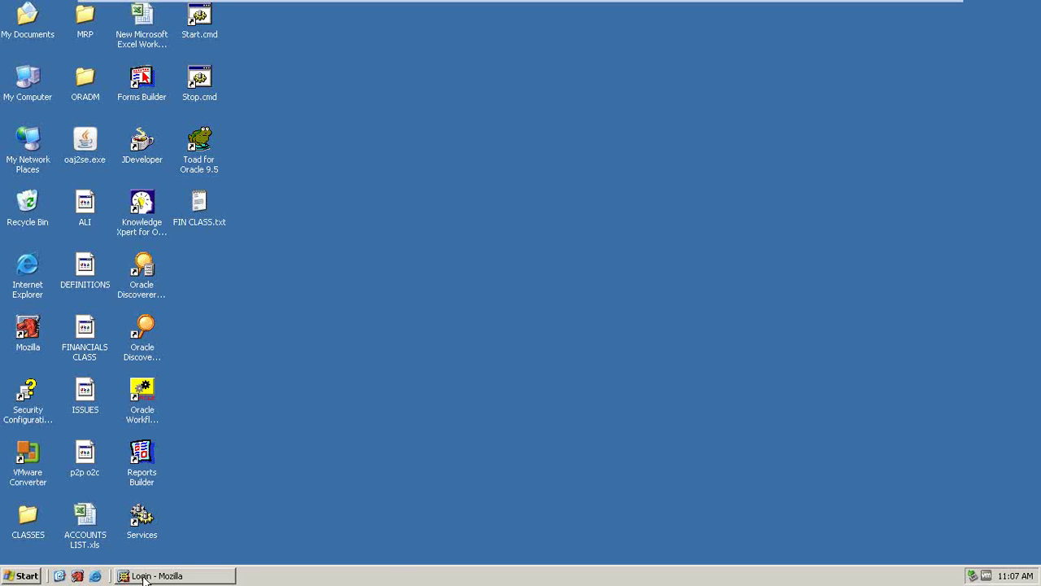
pyautogui.click(145, 577)
pyautogui.click(145, 578)
pyautogui.rightClick(332, 171)
pyautogui.click(352, 195)
pyautogui.click(156, 577)
pyautogui.click(156, 578)
# - Refresh the desktop twice more and restore the Oracle login window
pyautogui.moveTo(892, 4)
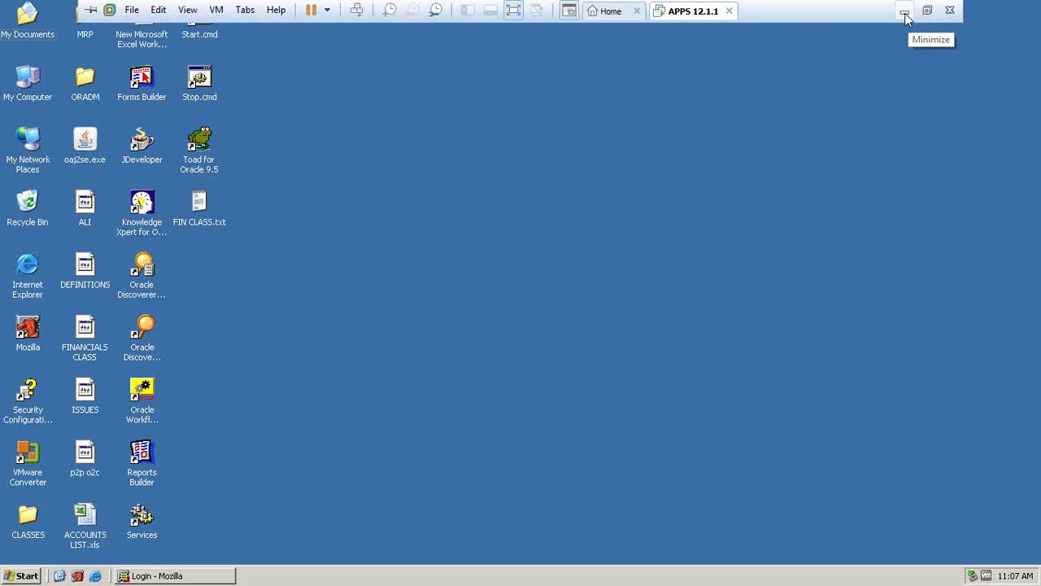
pyautogui.rightClick(623, 126)
pyautogui.click(648, 149)
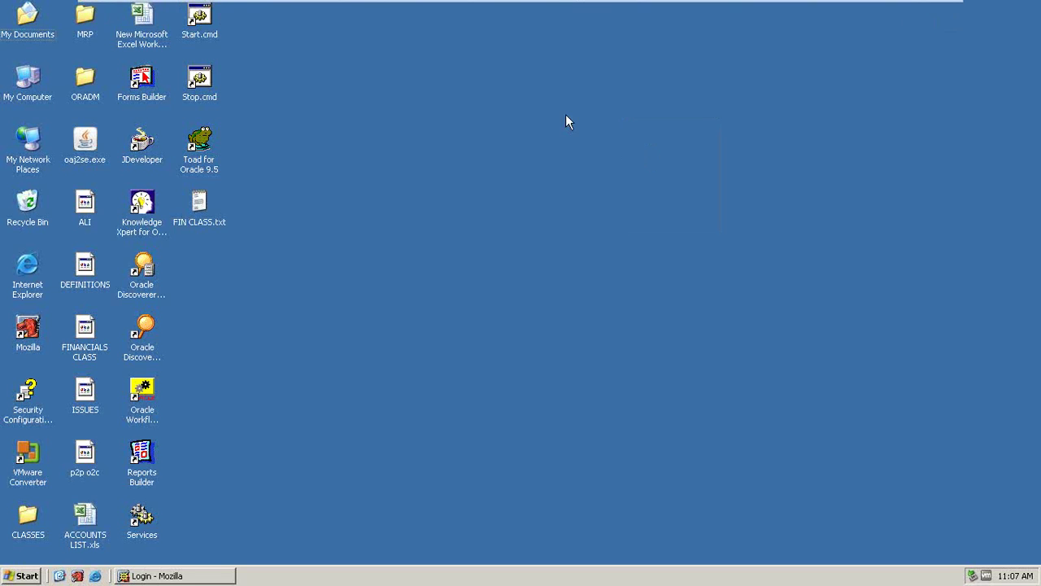
pyautogui.rightClick(550, 109)
pyautogui.click(584, 135)
pyautogui.click(147, 579)
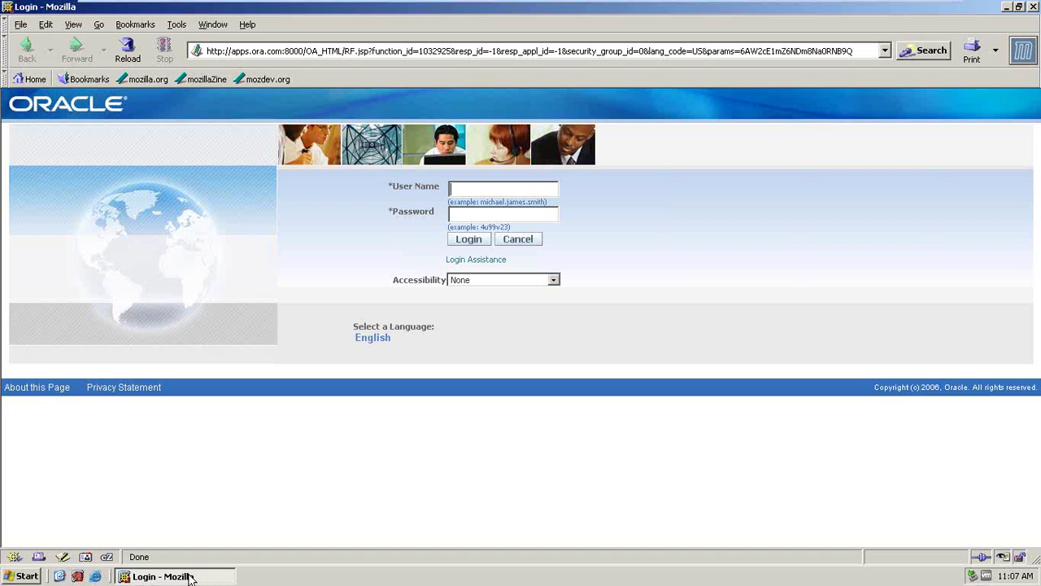
# - Show the desktop, minimize VMware to the host, then return to the virtual machine
pyautogui.click(59, 576)
pyautogui.moveTo(909, 16)
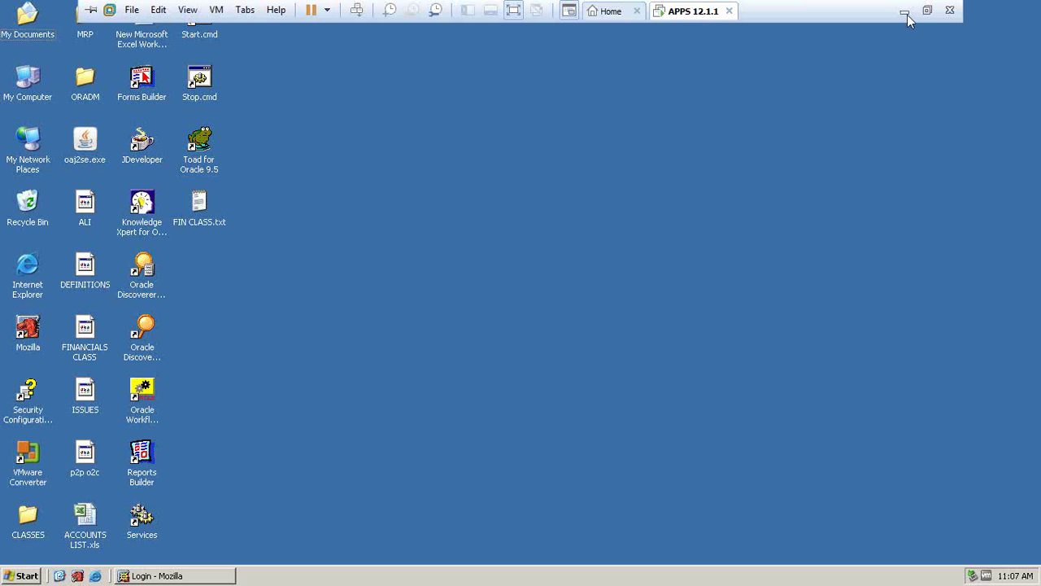
pyautogui.click(905, 13)
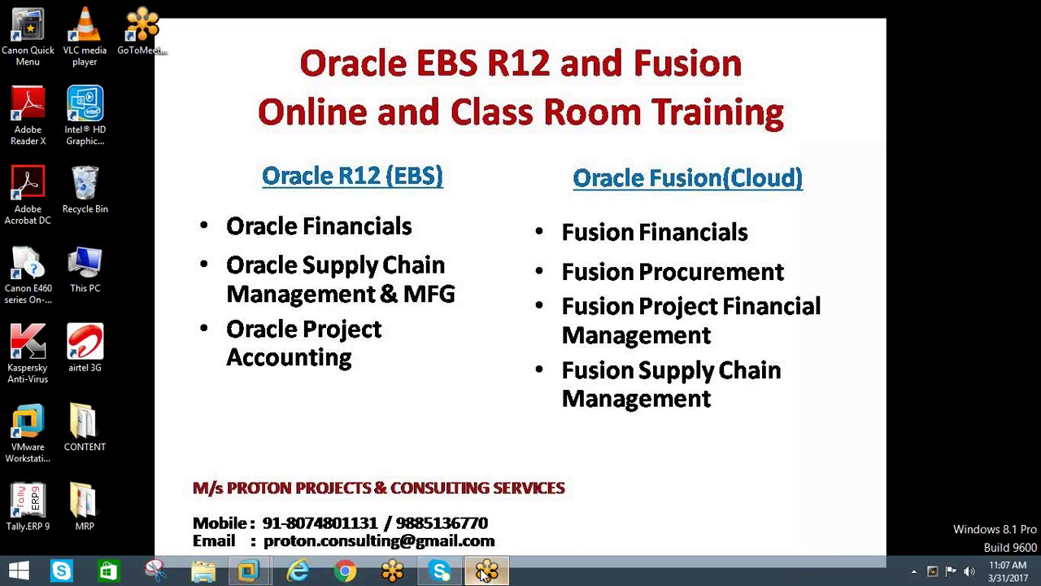
pyautogui.moveTo(486, 572)
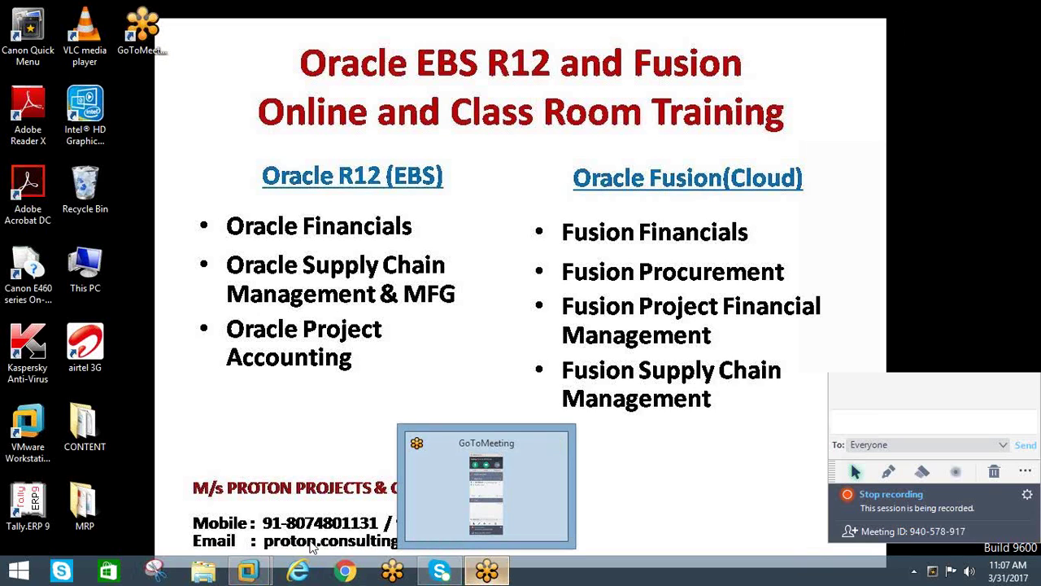
pyautogui.click(248, 572)
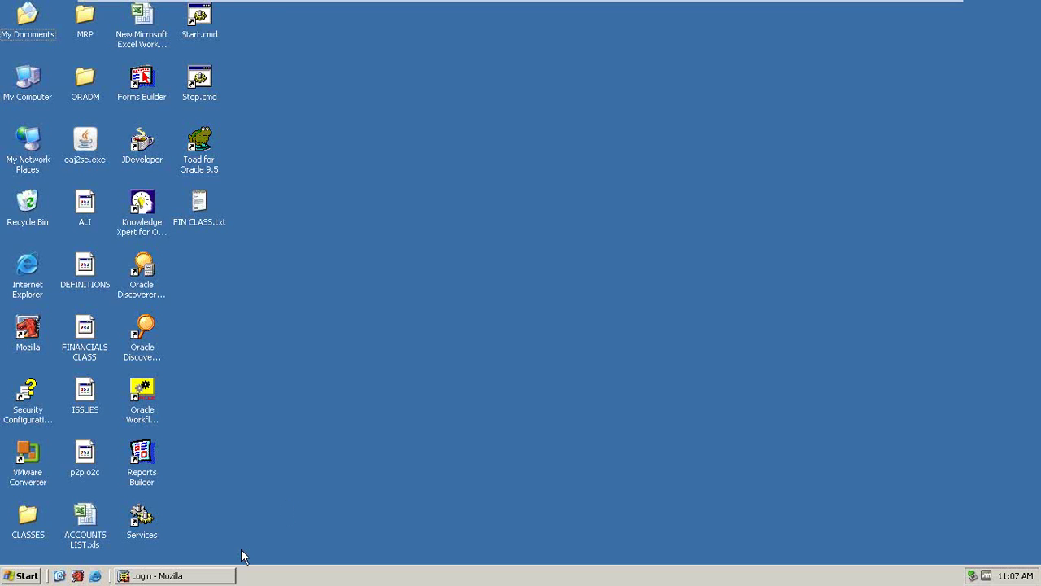
# - Log in to Oracle Applications with the user name and account password
pyautogui.write('kishore')
pyautogui.press('Tab')
pyautogui.write('**')
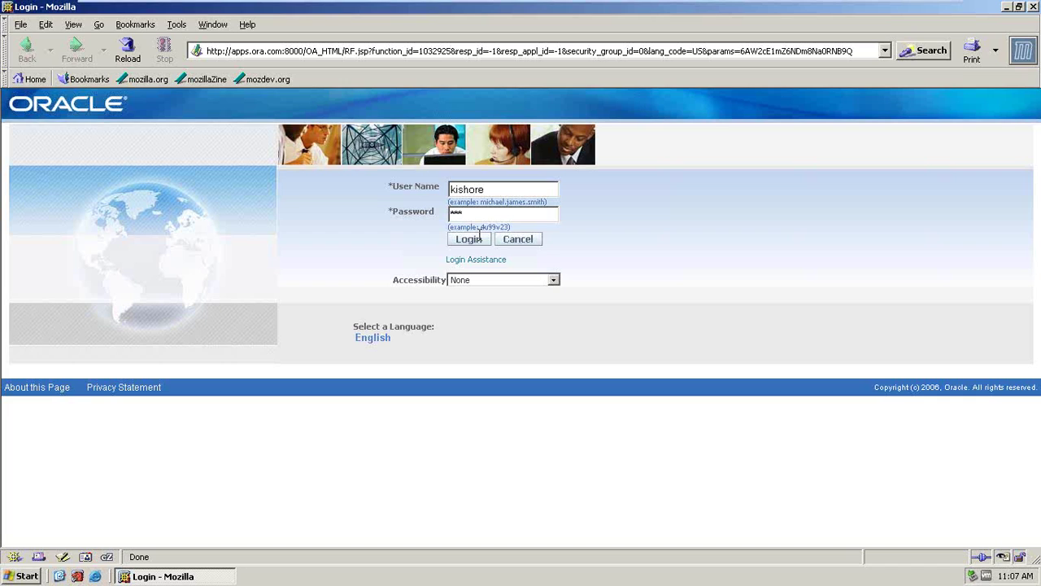
pyautogui.press('BackSpace')
pyautogui.press('BackSpace')
pyautogui.write('*******')
pyautogui.click(468, 238)
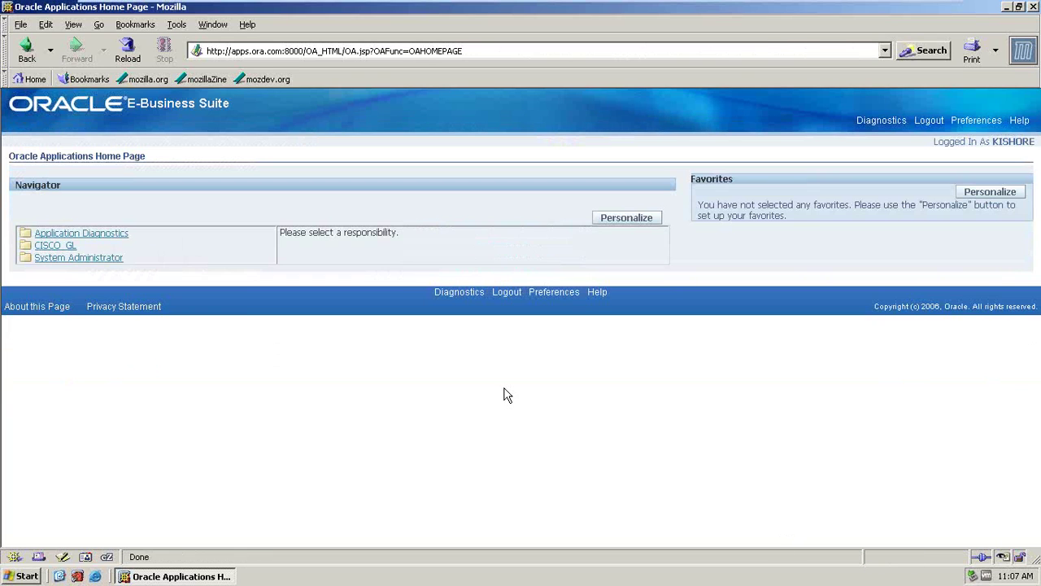
# - Open CISCO_GL Journals: Enter, then close Find Journals and Enter Journals
pyautogui.click(54, 245)
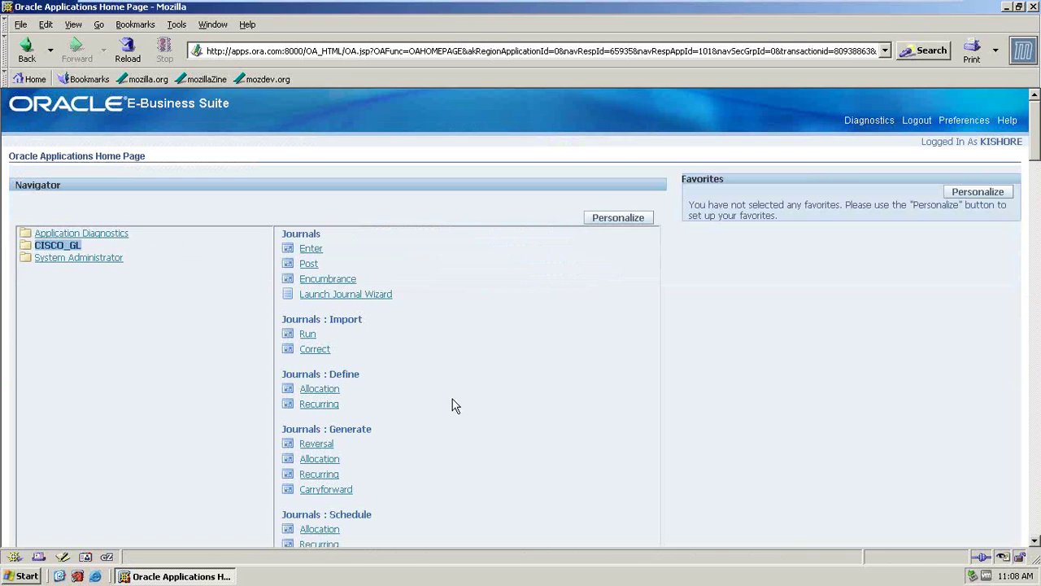
pyautogui.click(310, 248)
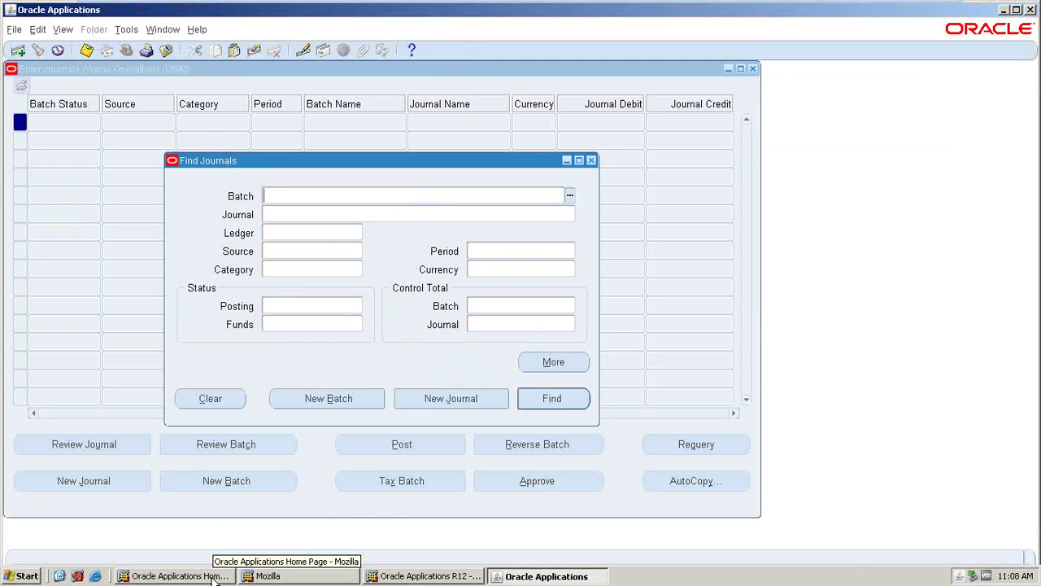
pyautogui.click(591, 160)
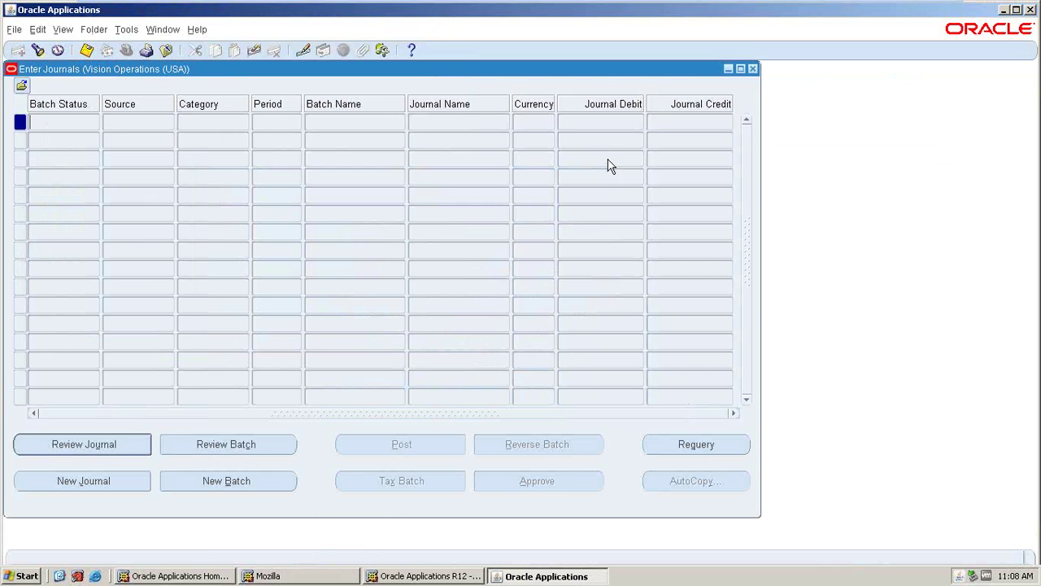
pyautogui.click(752, 70)
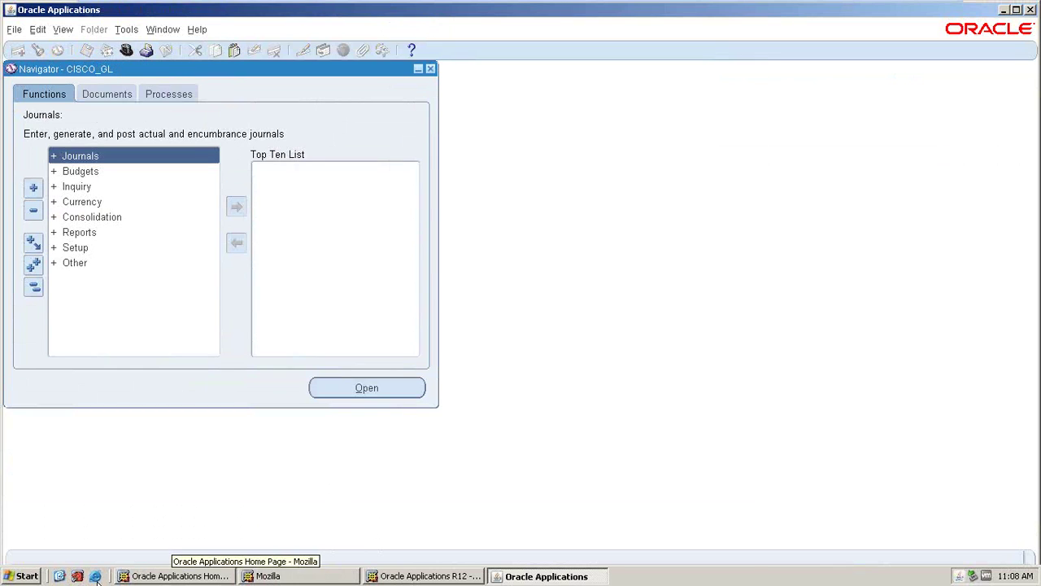
# - Show the desktop and open the CLASSES folder
pyautogui.click(55, 576)
pyautogui.click(28, 523)
pyautogui.doubleClick(29, 523)
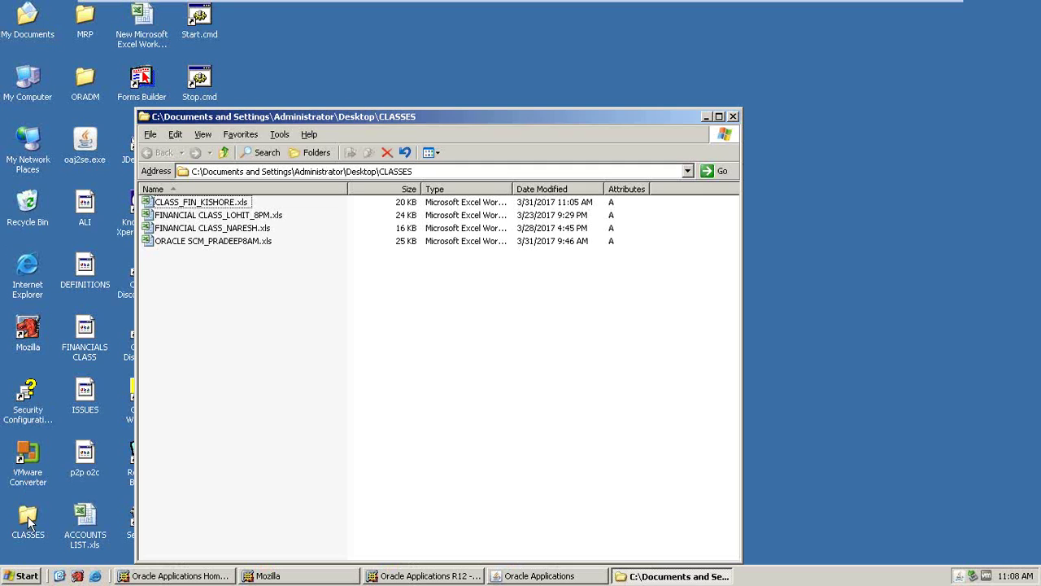
# - Open the class notes workbook from the CLASSES folder in Excel
pyautogui.click(205, 232)
pyautogui.click(205, 218)
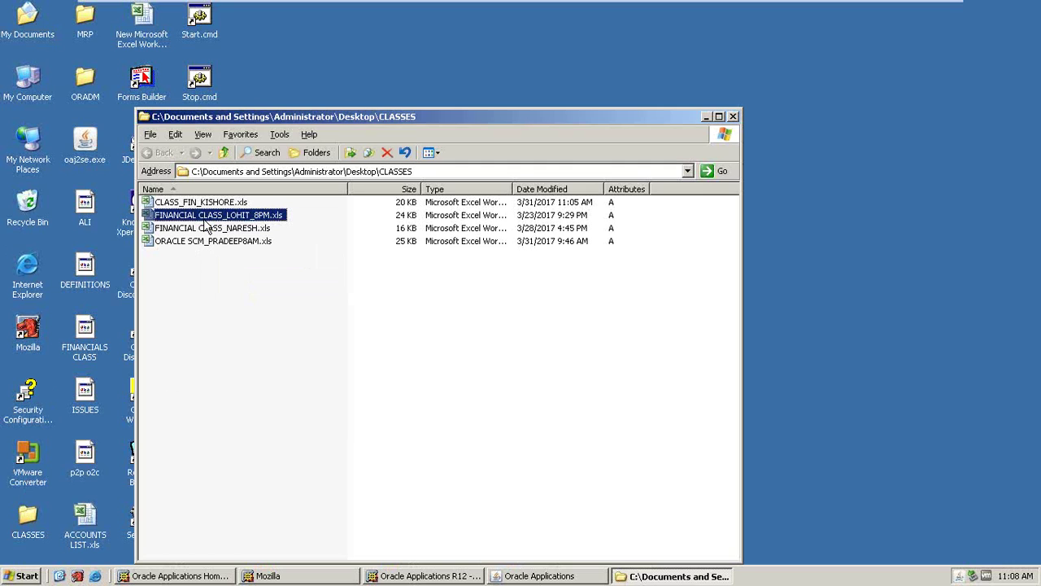
pyautogui.click(203, 205)
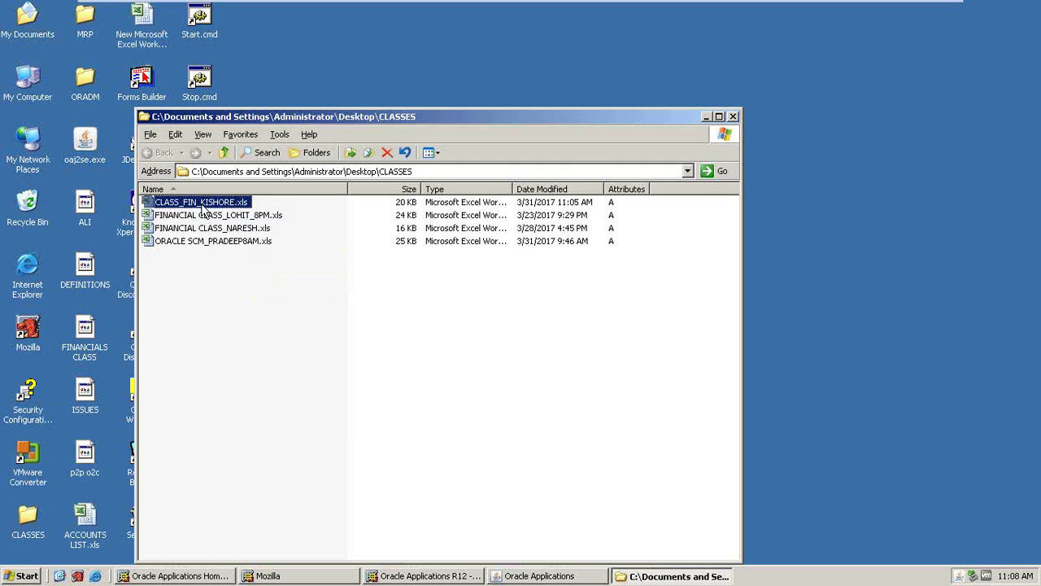
pyautogui.doubleClick(203, 205)
pyautogui.click(527, 192)
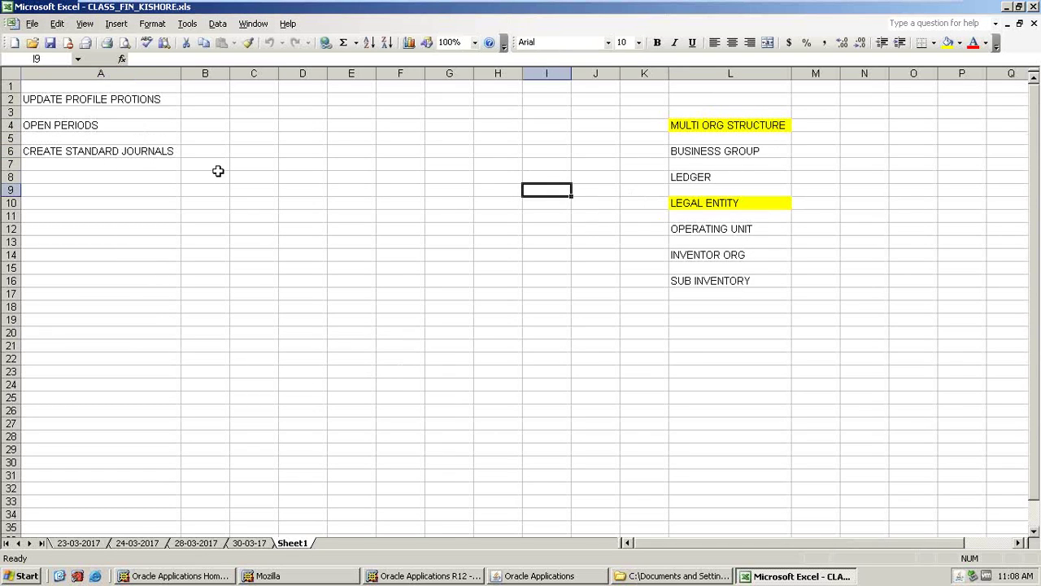
# - Expand all branches of the Oracle Navigator, then minimize the virtual machine to the host
pyautogui.hotkey('alt', 'Tab')
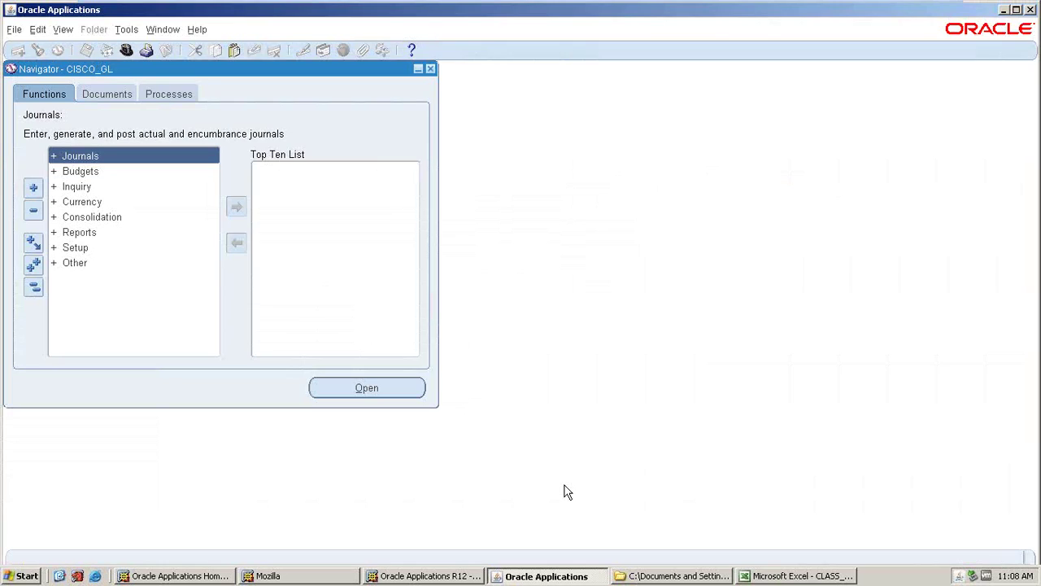
pyautogui.click(32, 269)
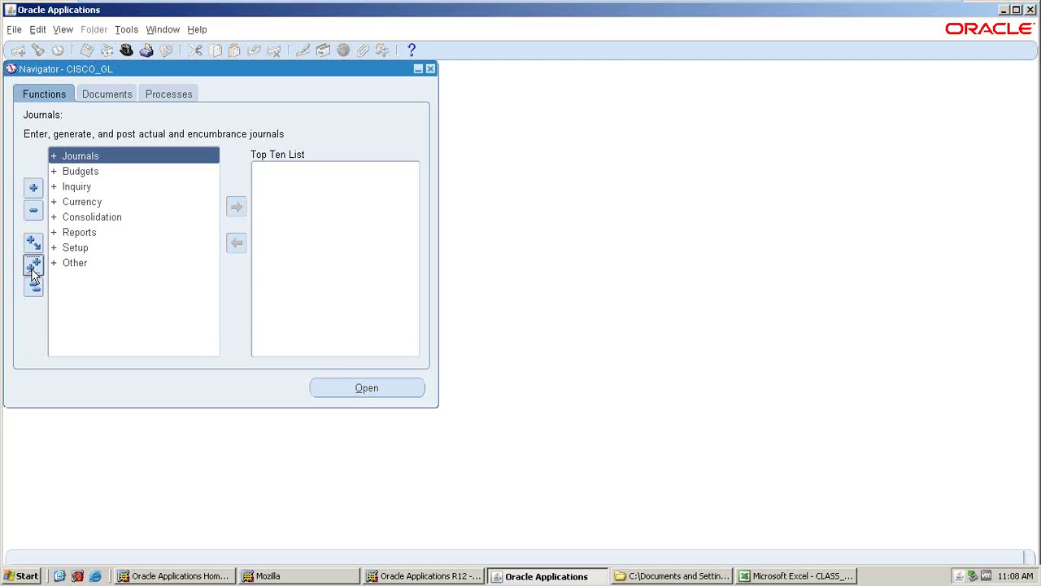
pyautogui.click(59, 576)
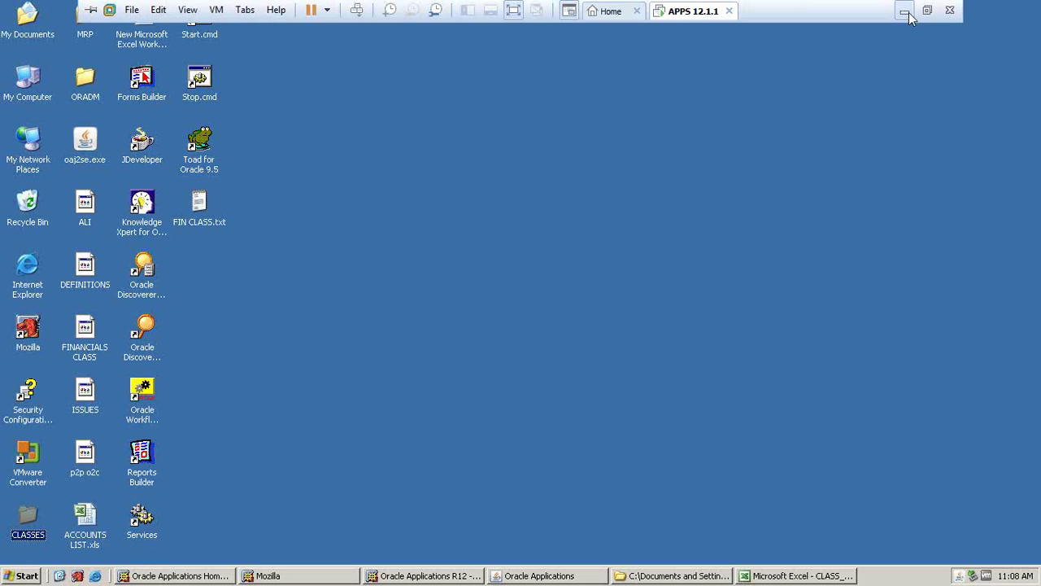
pyautogui.click(905, 12)
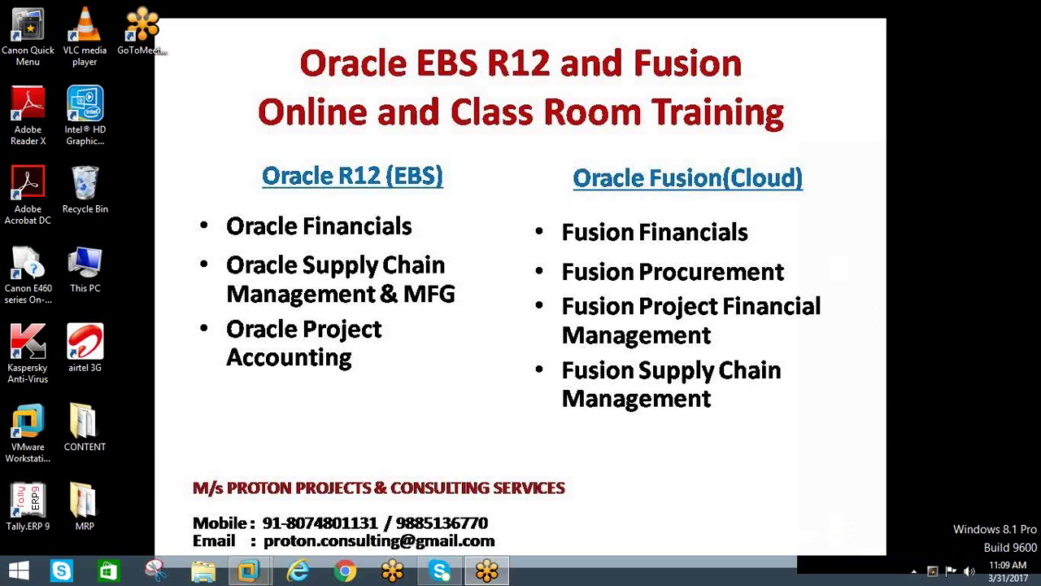
# - Return to the virtual machine's Excel workbook and select cell A2, UPDATE PROFILE PROTIONS
pyautogui.moveTo(248, 572)
pyautogui.click(276, 482)
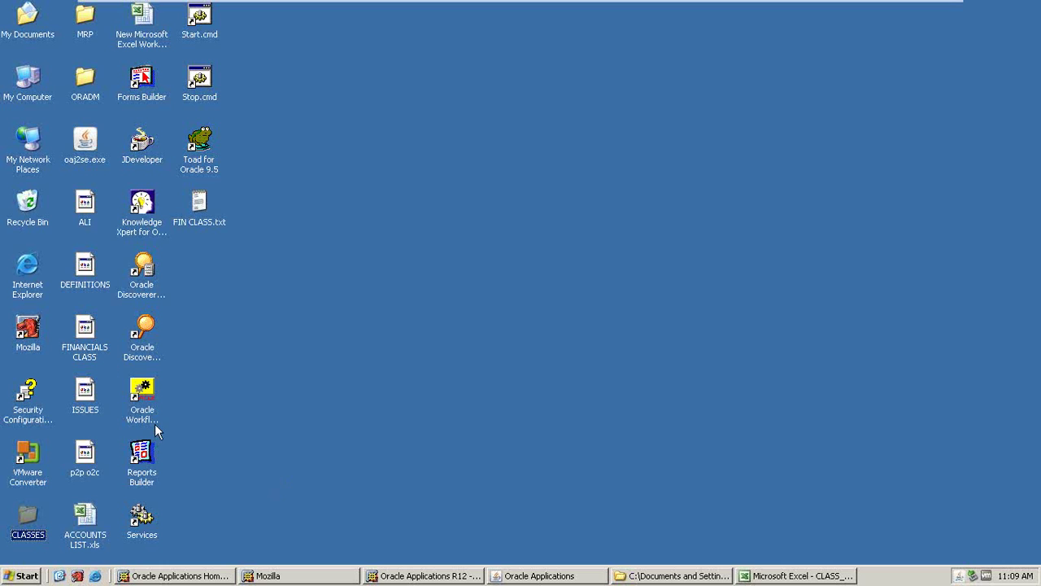
pyautogui.click(803, 576)
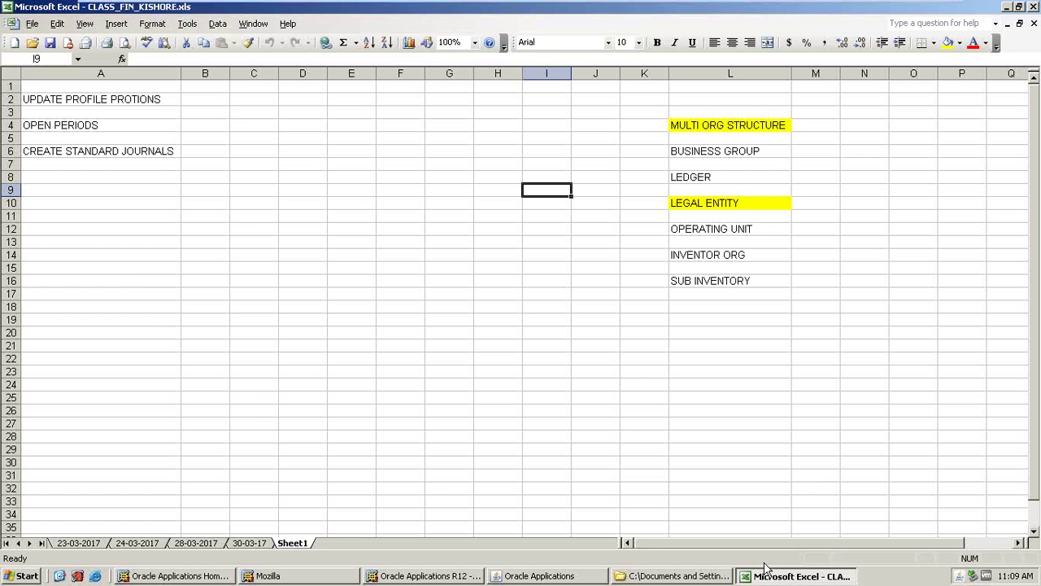
pyautogui.click(63, 103)
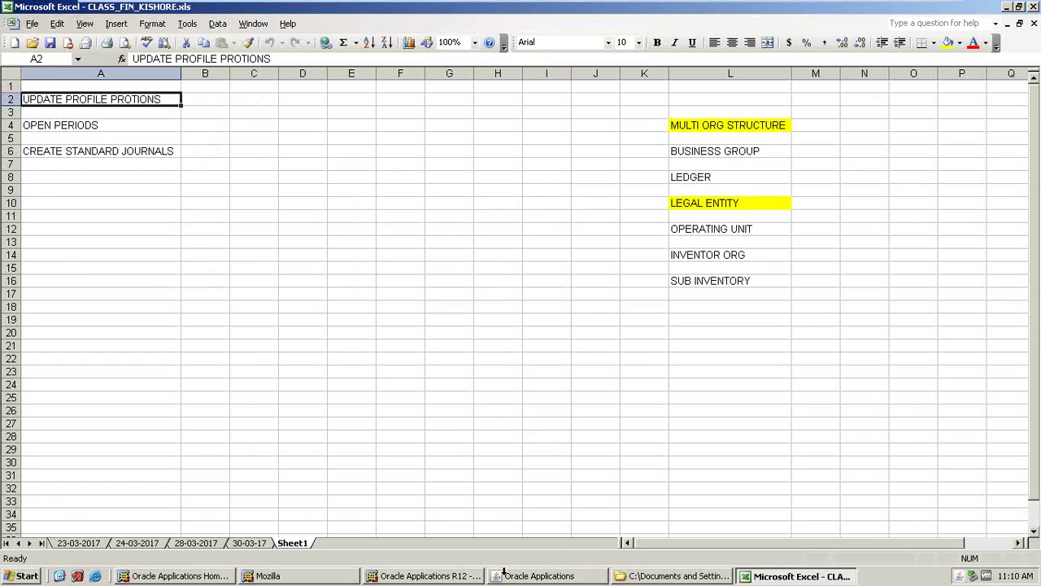
# - Enter 'system administrator' in cell B2
pyautogui.click(207, 99)
pyautogui.write('s')
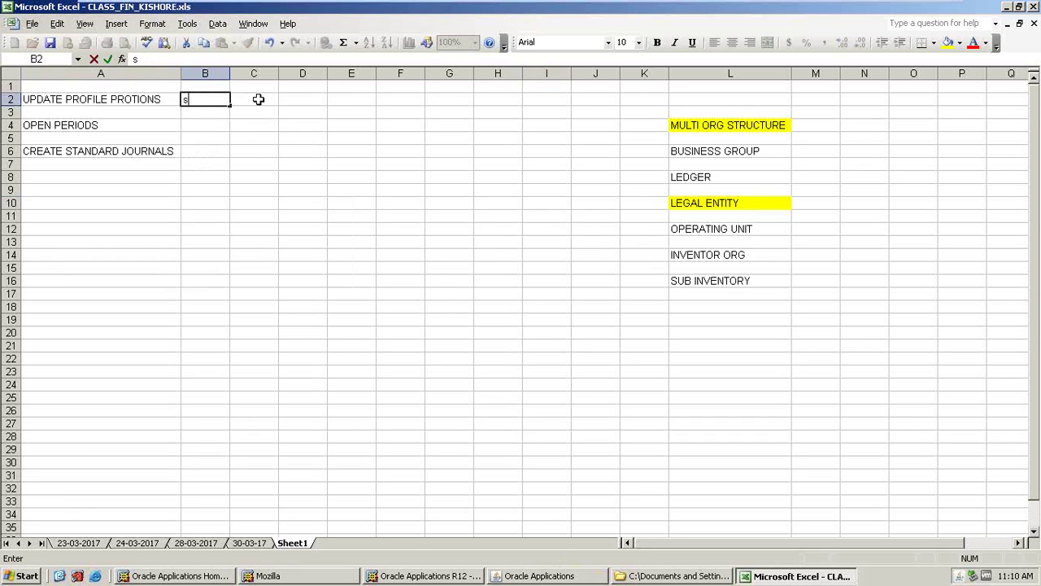
pyautogui.write('ystem administrator')
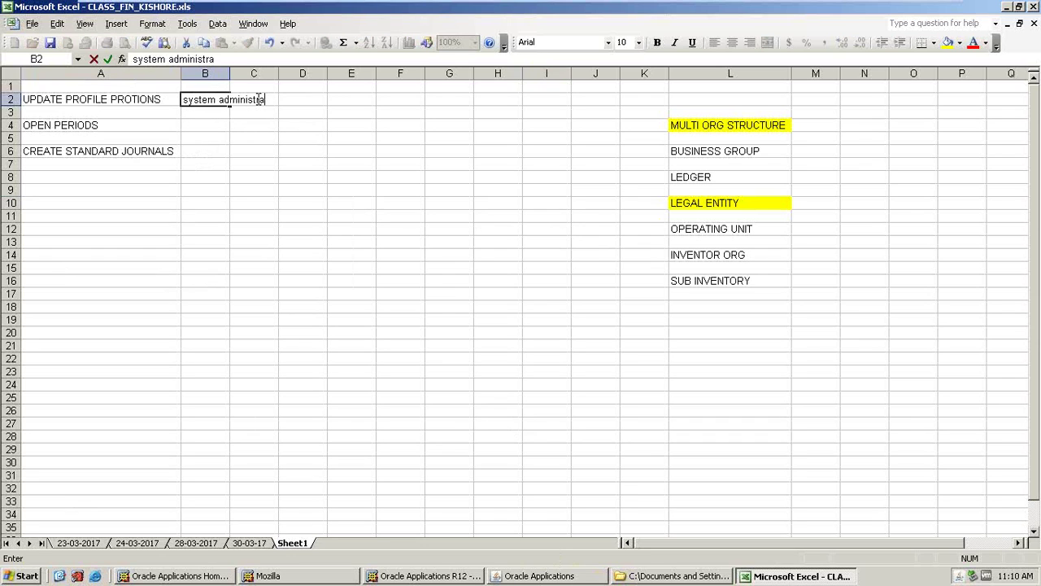
pyautogui.press('Tab')
pyautogui.press('Tab')
pyautogui.press('Tab')
# - Switch Oracle to the System Administrator responsibility and expand Profile in the Navigator
pyautogui.click(562, 576)
pyautogui.click(127, 50)
pyautogui.click(213, 296)
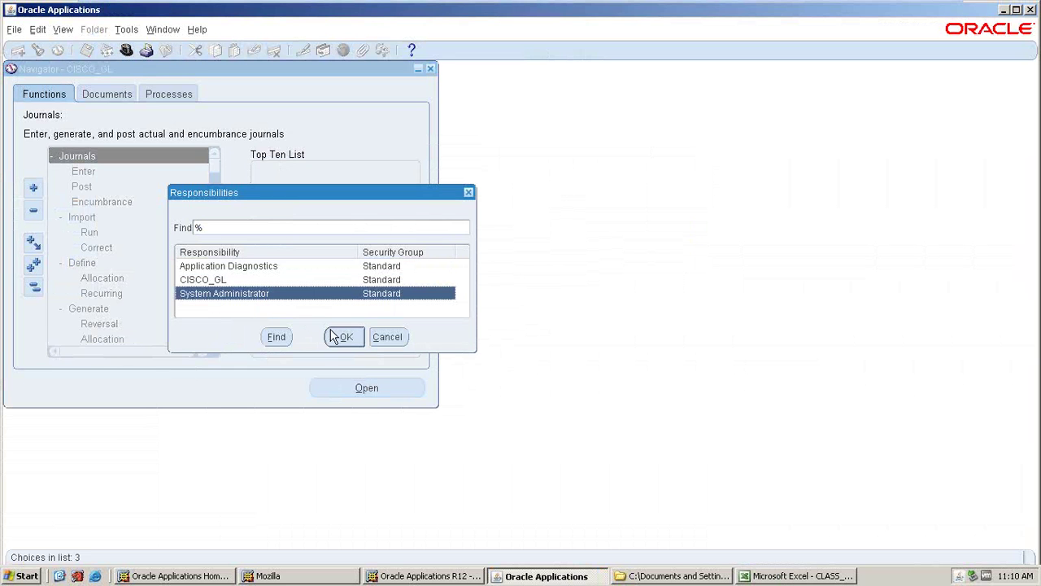
pyautogui.click(341, 337)
pyautogui.hotkey('alt', 'Tab')
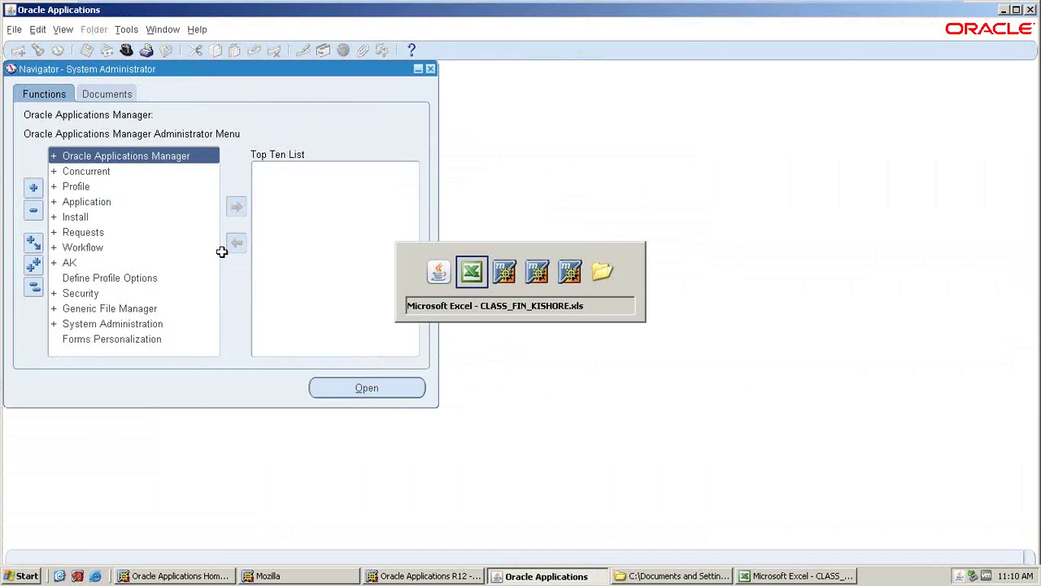
pyautogui.hotkey('alt', 'Tab')
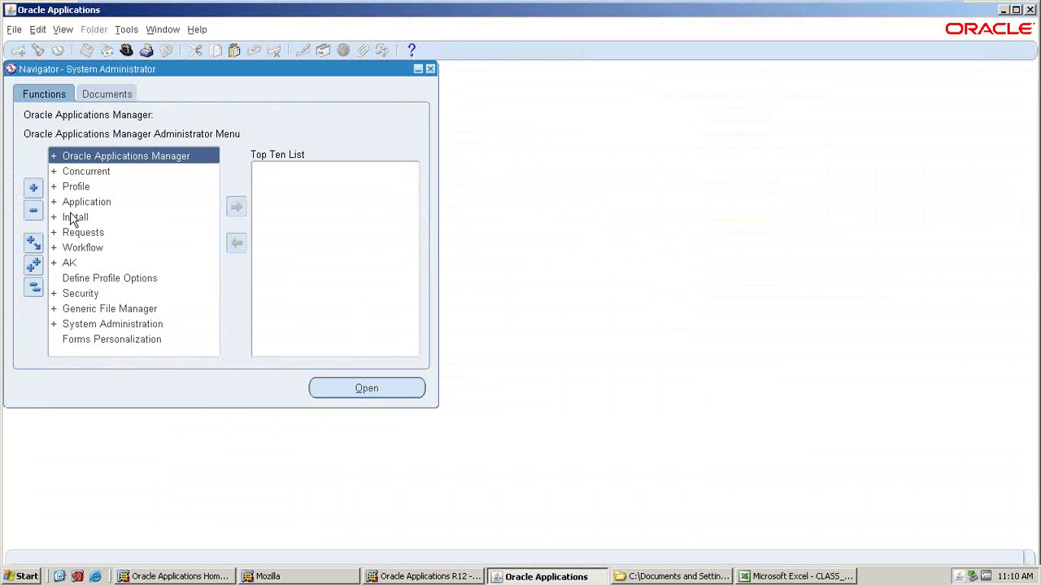
pyautogui.doubleClick(76, 186)
# - Enter 'profile' in E2 and 'system' in G2 of the notes
pyautogui.hotkey('alt', 'Tab')
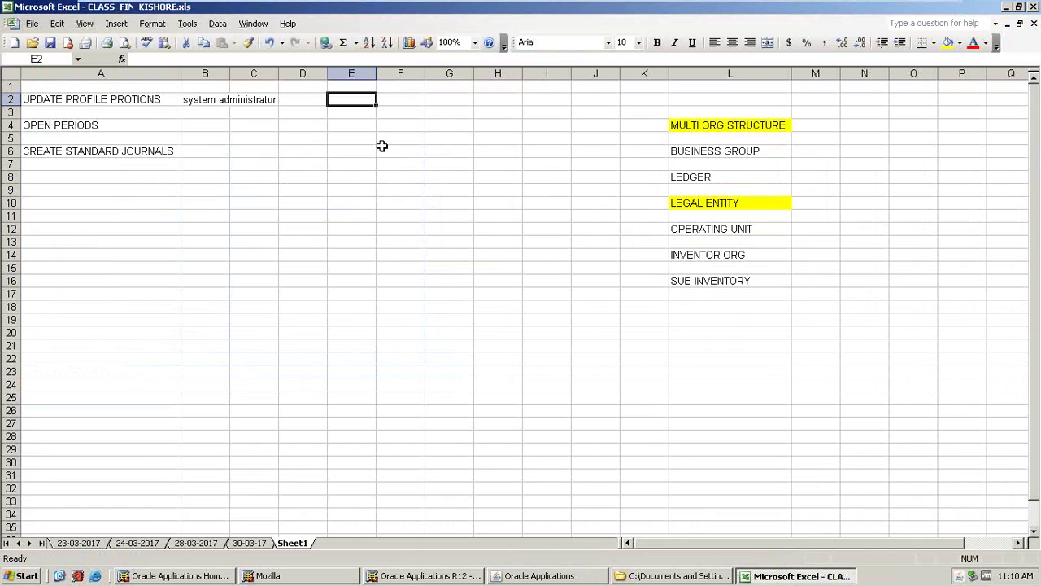
pyautogui.write('profil')
pyautogui.press('Tab')
pyautogui.press('Tab')
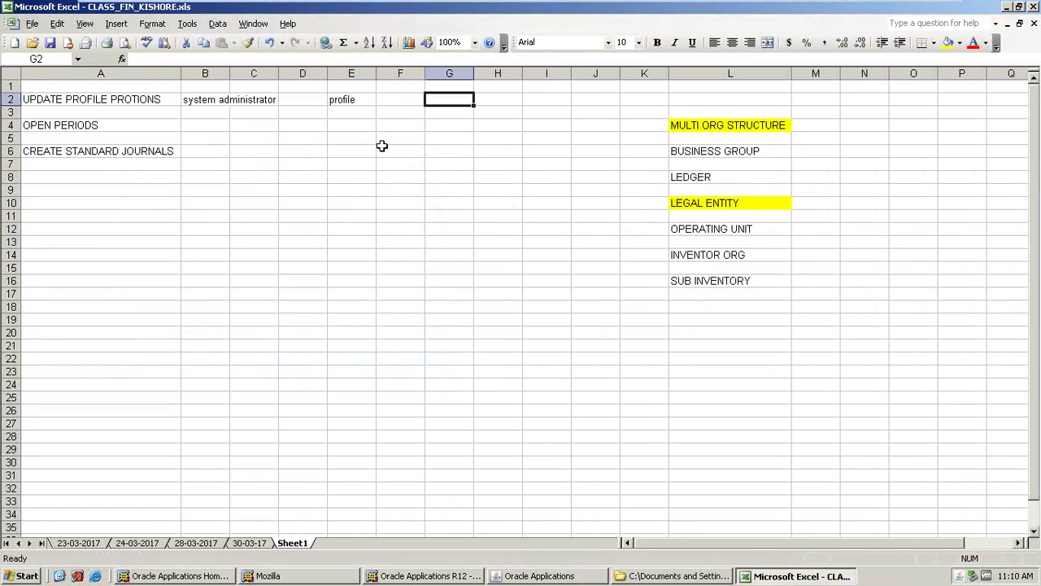
pyautogui.write('system')
pyautogui.press('Return')
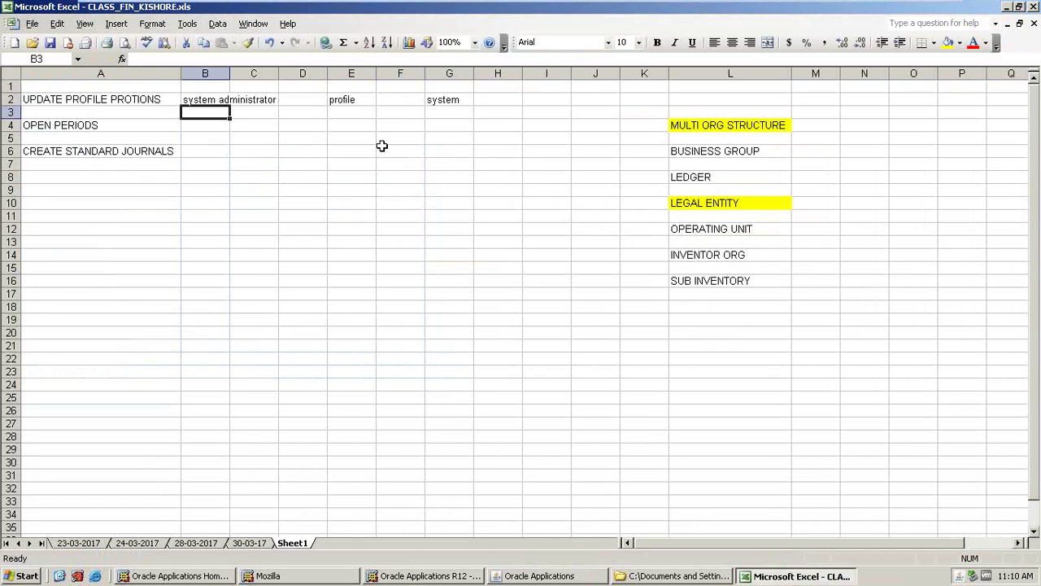
pyautogui.hotkey('alt', 'Tab')
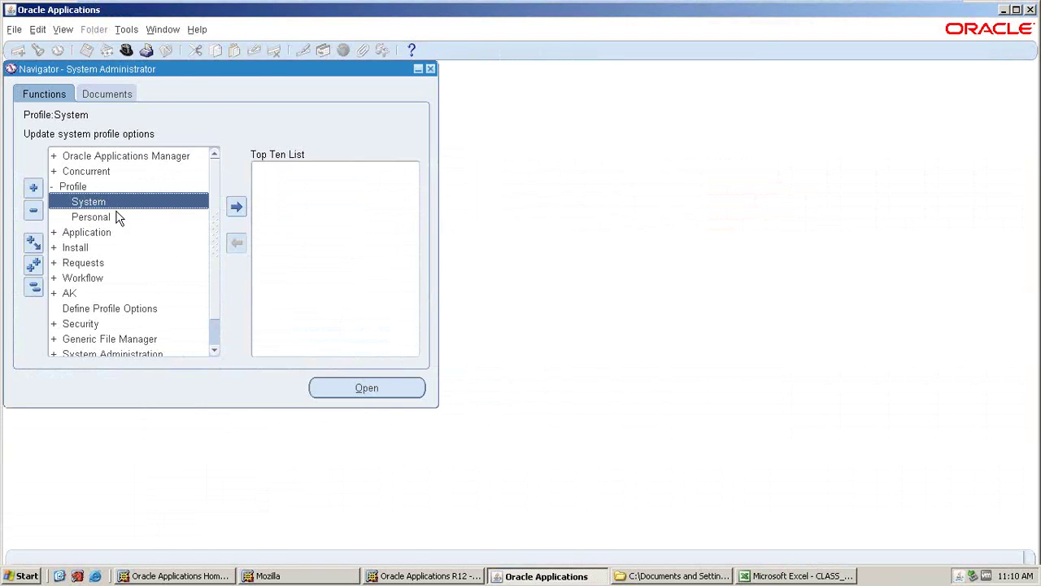
# - Filter System Profile Values by General Ledger, responsibility CISCO_GL and profile %gl%led
pyautogui.press('Return')
pyautogui.click(295, 123)
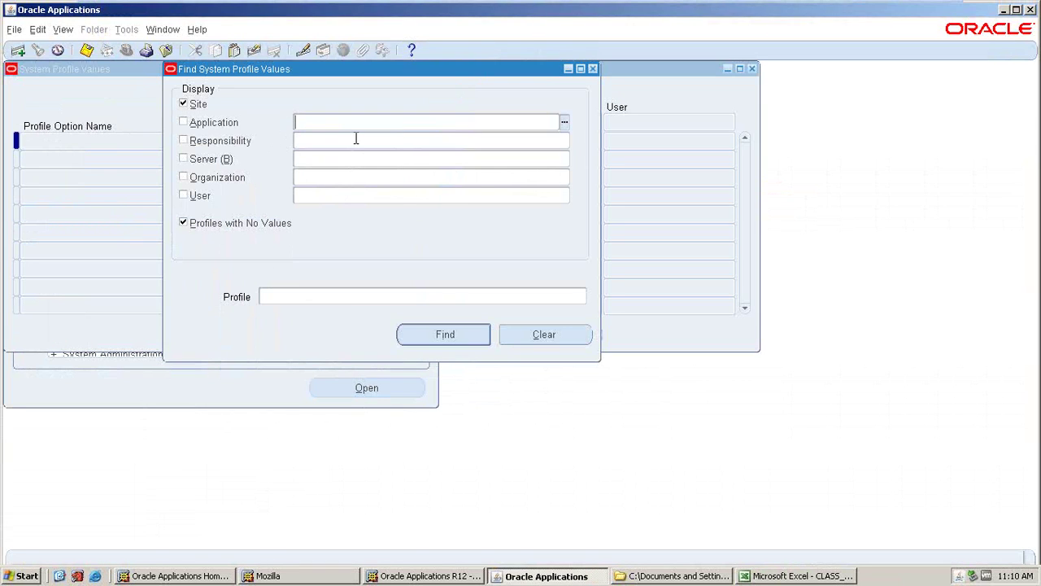
pyautogui.write('gener')
pyautogui.press('Tab')
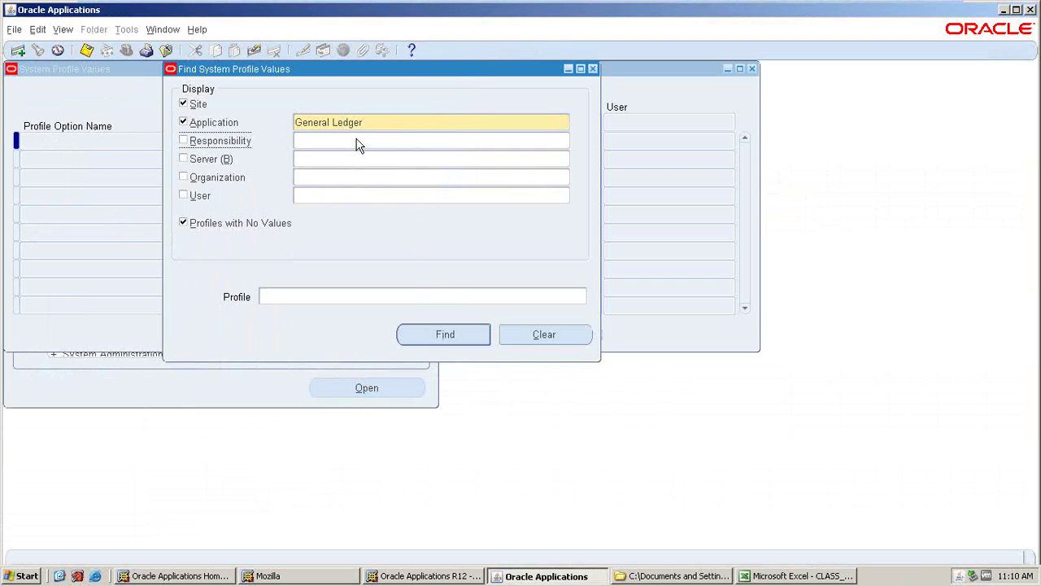
pyautogui.click(351, 142)
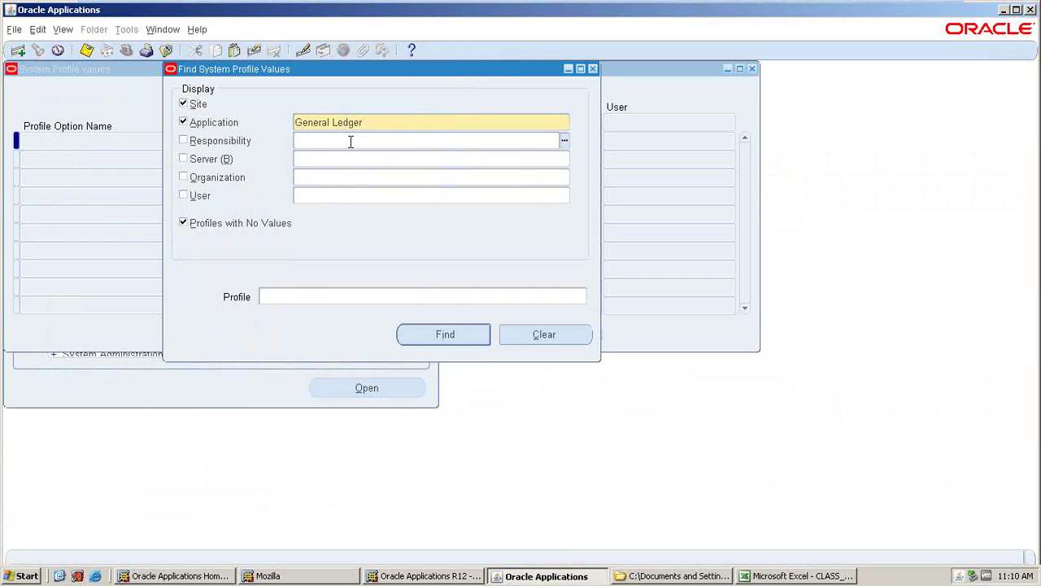
pyautogui.write('cisco')
pyautogui.press('Tab')
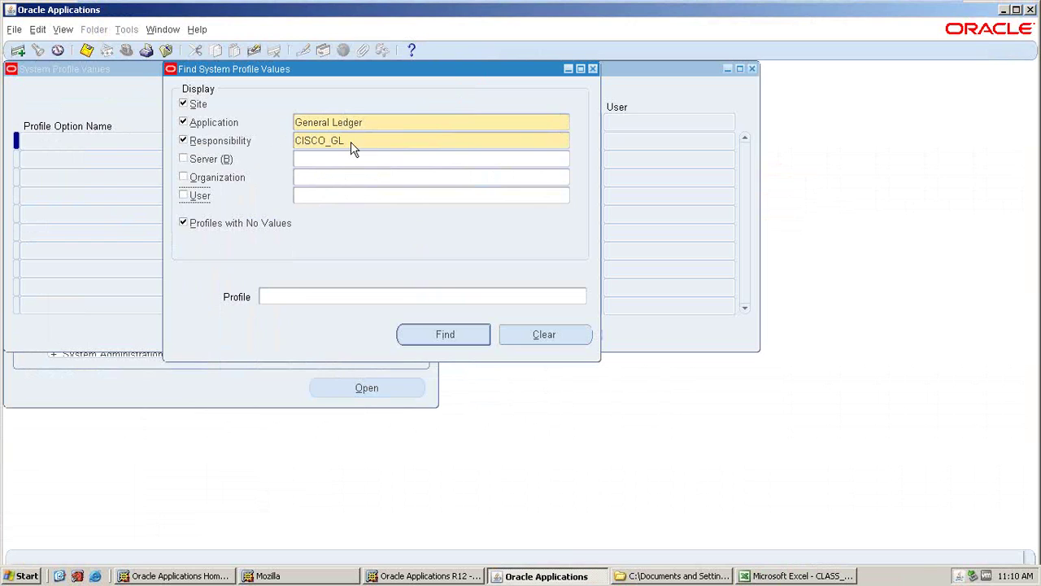
pyautogui.click(298, 293)
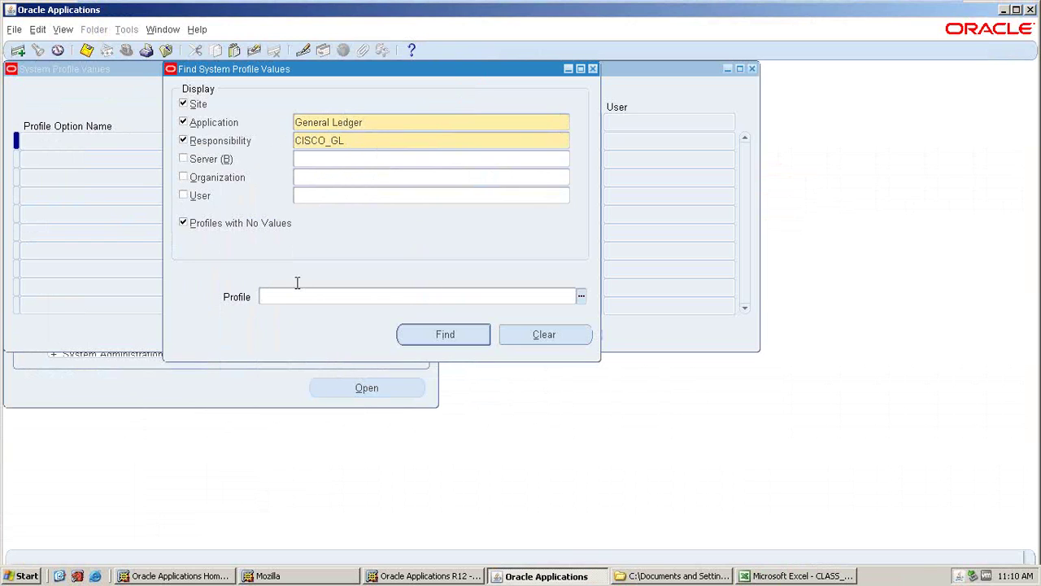
pyautogui.write('%gl%led%')
# - Set GL Ledger Name to CISCO_LEDGER at CISCO_GL responsibility level, save, and close the form
pyautogui.press('Return')
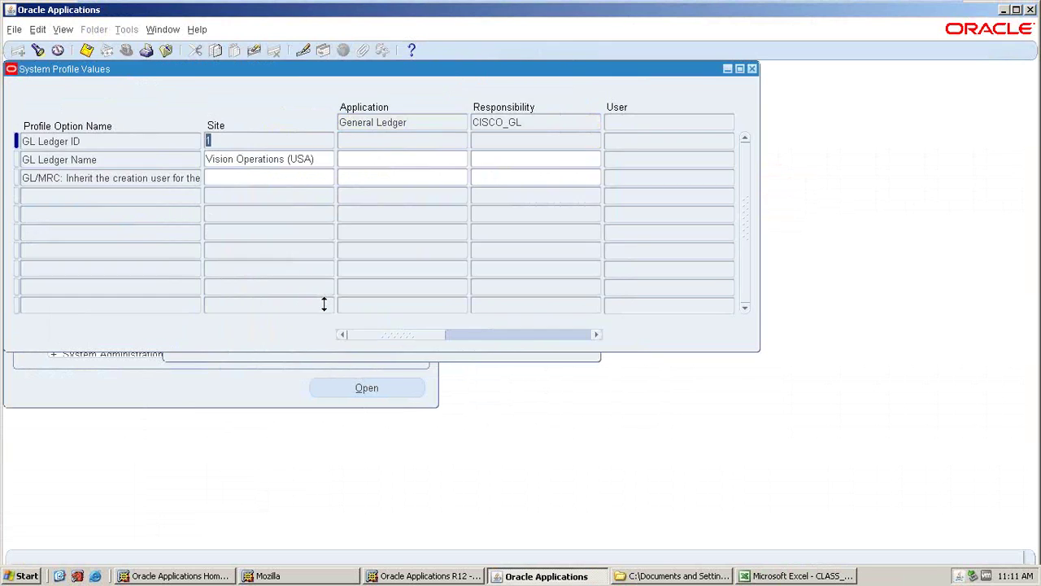
pyautogui.click(482, 159)
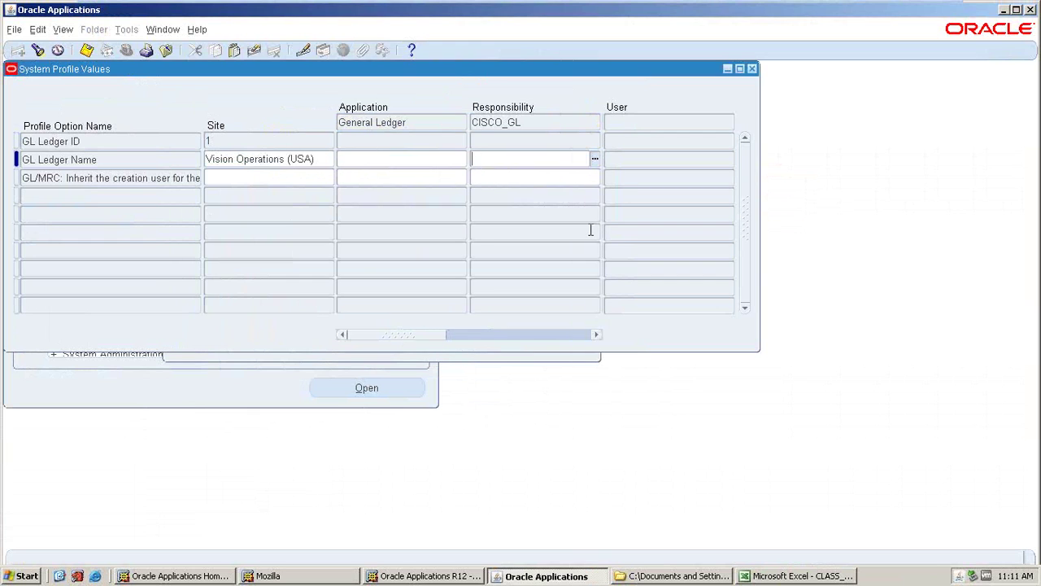
pyautogui.write('cisco')
pyautogui.press('Tab')
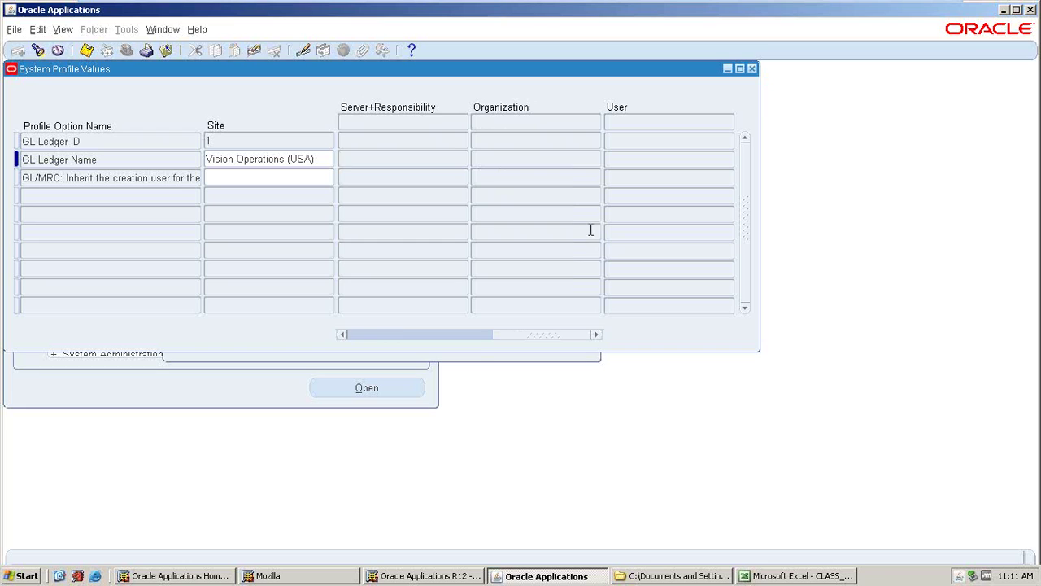
pyautogui.click(474, 335)
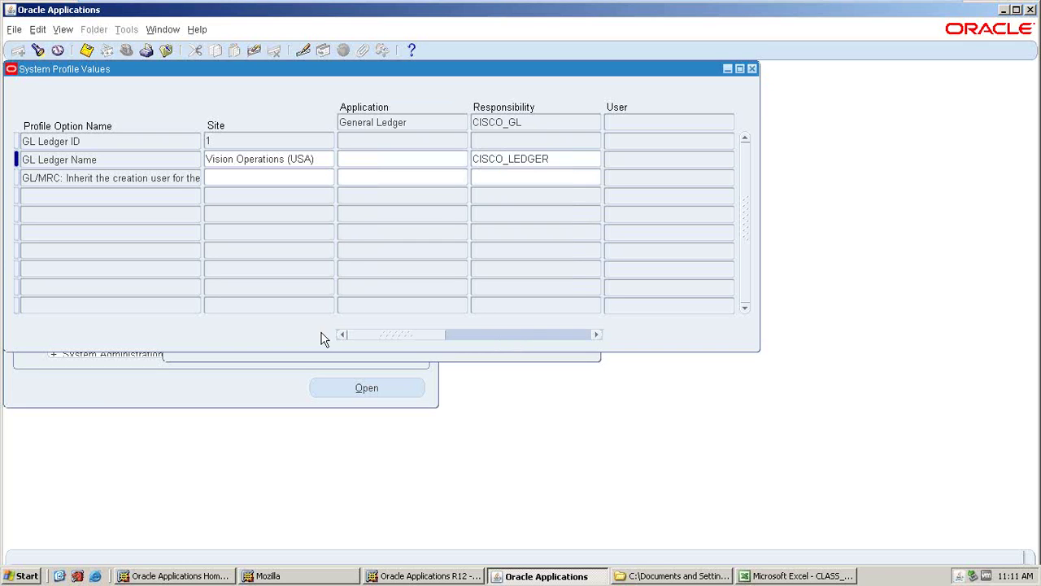
pyautogui.doubleClick(561, 160)
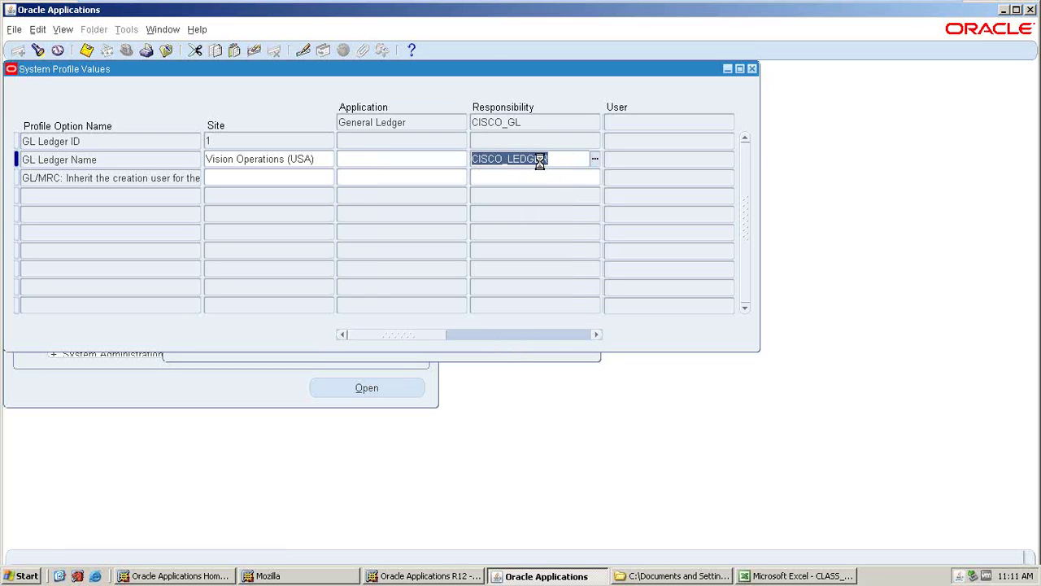
pyautogui.hotkey('ctrl', 's')
pyautogui.click(753, 69)
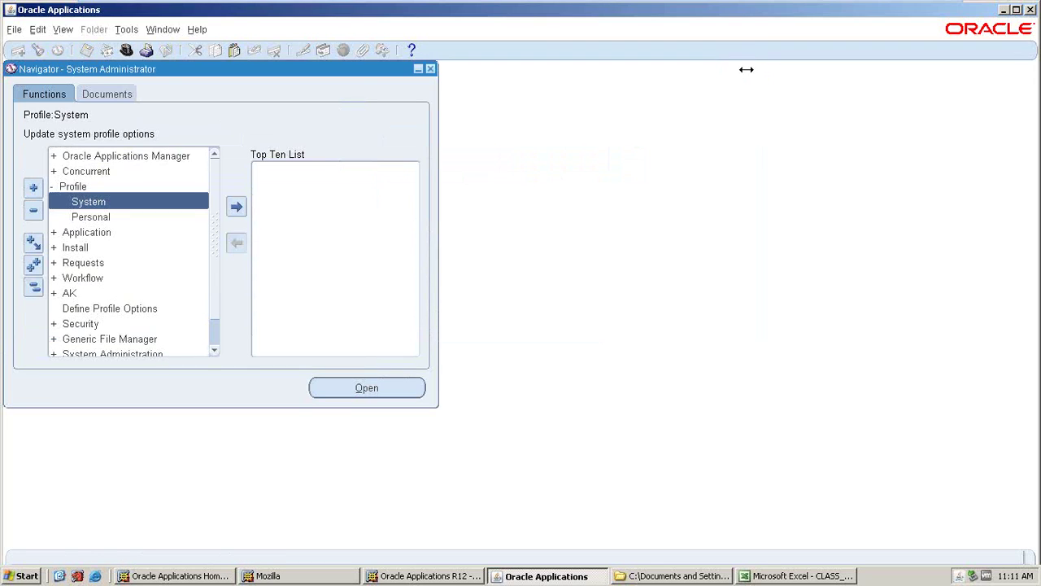
# - Switch to the CISCO_GL responsibility and expand Setup in the Navigator
pyautogui.click(126, 50)
pyautogui.click(204, 279)
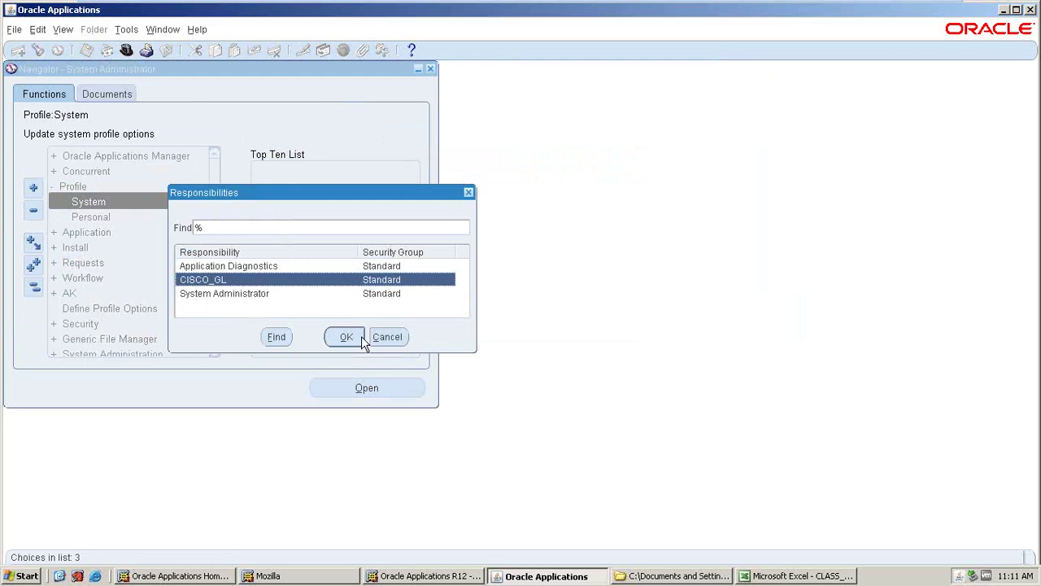
pyautogui.click(346, 337)
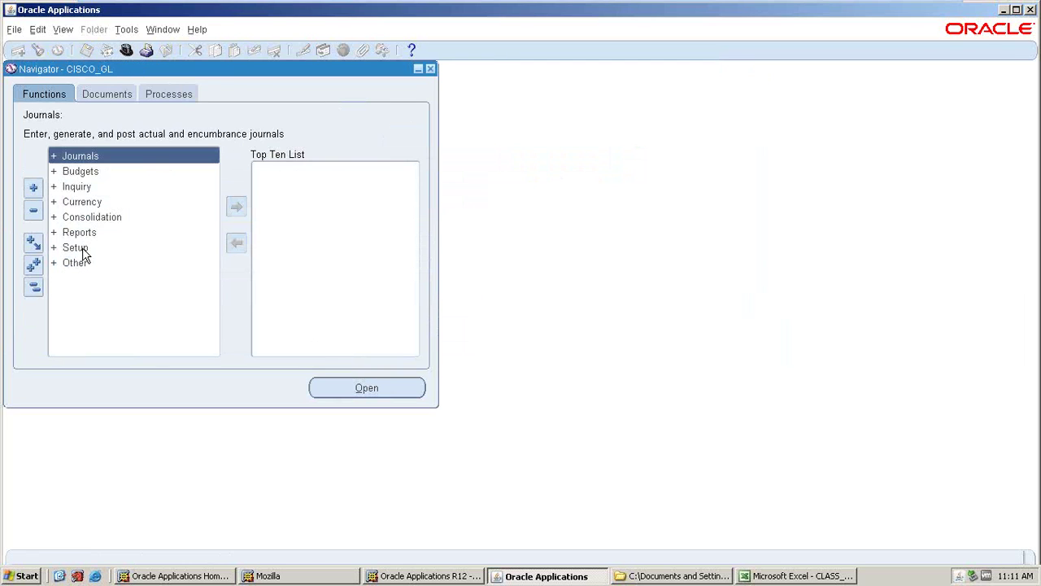
pyautogui.doubleClick(75, 247)
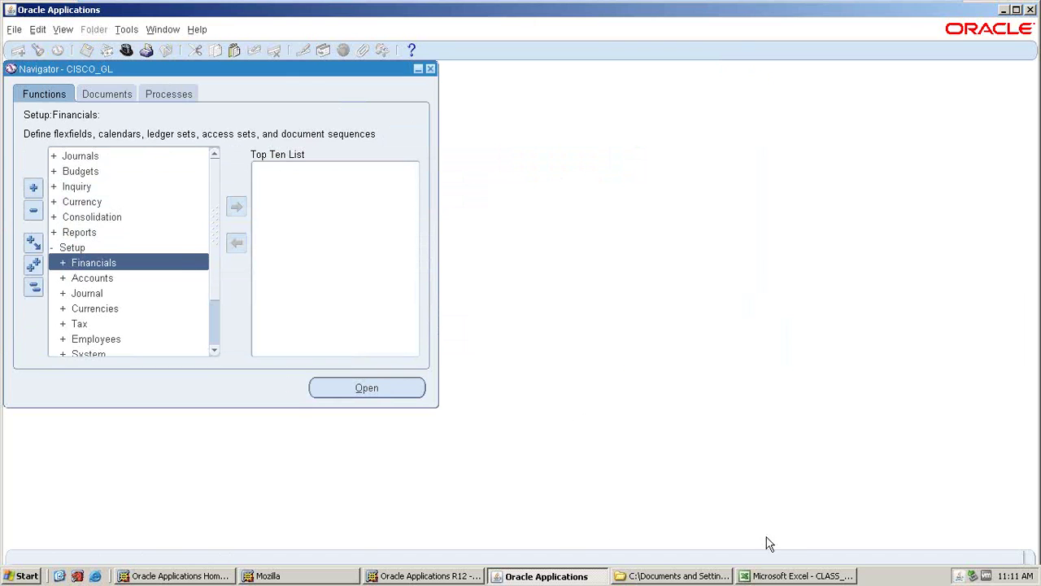
pyautogui.click(781, 574)
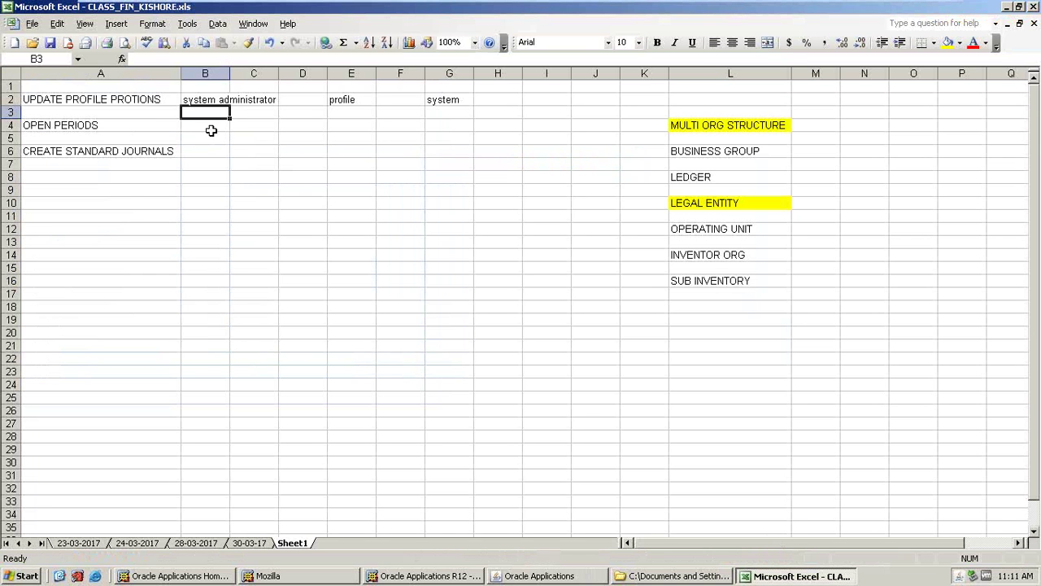
# - Enter GENERAL LEDGER in cell B4 and autofit column B
pyautogui.click(211, 129)
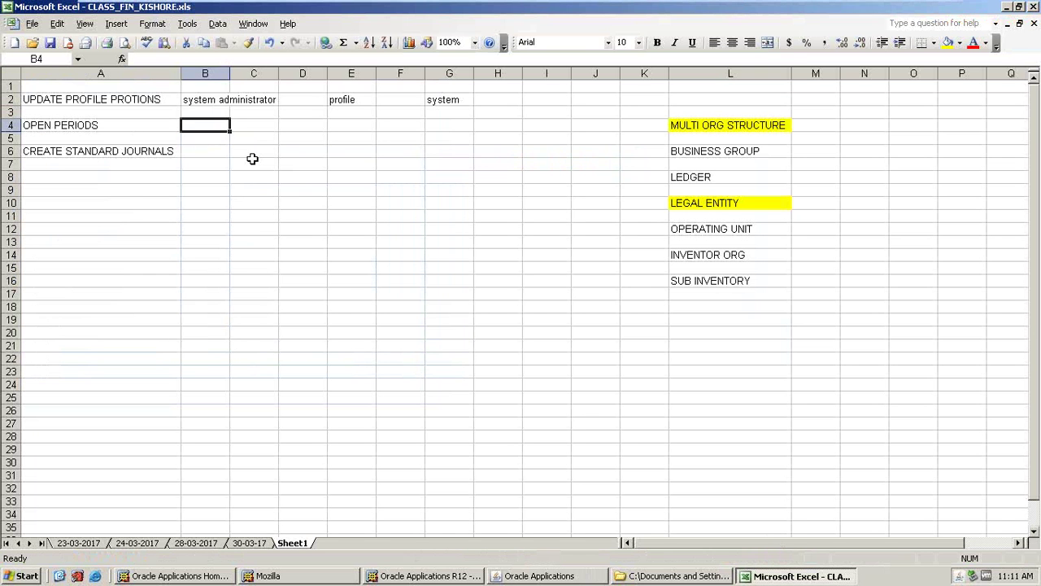
pyautogui.write('general ledger')
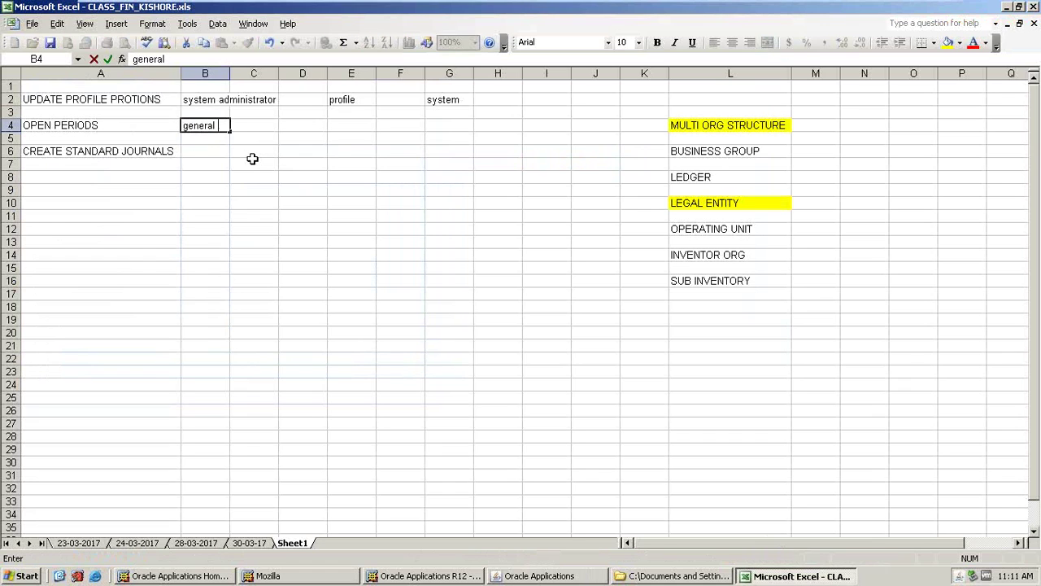
pyautogui.press('Tab')
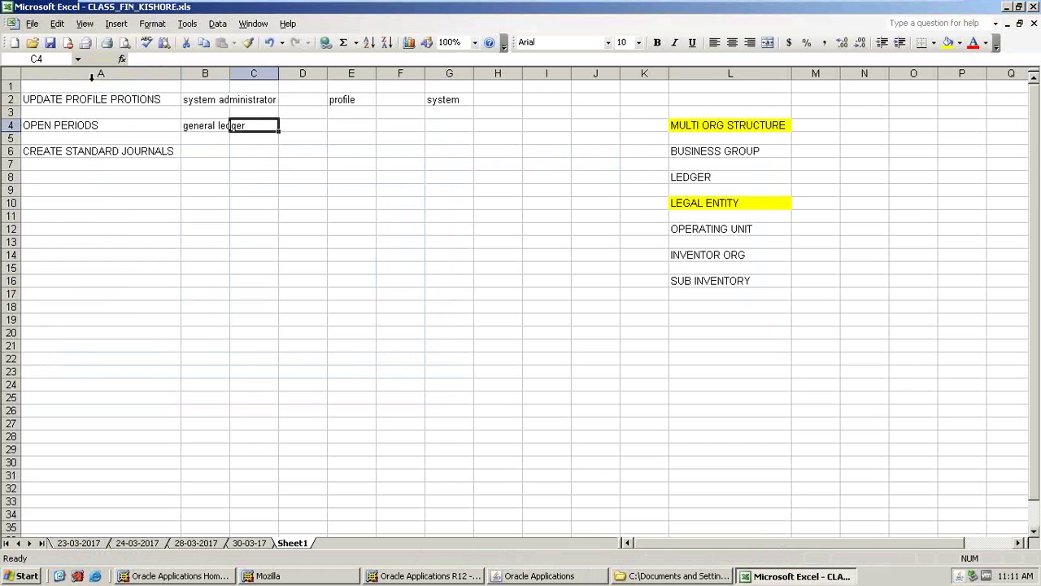
pyautogui.doubleClick(229, 74)
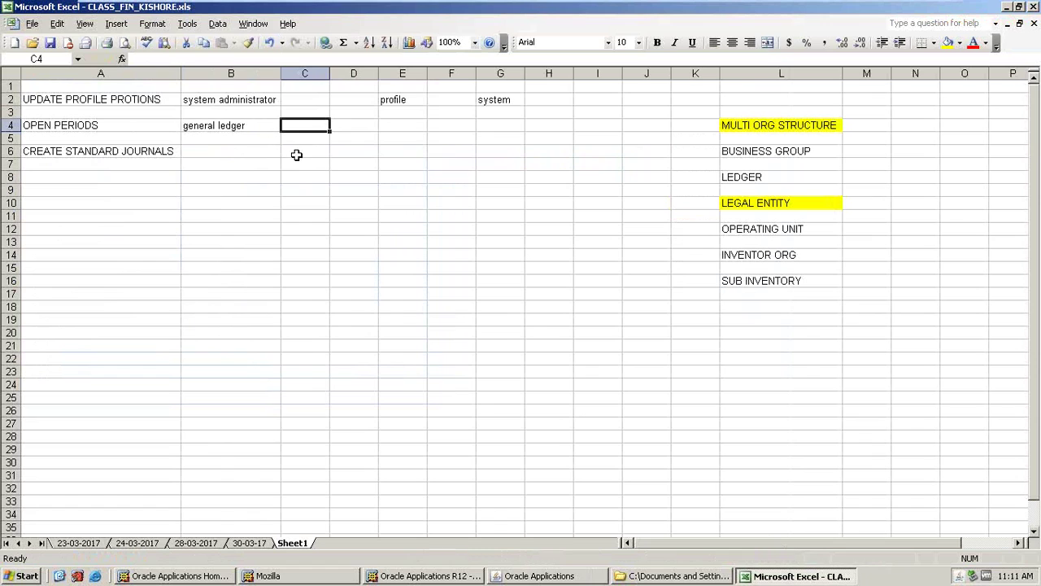
pyautogui.click(229, 126)
pyautogui.press('capslock')
pyautogui.write('GE')
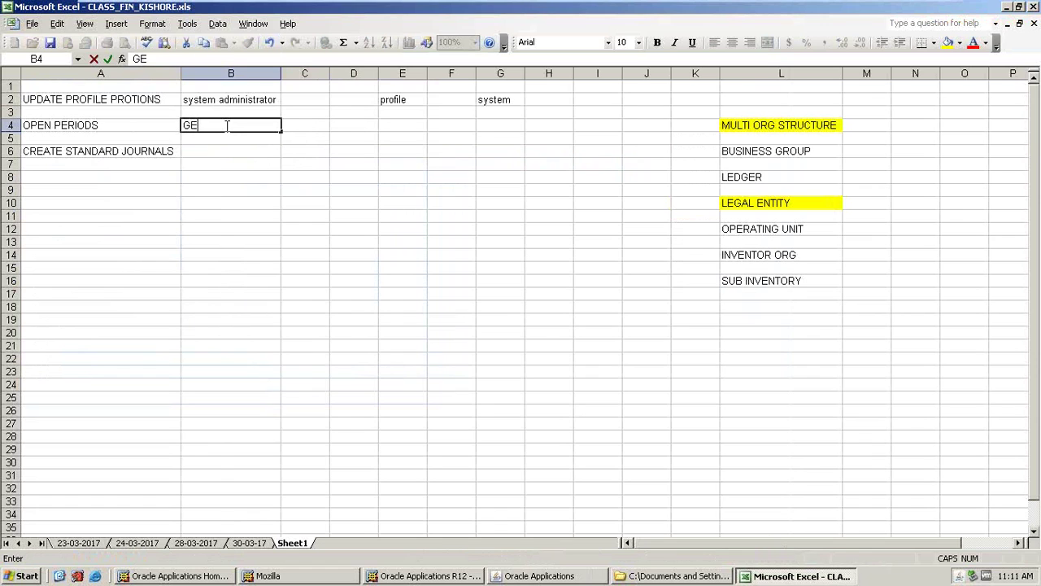
pyautogui.write('NERAL LED')
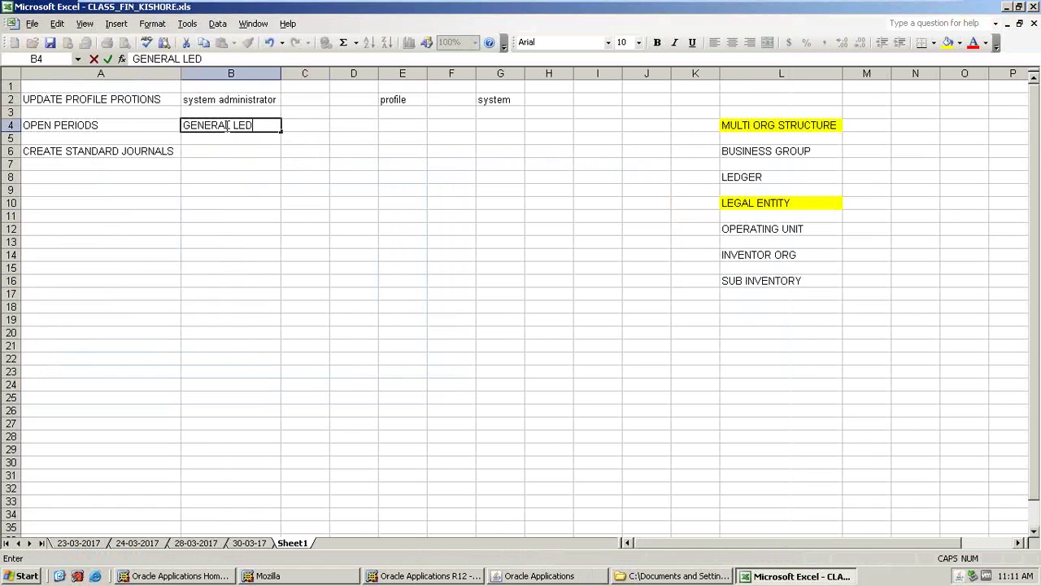
pyautogui.write("GER'")
pyautogui.press('BackSpace')
pyautogui.press('Tab')
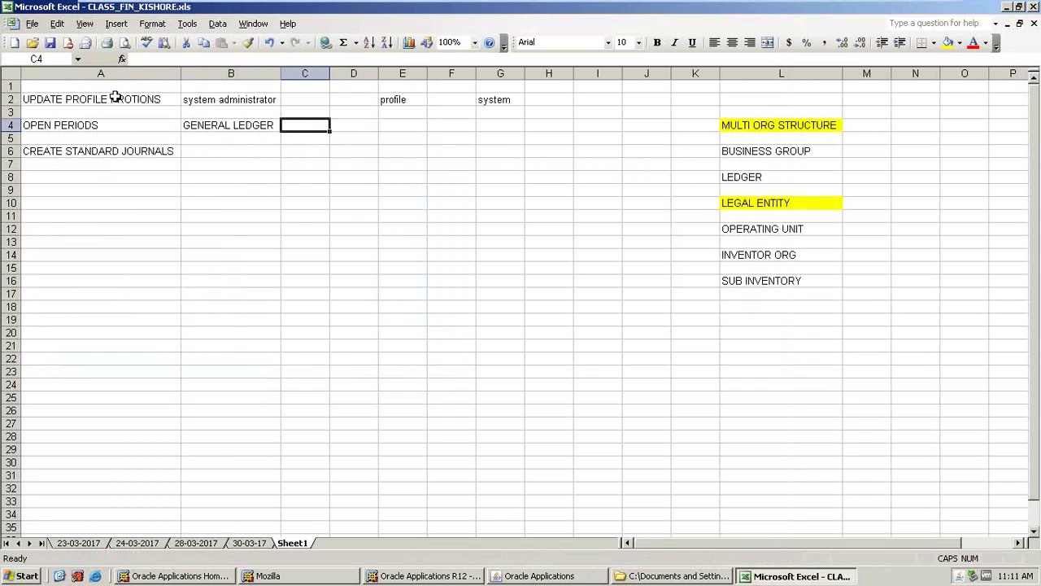
# - Fill cell A2 (UPDATE PROFILE PROTIONS) yellow and move the Navigator down to Open/Close
pyautogui.click(115, 97)
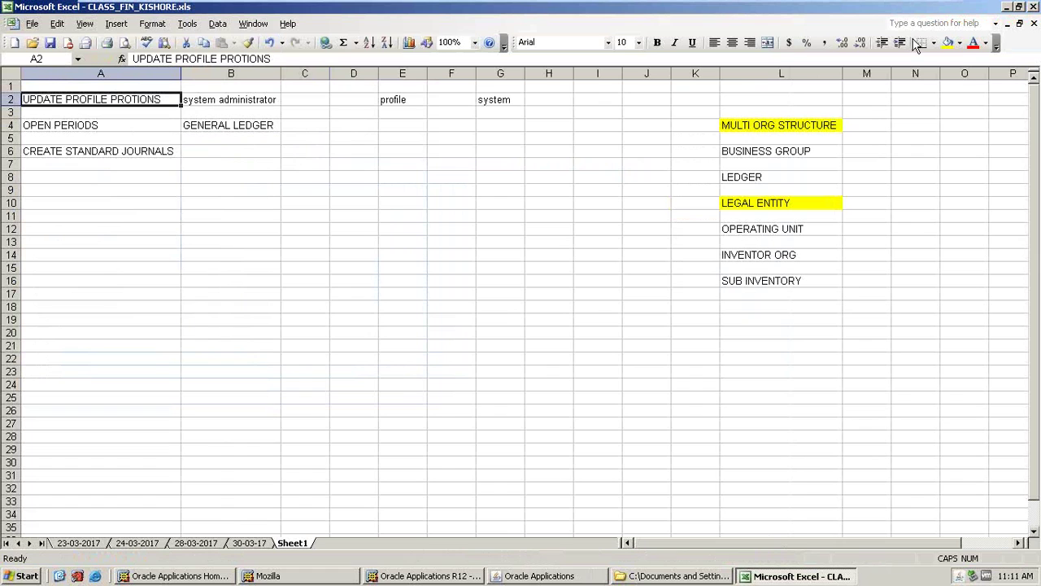
pyautogui.click(947, 42)
pyautogui.click(292, 127)
pyautogui.hotkey('alt', 'Tab')
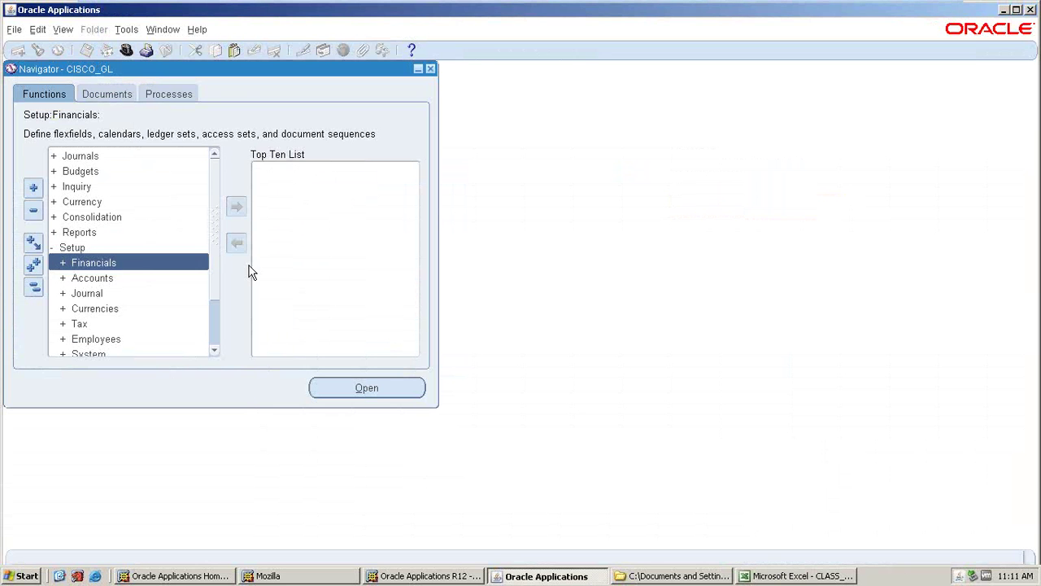
pyautogui.hotkey('alt', 'Tab')
pyautogui.hotkey('alt', 'Tab')
pyautogui.scroll(-1, 217, 271)
pyautogui.press('Down')
pyautogui.press('Down')
pyautogui.press('Down')
pyautogui.press('Down')
pyautogui.press('Down')
pyautogui.press('Down')
pyautogui.press('Down')
pyautogui.press('Down')
pyautogui.hotkey('alt', 'Tab')
# - Enter SETUP in E4 and OPEN/CLOSE in G4, then open the Open and Close Periods form
pyautogui.click(388, 127)
pyautogui.write('SETUP')
pyautogui.press('Tab')
pyautogui.press('Tab')
pyautogui.write('OPEN/CLOSE')
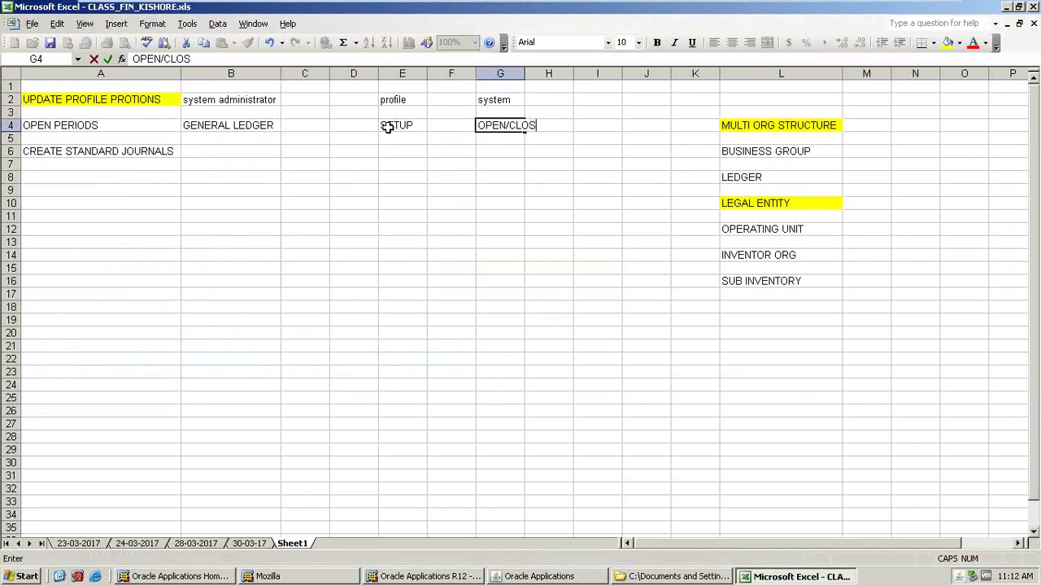
pyautogui.press('Return')
pyautogui.hotkey('alt', 'Tab')
pyautogui.doubleClick(179, 322)
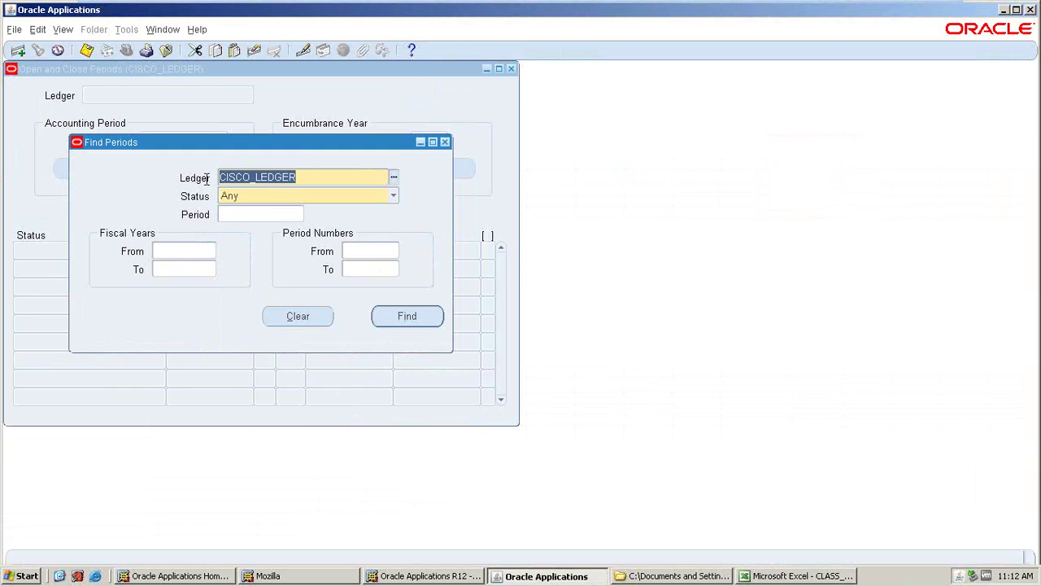
# - Find CISCO_LEDGER's periods and open the first period JAN-17, confirming the prompt and note
pyautogui.click(385, 318)
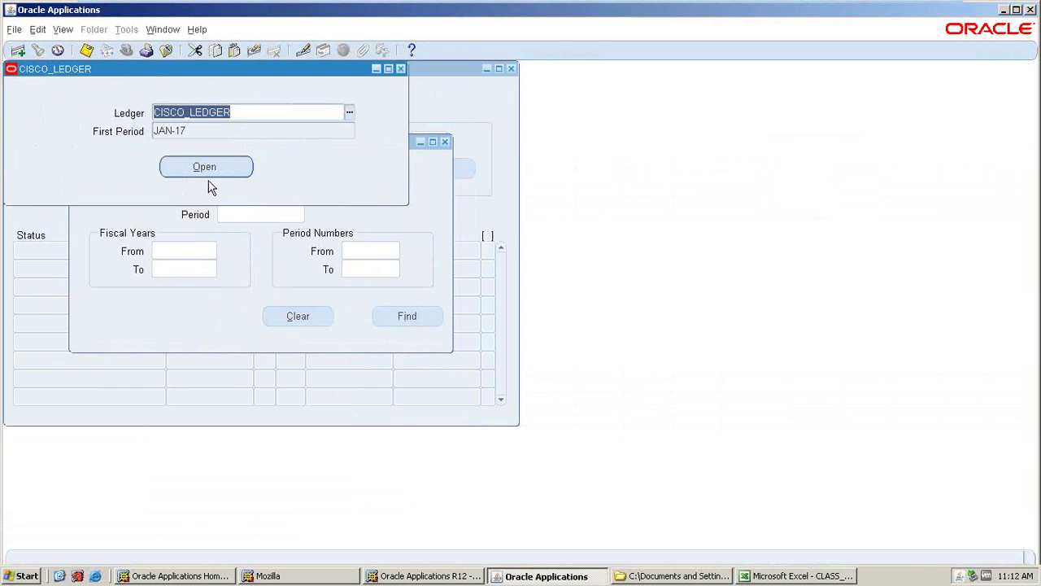
pyautogui.click(216, 175)
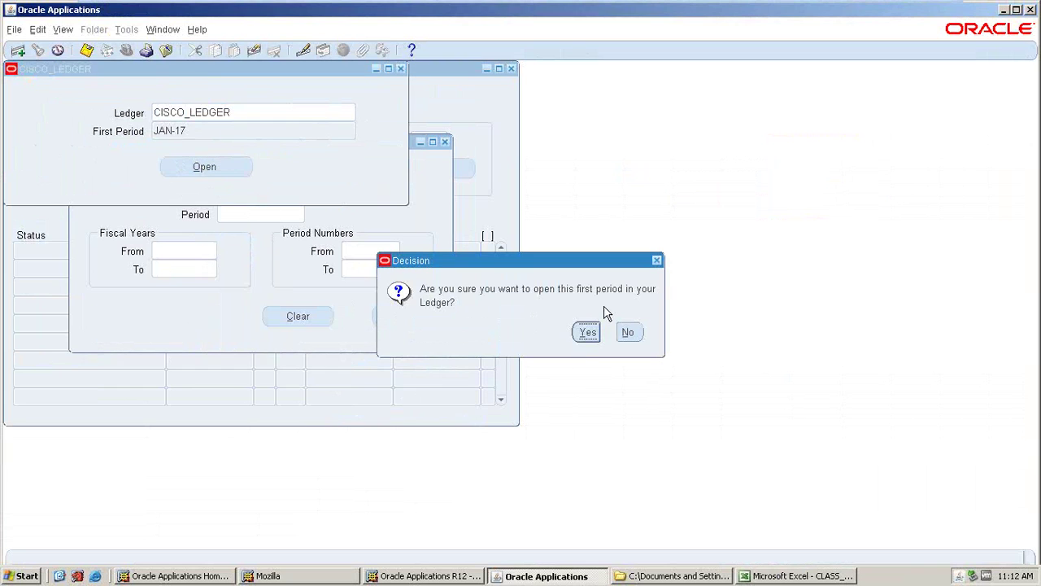
pyautogui.click(589, 338)
pyautogui.click(597, 331)
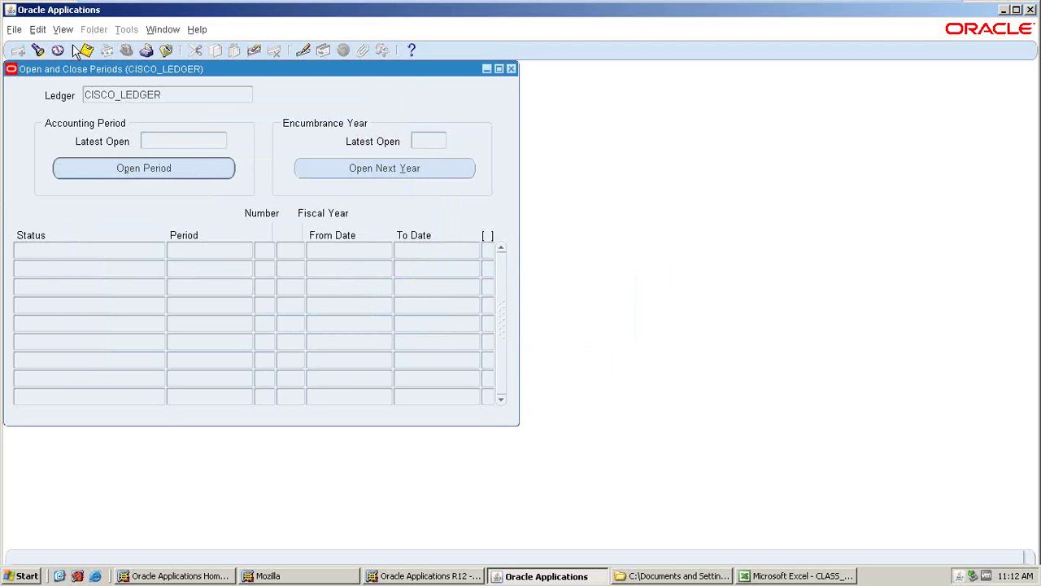
# - List the submitted requests and refresh to see the Open Period request pending in Standby
pyautogui.hotkey('alt', 'v')
pyautogui.click(73, 224)
pyautogui.click(436, 404)
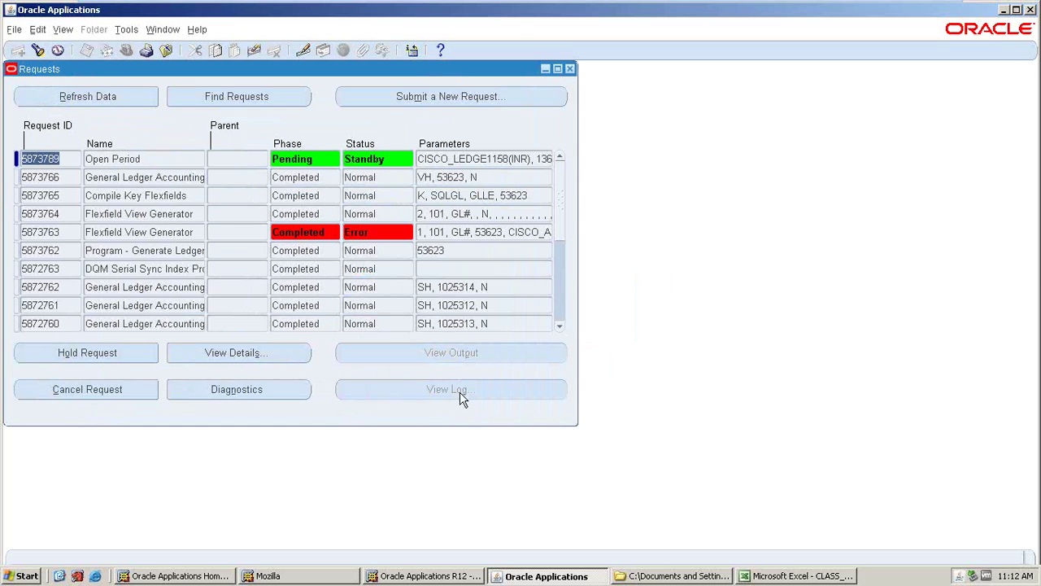
pyautogui.click(82, 98)
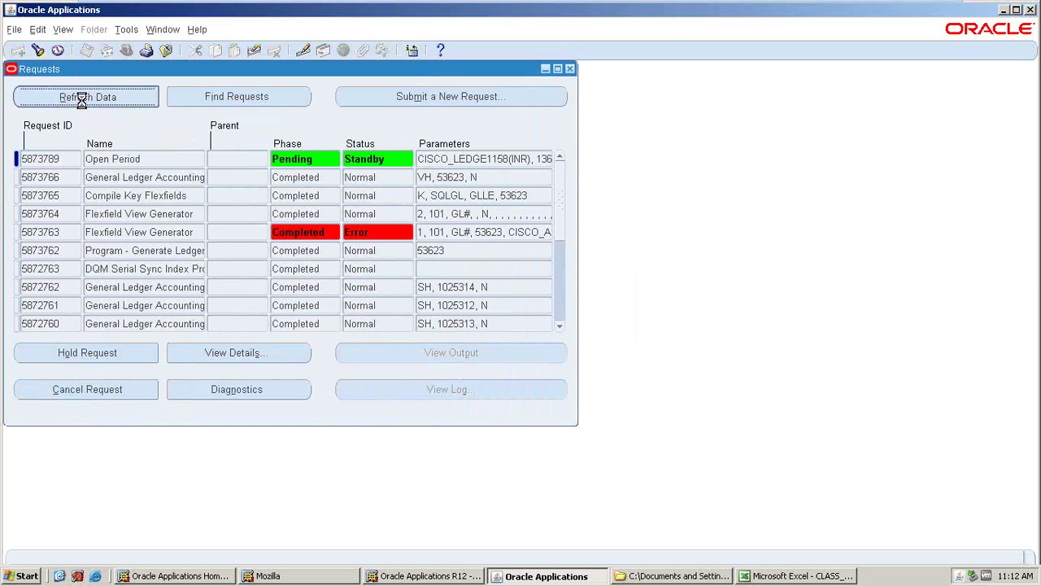
# - Switch between Oracle and the Excel class notes, ending with the spreadsheet in front
pyautogui.click(749, 576)
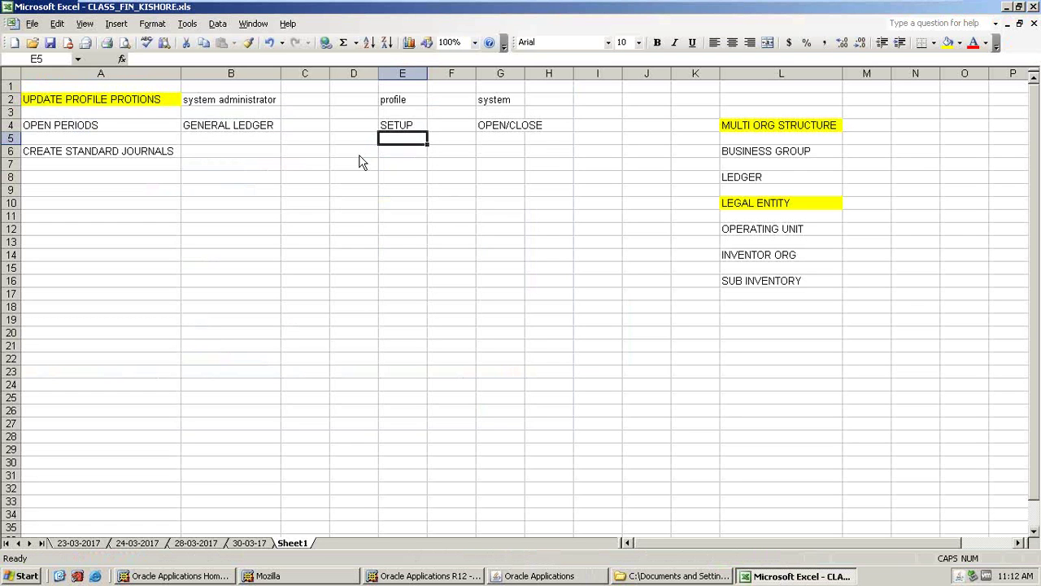
pyautogui.click(530, 575)
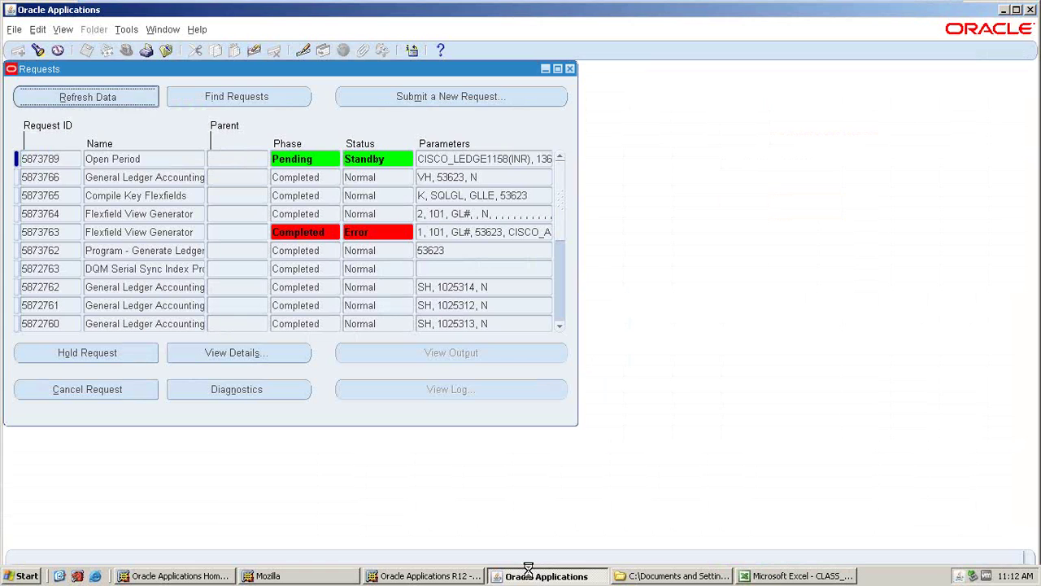
pyautogui.click(785, 578)
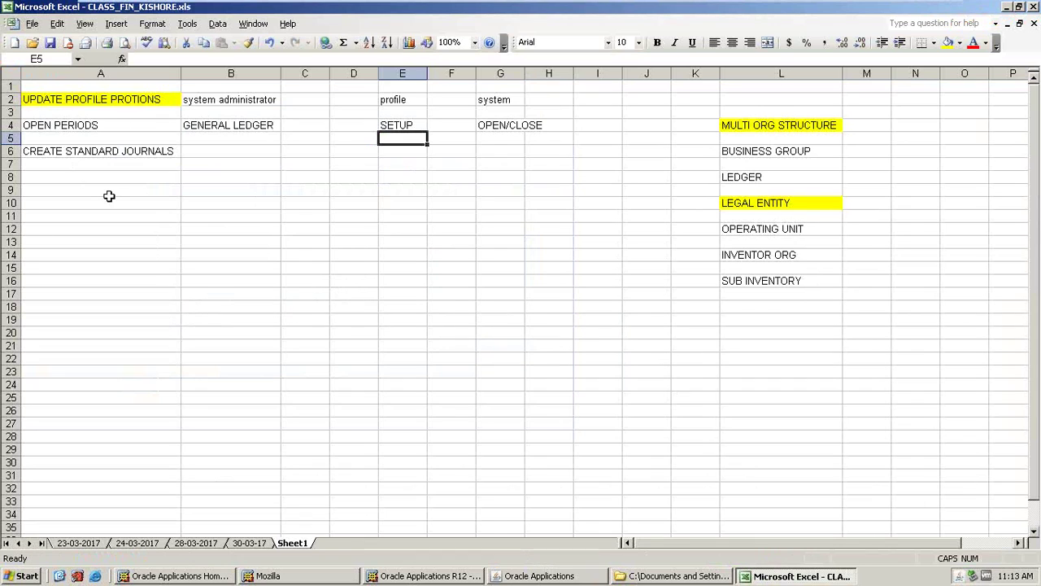
# - Highlight the OPEN PERIODS note in cell A4 with yellow fill
pyautogui.click(137, 128)
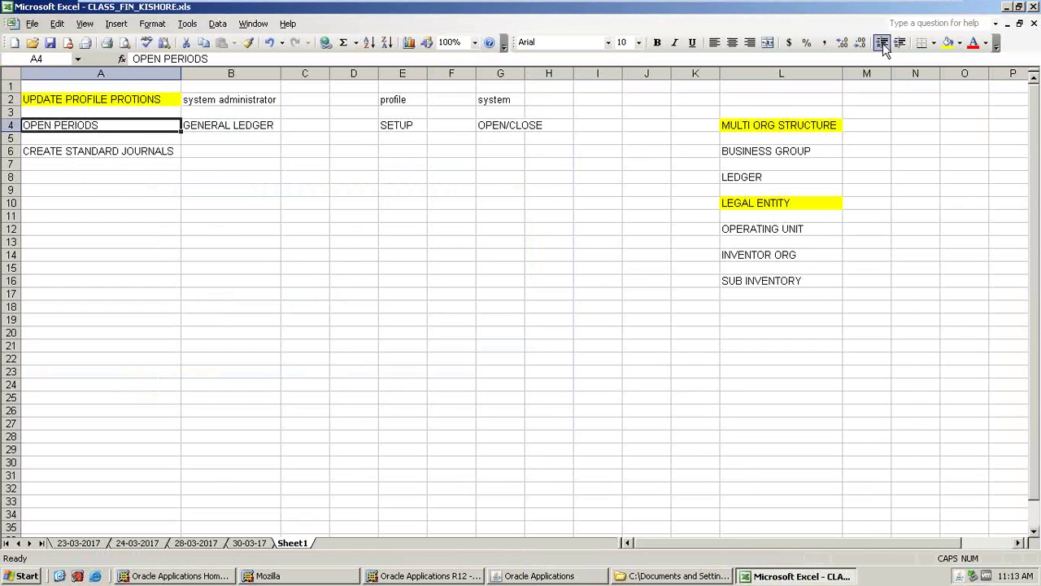
pyautogui.click(946, 42)
pyautogui.click(317, 163)
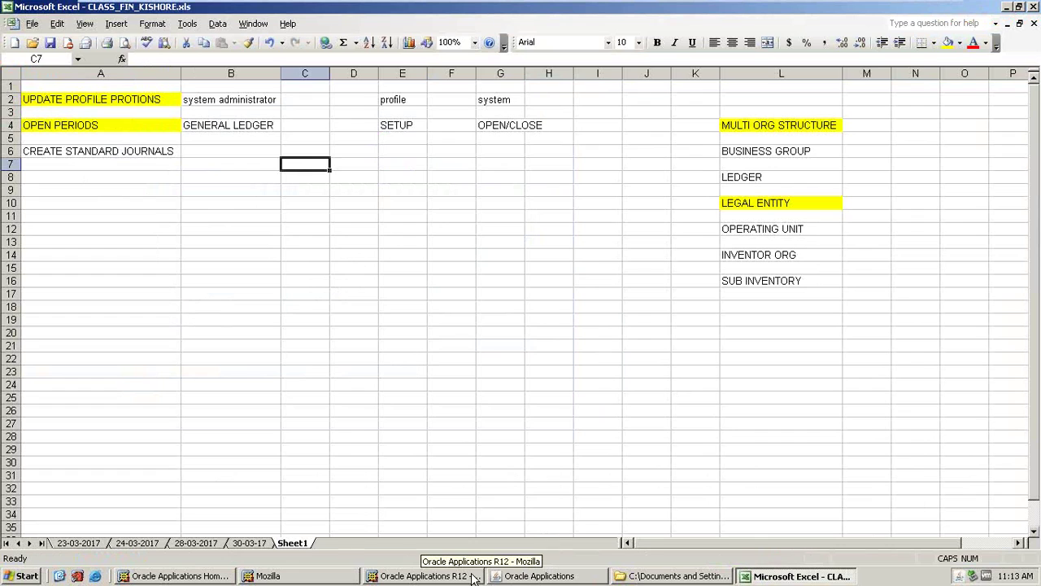
# - Return to the Oracle Requests window and refresh the Open Period request status
pyautogui.click(505, 576)
pyautogui.click(504, 576)
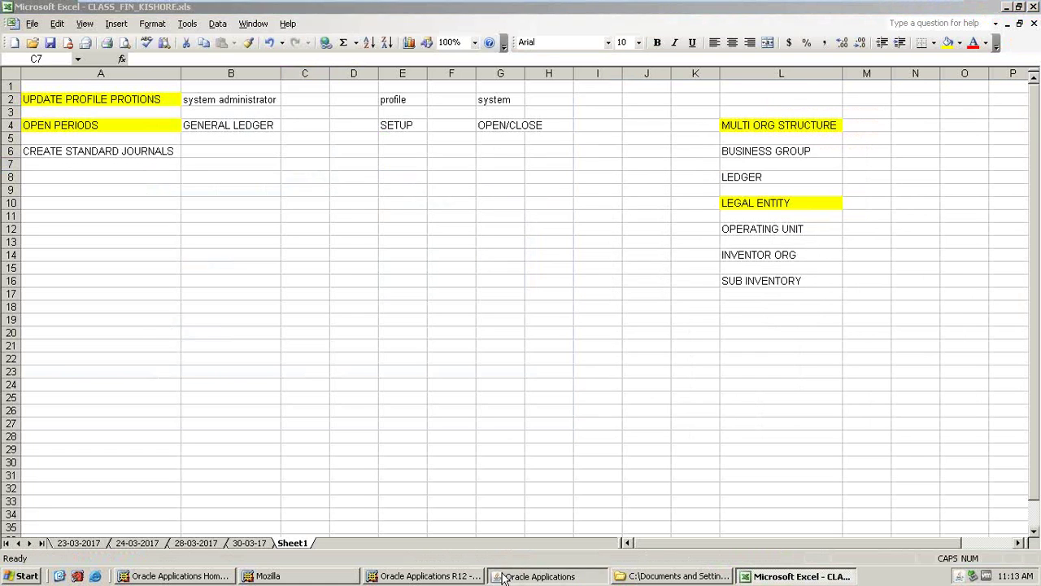
pyautogui.click(504, 576)
pyautogui.click(126, 99)
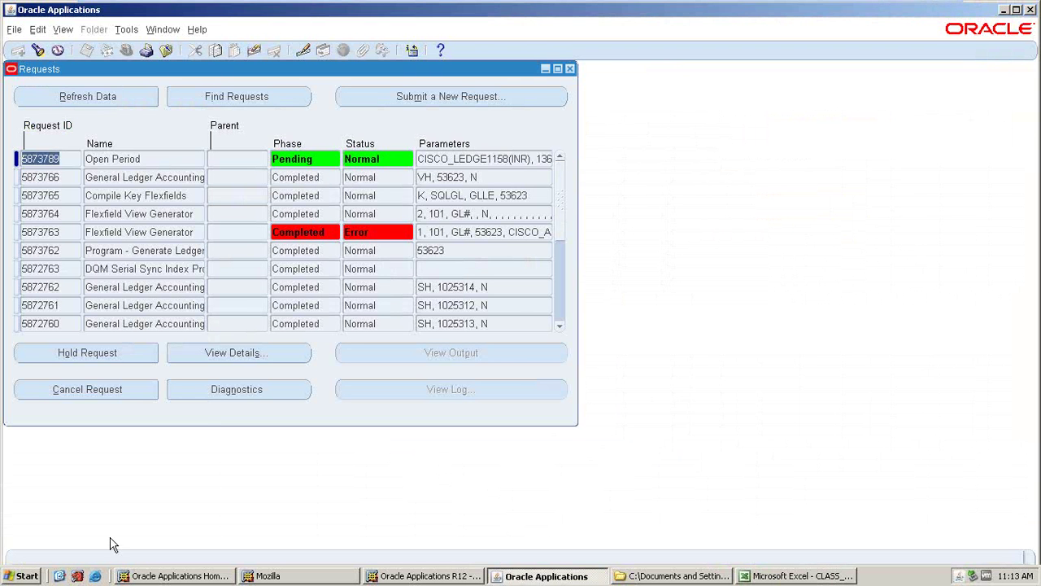
# - Show the desktop and minimize the VMware window
pyautogui.click(59, 576)
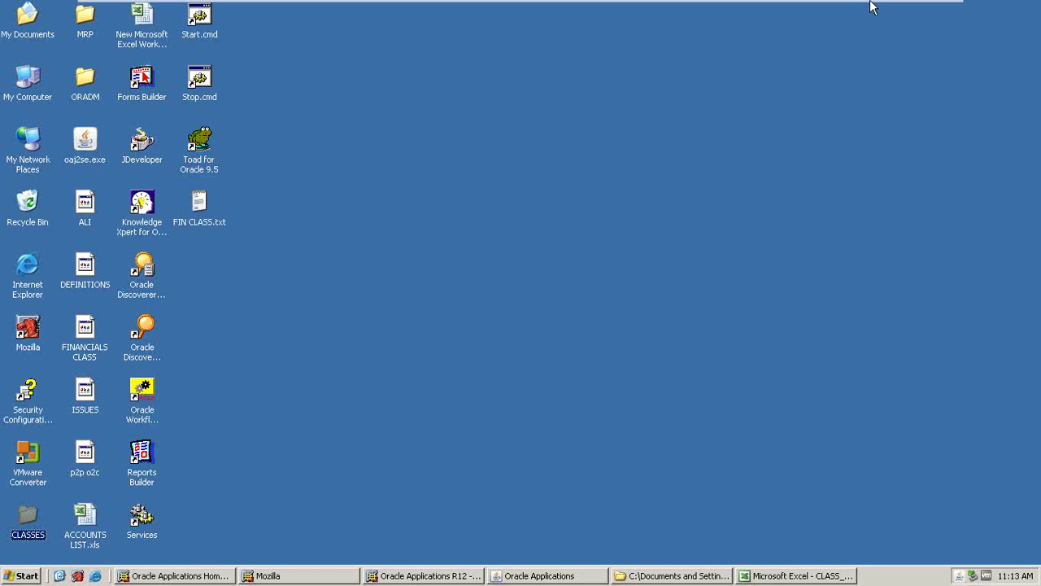
pyautogui.moveTo(871, 7)
pyautogui.click(905, 17)
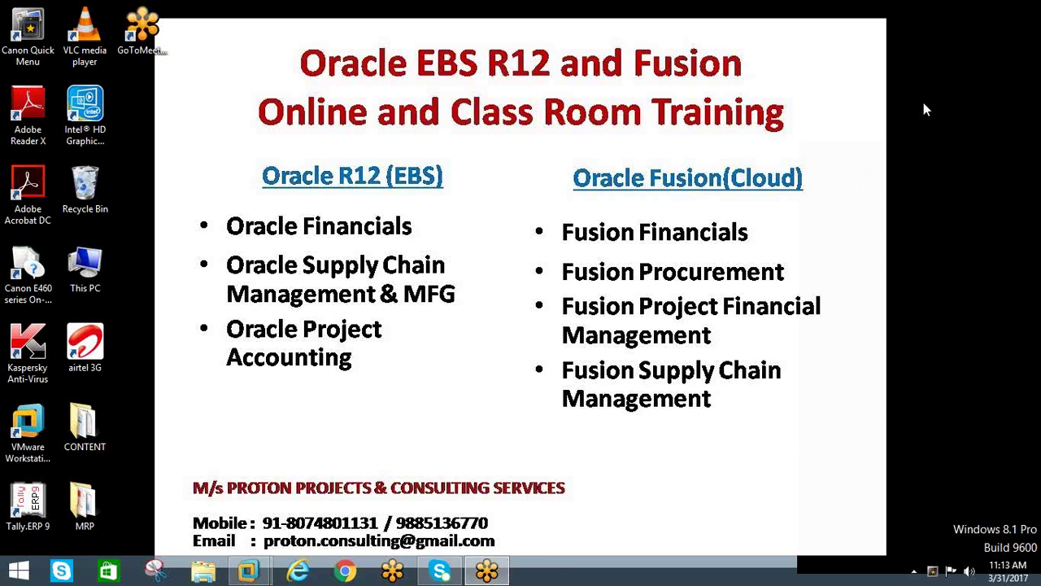
# - Check the hidden notification icons, then return to the APPS 12.1.1 virtual machine
pyautogui.click(914, 574)
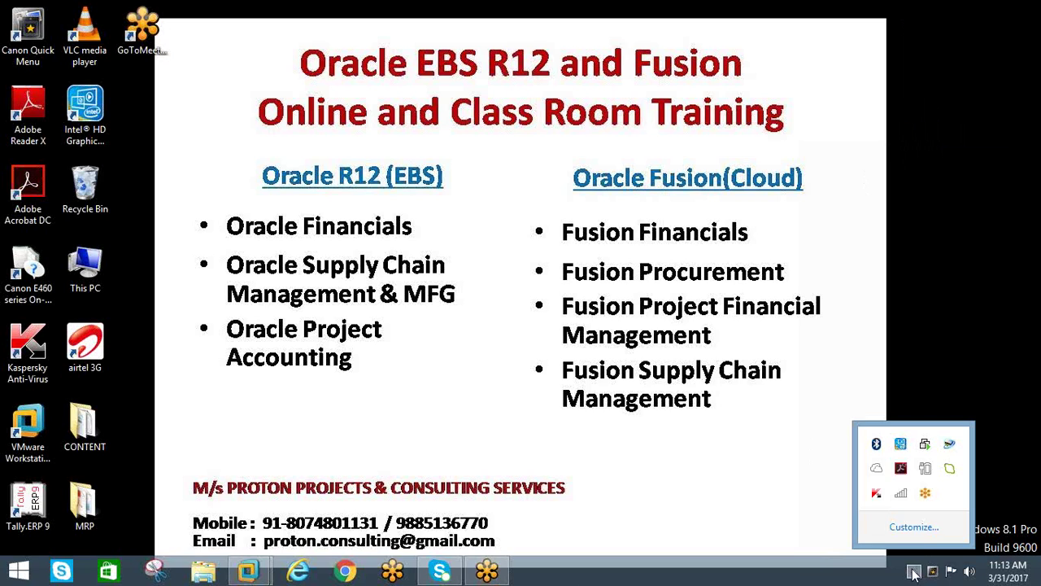
pyautogui.click(740, 486)
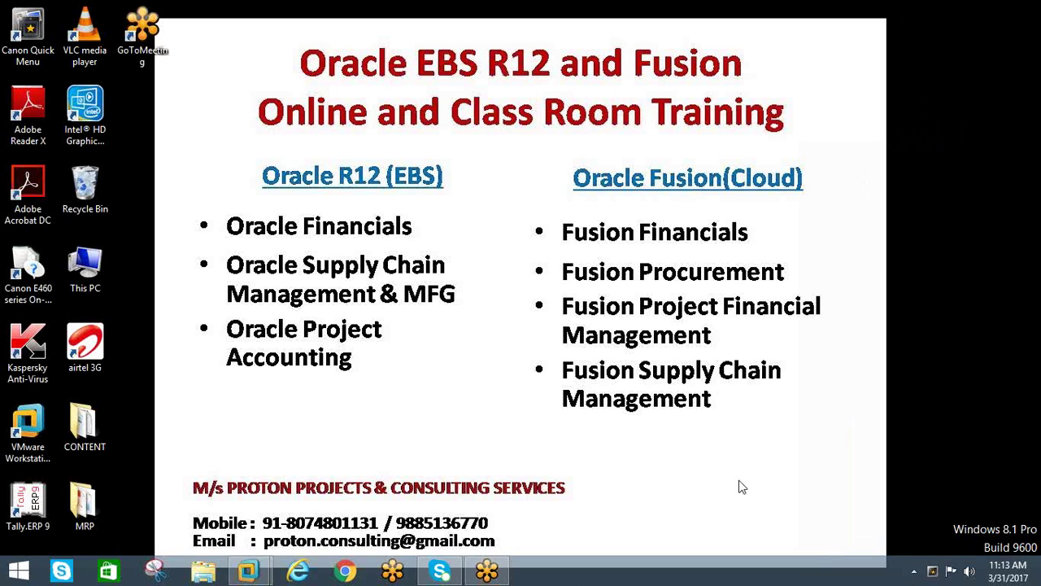
pyautogui.click(914, 573)
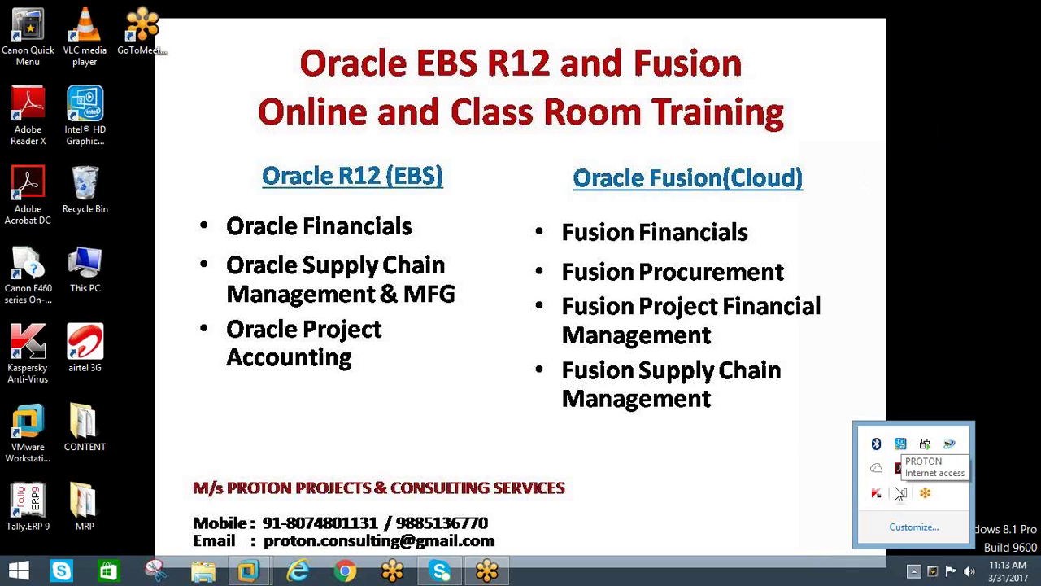
pyautogui.click(842, 422)
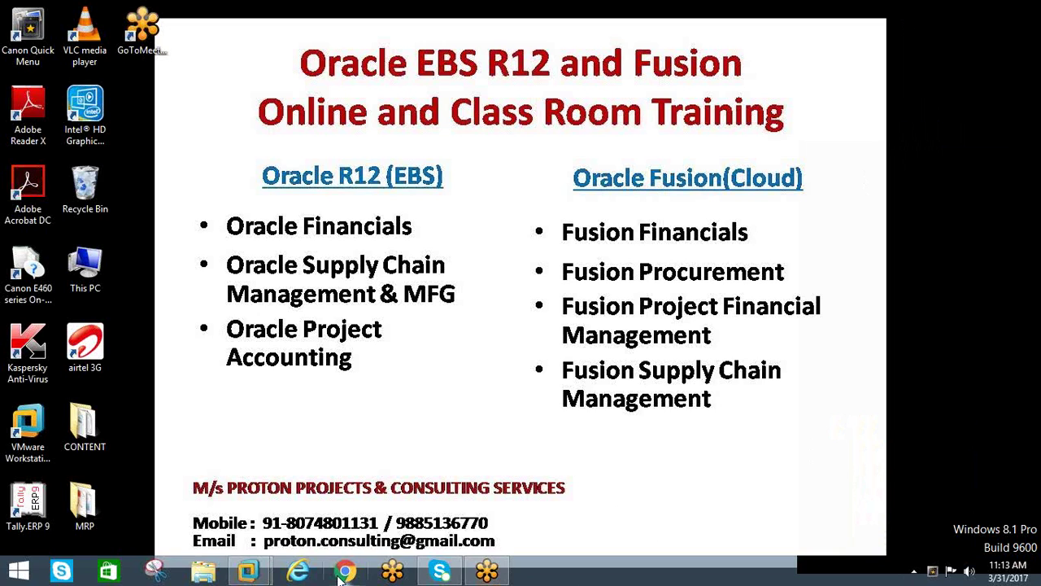
pyautogui.moveTo(262, 573)
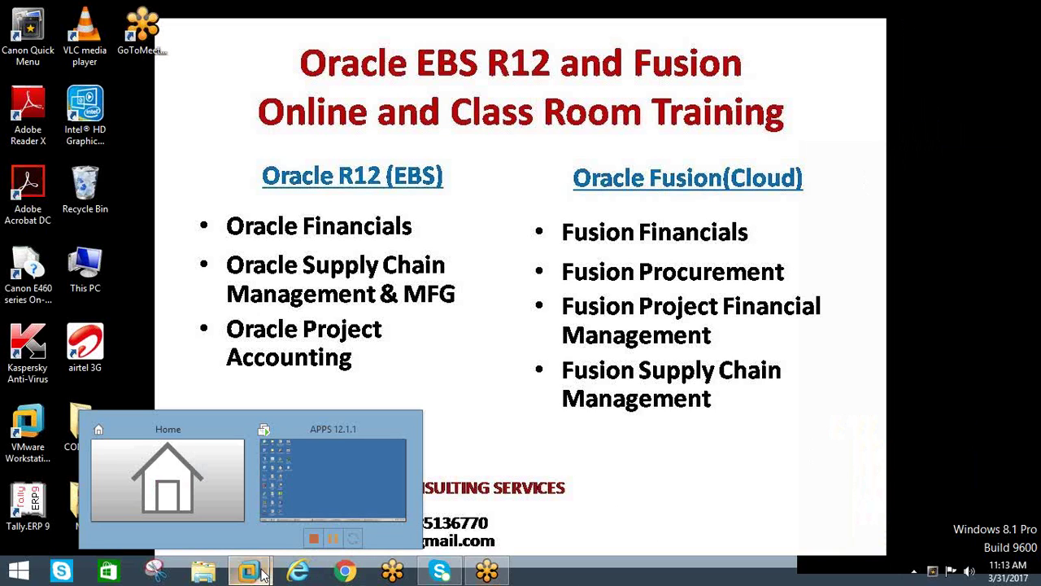
pyautogui.click(306, 487)
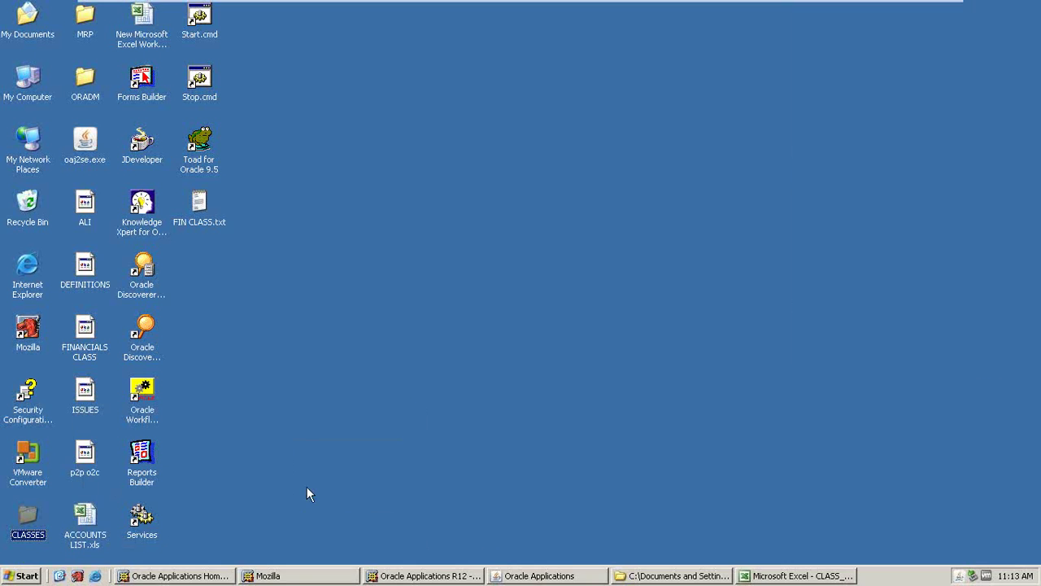
# - Select the CREATE STANDARD JOURNALS note in Excel, then refresh Oracle's request statuses
pyautogui.hotkey('alt', 'Tab')
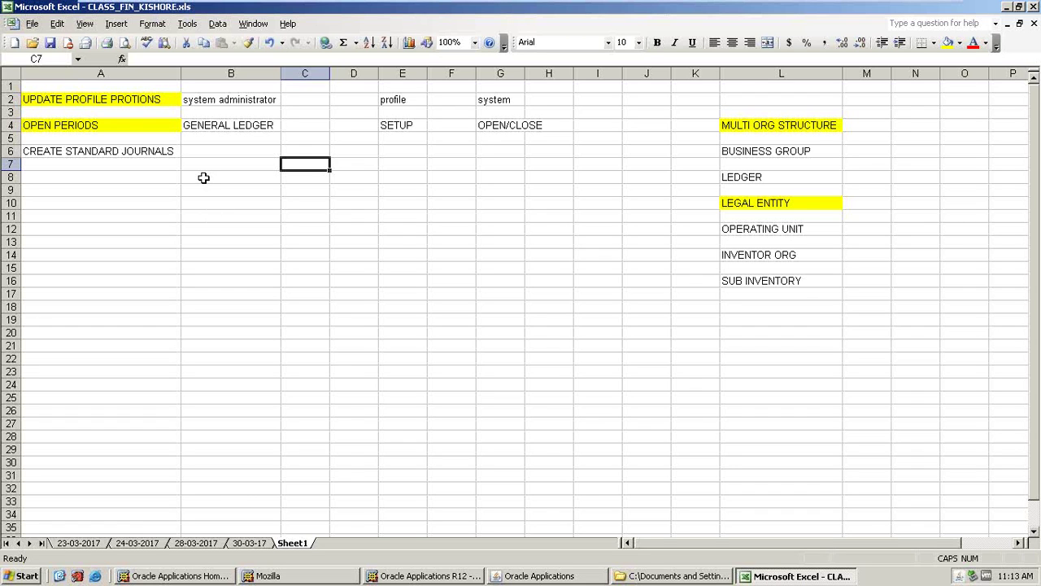
pyautogui.click(135, 153)
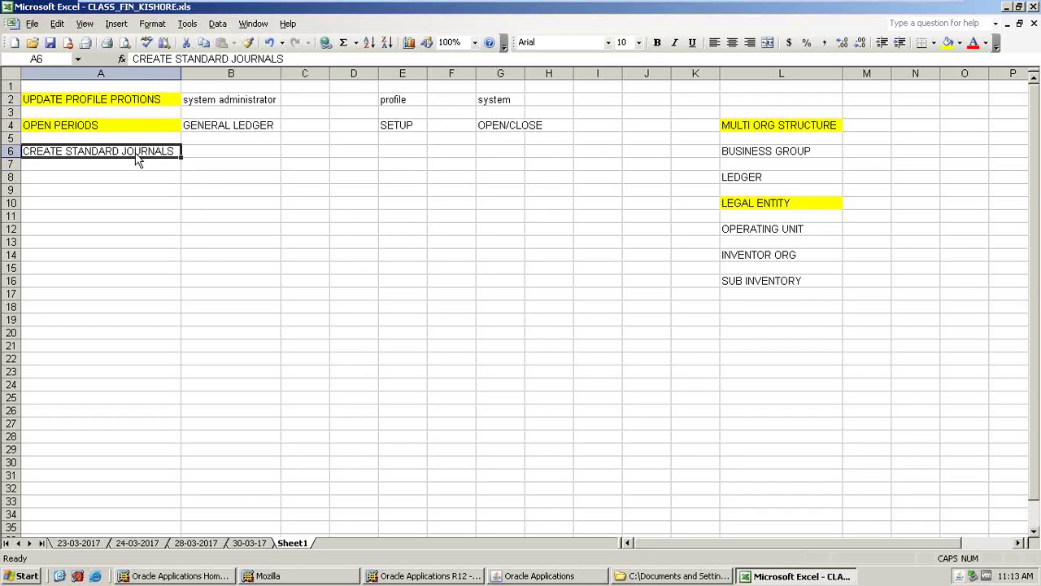
pyautogui.click(553, 576)
pyautogui.click(88, 96)
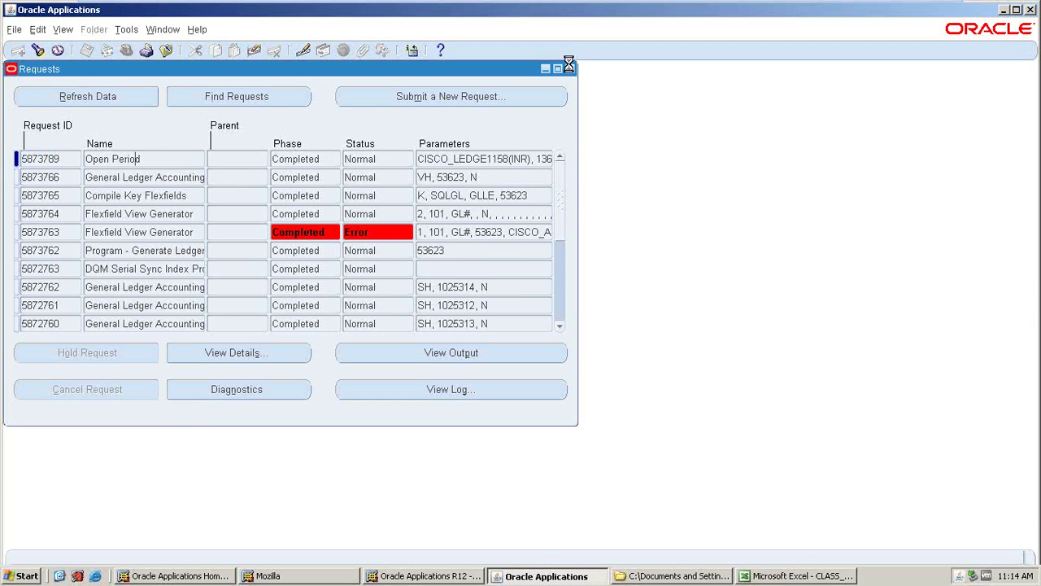
# - Close Requests and Open and Close Periods, then reopen the Open/Close periods form
pyautogui.press('Tab')
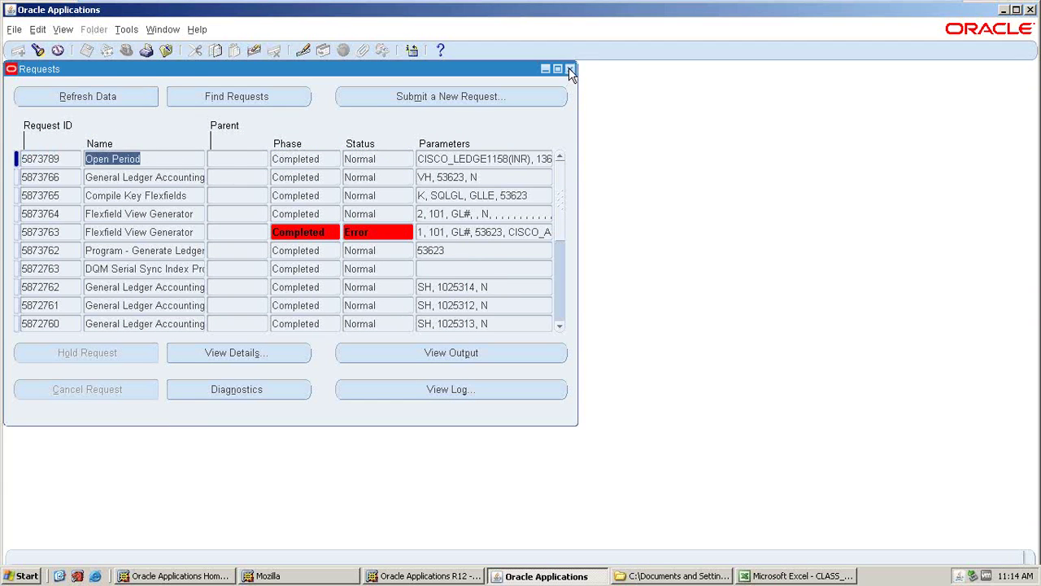
pyautogui.click(570, 70)
pyautogui.click(510, 70)
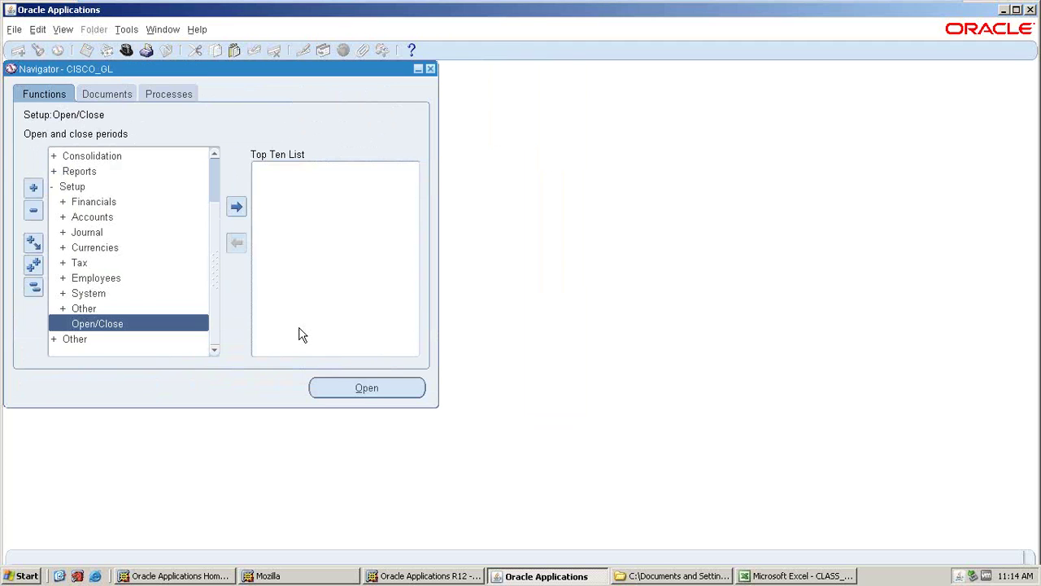
pyautogui.doubleClick(100, 326)
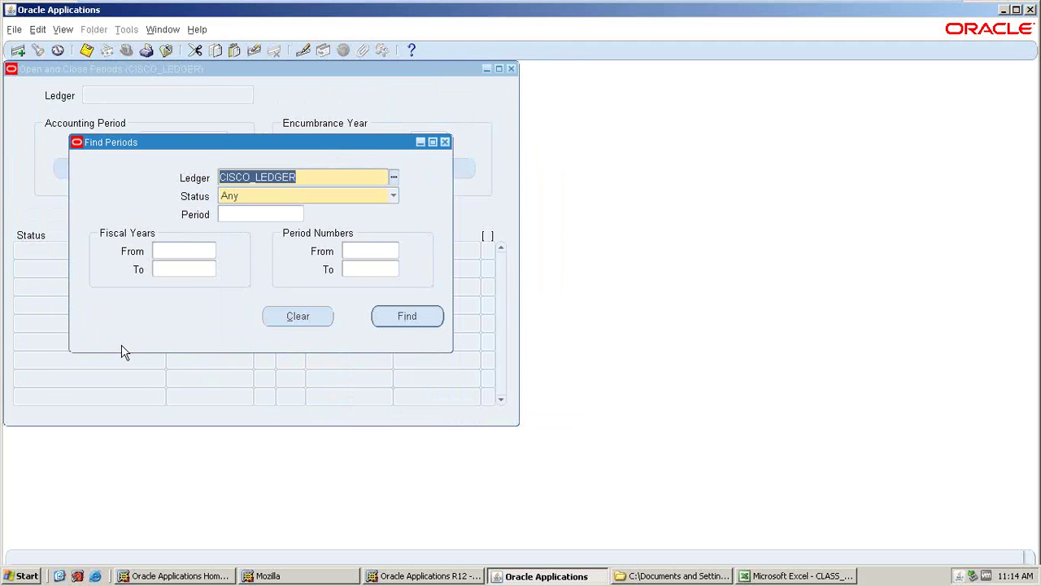
# - Query CISCO_LEDGER's periods and start an Open Period action from JAN-17
pyautogui.click(407, 316)
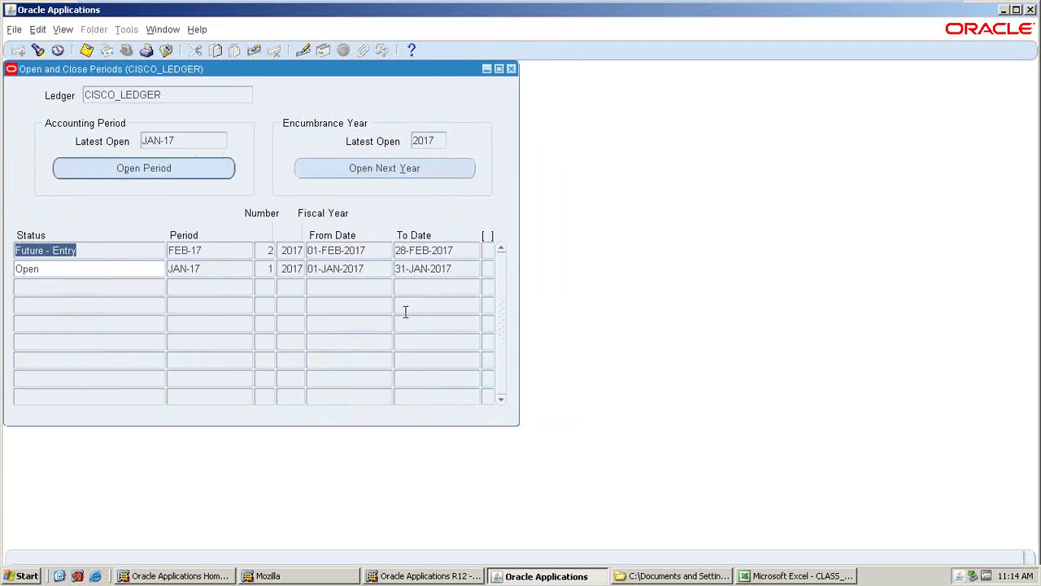
pyautogui.click(85, 269)
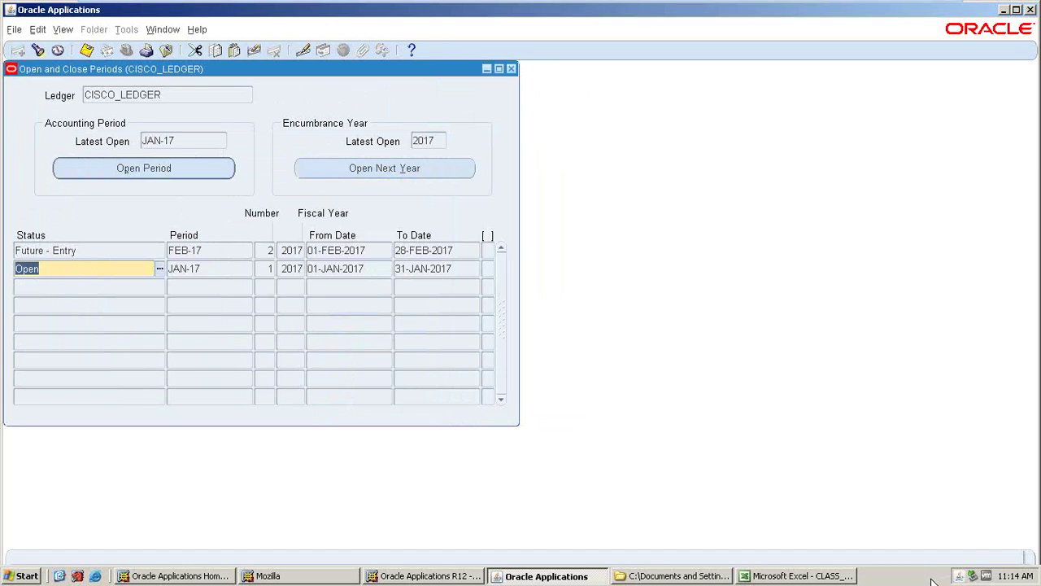
pyautogui.click(126, 171)
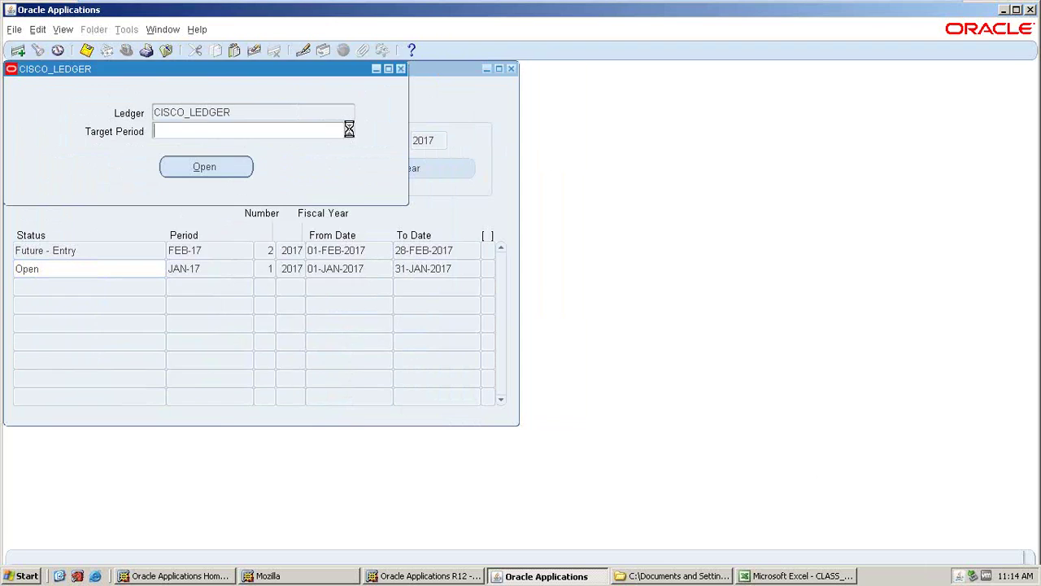
# - Choose APR-17 as the target period from the Target Period list
pyautogui.click(180, 248)
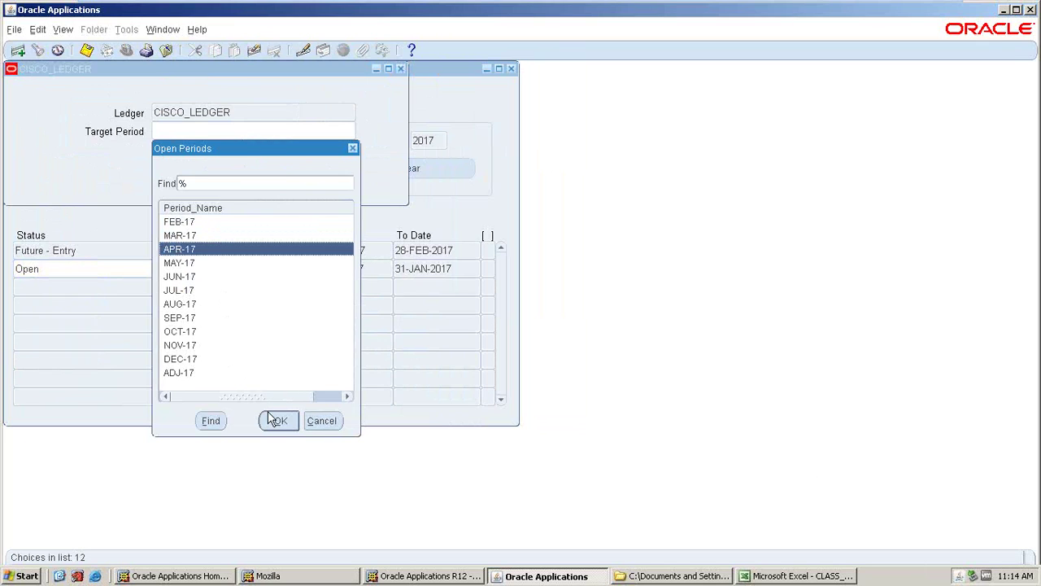
pyautogui.click(189, 224)
pyautogui.click(187, 236)
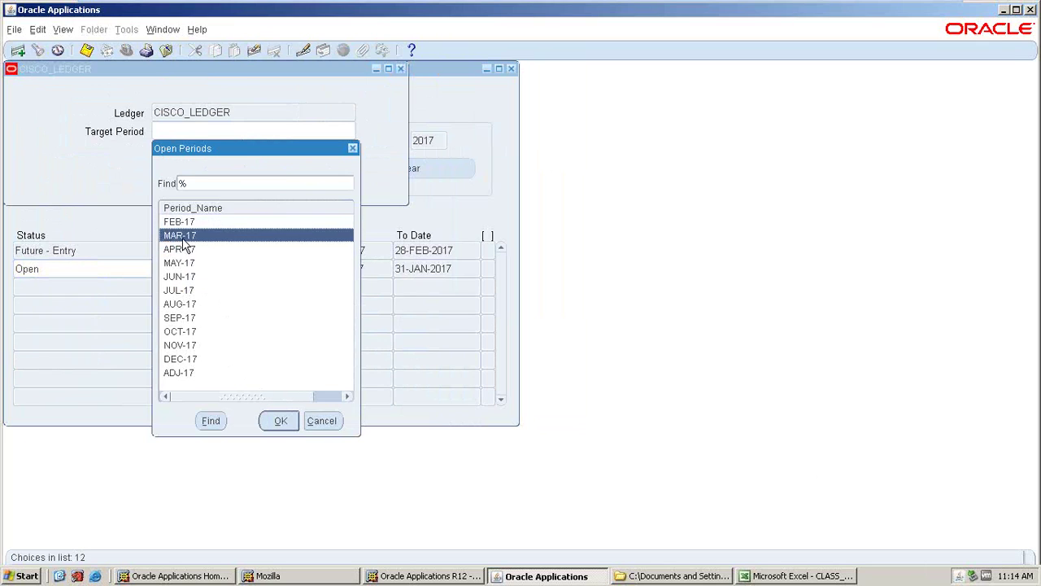
pyautogui.click(177, 252)
pyautogui.click(177, 224)
pyautogui.click(177, 237)
pyautogui.click(178, 223)
pyautogui.click(176, 234)
pyautogui.click(176, 250)
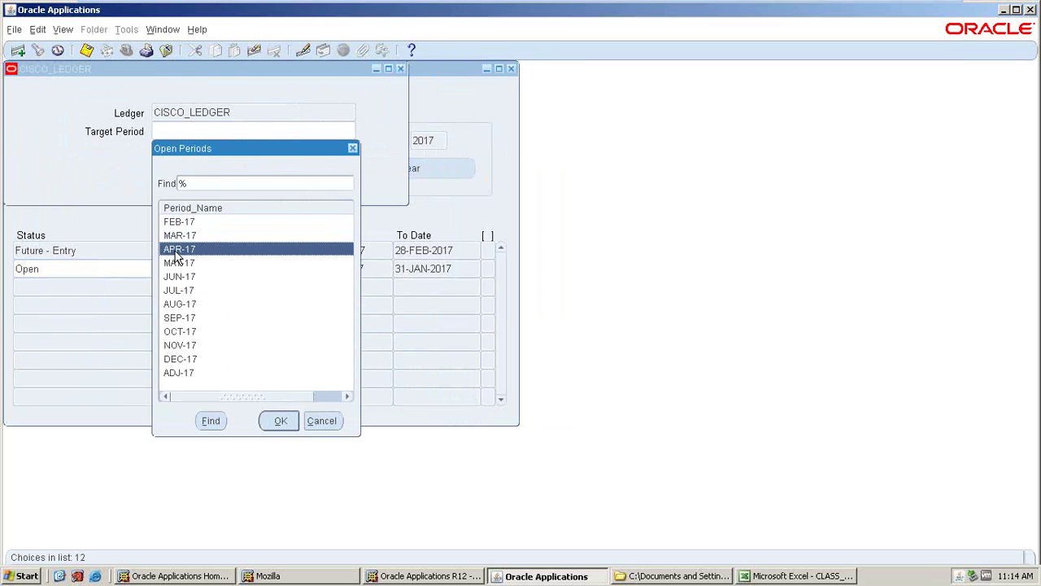
pyautogui.click(176, 224)
pyautogui.click(174, 237)
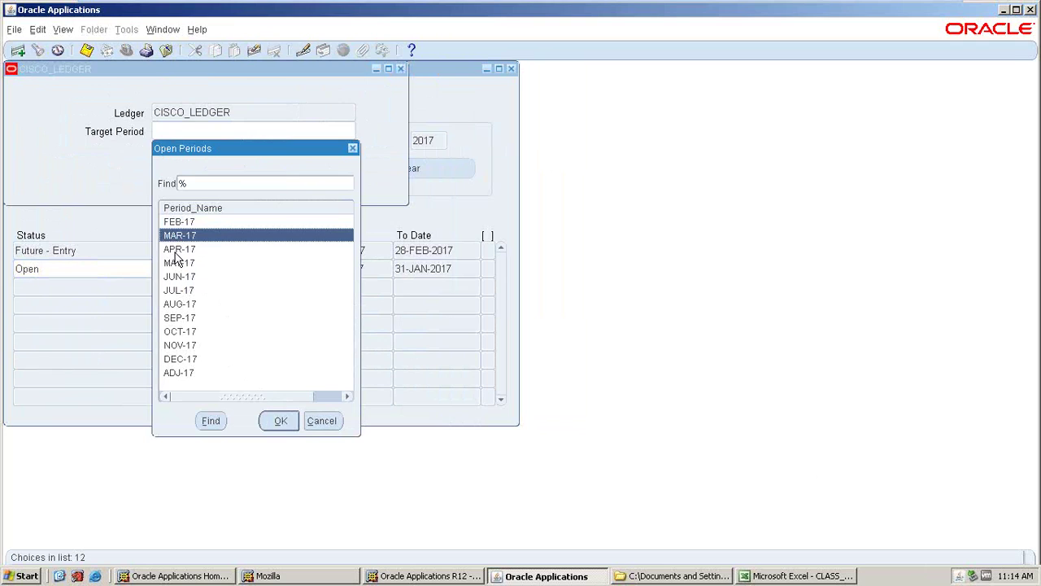
pyautogui.click(176, 252)
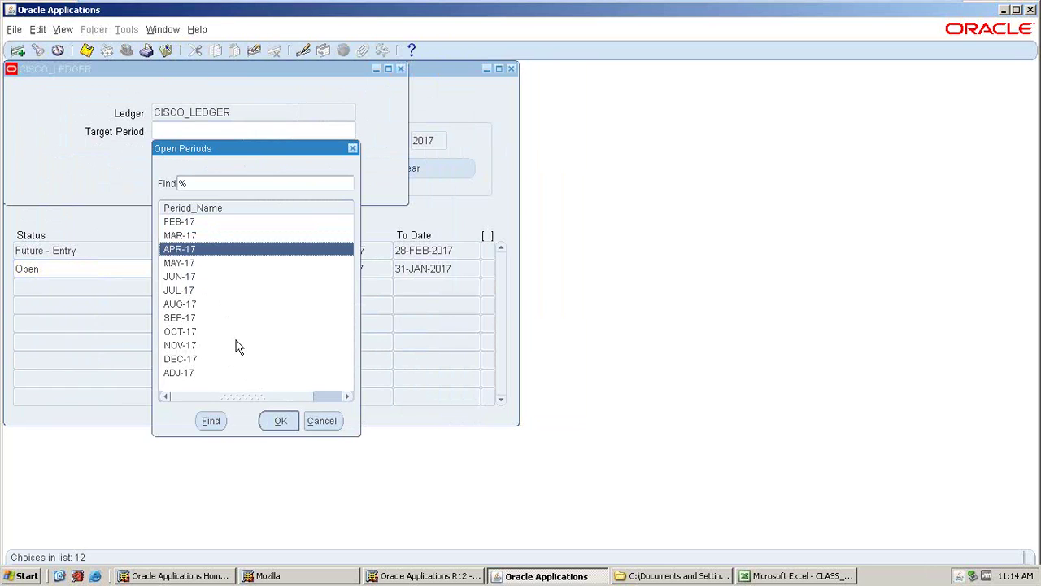
pyautogui.click(277, 420)
# - Open periods through APR-17, confirming the prompt and the request submission note
pyautogui.click(206, 168)
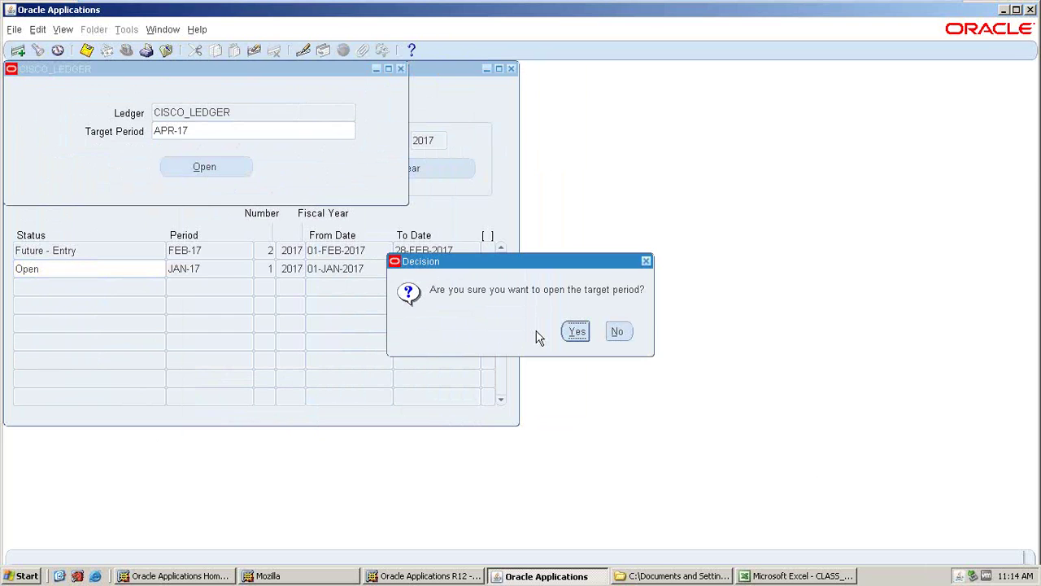
pyautogui.click(577, 332)
pyautogui.click(597, 331)
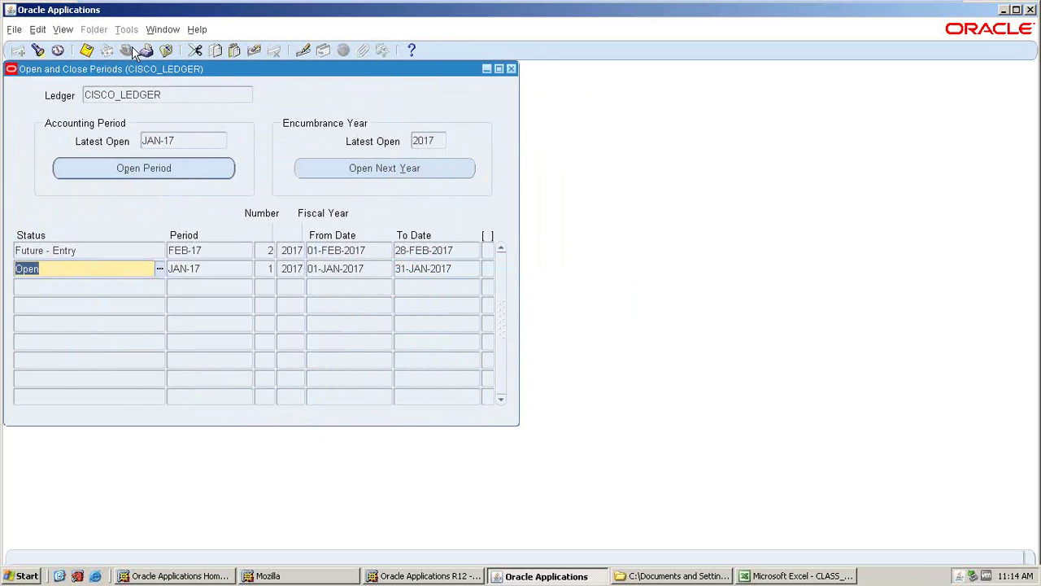
pyautogui.click(70, 30)
pyautogui.click(95, 235)
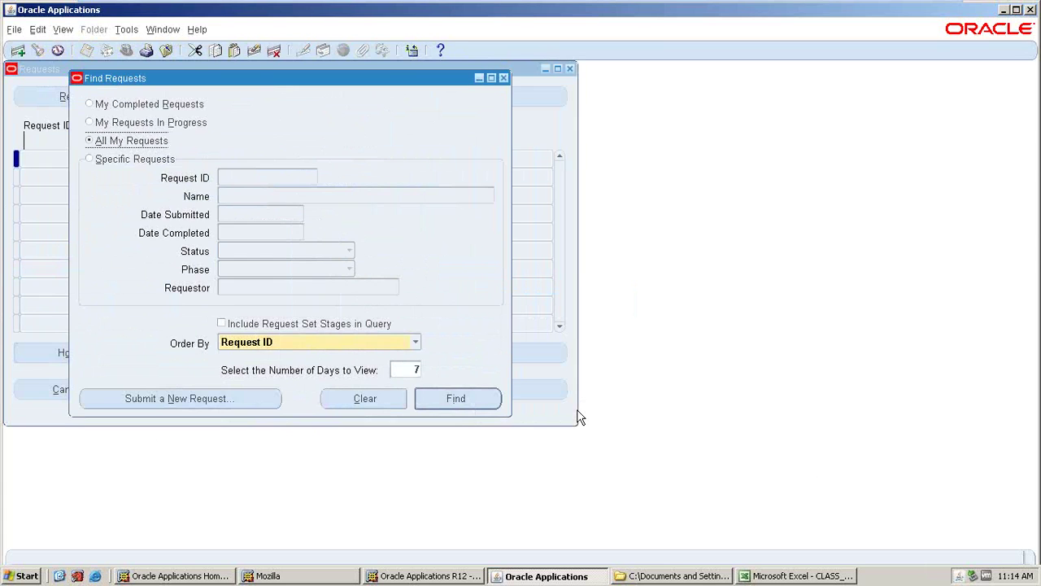
# - List my submitted requests and refresh them, briefly selecting cell B6 in the Excel notes
pyautogui.click(463, 398)
pyautogui.click(133, 94)
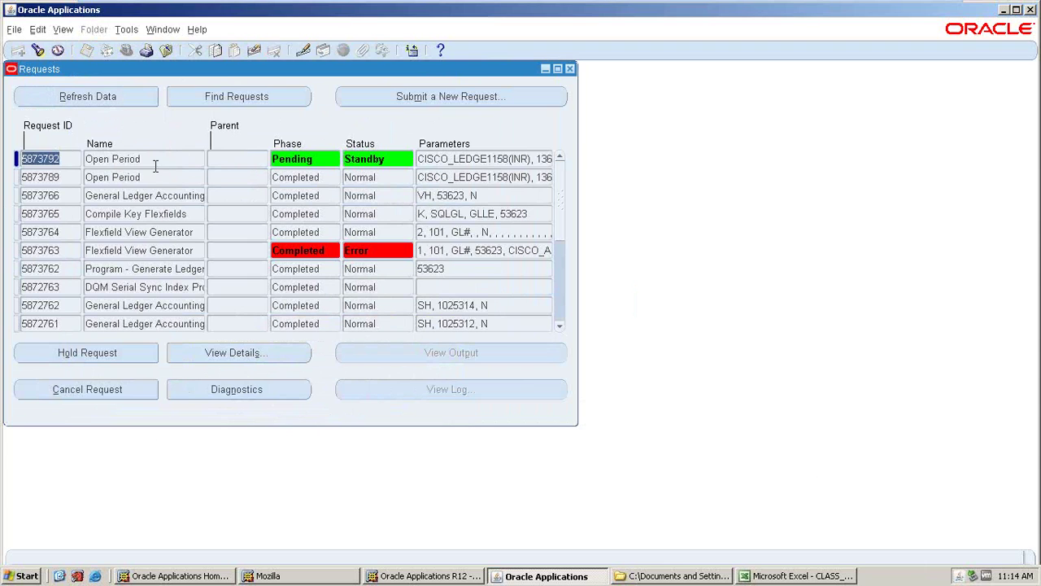
pyautogui.click(96, 104)
pyautogui.click(111, 104)
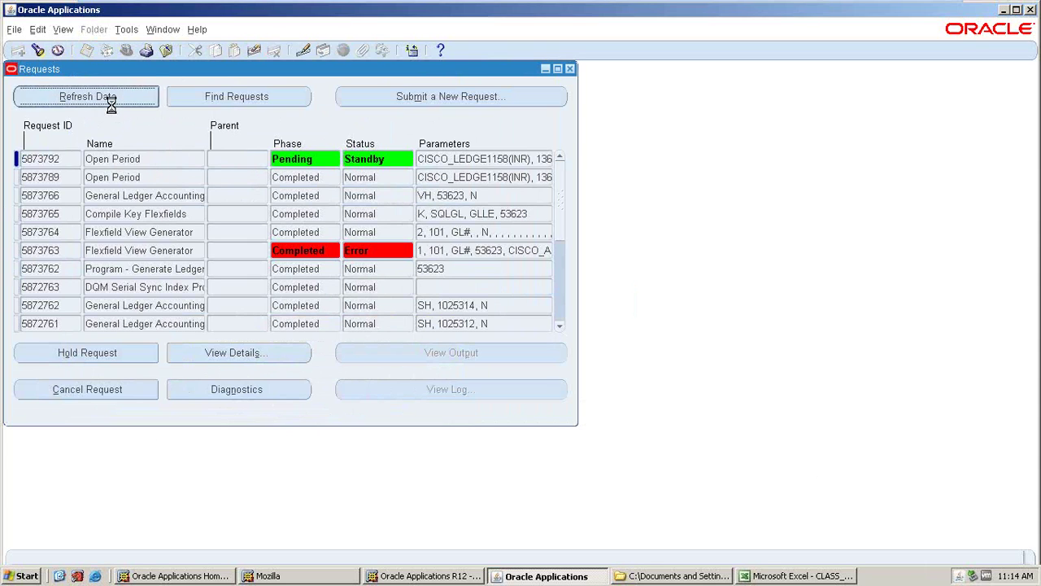
pyautogui.click(794, 576)
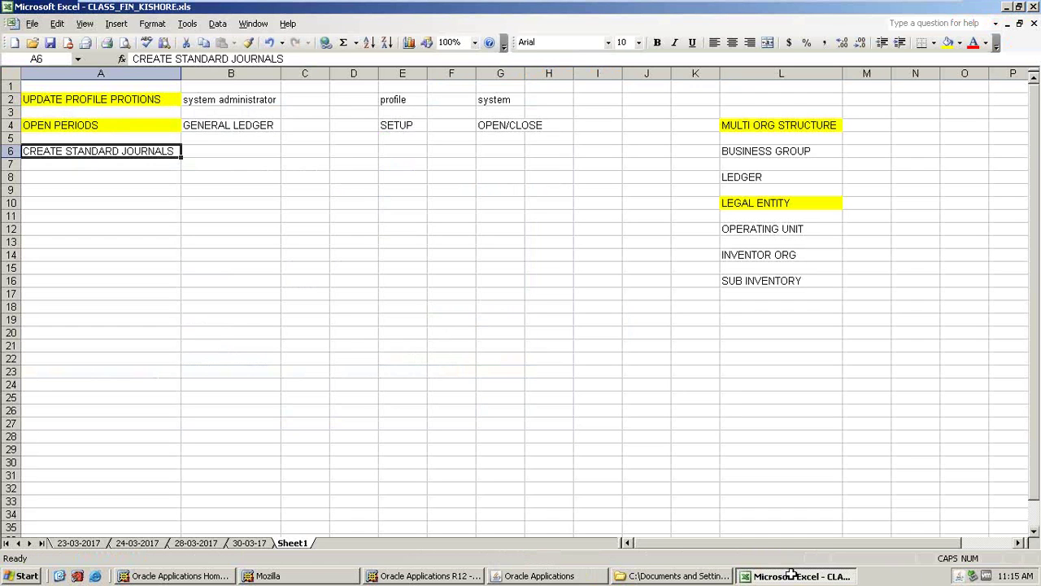
pyautogui.click(215, 146)
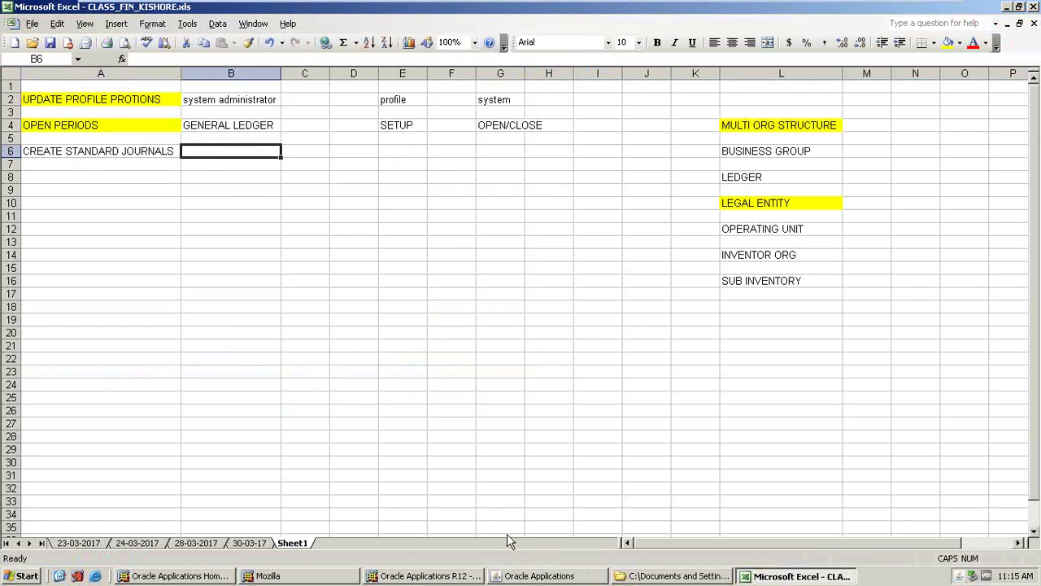
pyautogui.hotkey('alt', 'Tab')
# - Refresh until open-period request 5873792 shows Completed/Normal, then close Requests
pyautogui.click(72, 101)
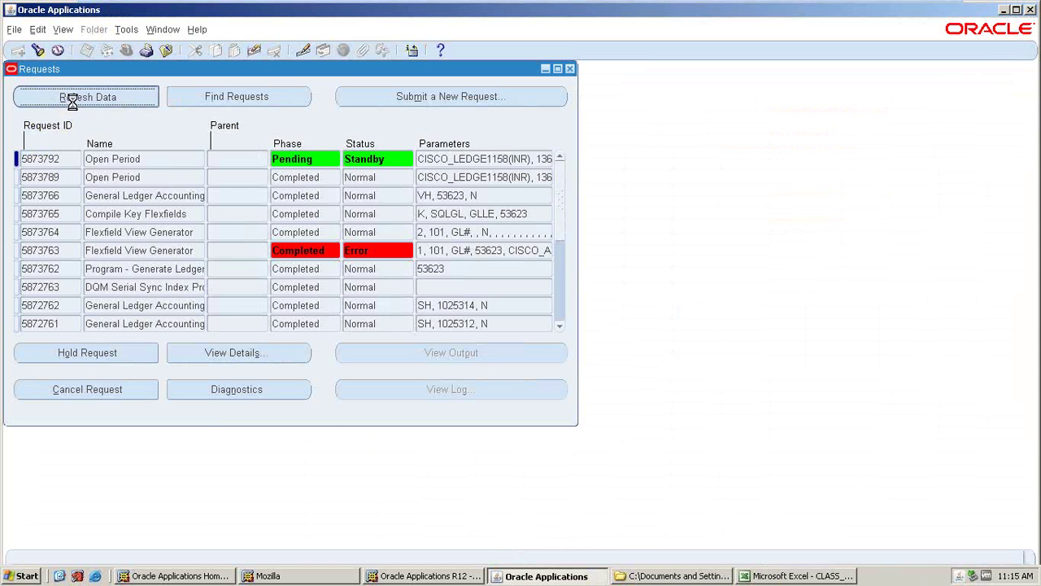
pyautogui.click(73, 101)
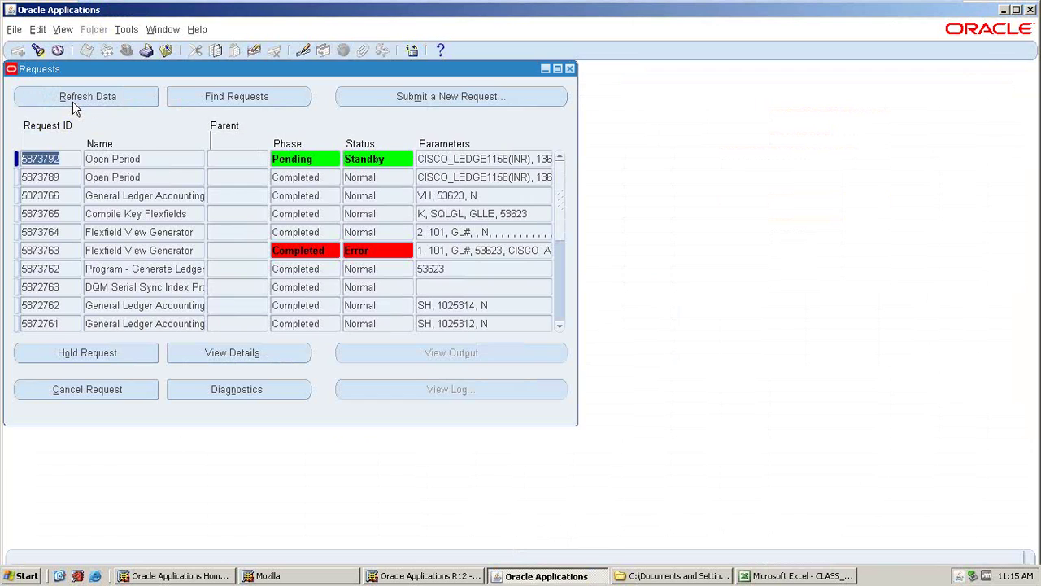
pyautogui.click(73, 101)
pyautogui.click(124, 102)
pyautogui.click(123, 103)
pyautogui.click(116, 101)
pyautogui.click(114, 102)
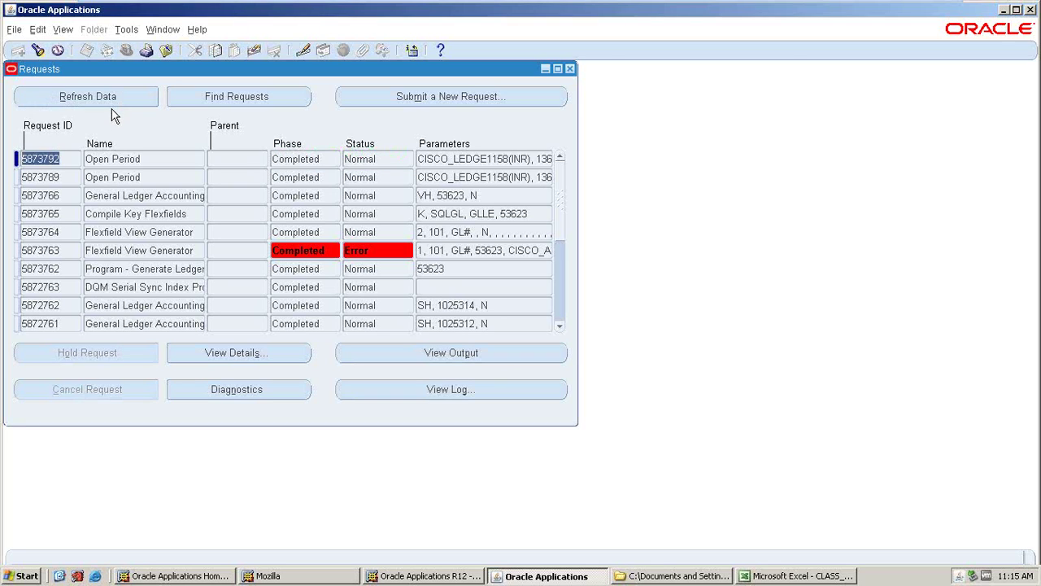
pyautogui.click(570, 68)
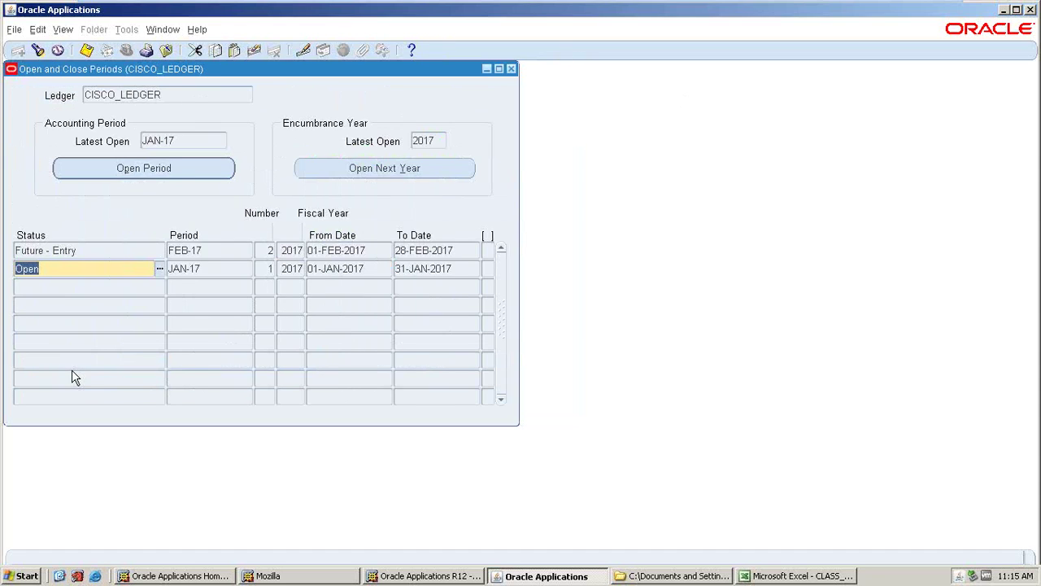
# - Requery CISCO_LEDGER periods to verify JAN-17 through APR-17 Open and MAY-17 Future-Entry, then return to Excel
pyautogui.click(511, 69)
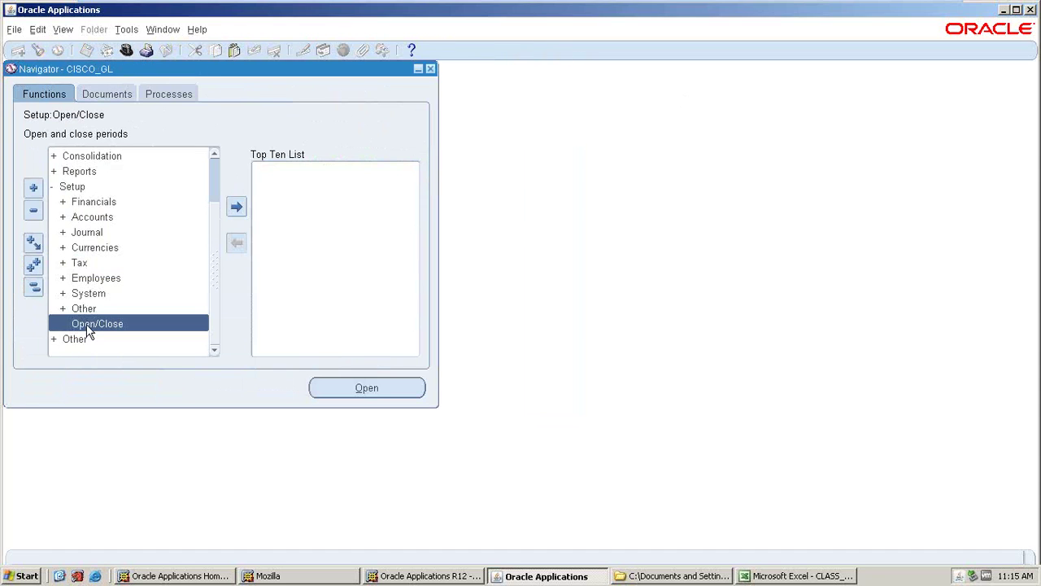
pyautogui.doubleClick(88, 323)
pyautogui.click(402, 319)
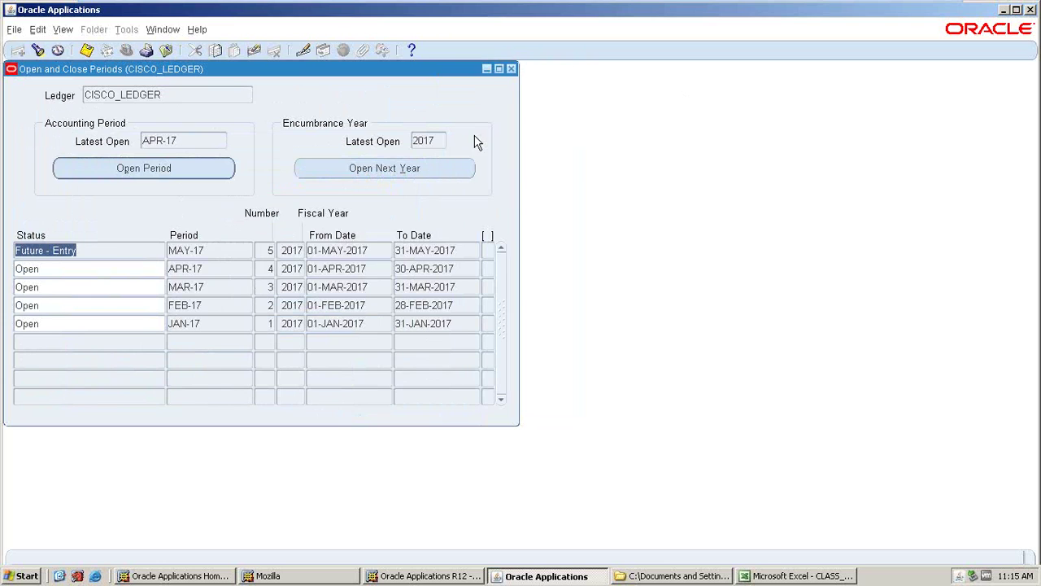
pyautogui.click(511, 69)
pyautogui.click(788, 576)
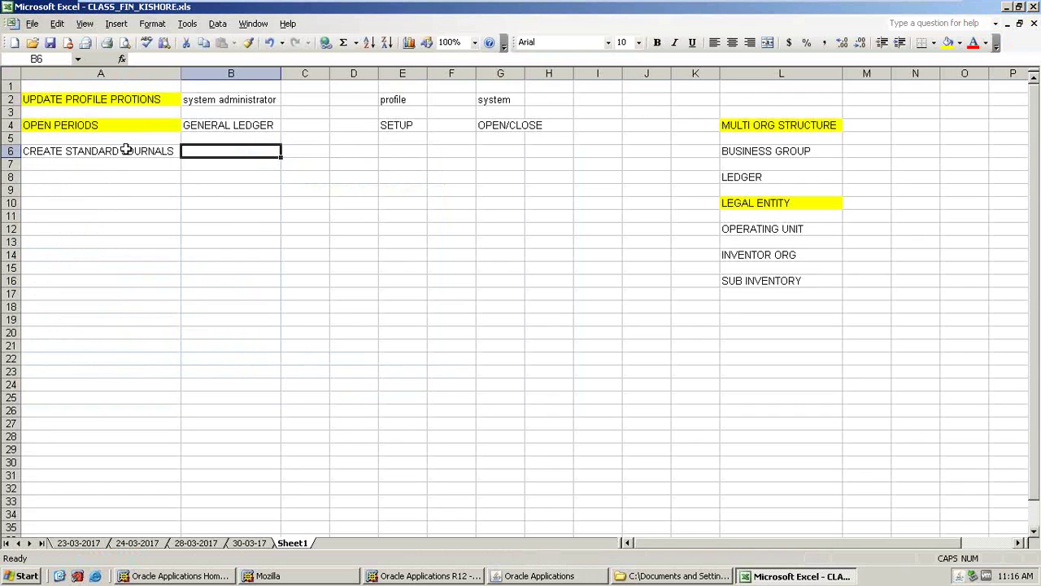
# - Switch between Excel and Oracle, reopen Open and Close Periods, and show the Find Periods status choices
pyautogui.hotkey('alt', 'Tab')
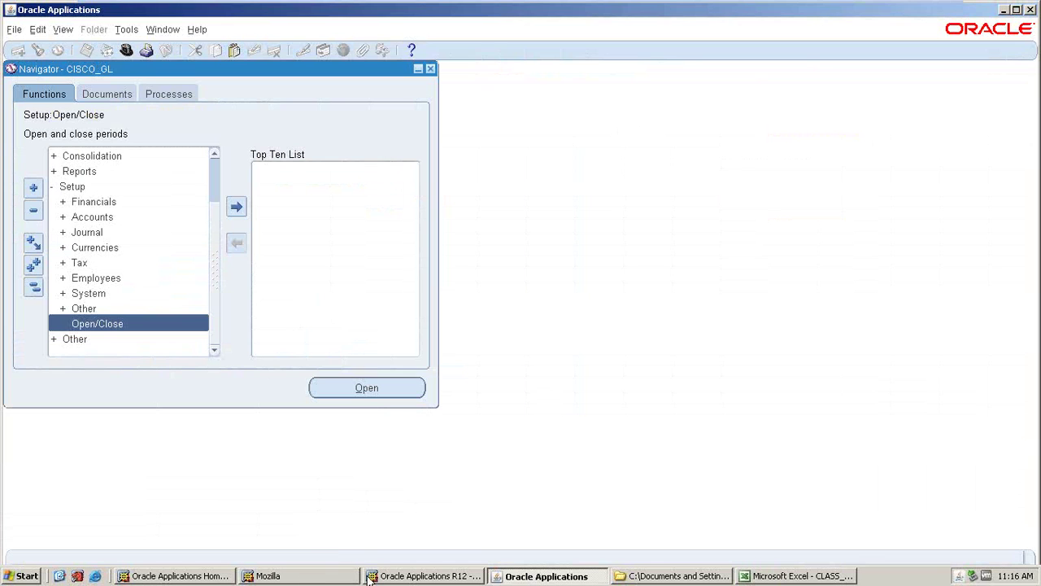
pyautogui.click(769, 571)
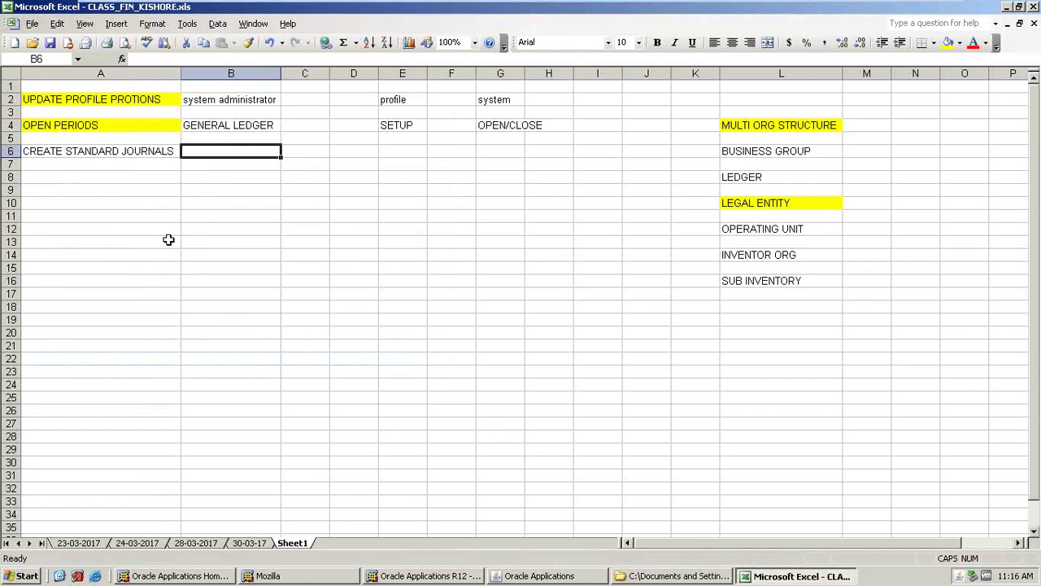
pyautogui.click(511, 577)
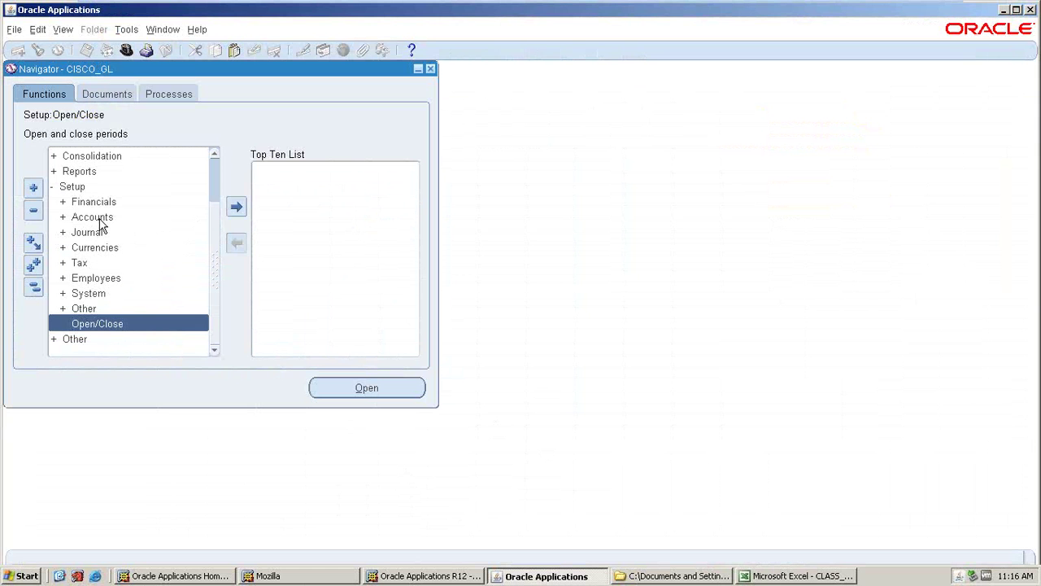
pyautogui.doubleClick(94, 323)
pyautogui.click(386, 198)
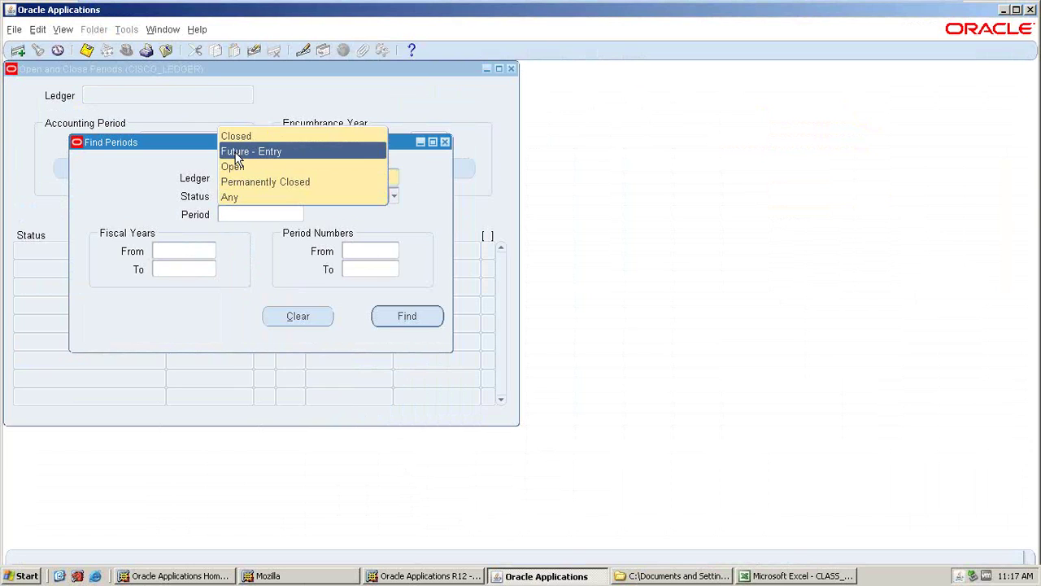
# - Query all CISCO_LEDGER periods and inspect JAN-17's status list, leaving it Open
pyautogui.click(444, 142)
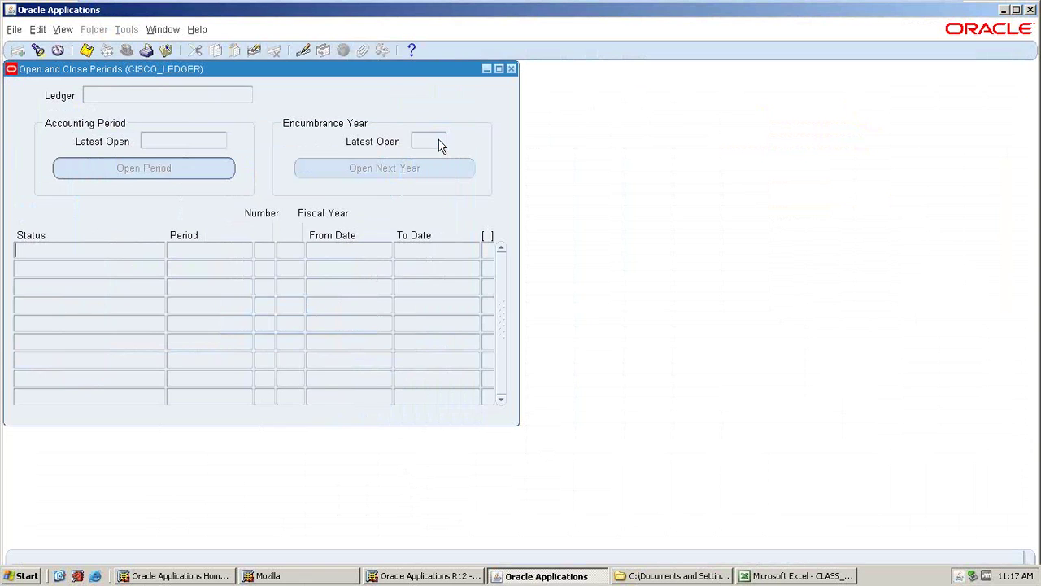
pyautogui.click(37, 50)
pyautogui.click(416, 315)
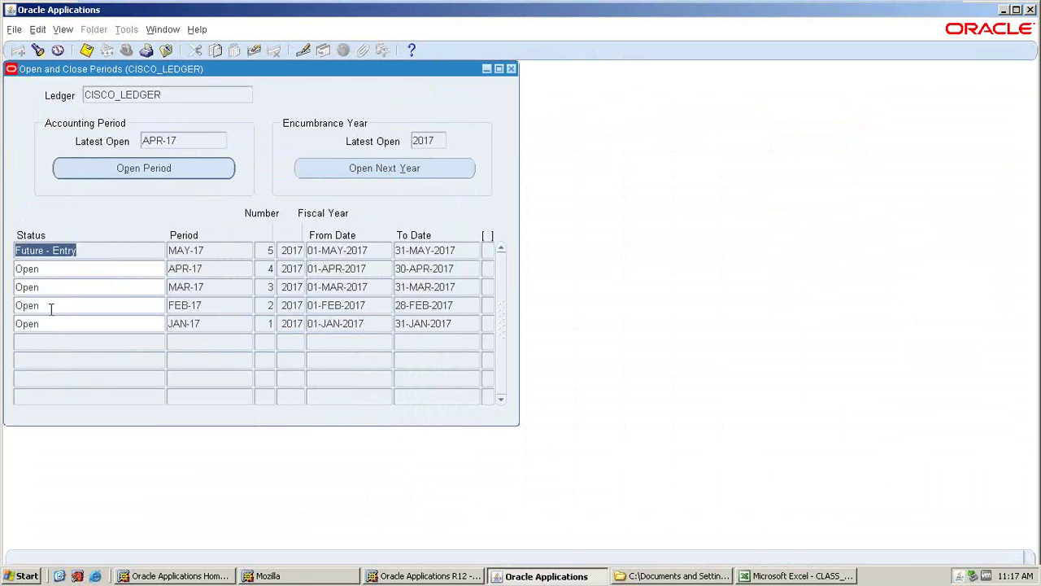
pyautogui.click(52, 323)
pyautogui.click(163, 336)
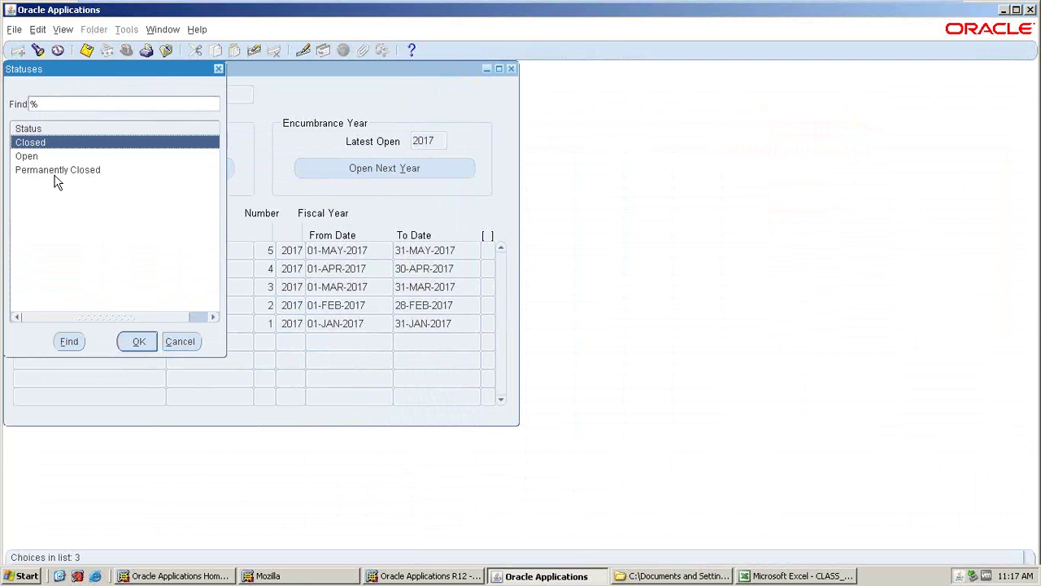
pyautogui.click(183, 341)
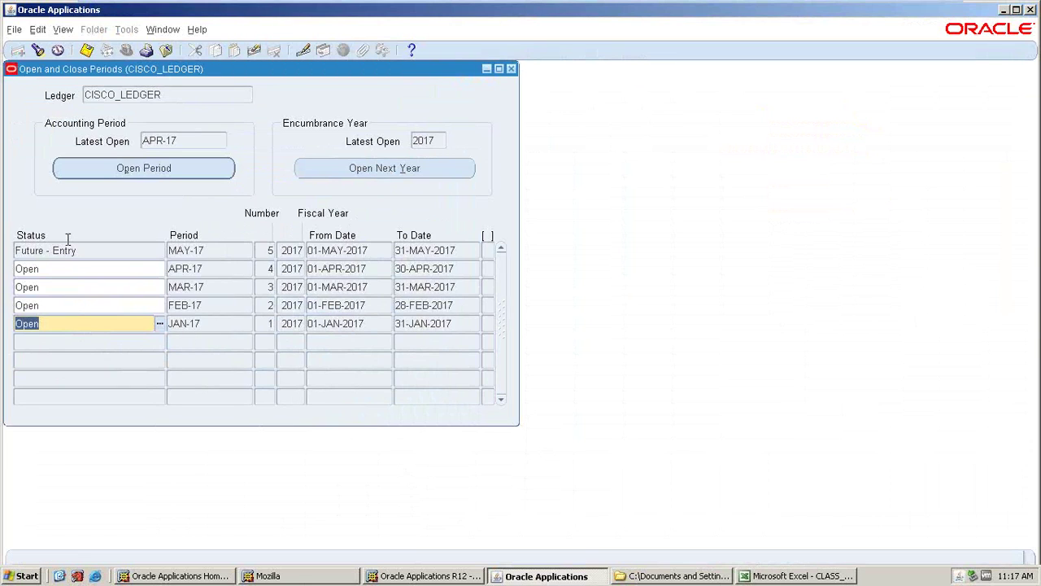
pyautogui.click(72, 250)
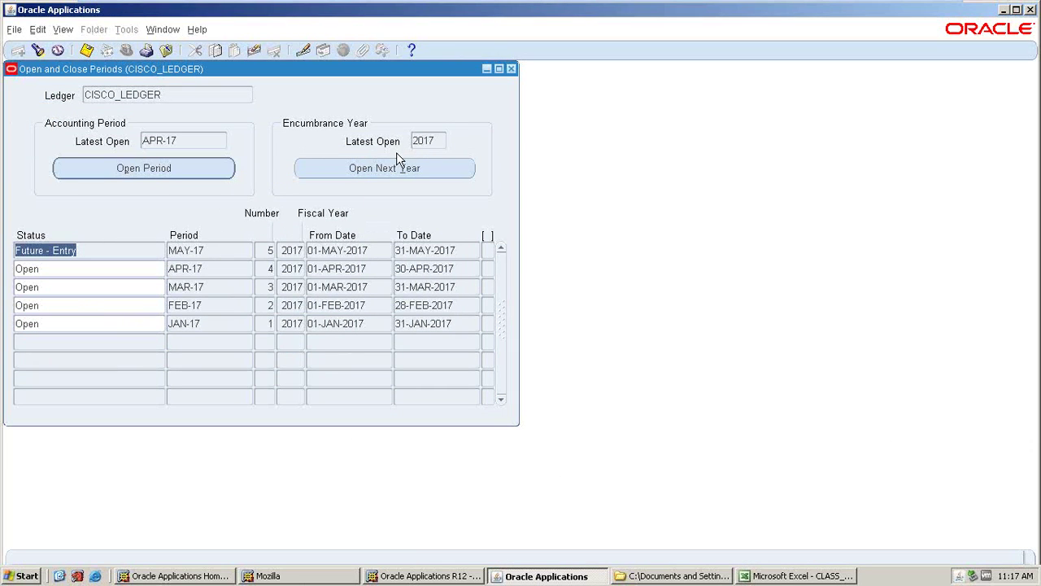
# - Close the periods window, then expand Journals and select Enter in the Navigator before returning to the notes
pyautogui.click(510, 70)
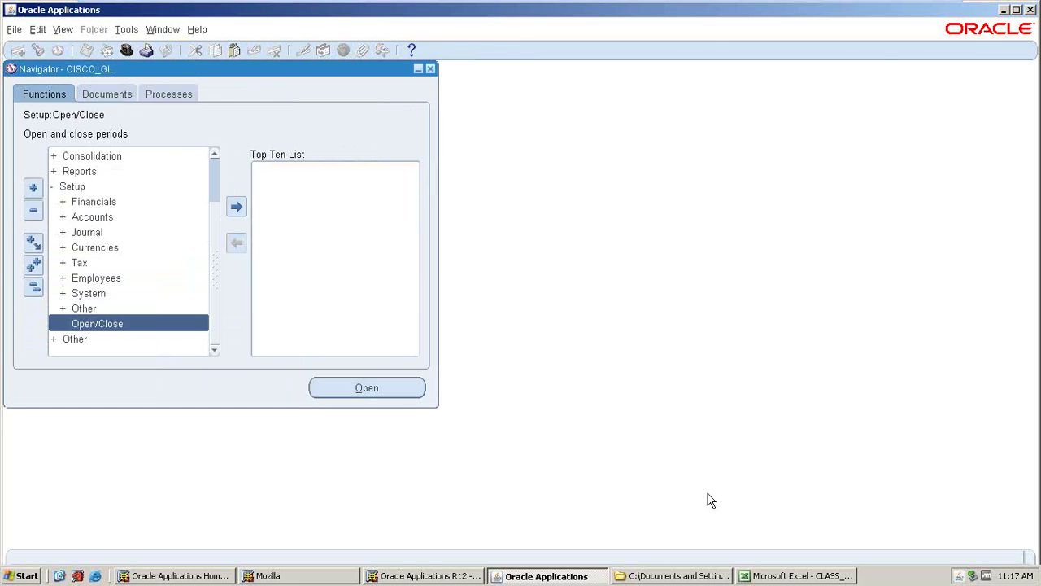
pyautogui.hotkey('alt', 'Tab')
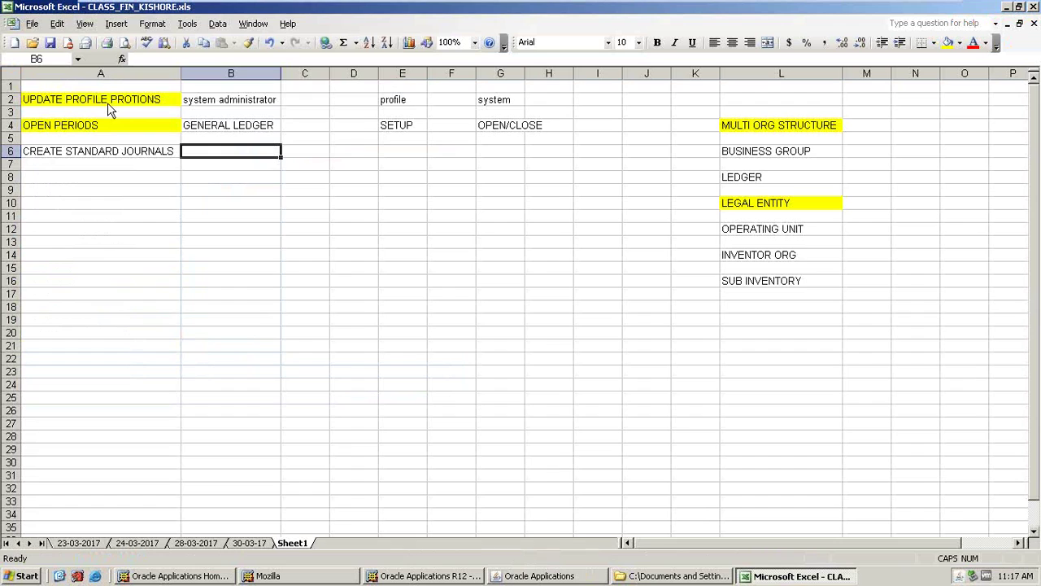
pyautogui.click(521, 576)
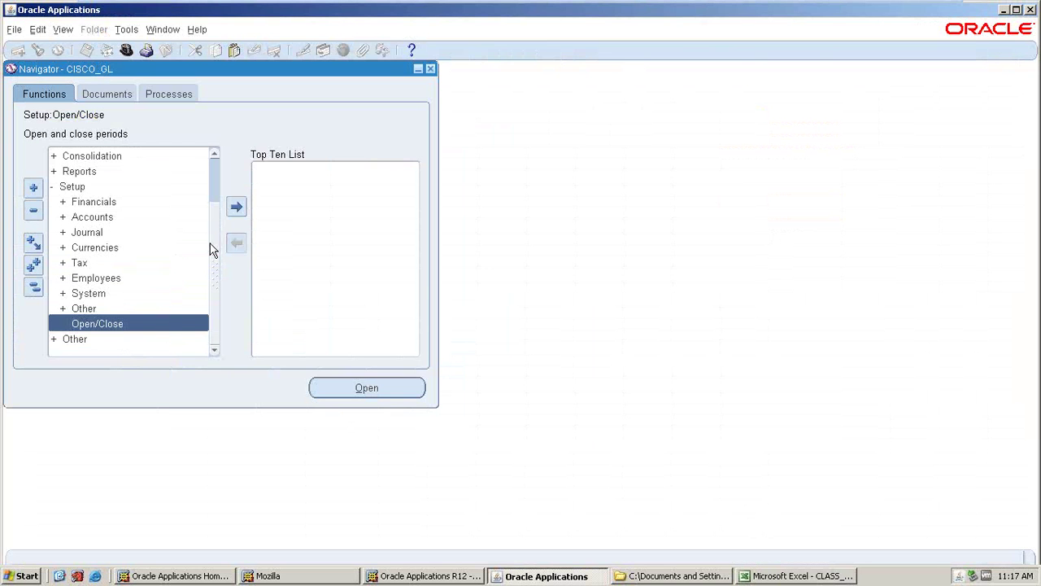
pyautogui.scroll(2, 88, 155)
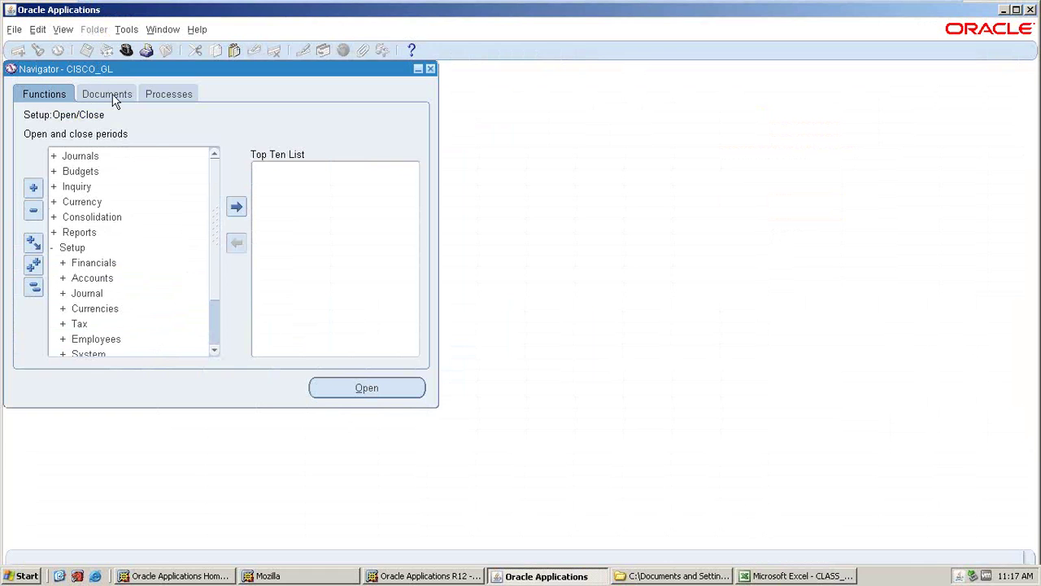
pyautogui.click(84, 155)
pyautogui.click(82, 170)
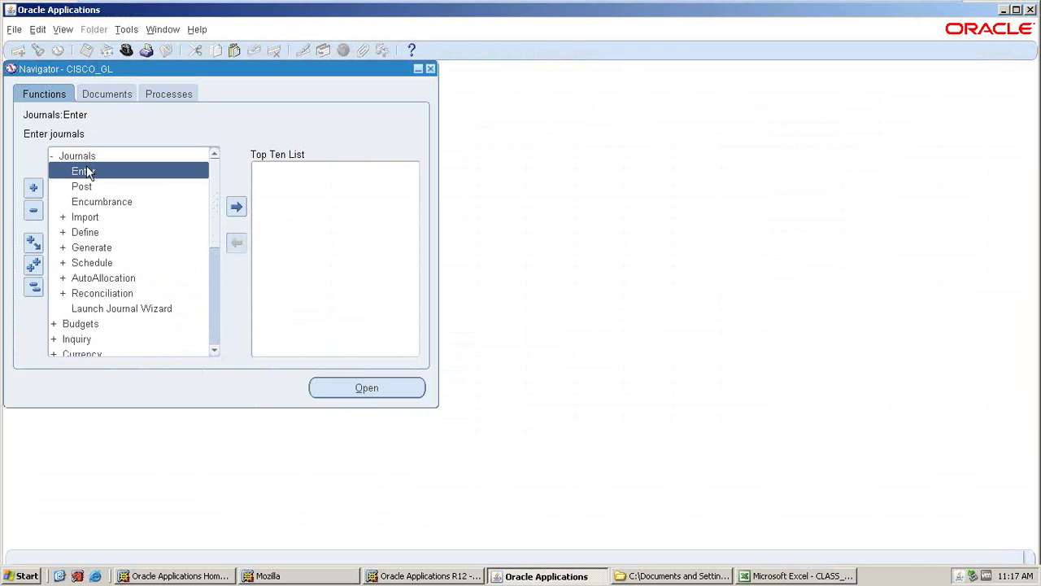
pyautogui.hotkey('alt', 'Tab')
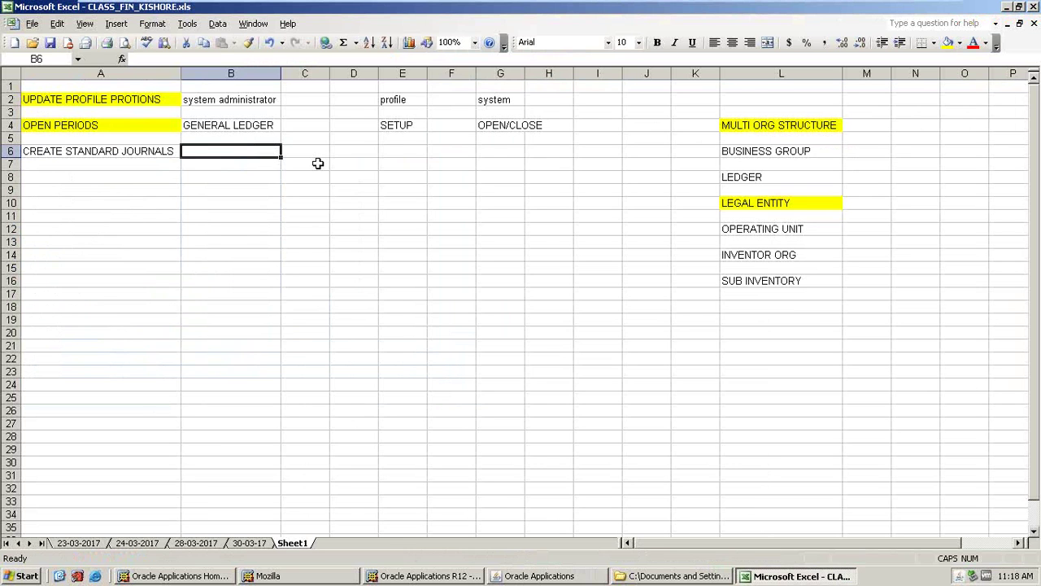
# - Fill row 6 with =+B4 (GENERAL LEDGER) in B6, JOURNALS in E6 and ENTER in G6
pyautogui.write('GL')
pyautogui.press('BackSpace')
pyautogui.press('BackSpace')
pyautogui.write('+')
pyautogui.press('Up')
pyautogui.press('Up')
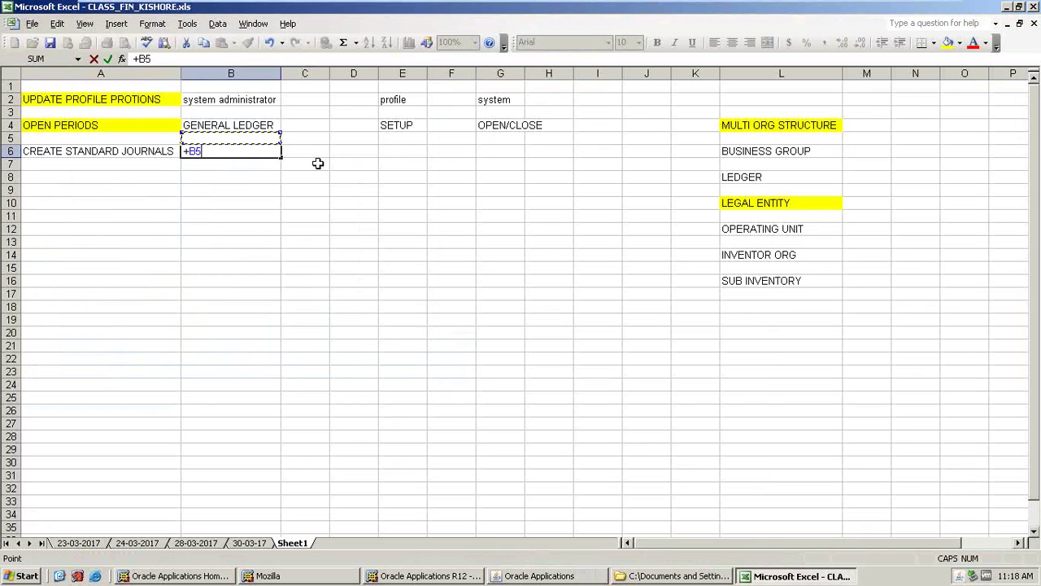
pyautogui.press('Return')
pyautogui.press('Right')
pyautogui.press('Right')
pyautogui.press('Right')
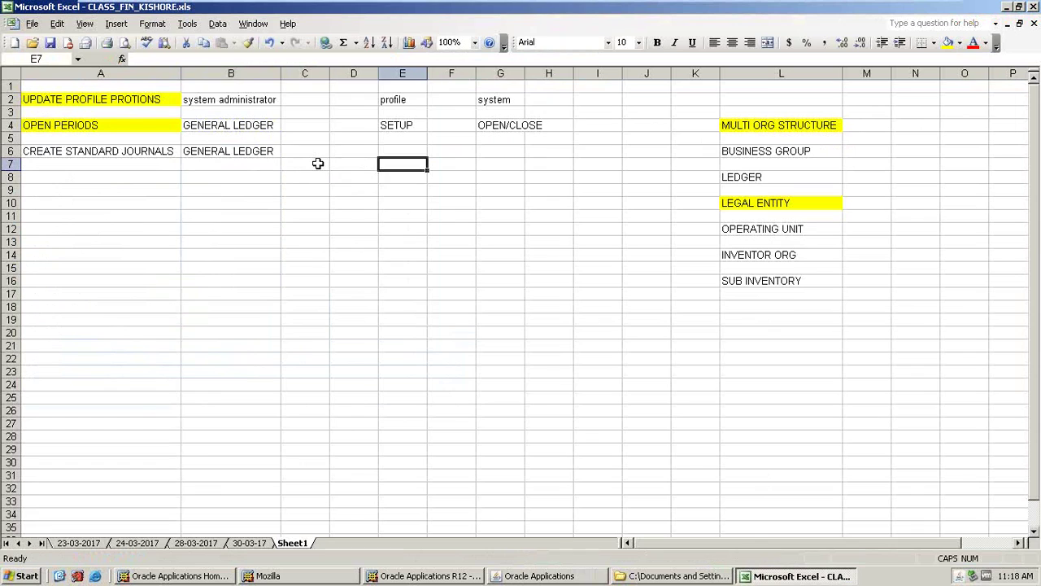
pyautogui.press('Up')
pyautogui.write('JOURNALS')
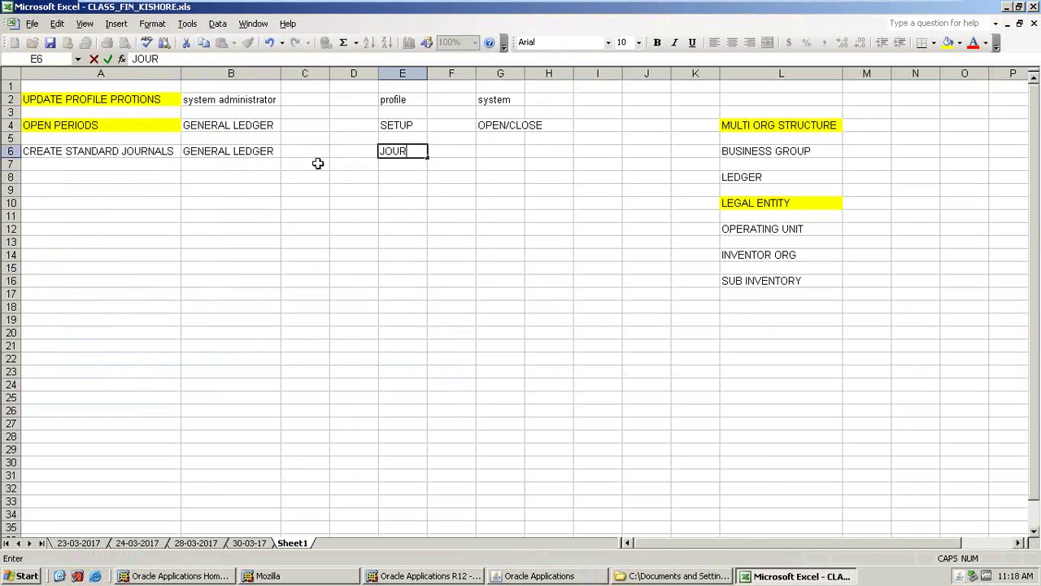
pyautogui.press('Right')
pyautogui.press('Right')
pyautogui.write('ENTER')
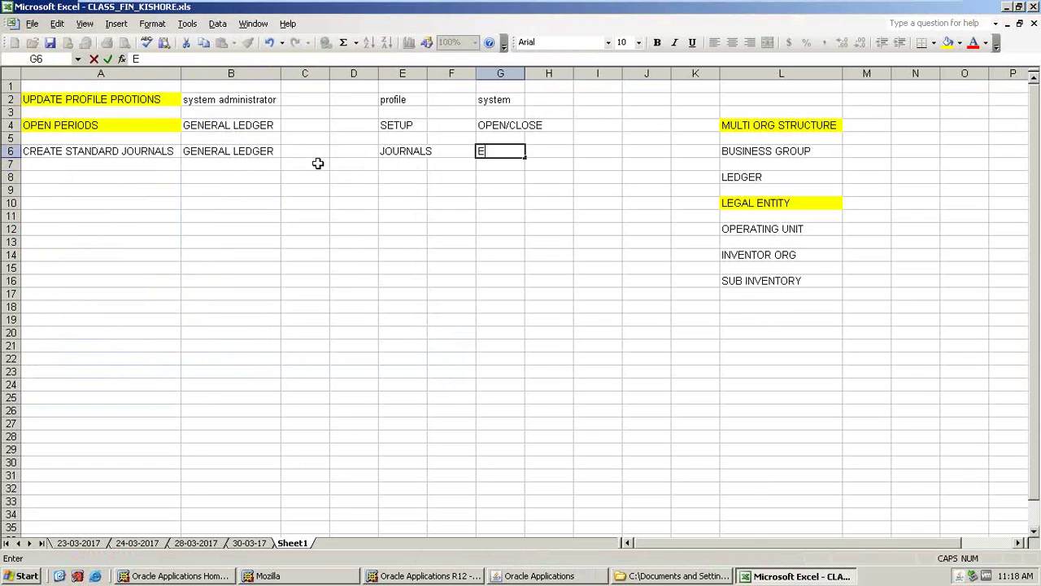
pyautogui.press('Return')
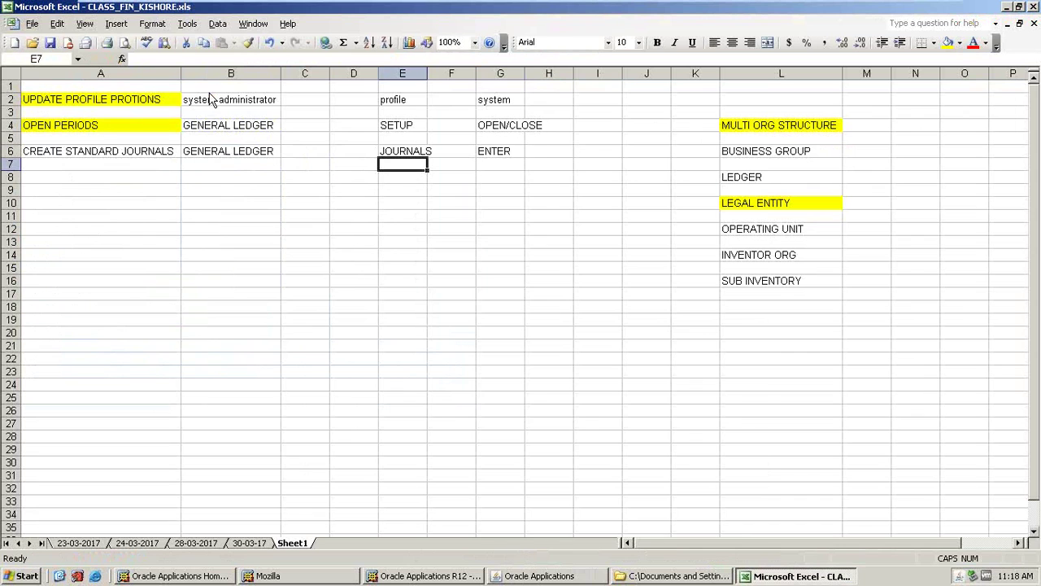
pyautogui.click(537, 576)
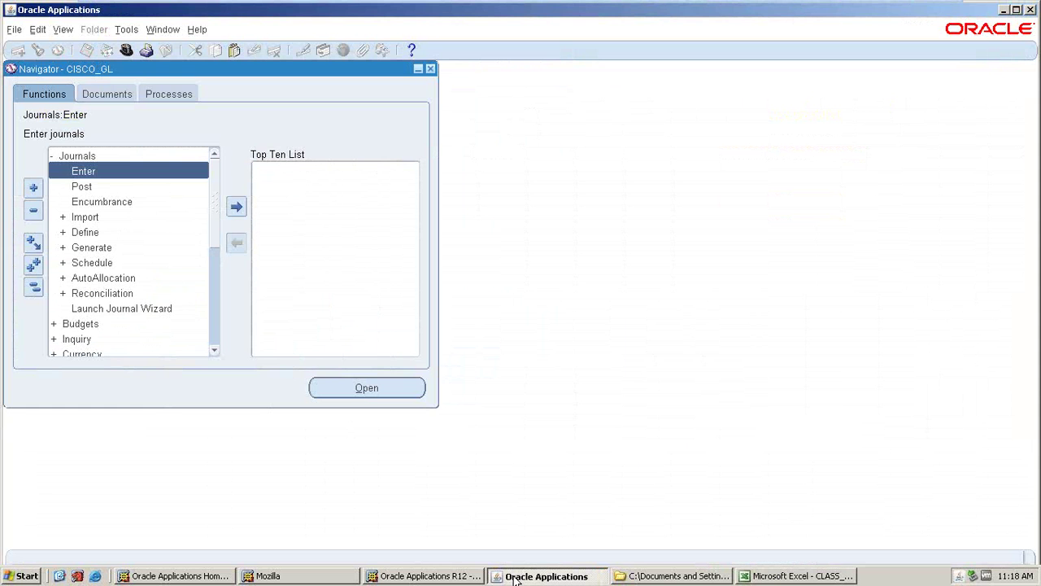
# - Open Journals > Enter and start a new journal named SALARY JE
pyautogui.doubleClick(85, 174)
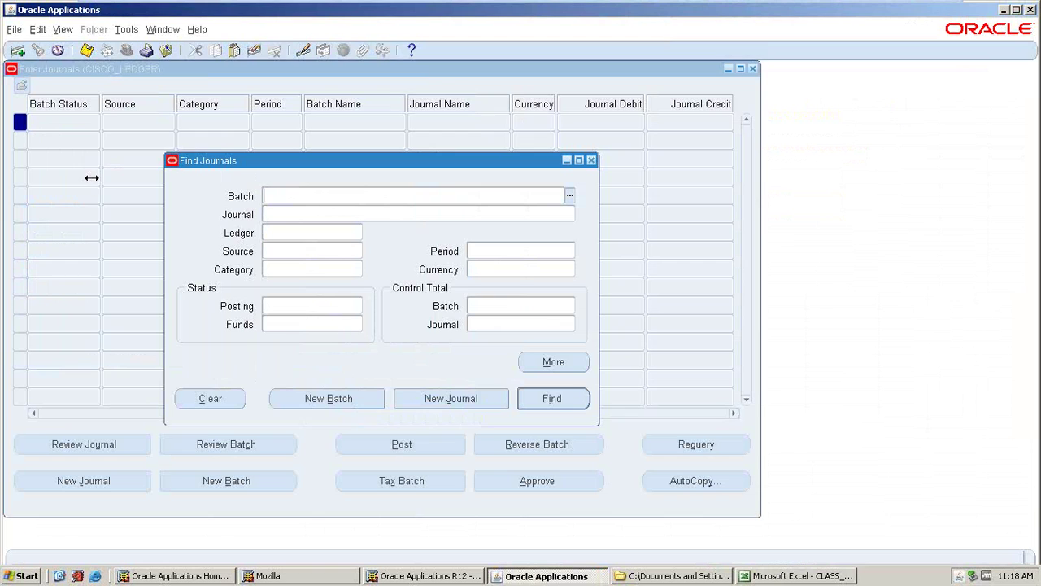
pyautogui.click(441, 399)
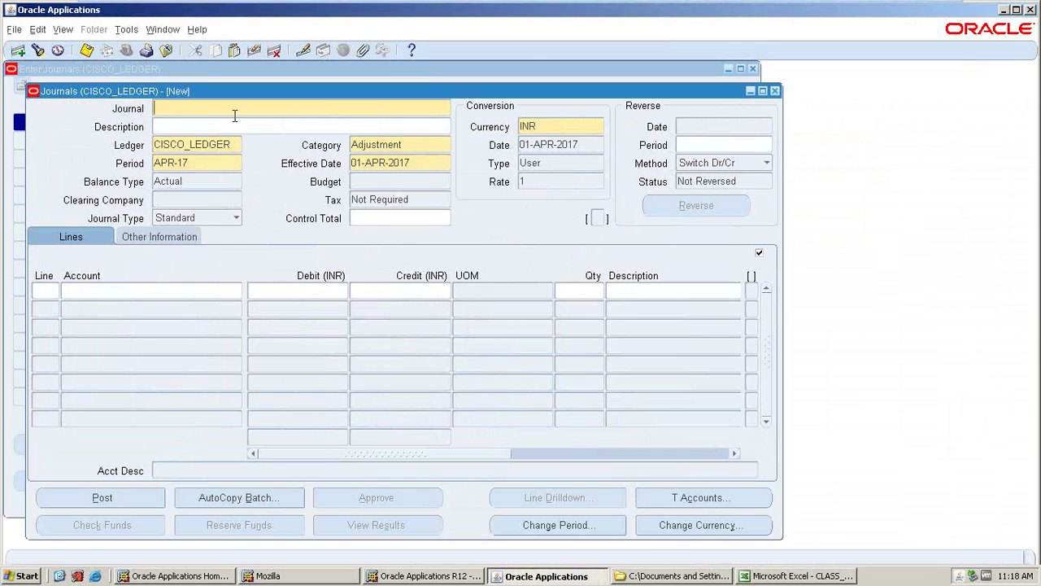
pyautogui.write('SALARY JE')
pyautogui.press('Tab')
# - Copy SALARY JE into the description and begin line 1 at its Account field
pyautogui.click(225, 112)
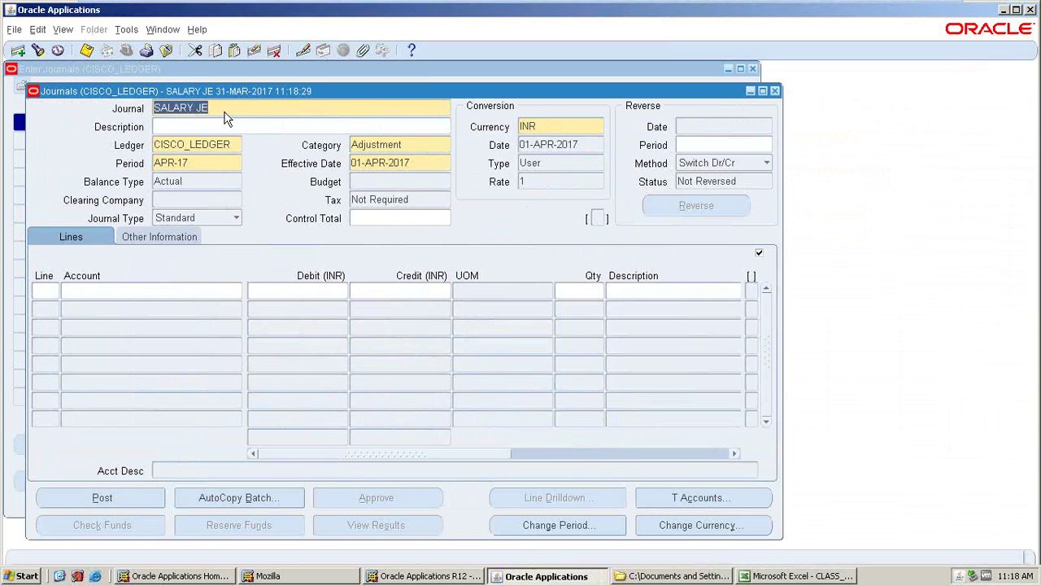
pyautogui.doubleClick(171, 107)
pyautogui.hotkey('ctrl', 'c')
pyautogui.click(195, 126)
pyautogui.hotkey('ctrl', 'v')
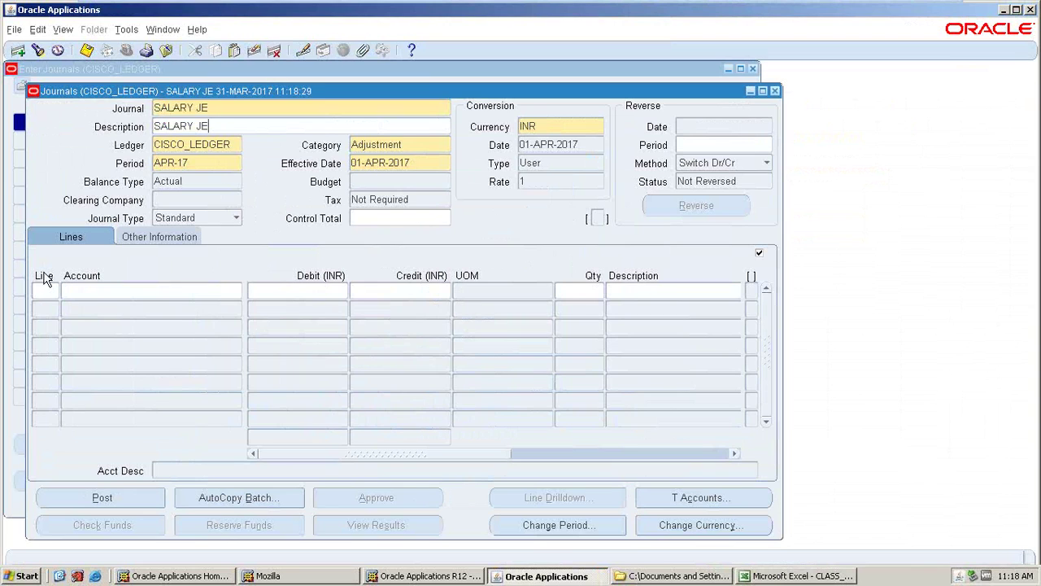
pyautogui.click(41, 293)
pyautogui.press('Tab')
pyautogui.click(235, 290)
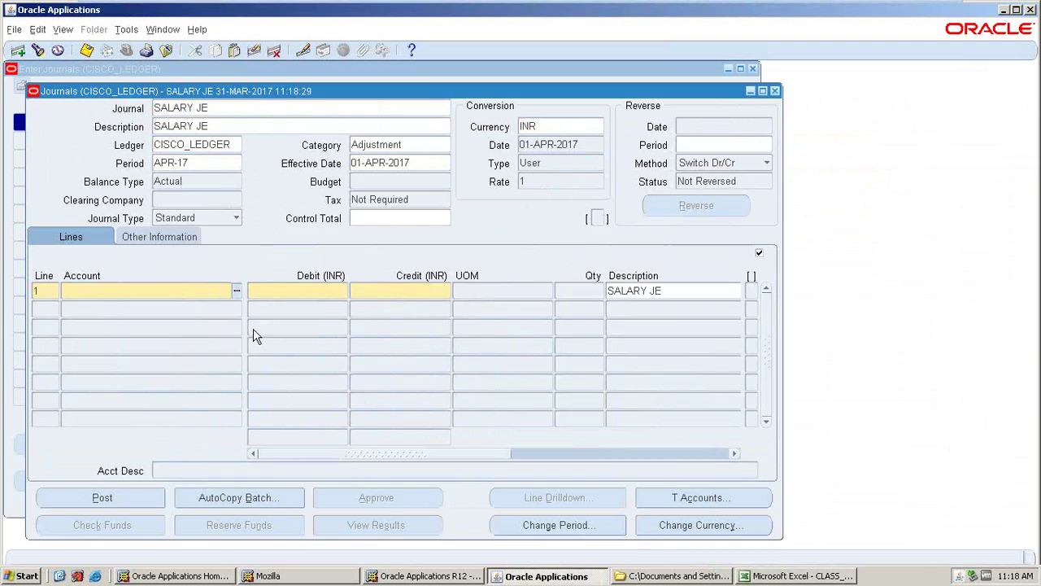
# - Set line 1's account to 10.401.1000.9 (CISCO_INDIA, 401 SALARY, 1000 FINANCE)
pyautogui.click(360, 258)
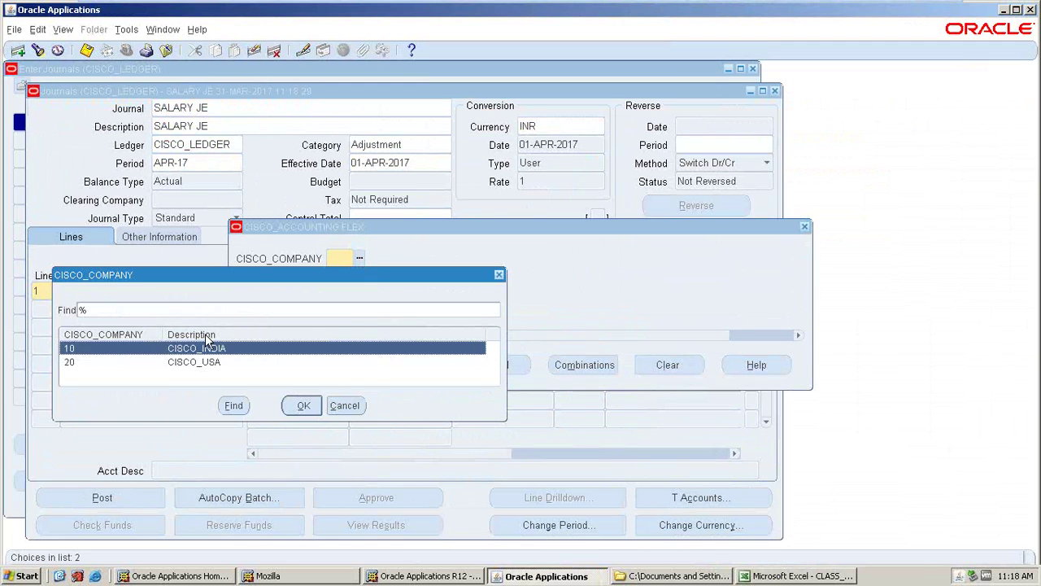
pyautogui.click(302, 405)
pyautogui.click(360, 275)
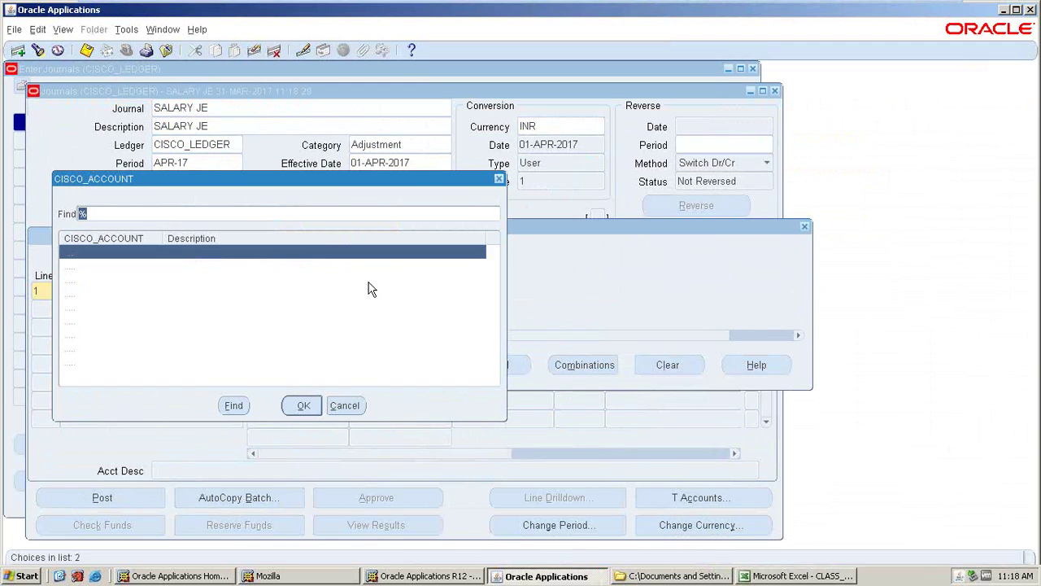
pyautogui.click(195, 336)
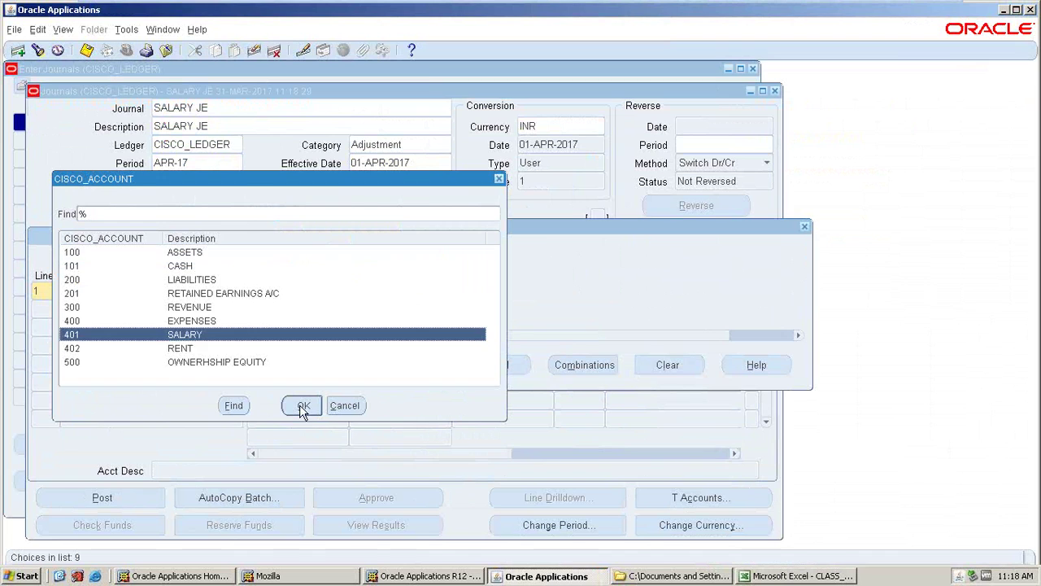
pyautogui.click(302, 406)
pyautogui.hotkey('ctrl', 'l')
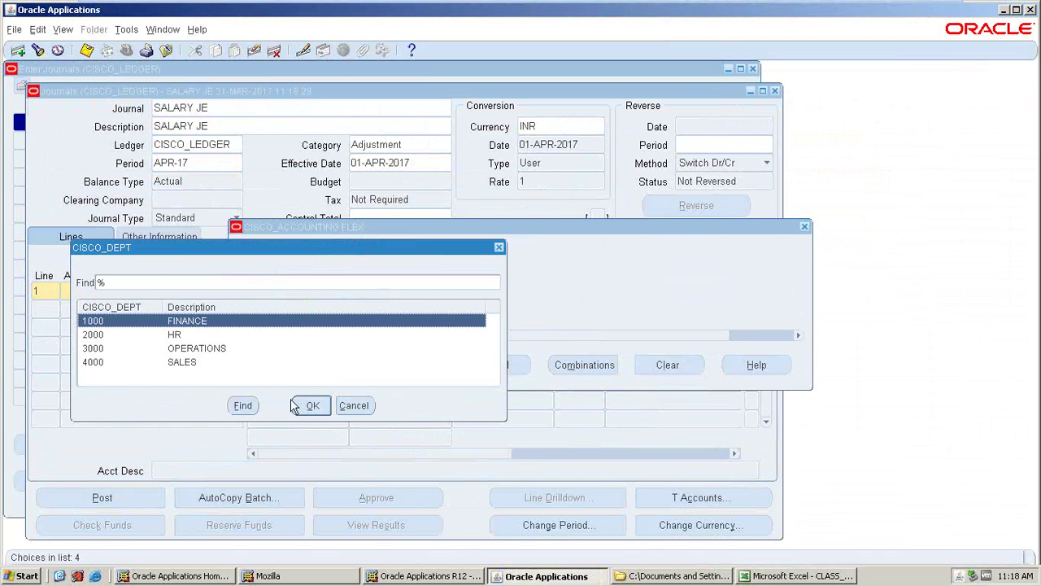
pyautogui.click(311, 405)
pyautogui.click(399, 365)
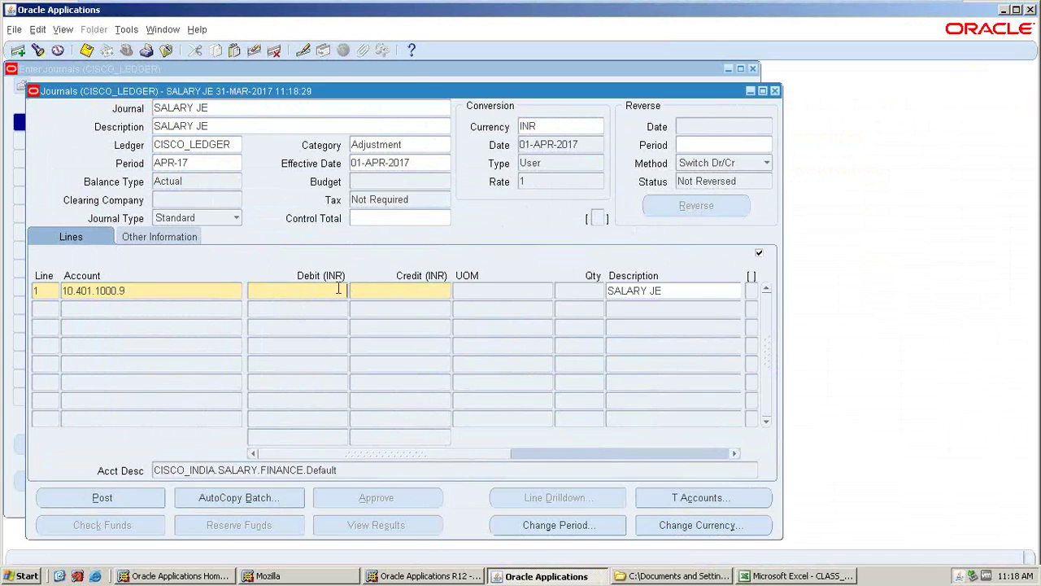
# - Enter line 1's debit amount, replacing the first-typed 1000 with 2000
pyautogui.write('1000')
pyautogui.press('Tab')
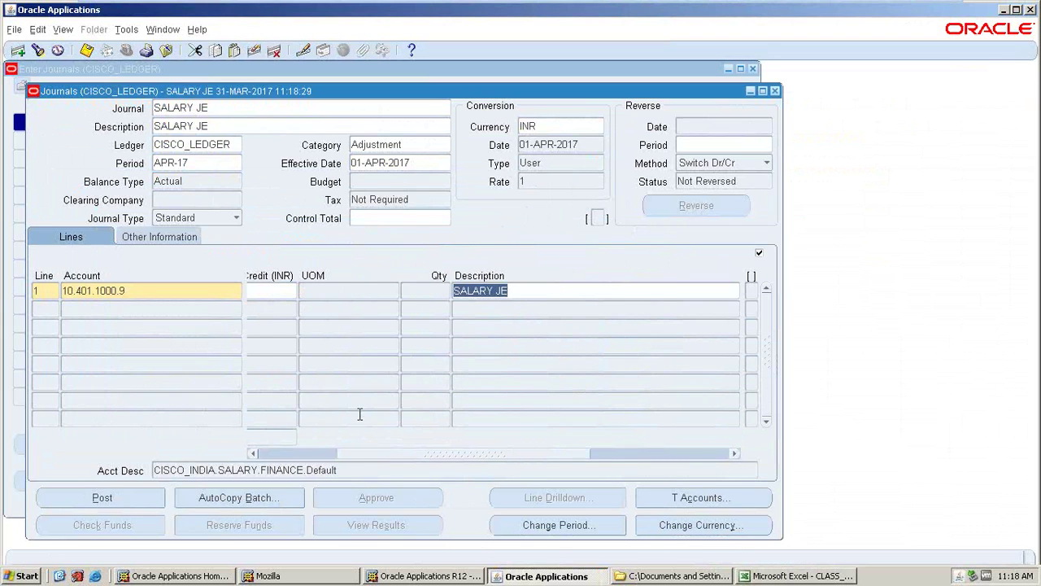
pyautogui.click(251, 453)
pyautogui.click(334, 291)
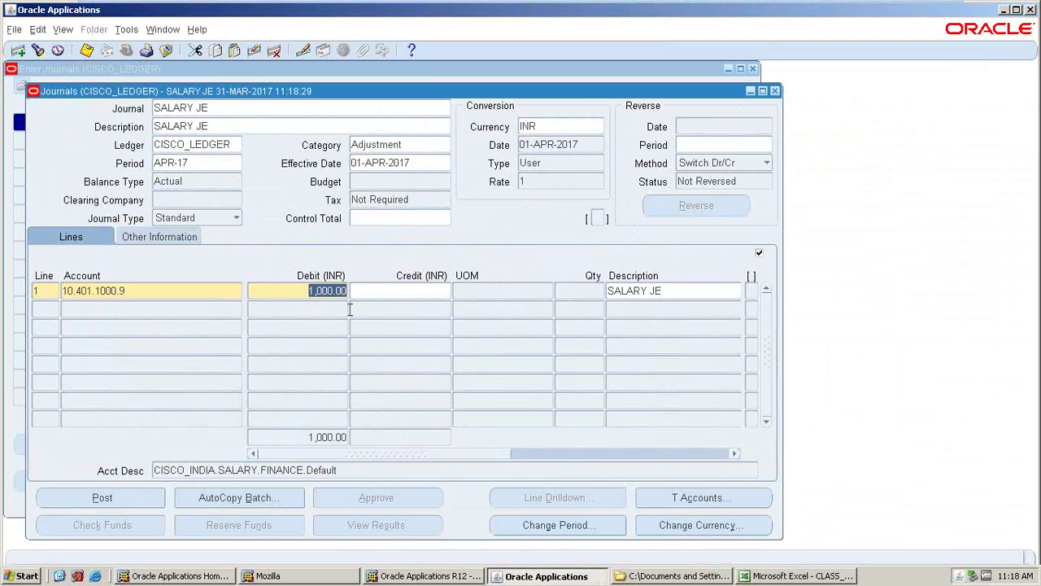
pyautogui.write('2')
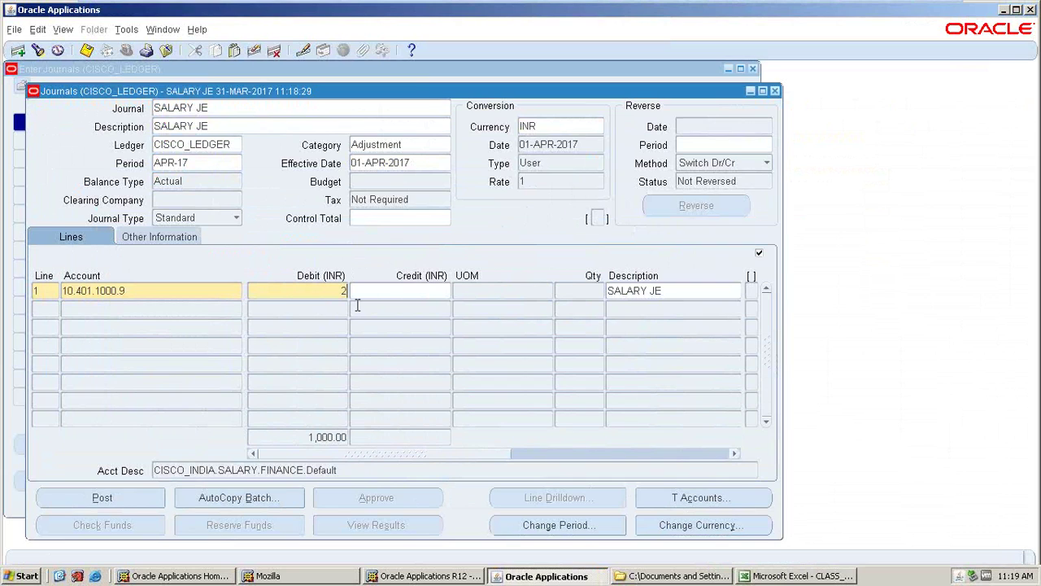
pyautogui.write('000')
pyautogui.press('Tab')
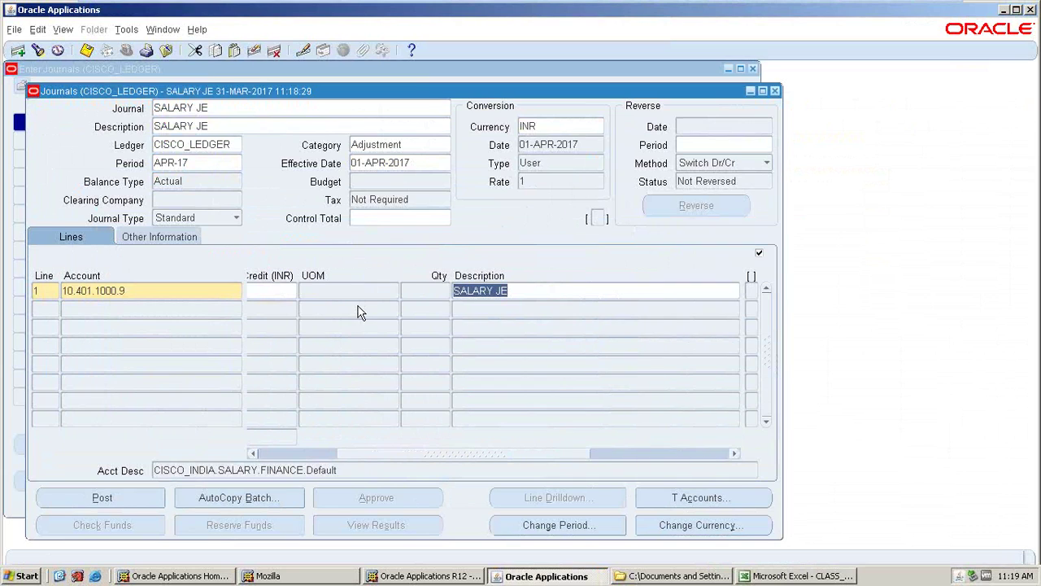
# - Add line 2 crediting 25000 to cash account 10.101.1000.9 (101 CASH, 1000 FINANCE)
pyautogui.click(72, 309)
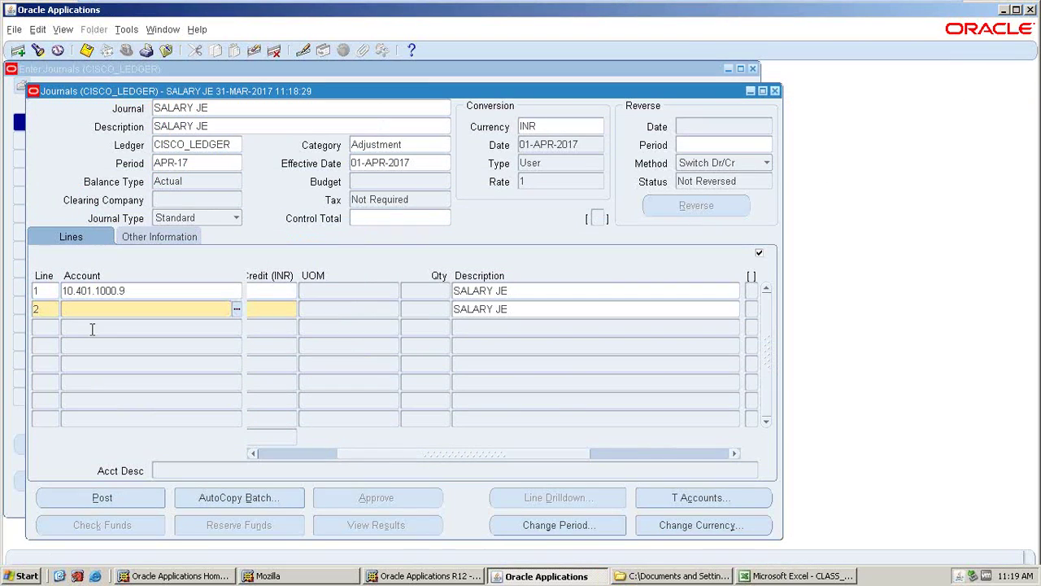
pyautogui.click(236, 309)
pyautogui.click(369, 278)
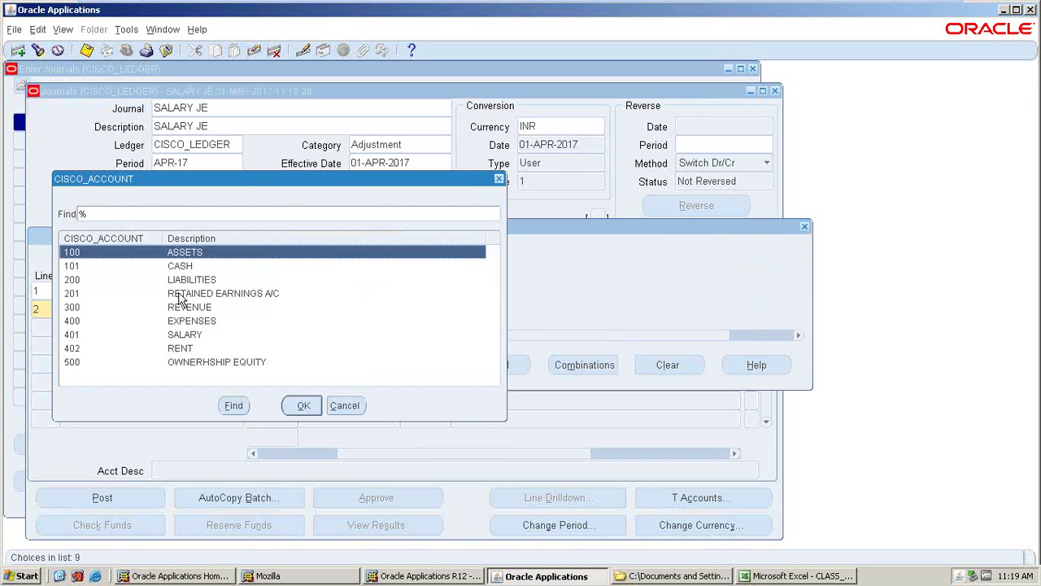
pyautogui.press('Down')
pyautogui.click(304, 406)
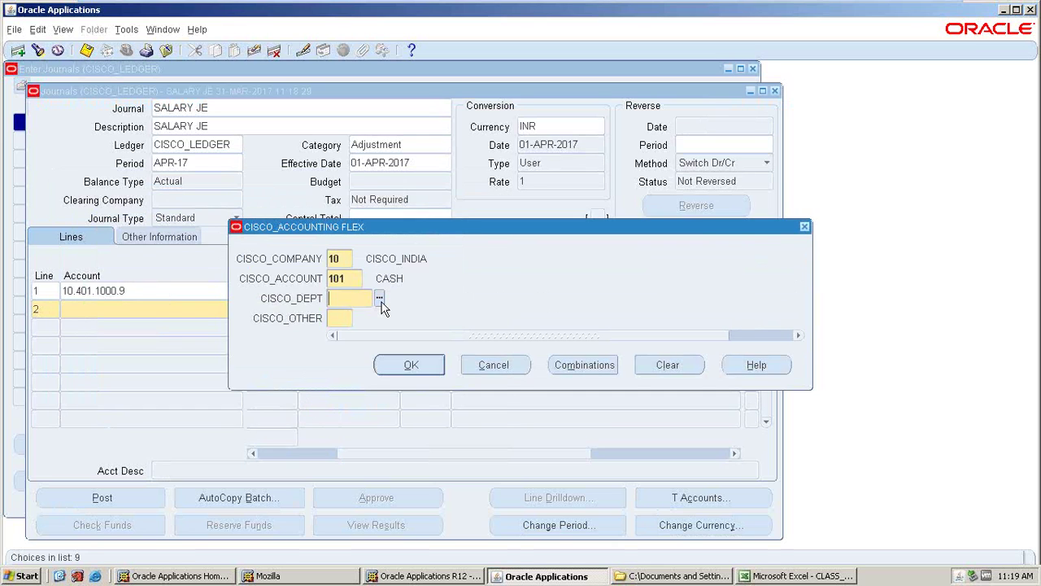
pyautogui.click(380, 303)
pyautogui.click(317, 409)
pyautogui.click(411, 365)
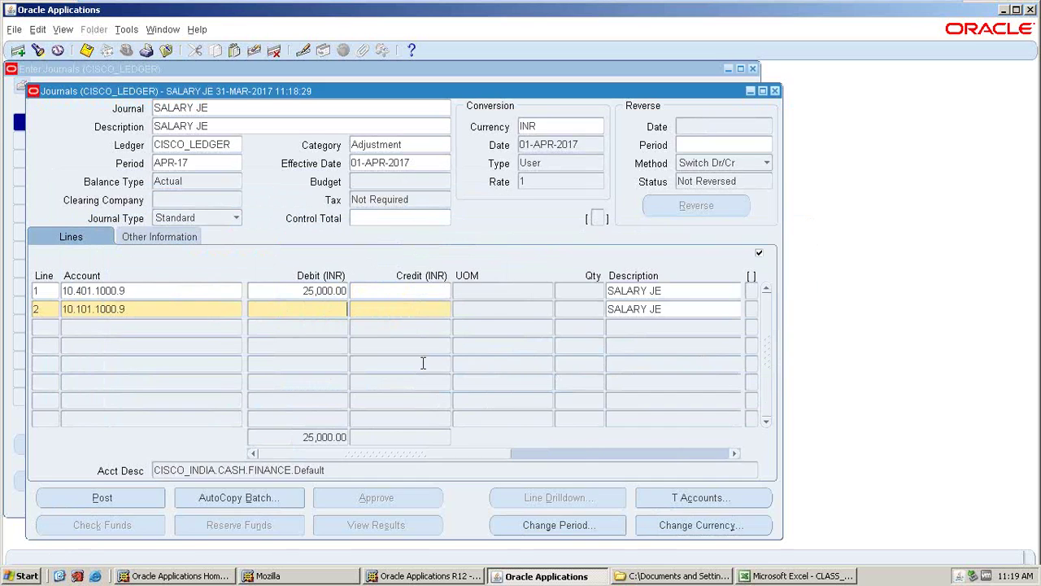
pyautogui.click(374, 311)
pyautogui.write('25000')
pyautogui.press('Tab')
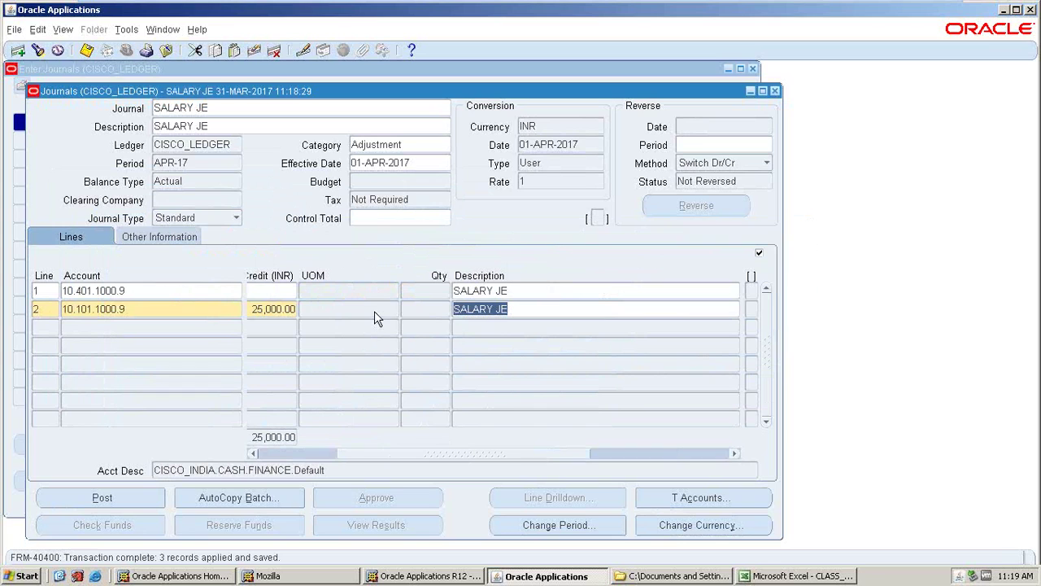
# - Close the journal details and reopen the journal search from Journals > Enter
pyautogui.click(775, 91)
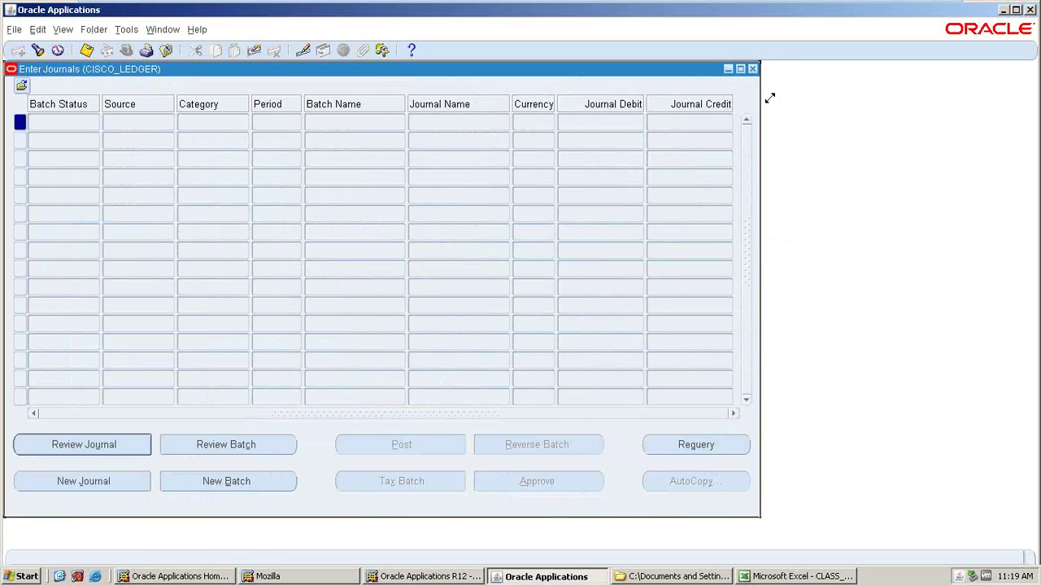
pyautogui.doubleClick(81, 172)
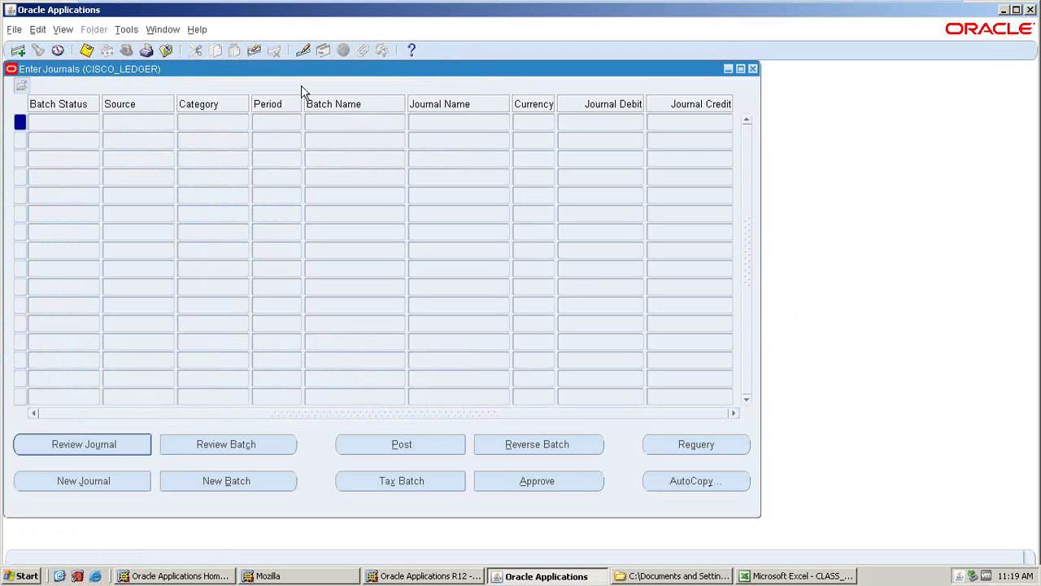
pyautogui.click(752, 68)
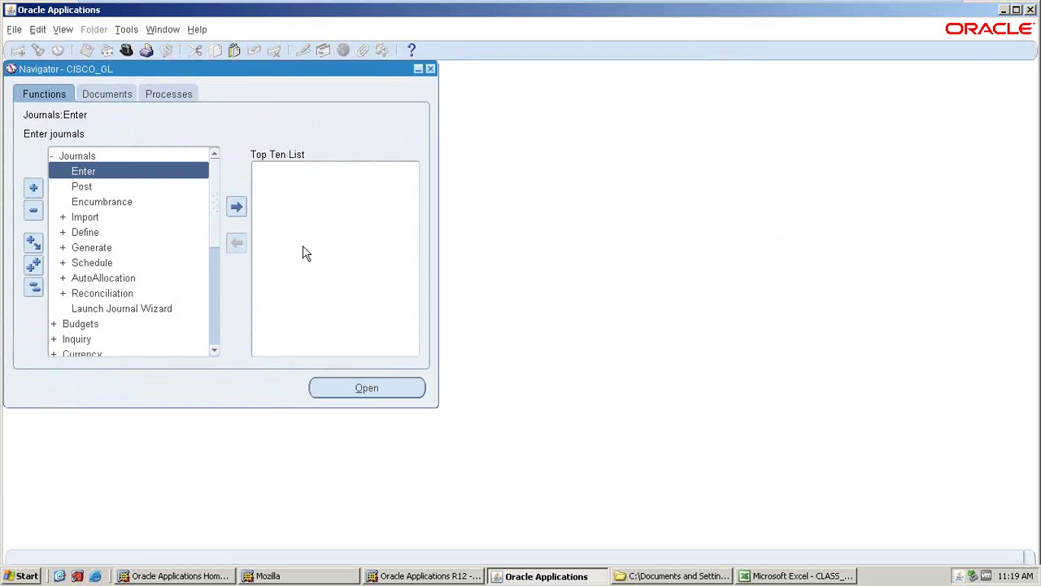
pyautogui.click(111, 178)
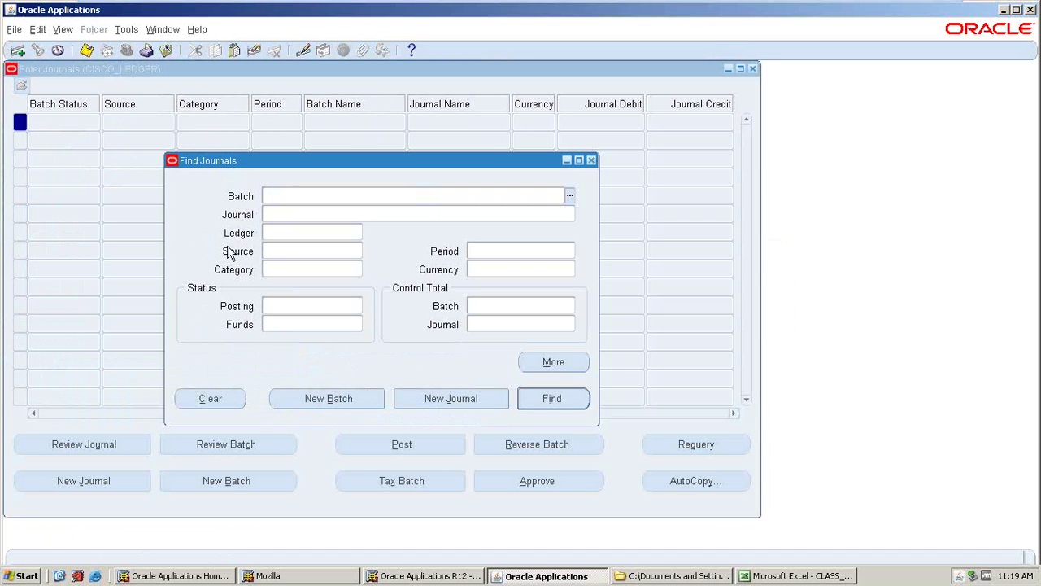
# - Search journals by period MAR-17, then rerun Find to list the saved SALARY JE
pyautogui.click(449, 249)
pyautogui.write('A')
pyautogui.press('BackSpace')
pyautogui.write('MAR-17')
pyautogui.press('Tab')
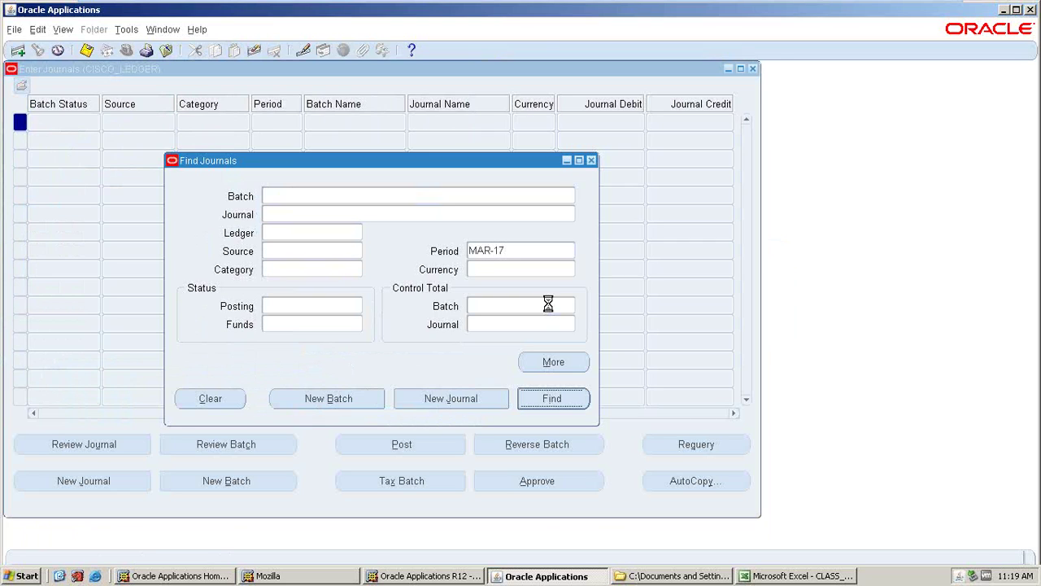
pyautogui.press('Return')
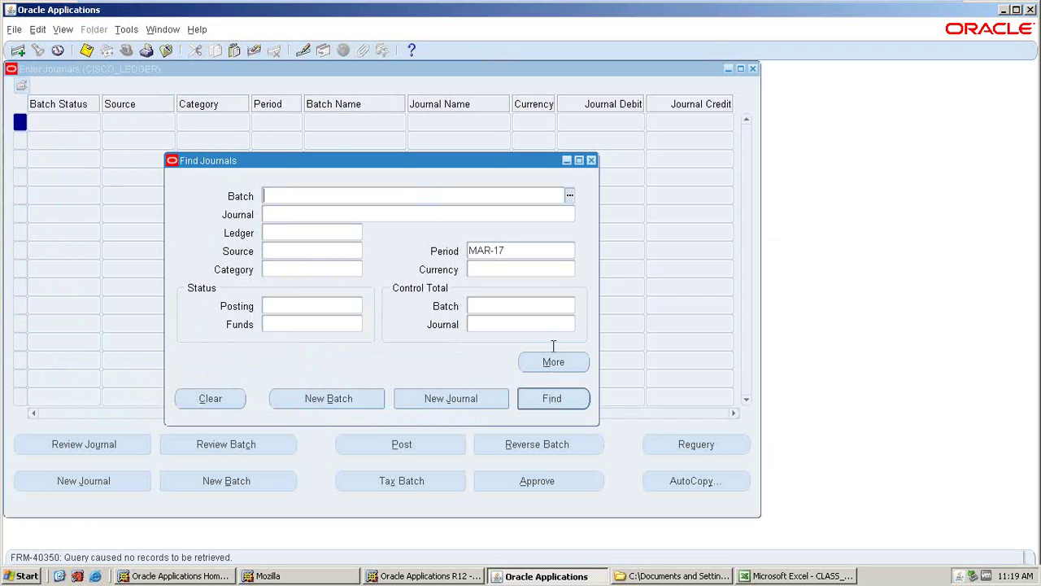
pyautogui.click(592, 160)
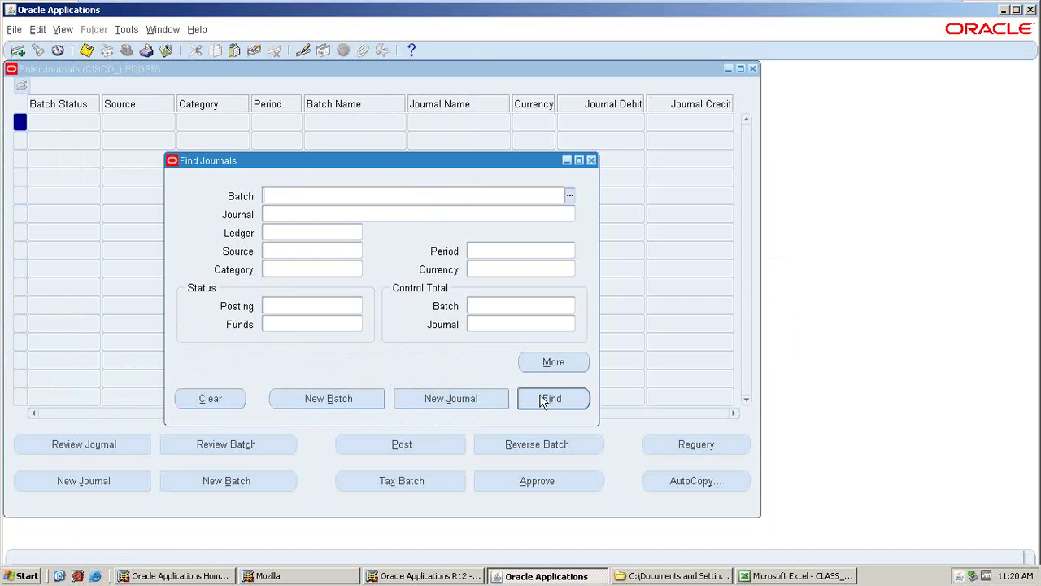
pyautogui.click(543, 400)
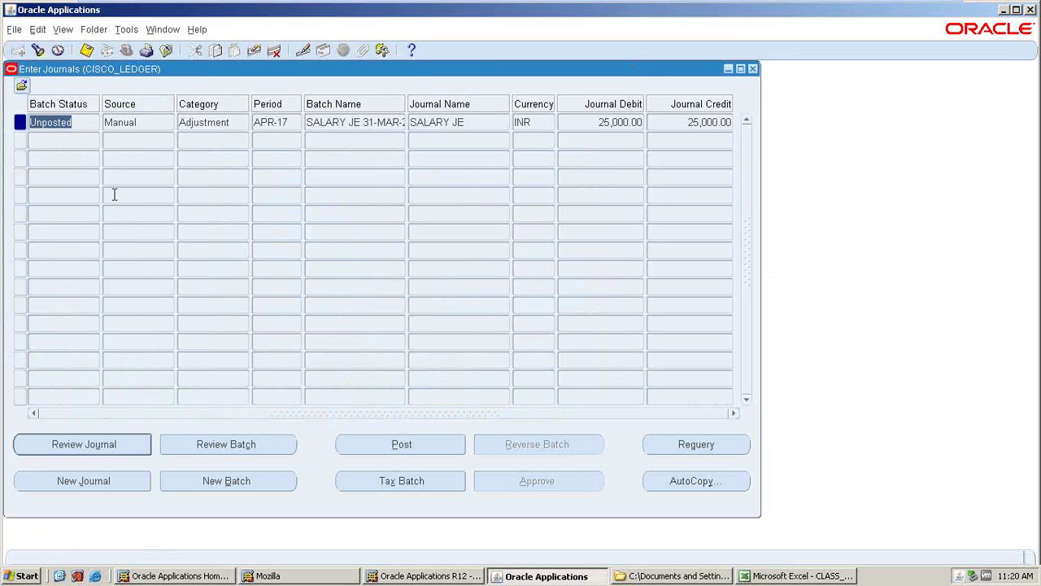
pyautogui.click(69, 124)
pyautogui.doubleClick(64, 123)
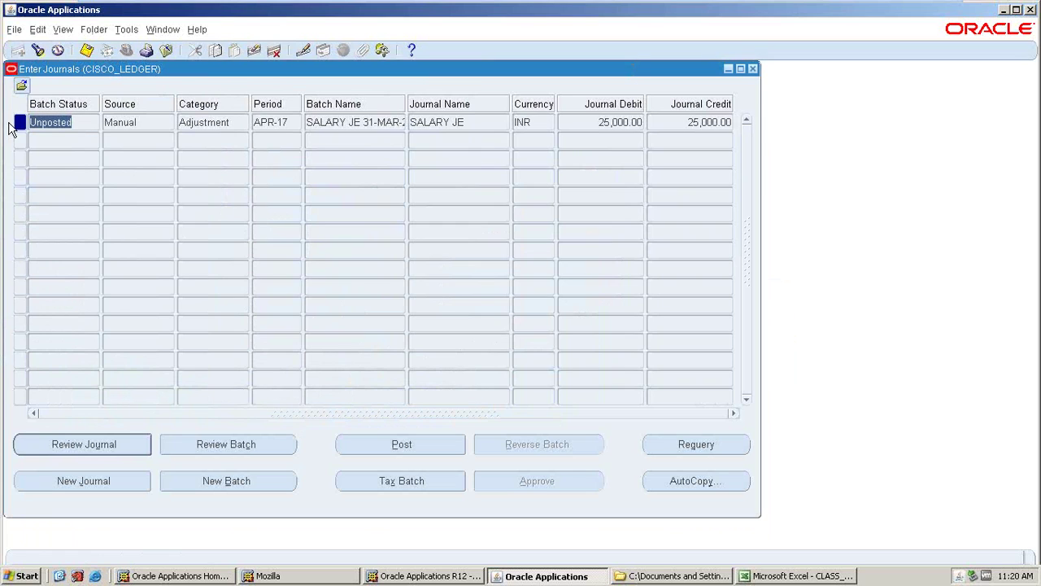
pyautogui.doubleClick(87, 125)
pyautogui.click(88, 123)
pyautogui.moveTo(88, 123); pyautogui.dragTo(19, 122)
# - Review the SALARY JE journal's lines, then close the details
pyautogui.click(90, 444)
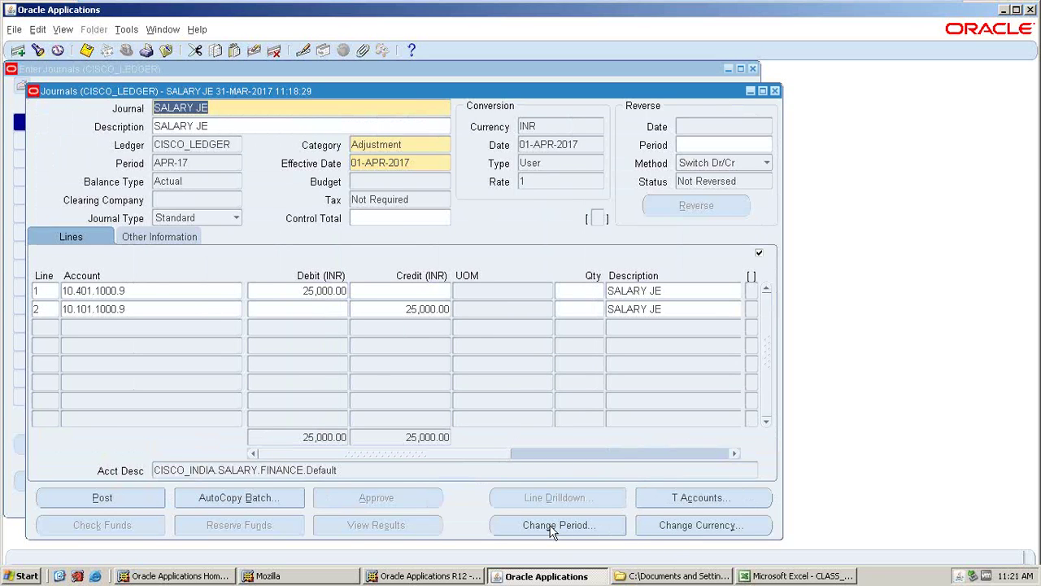
pyautogui.click(204, 310)
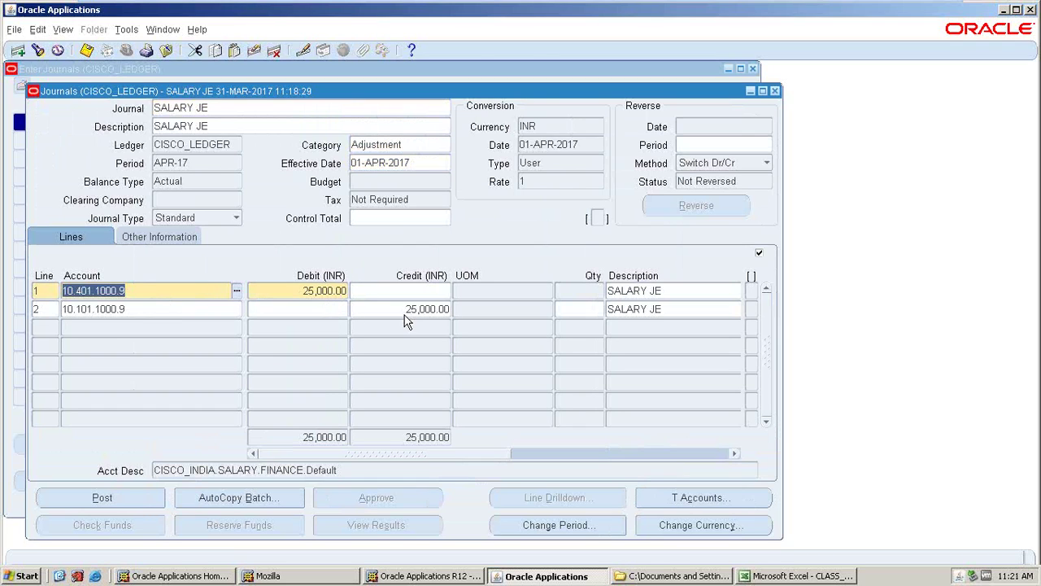
pyautogui.click(776, 92)
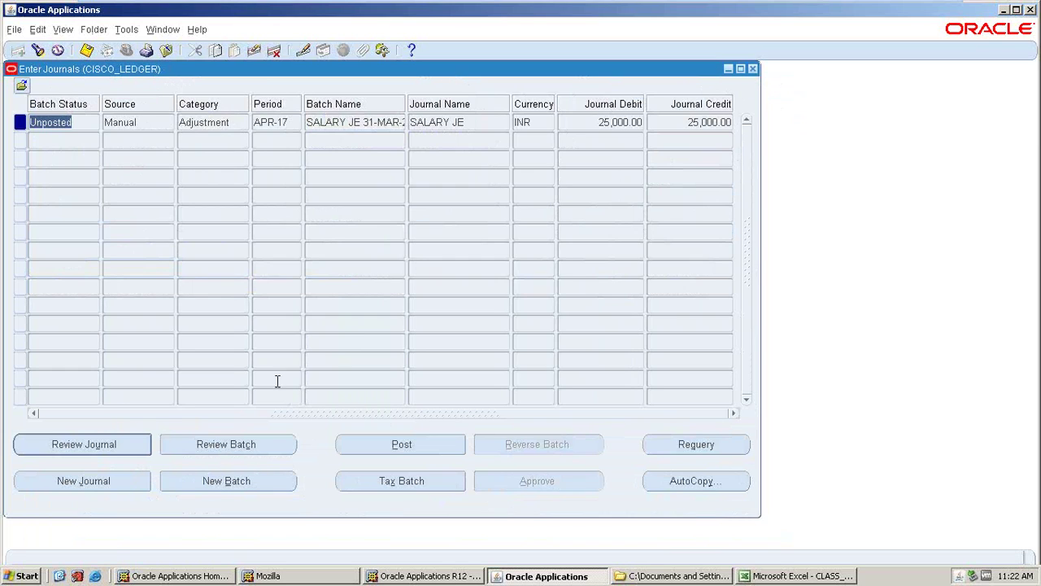
# - Post the SALARY JE batch and list the submitted requests via View > Requests
pyautogui.click(394, 446)
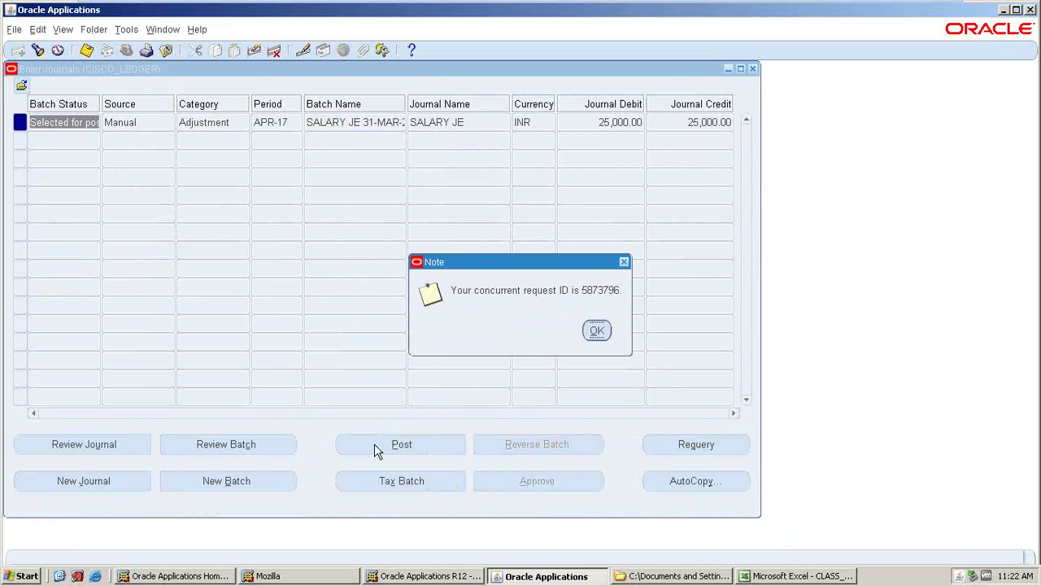
pyautogui.click(597, 329)
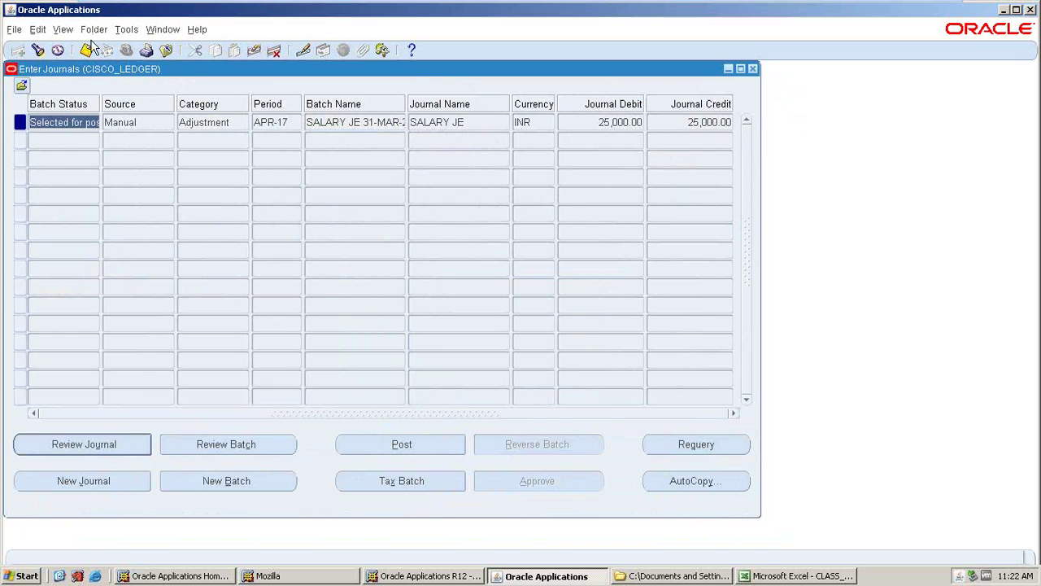
pyautogui.click(63, 29)
pyautogui.click(71, 221)
pyautogui.click(454, 397)
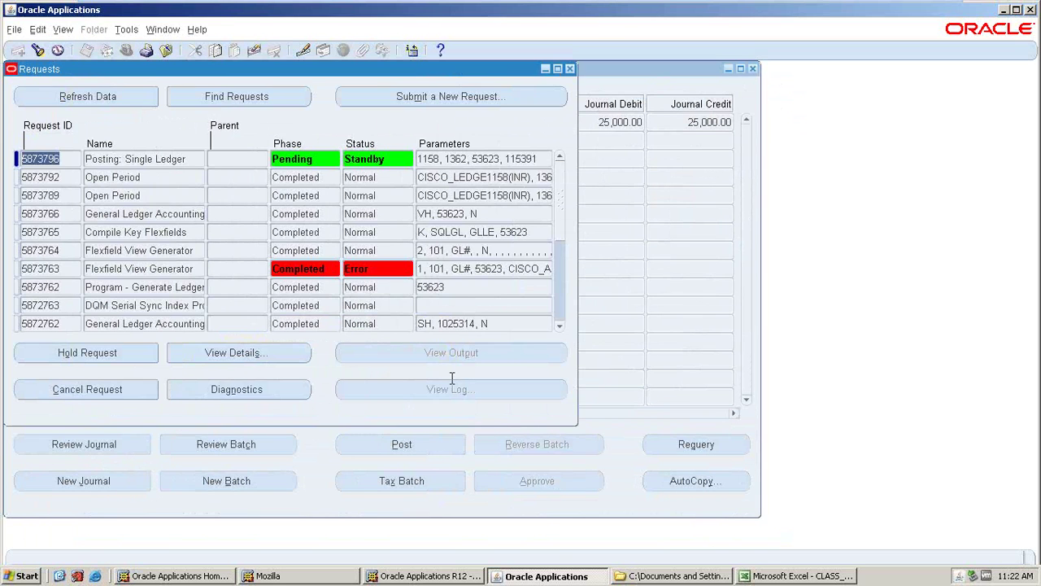
# - Refresh the requests until Posting: Single Ledger shows Completed with Normal status
pyautogui.click(139, 104)
pyautogui.click(78, 105)
pyautogui.click(57, 102)
pyautogui.click(67, 97)
pyautogui.click(66, 97)
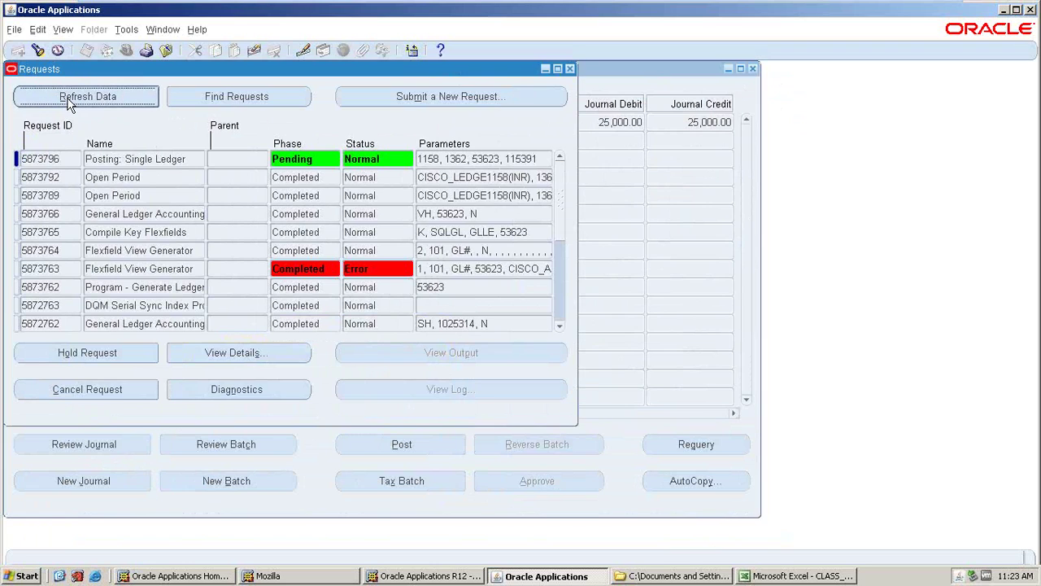
pyautogui.click(88, 101)
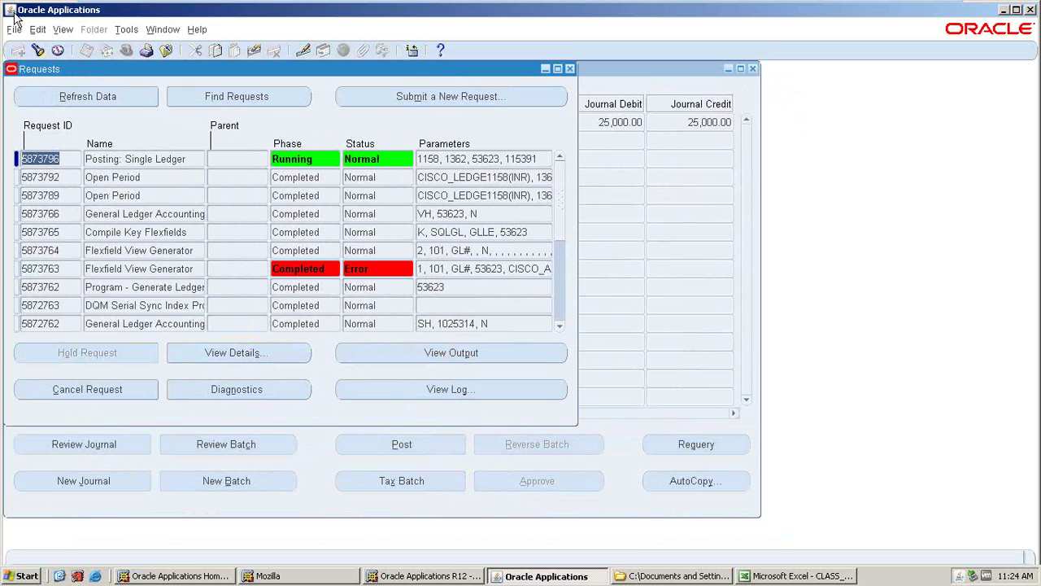
pyautogui.click(87, 95)
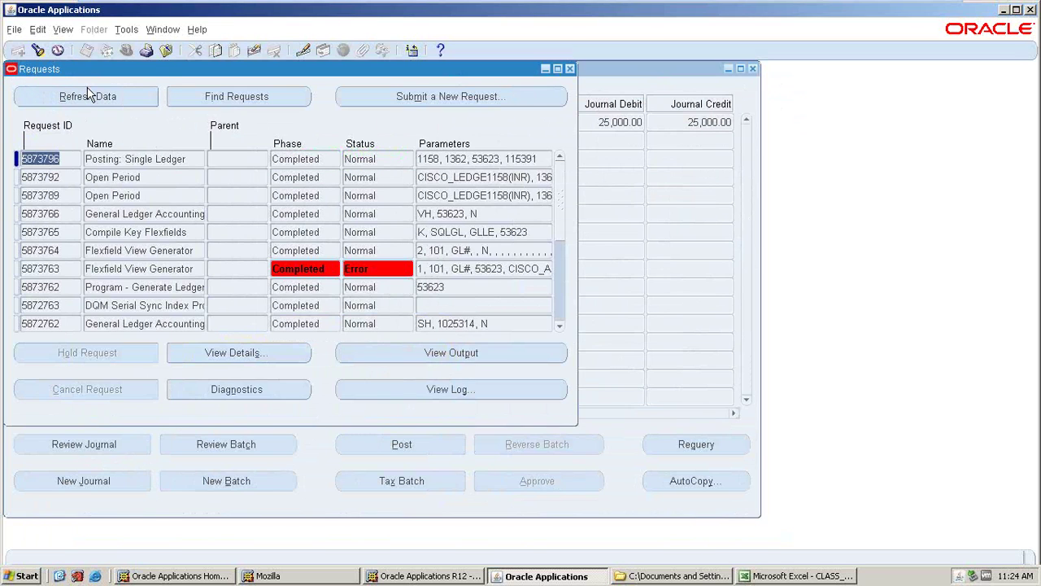
# - Close the requests and journal lists, find APR-17 journals, and open the posted SALARY JE
pyautogui.click(545, 68)
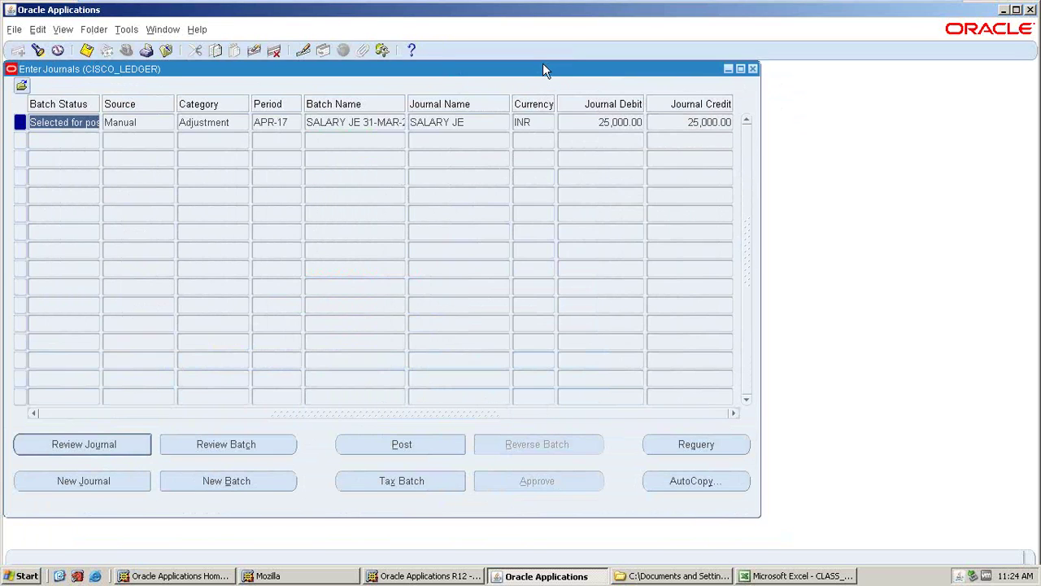
pyautogui.click(751, 66)
pyautogui.doubleClick(75, 172)
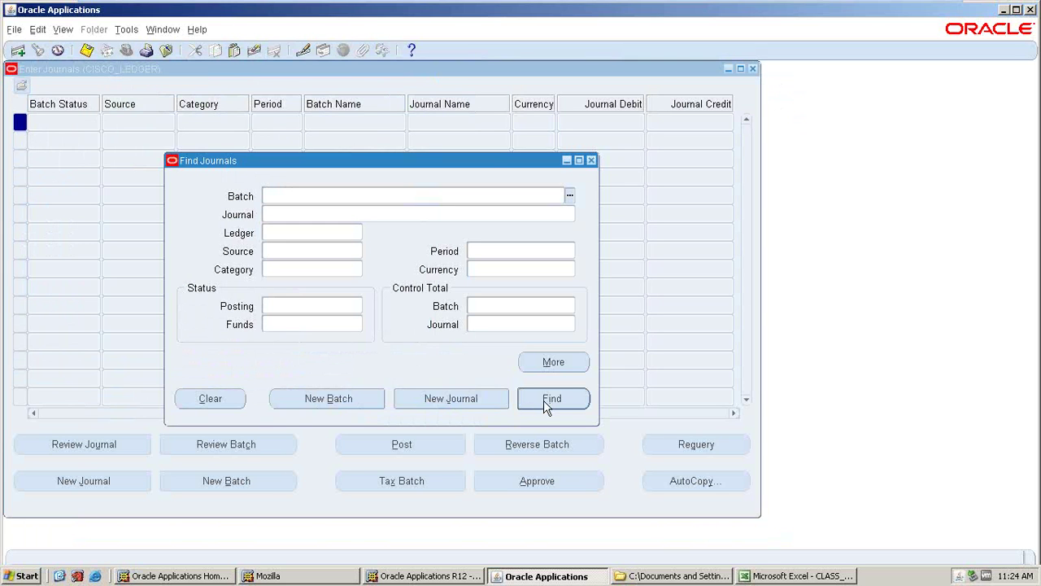
pyautogui.click(480, 251)
pyautogui.write('APR-17')
pyautogui.press('Tab')
pyautogui.click(537, 395)
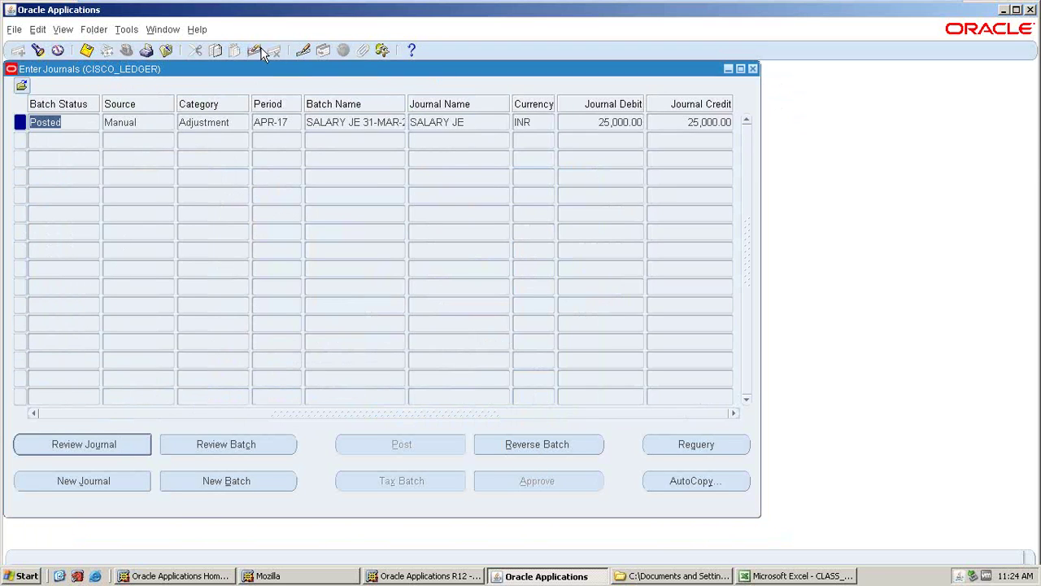
pyautogui.click(70, 453)
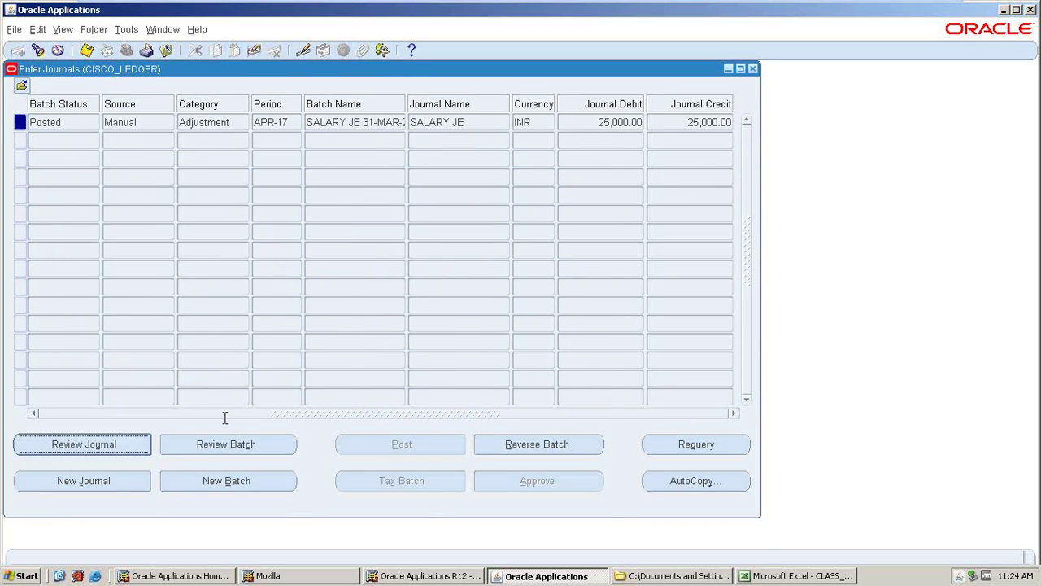
pyautogui.press('Tab')
pyautogui.press('Tab')
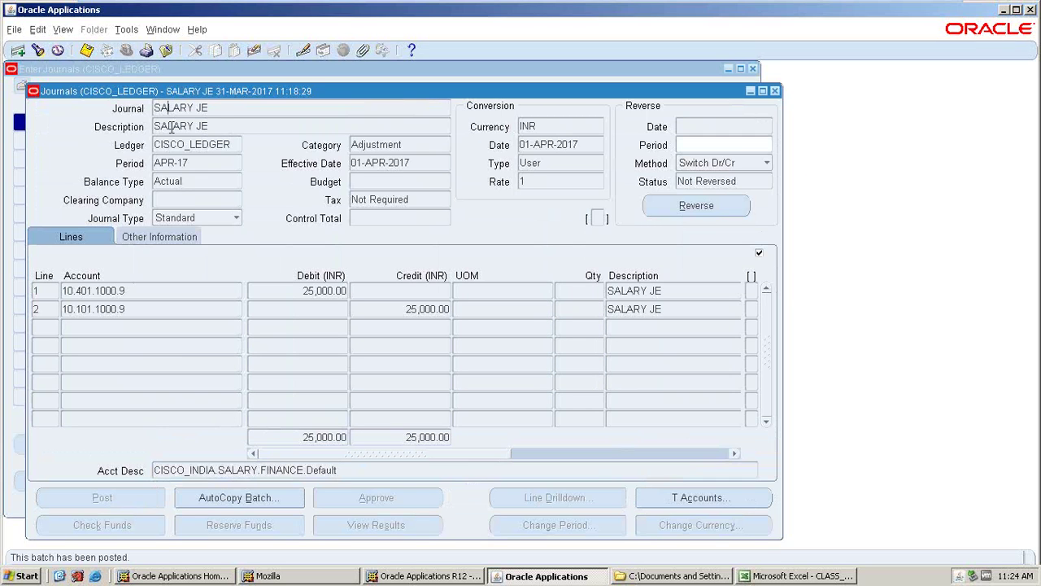
pyautogui.click(109, 285)
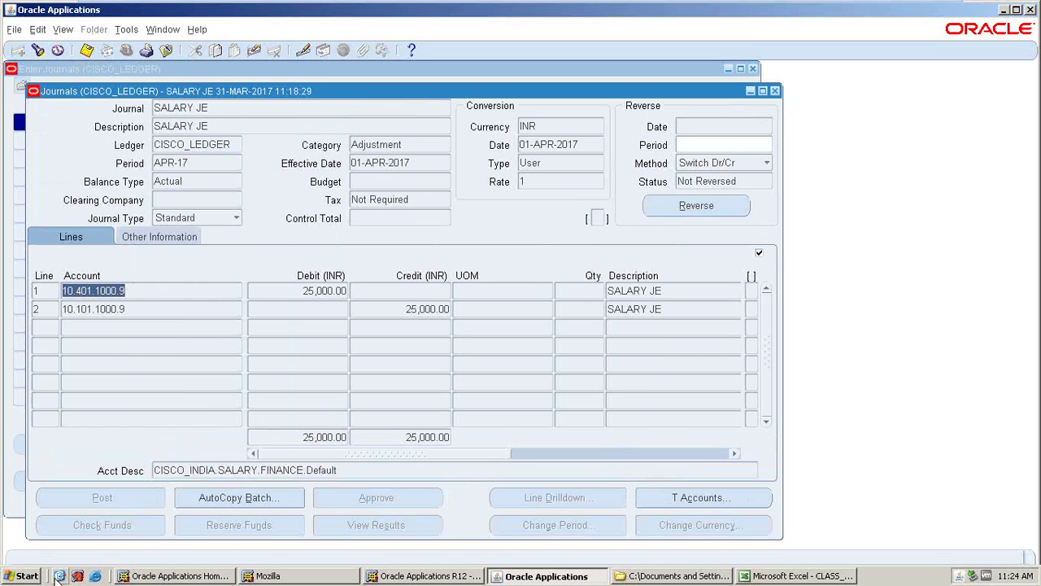
pyautogui.click(198, 125)
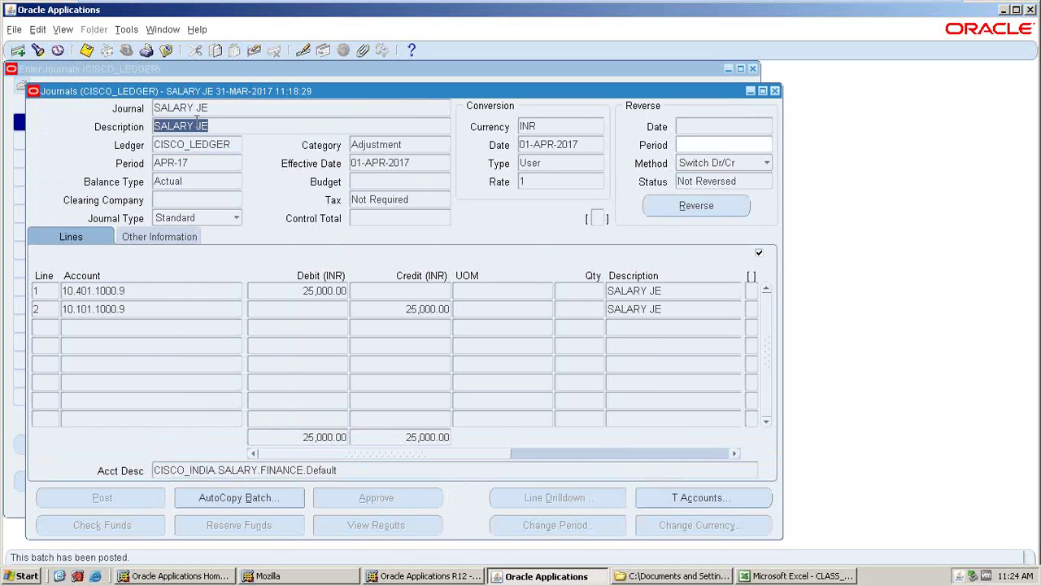
pyautogui.click(124, 289)
pyautogui.click(122, 310)
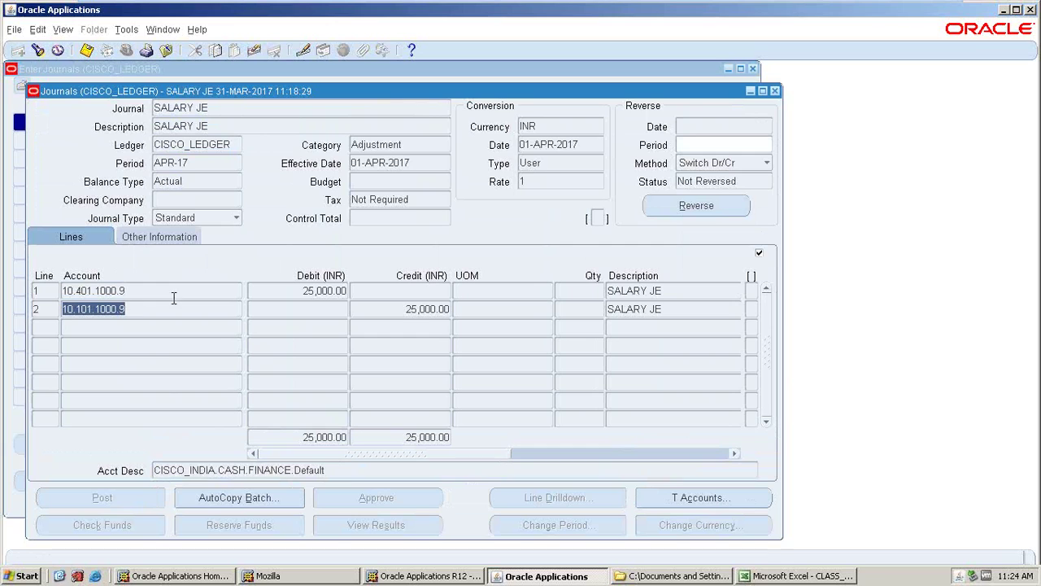
pyautogui.click(424, 310)
pyautogui.click(623, 291)
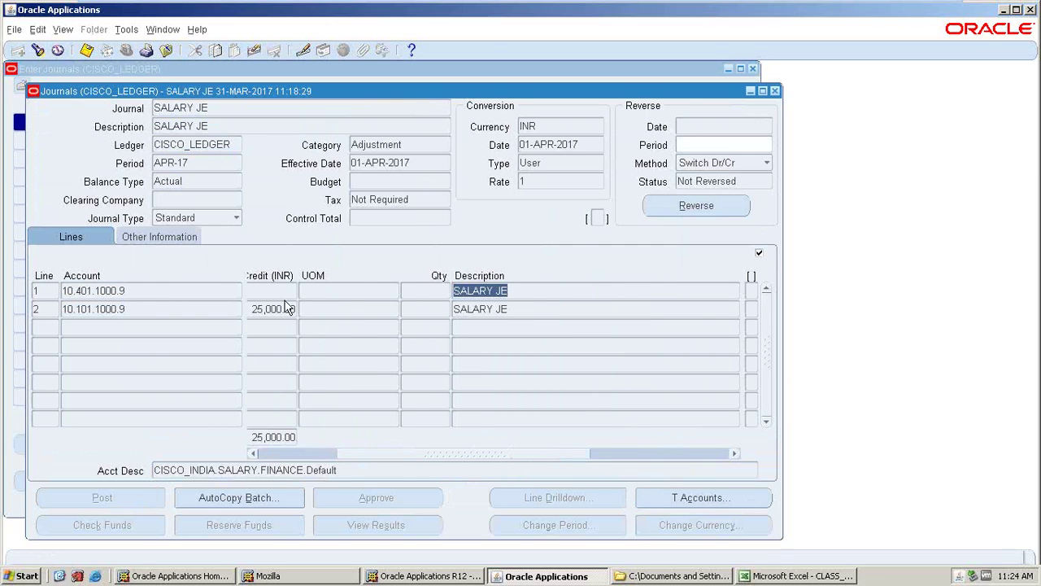
pyautogui.click(294, 453)
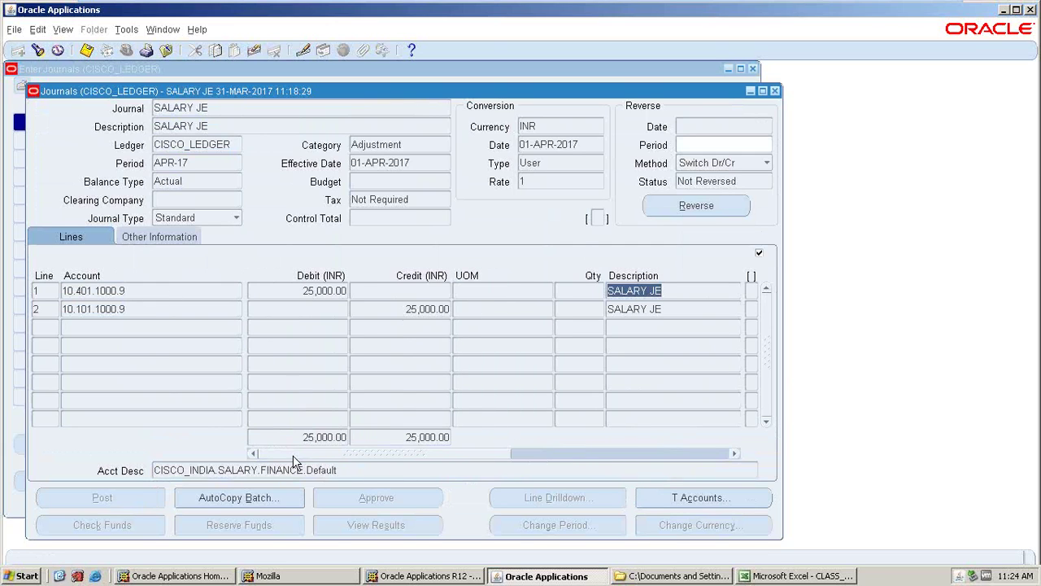
pyautogui.click(196, 144)
pyautogui.click(205, 109)
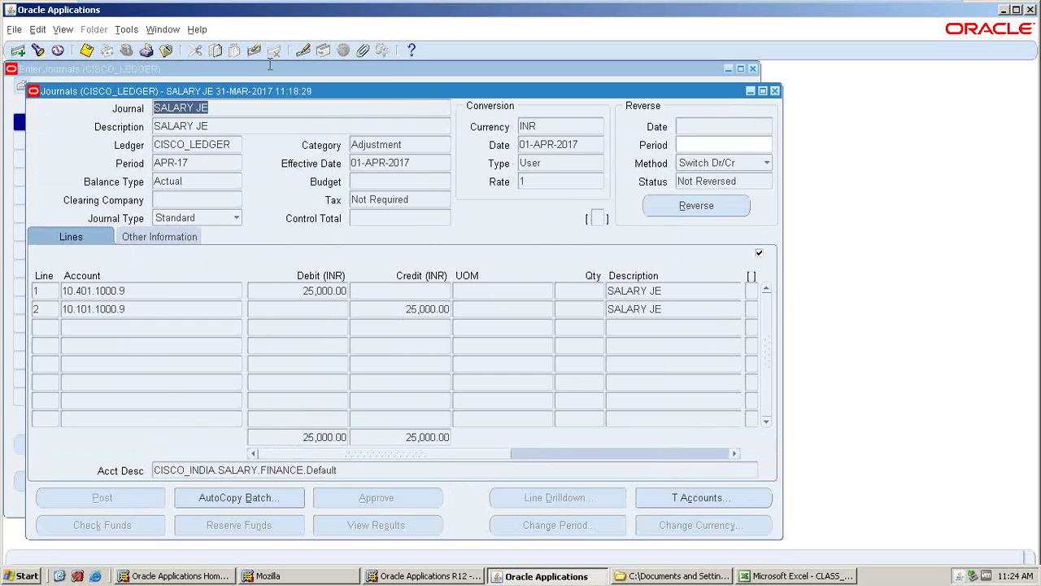
pyautogui.press('Right')
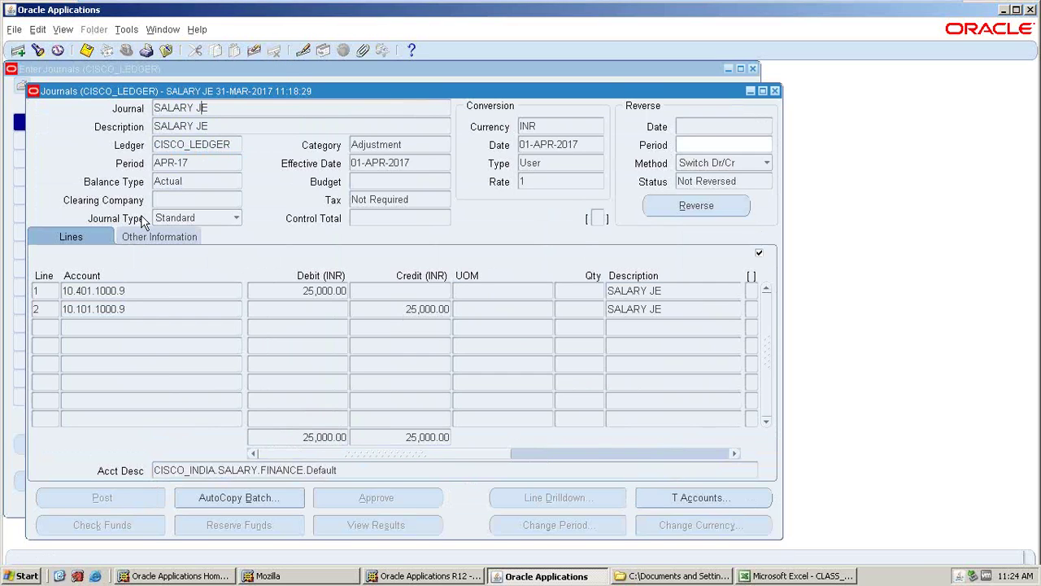
# - Reverse SALARY JE into period APR-17 and open the concurrent requests search
pyautogui.click(665, 210)
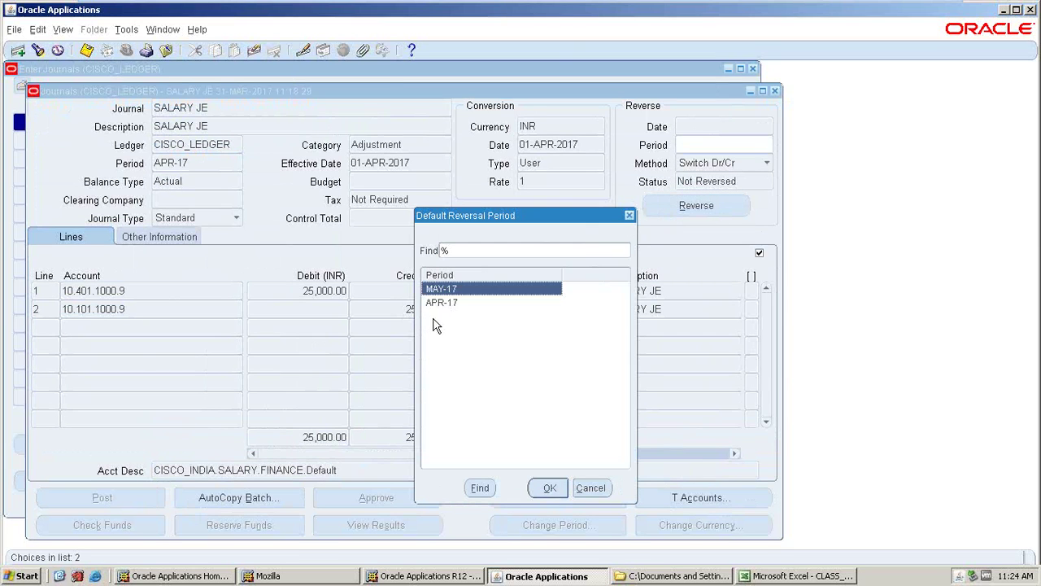
pyautogui.click(438, 304)
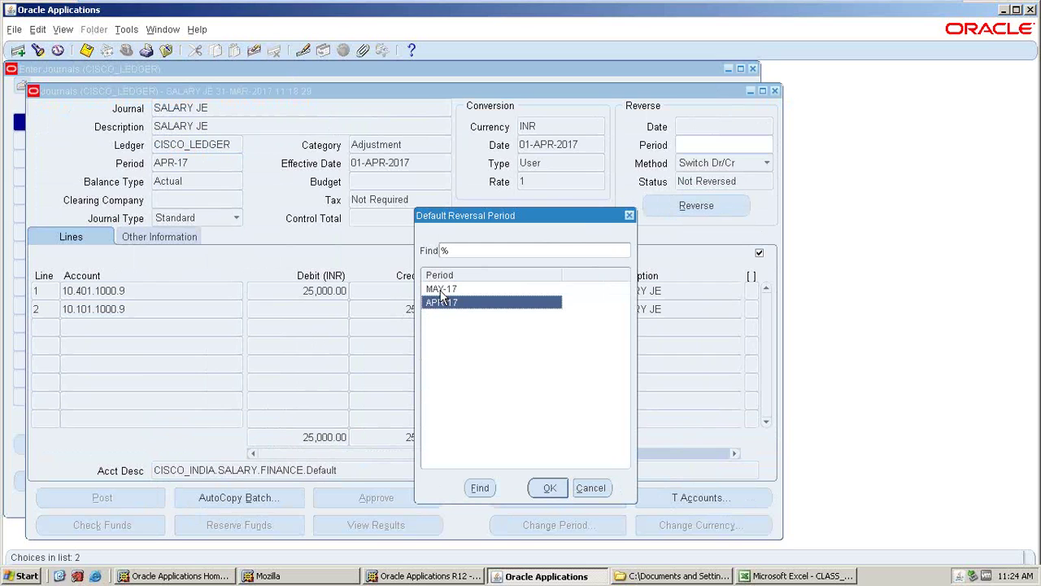
pyautogui.click(548, 487)
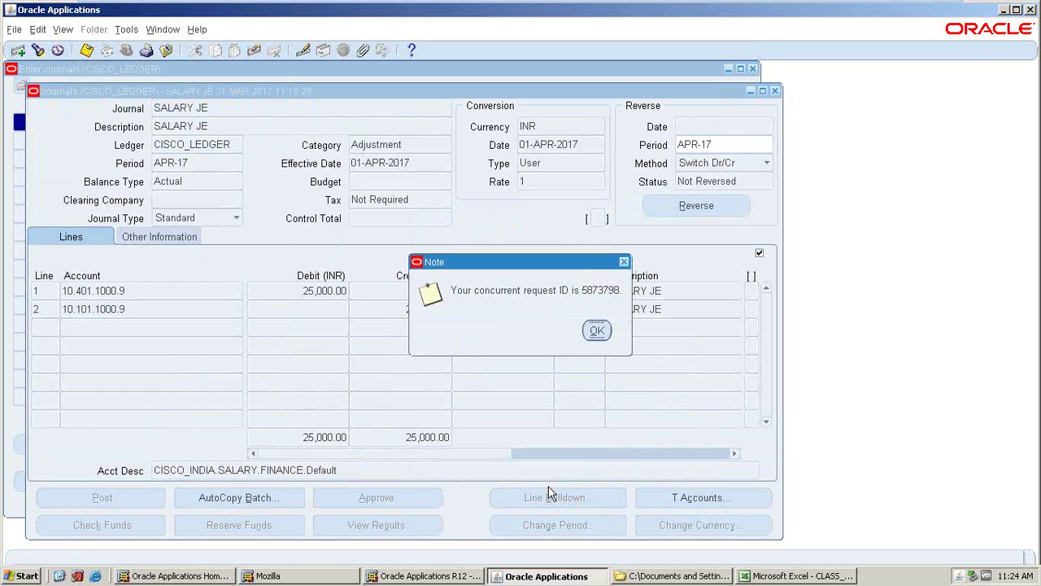
pyautogui.click(597, 331)
pyautogui.click(63, 30)
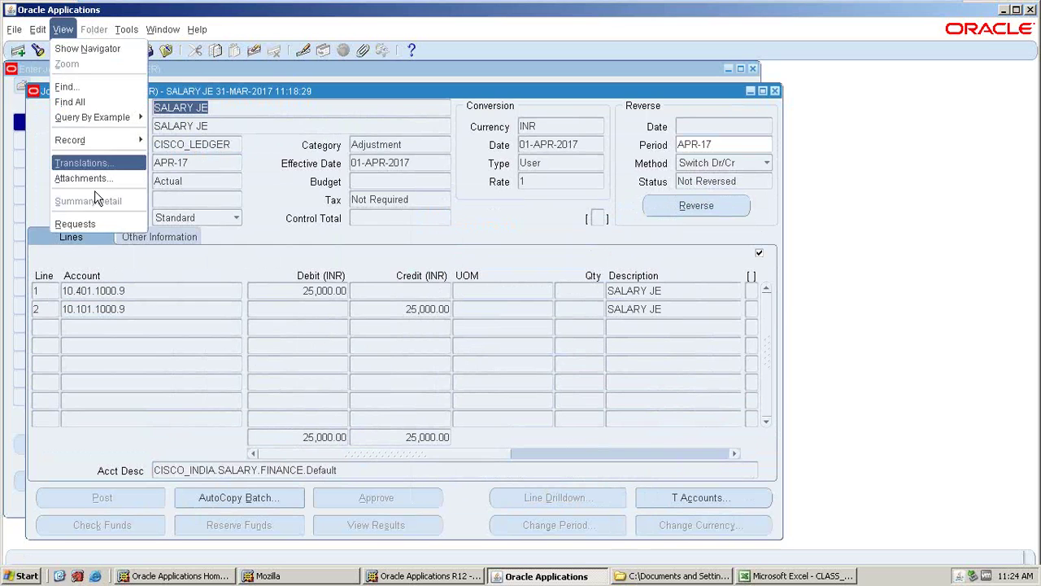
pyautogui.click(87, 224)
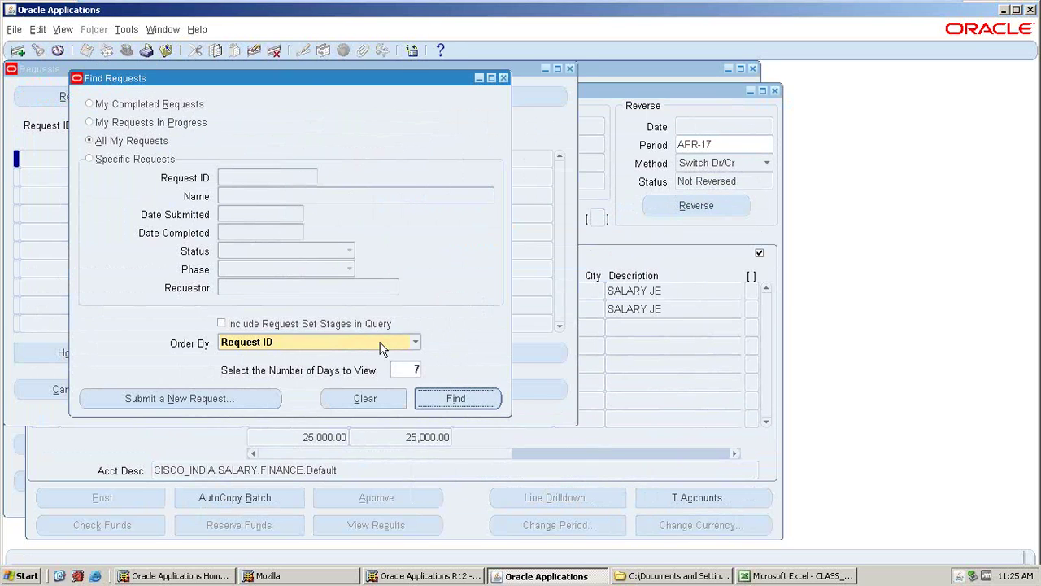
# - List the concurrent requests and refresh until Reverse Journals shows Completed / Normal
pyautogui.click(456, 402)
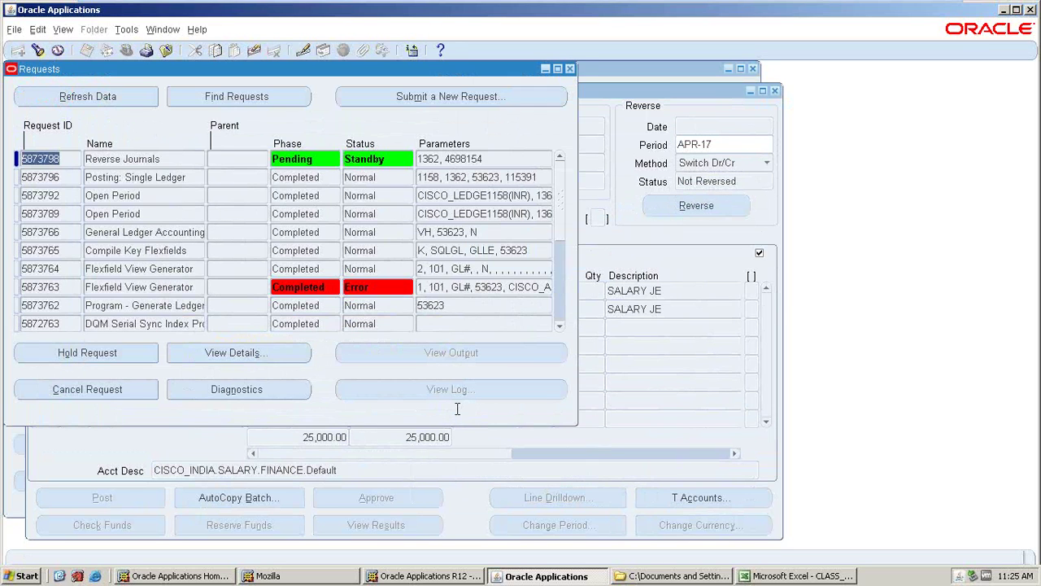
pyautogui.click(81, 103)
pyautogui.click(79, 99)
pyautogui.click(79, 99)
pyautogui.click(79, 97)
pyautogui.click(77, 96)
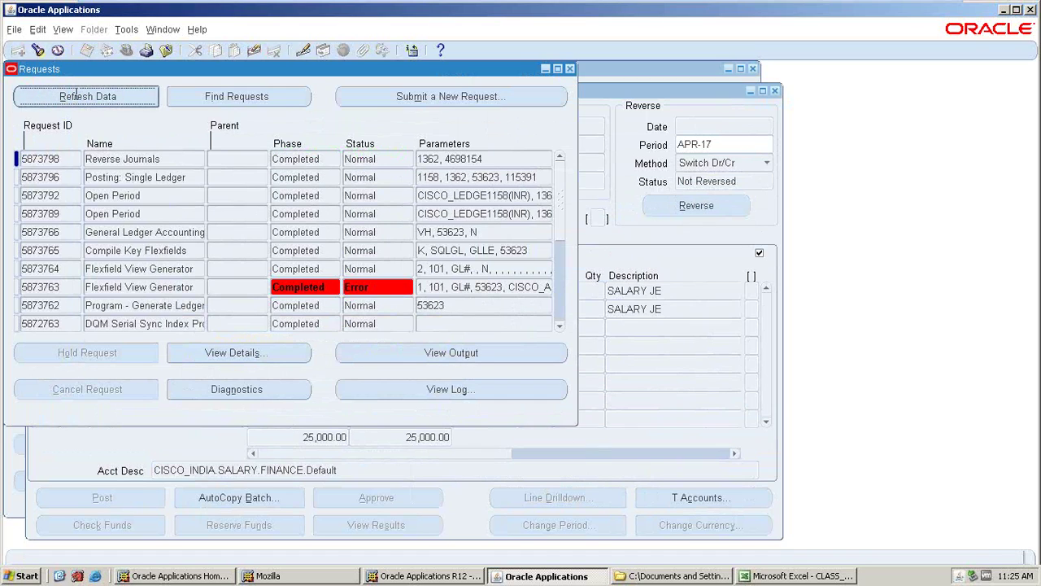
pyautogui.click(129, 99)
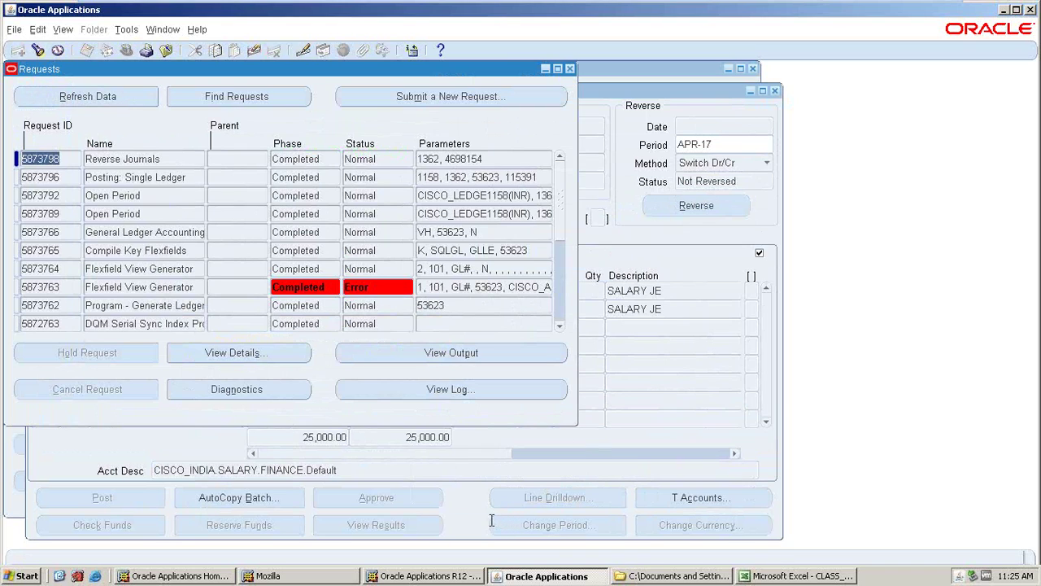
pyautogui.click(84, 88)
# - Close the Requests and journal detail windows, leaving SALARY JE listed as Posted at 25,000.00 INR
pyautogui.click(569, 69)
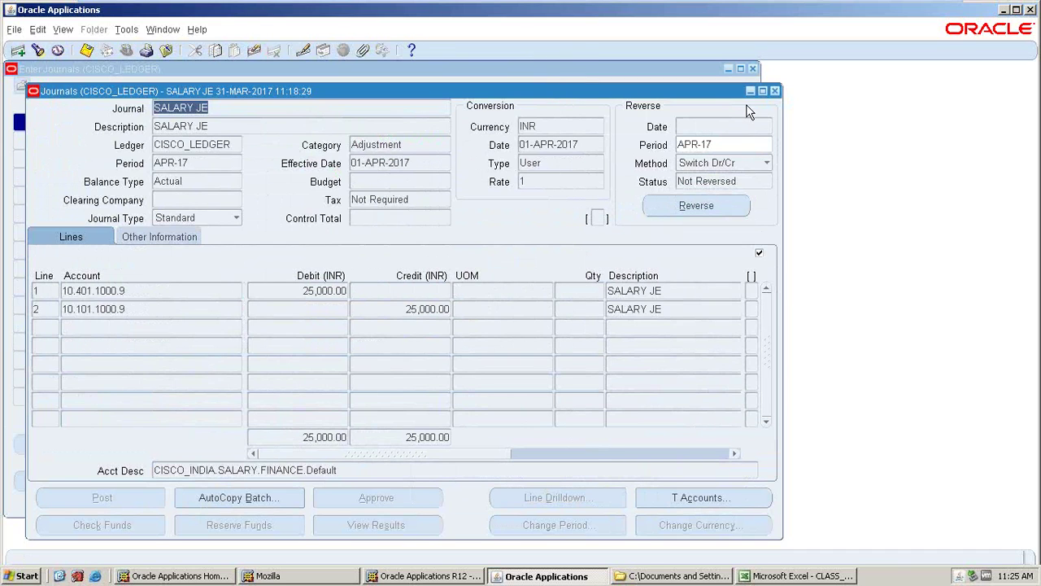
pyautogui.click(777, 91)
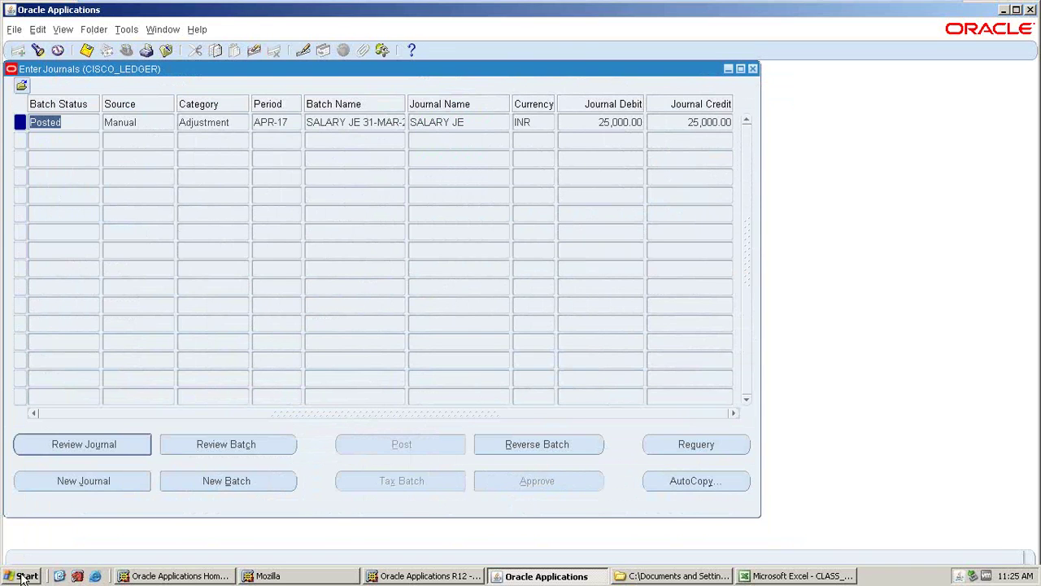
pyautogui.click(59, 576)
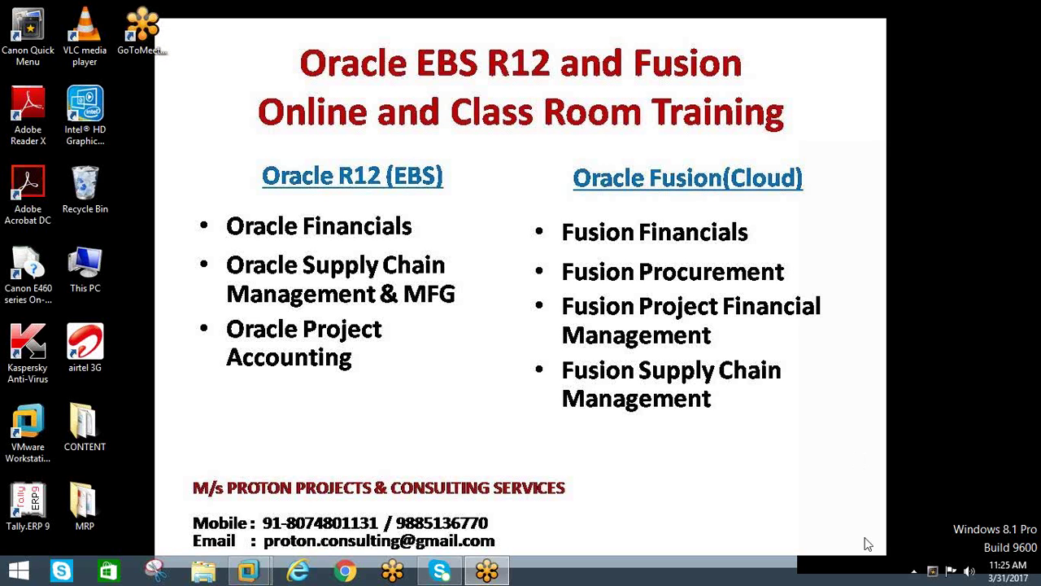
pyautogui.click(914, 571)
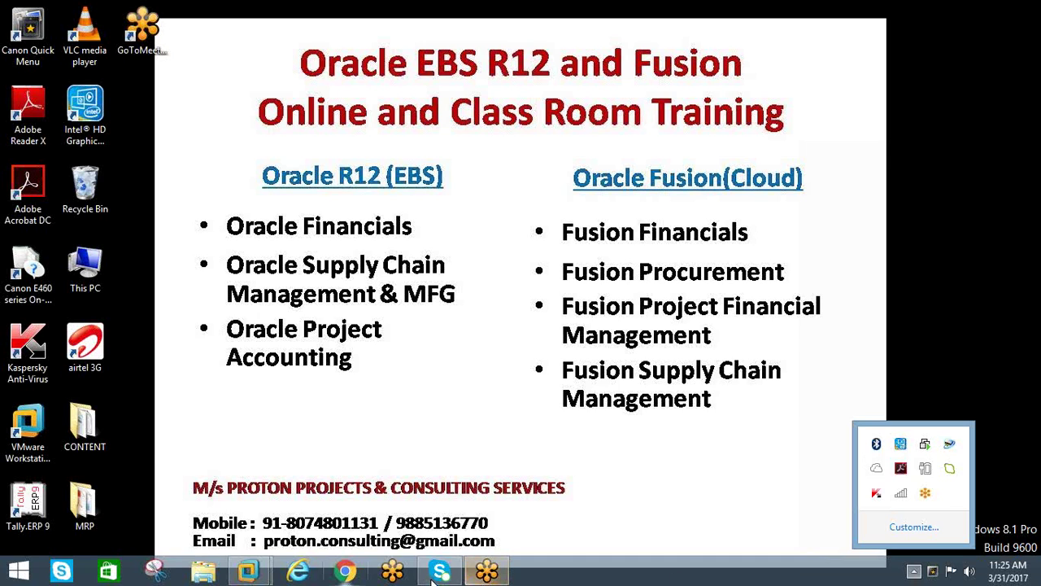
pyautogui.moveTo(248, 571)
pyautogui.click(263, 483)
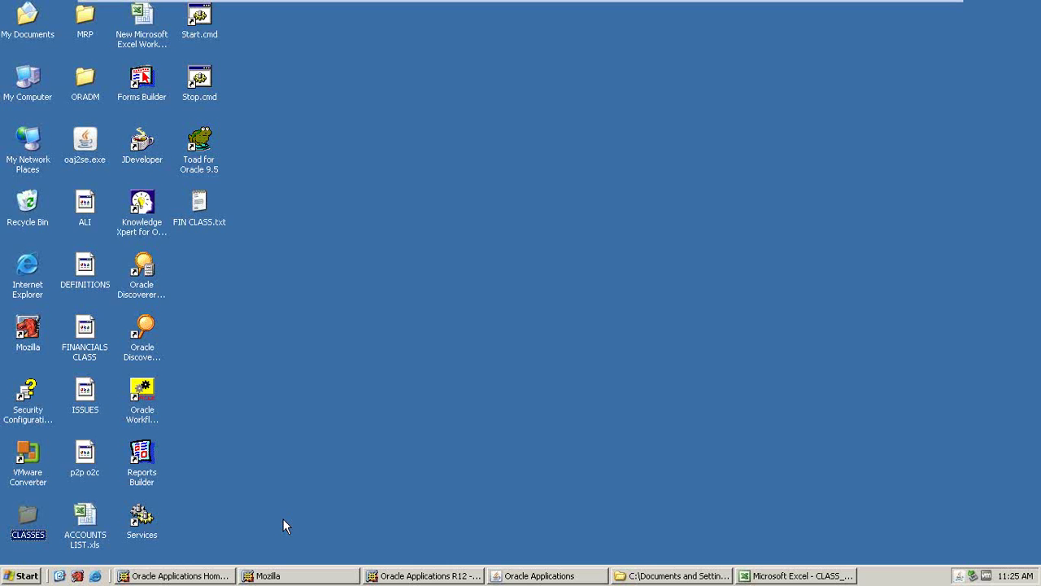
pyautogui.click(514, 576)
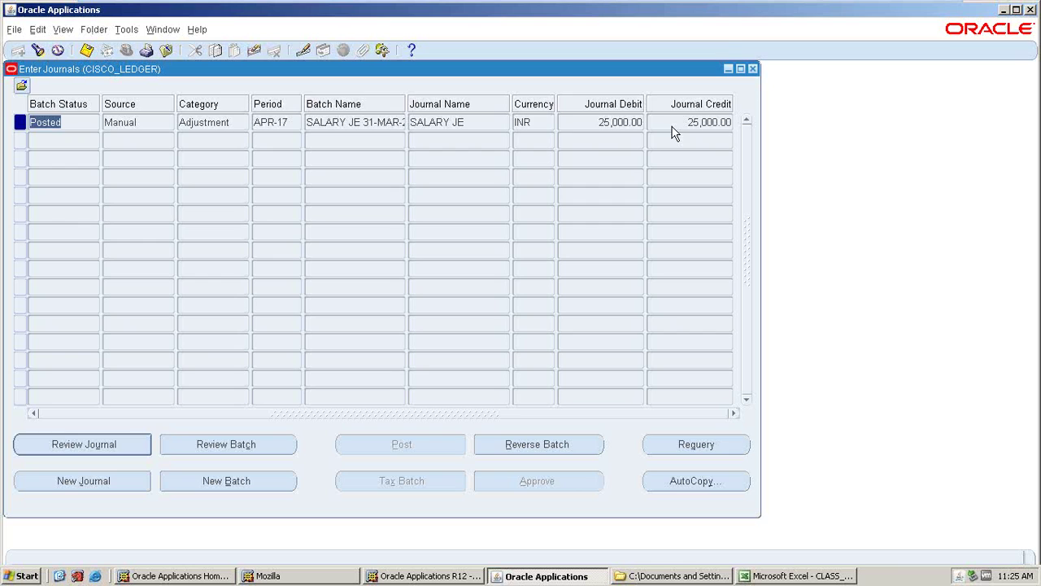
# - Find the ledger's journals again and open the unposted SALARY JE reversal for review
pyautogui.click(753, 69)
pyautogui.doubleClick(74, 176)
pyautogui.click(550, 396)
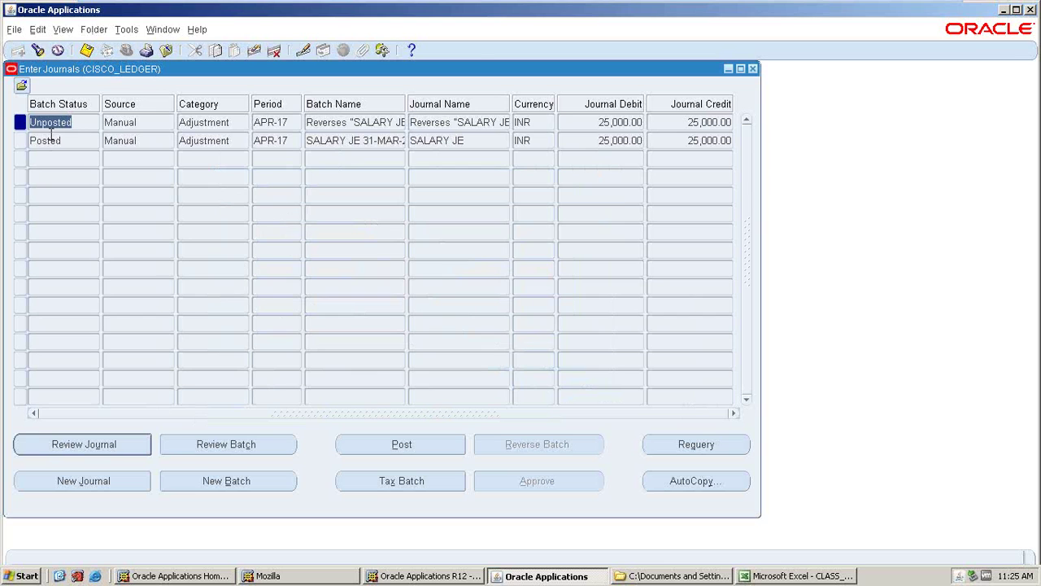
pyautogui.click(52, 141)
pyautogui.click(74, 123)
pyautogui.click(106, 446)
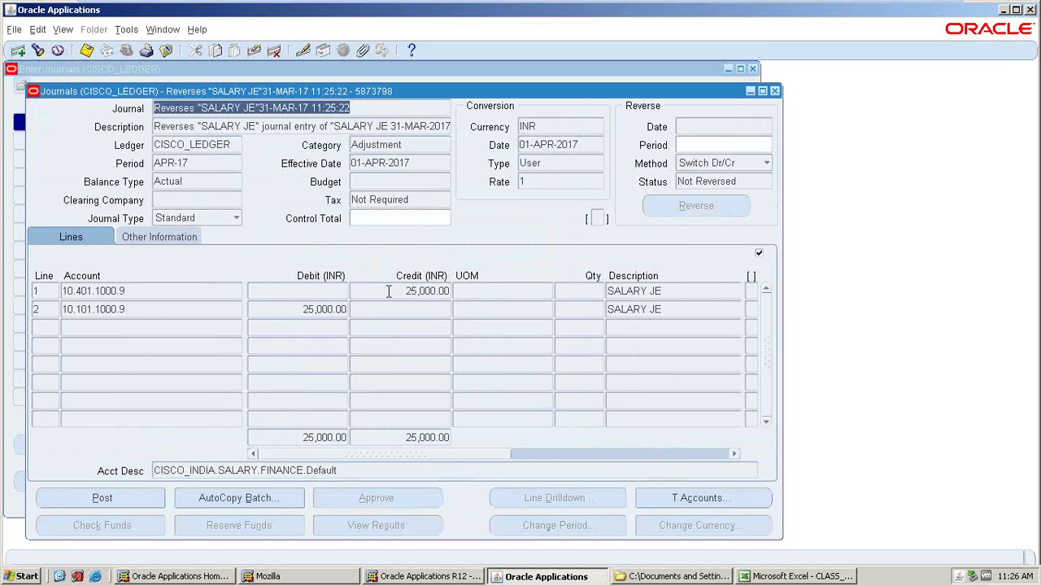
pyautogui.click(332, 305)
pyautogui.click(413, 293)
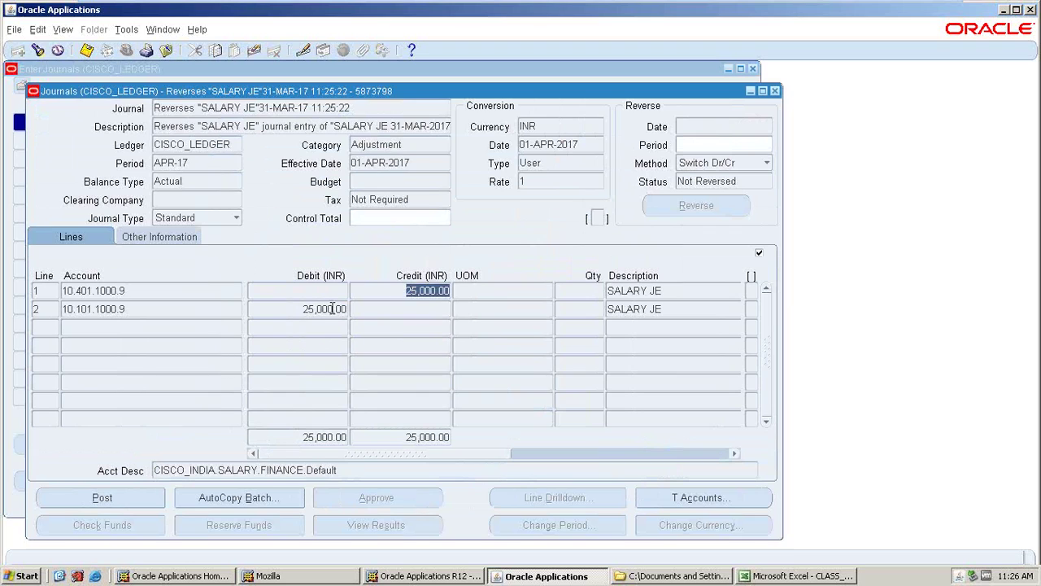
pyautogui.click(332, 309)
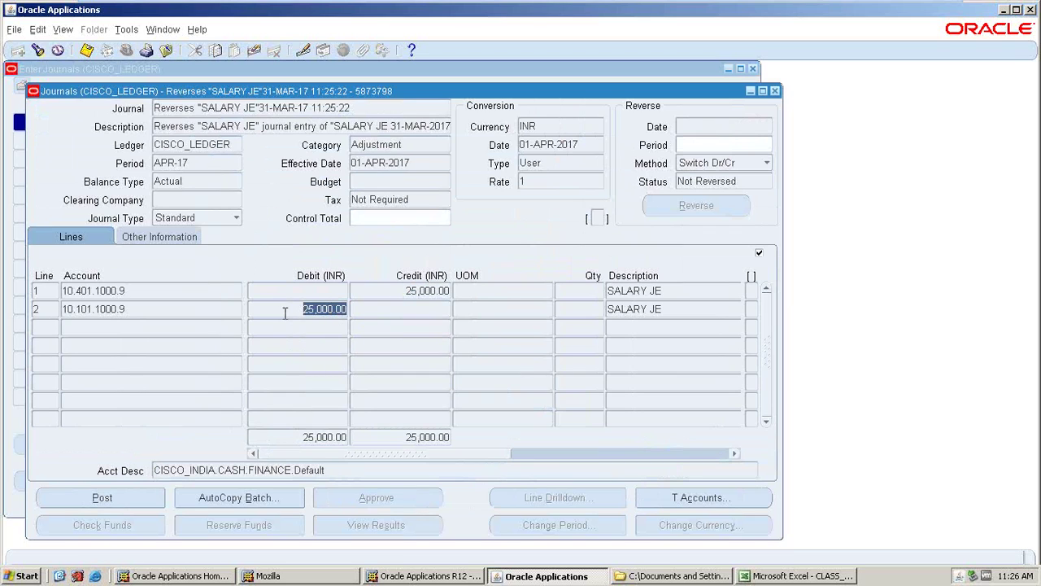
pyautogui.click(158, 293)
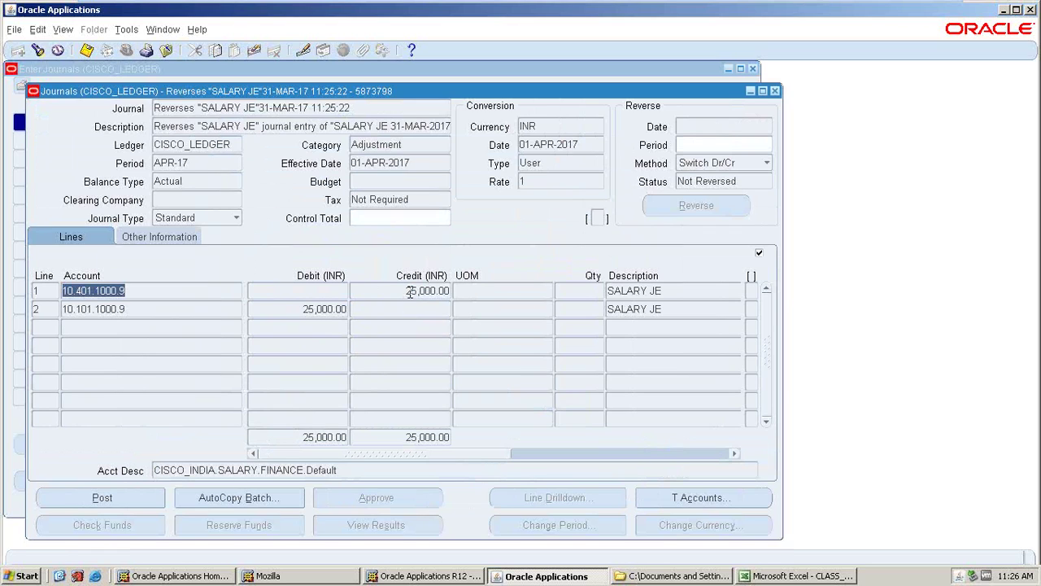
pyautogui.click(412, 295)
pyautogui.click(143, 313)
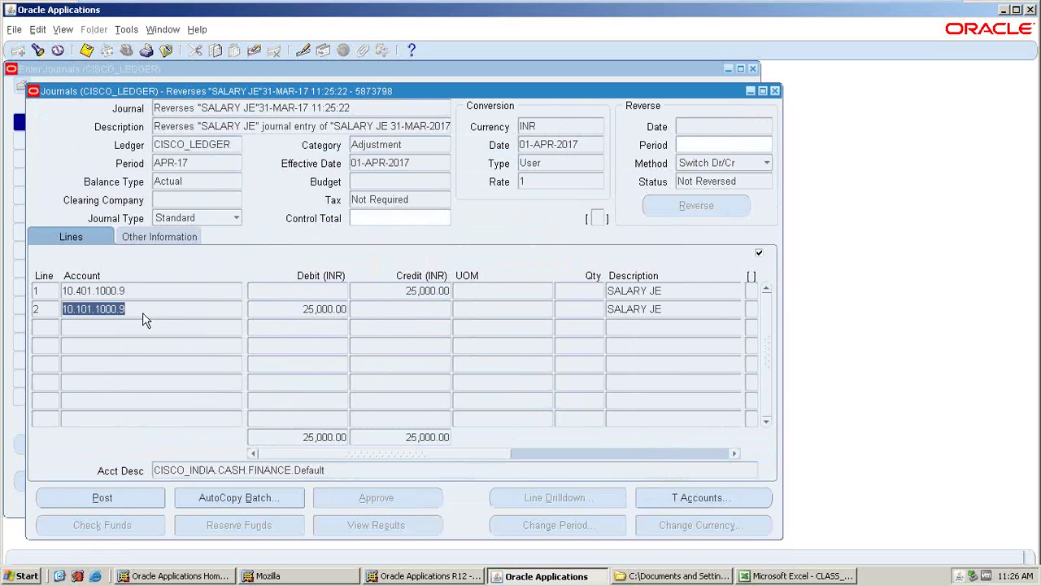
pyautogui.click(284, 311)
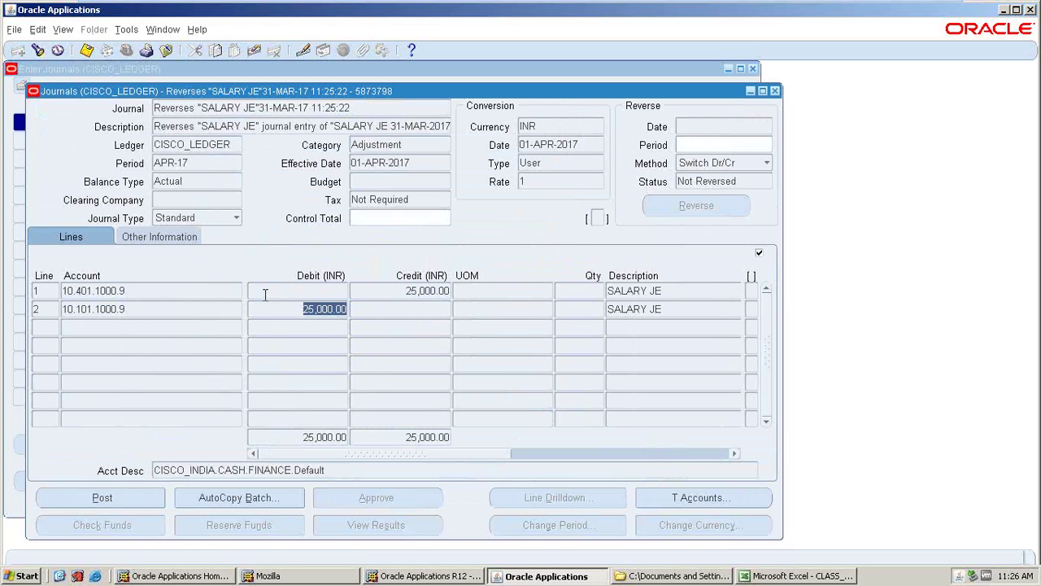
pyautogui.click(172, 287)
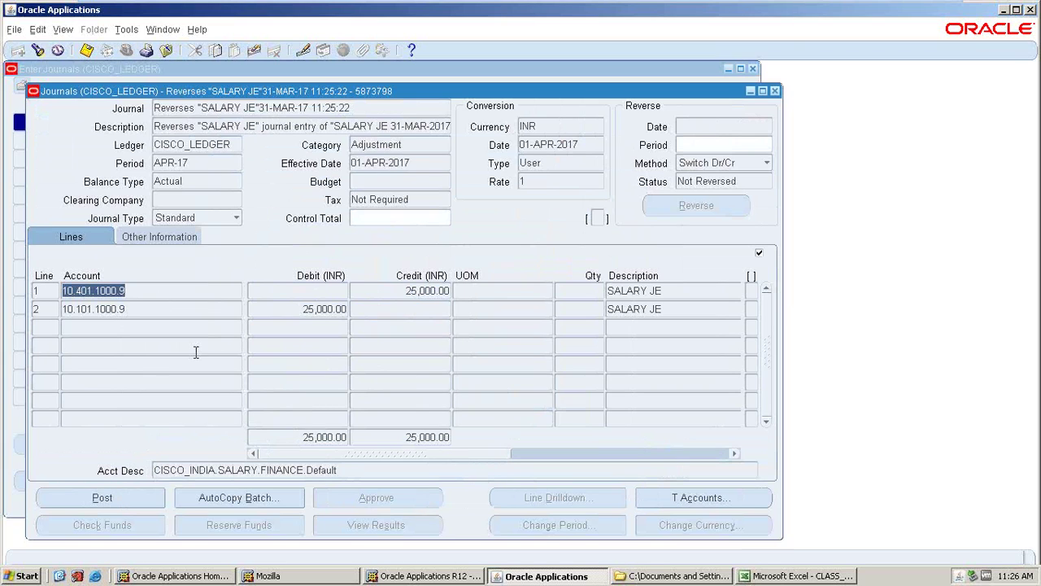
# - Submit the APR-17 SALARY JE reversal for posting and return to the journal list
pyautogui.click(111, 500)
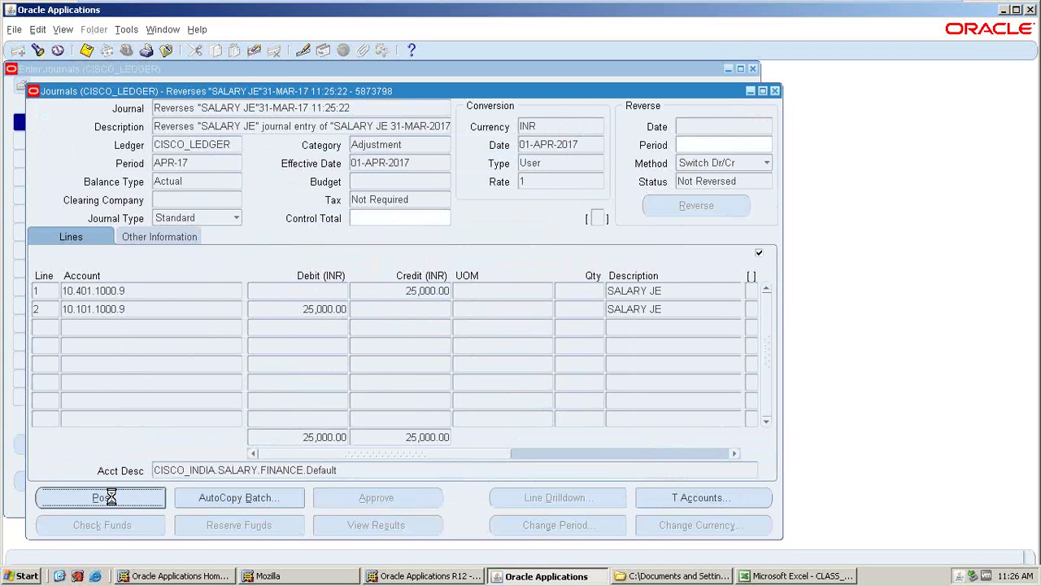
pyautogui.click(597, 331)
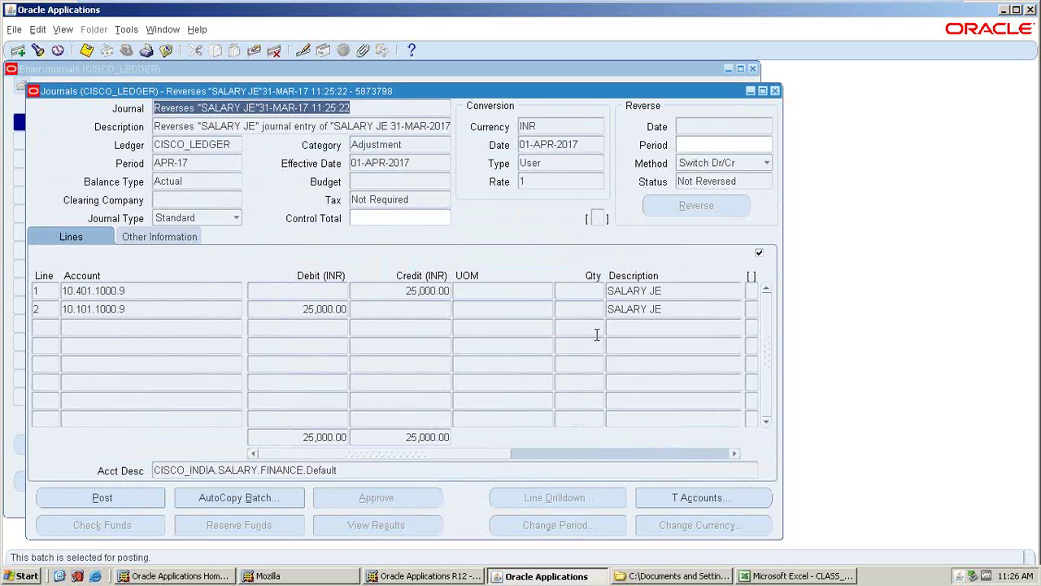
pyautogui.click(773, 91)
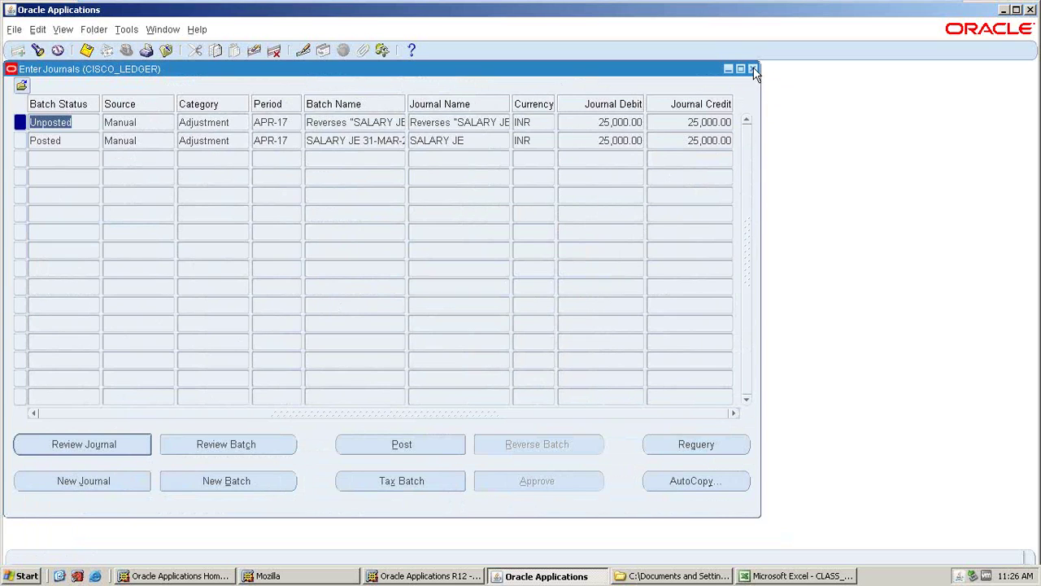
# - Start a new journal named RENT JE from Journals > Enter
pyautogui.click(754, 69)
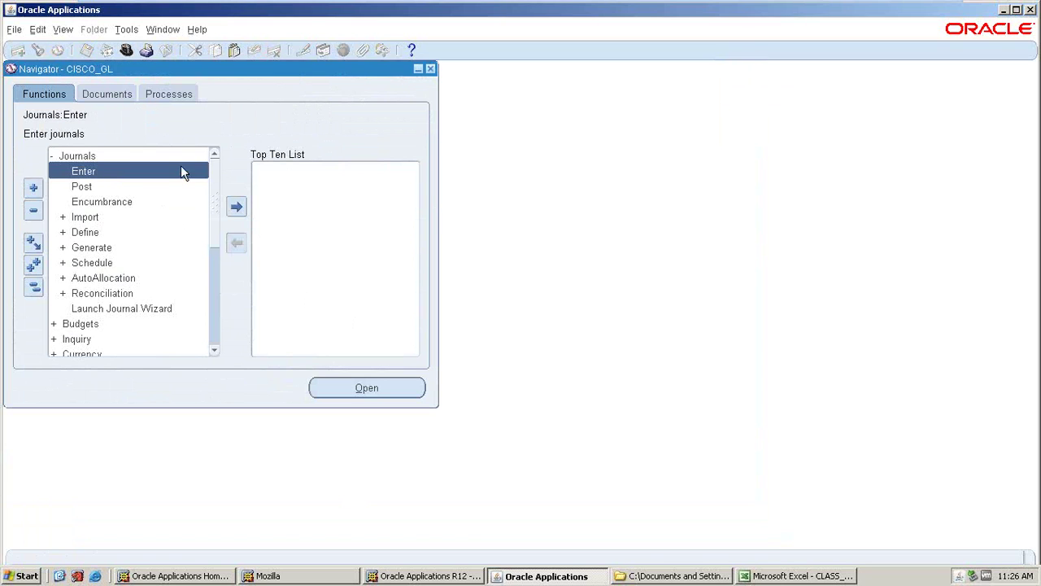
pyautogui.doubleClick(81, 171)
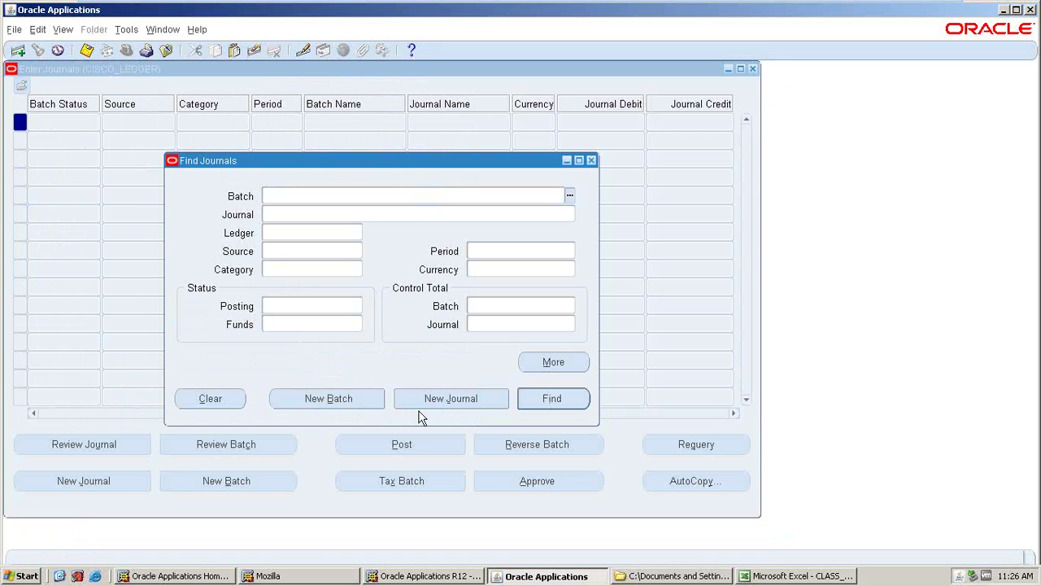
pyautogui.click(424, 404)
pyautogui.write('RE')
pyautogui.press('Tab')
# - Add line 1 debiting account 10.402.1000.9 (RENT) for 15,000
pyautogui.press('Tab')
pyautogui.click(43, 286)
pyautogui.write('1')
pyautogui.press('Tab')
pyautogui.hotkey('ctrl', 'l')
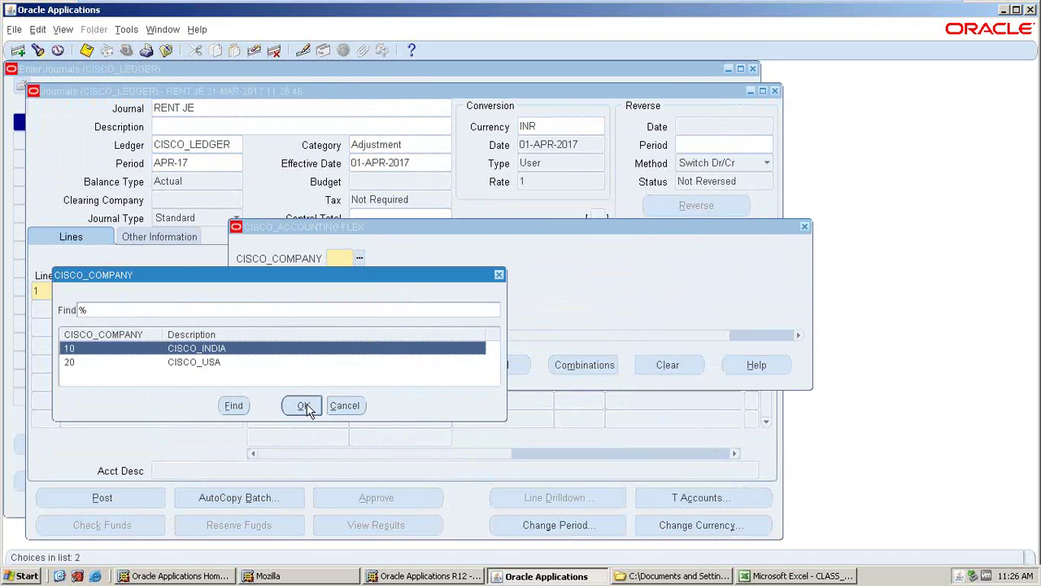
pyautogui.click(306, 405)
pyautogui.hotkey('ctrl', 'l')
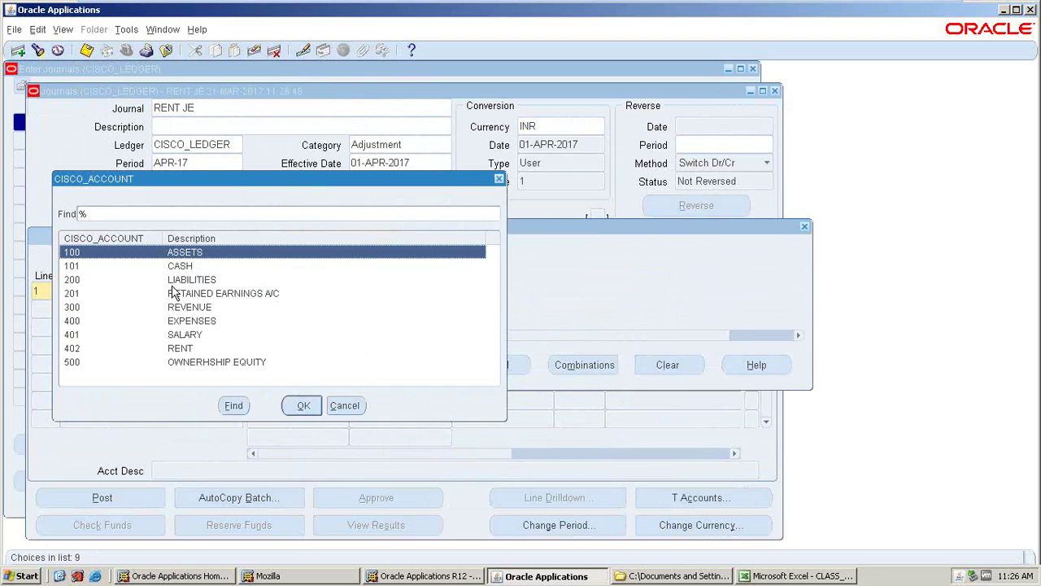
pyautogui.click(197, 340)
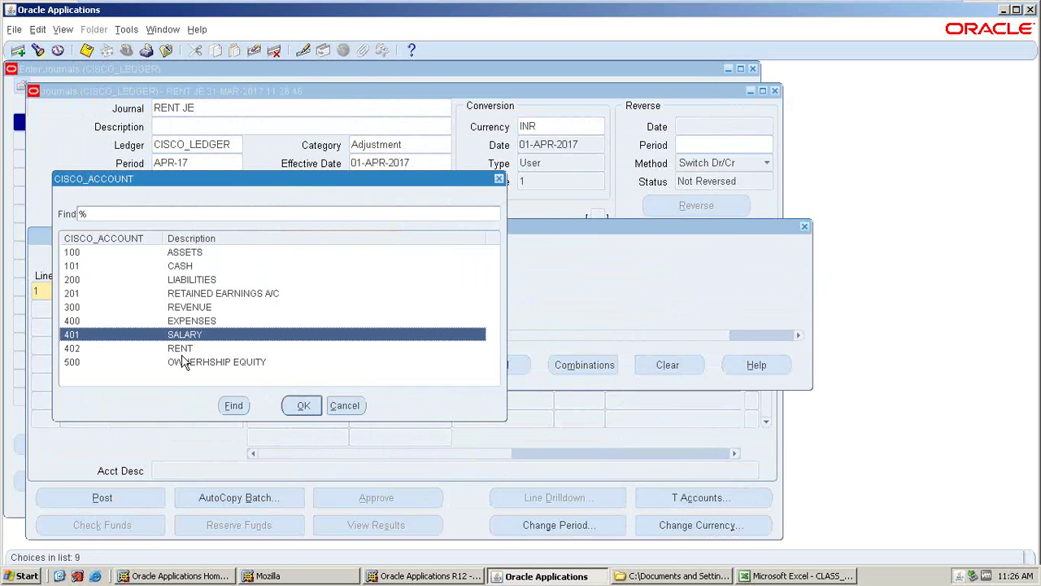
pyautogui.click(182, 348)
pyautogui.click(303, 405)
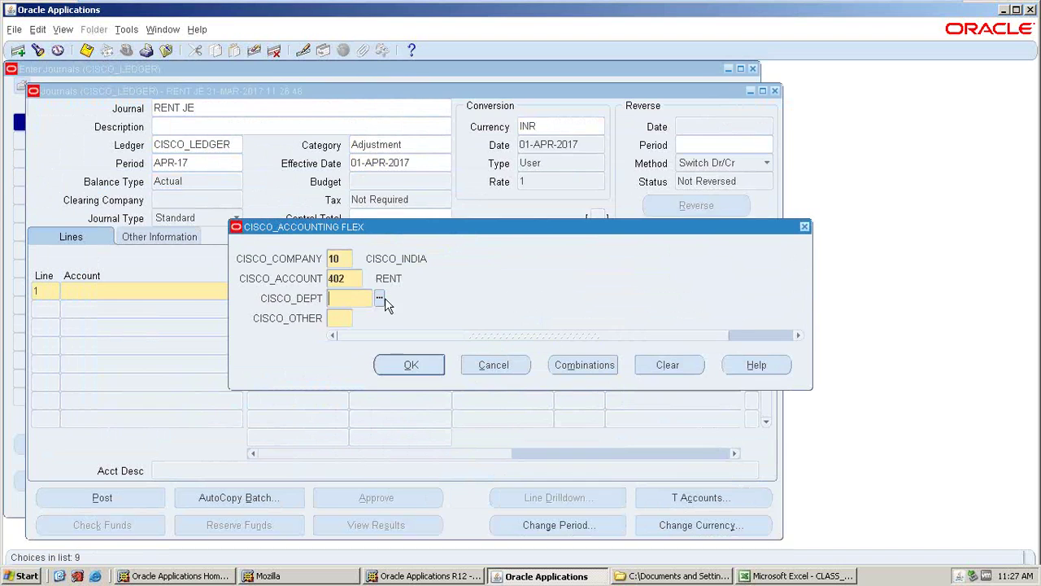
pyautogui.hotkey('ctrl', 'l')
pyautogui.click(324, 405)
pyautogui.write('9')
pyautogui.press('Return')
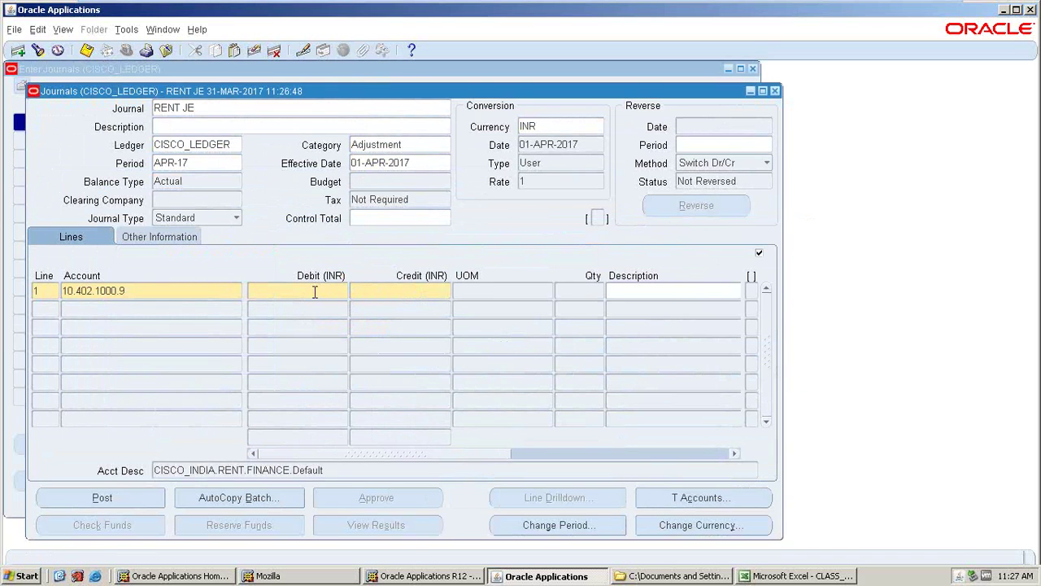
pyautogui.click(315, 291)
pyautogui.write('15000')
pyautogui.press('Tab')
# - Add line 2 crediting cash 10.101.1000.9 for 15,000 and post RENT JE
pyautogui.click(104, 308)
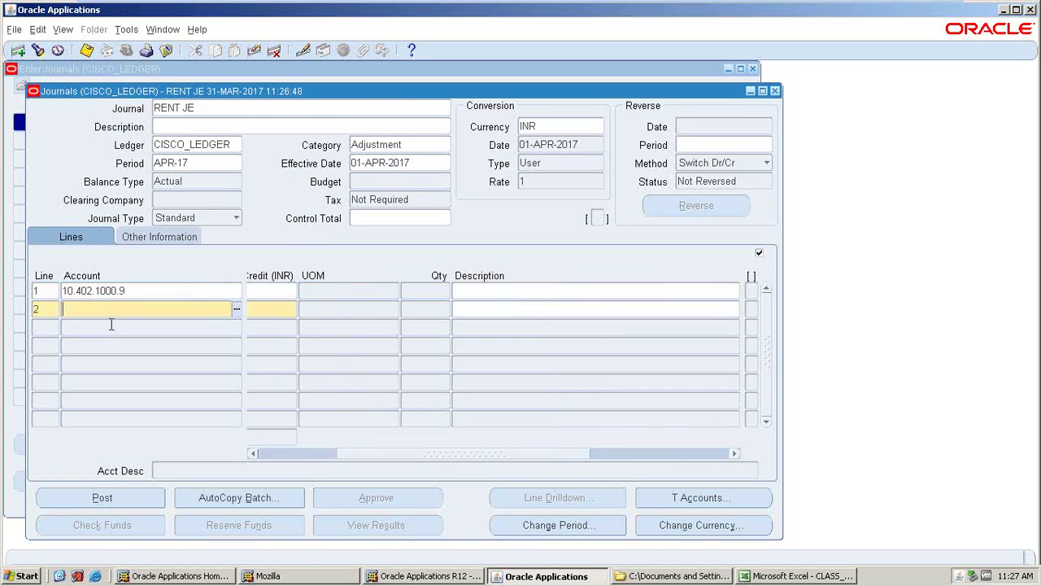
pyautogui.click(234, 307)
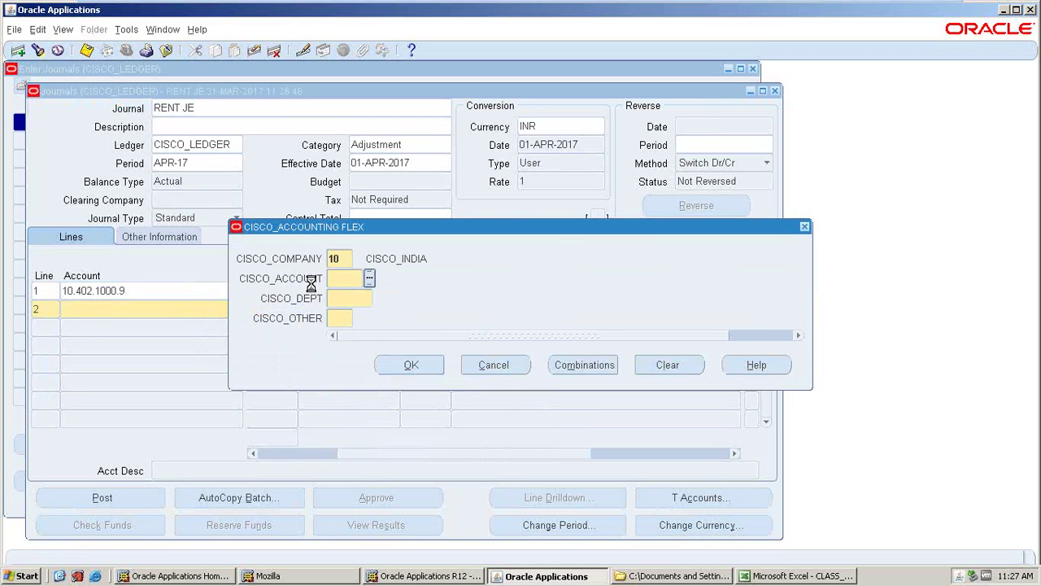
pyautogui.click(312, 270)
pyautogui.click(299, 400)
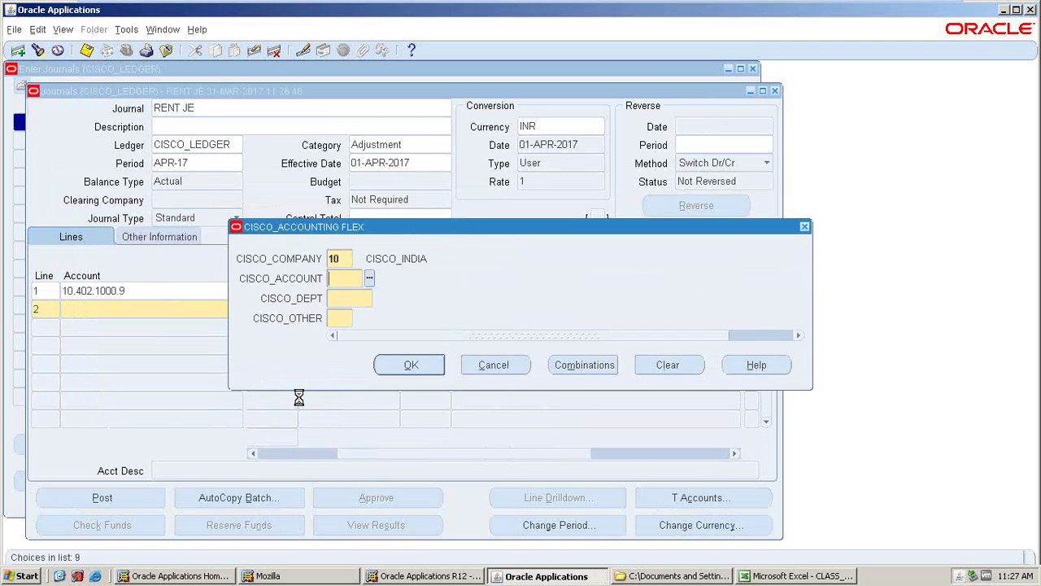
pyautogui.click(316, 413)
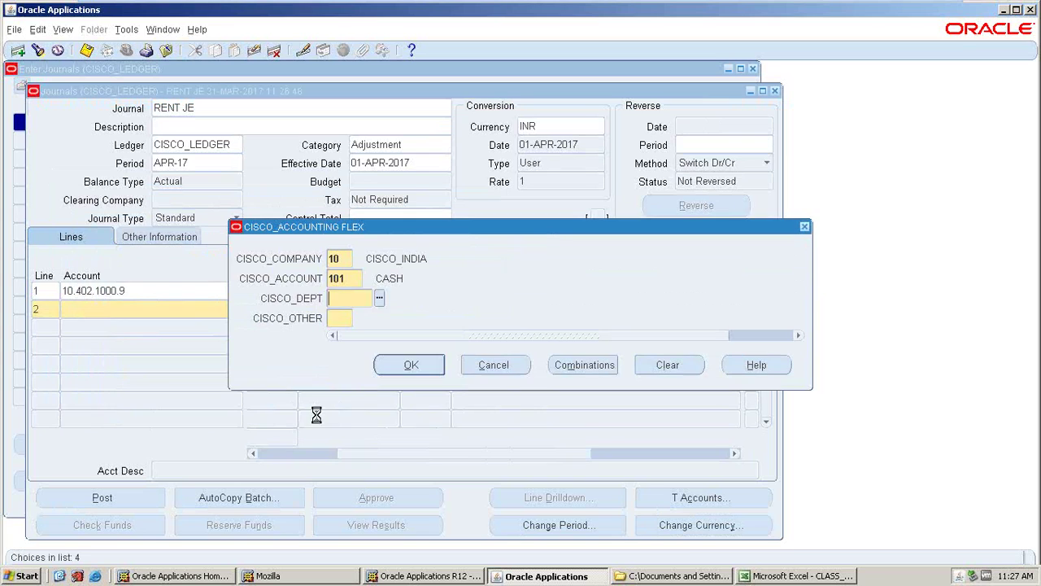
pyautogui.write('9')
pyautogui.press('Return')
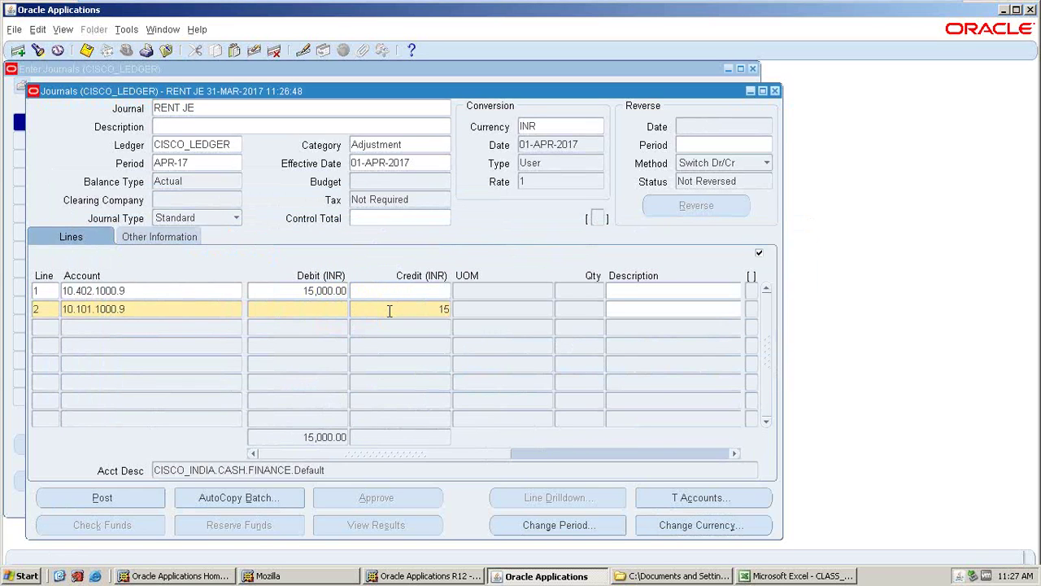
pyautogui.press('Tab')
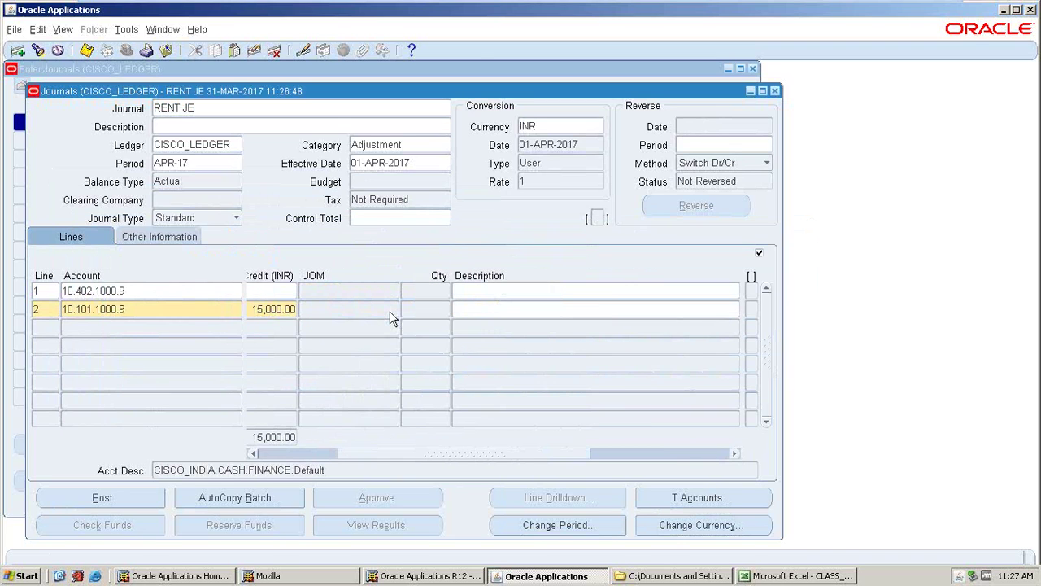
pyautogui.click(104, 497)
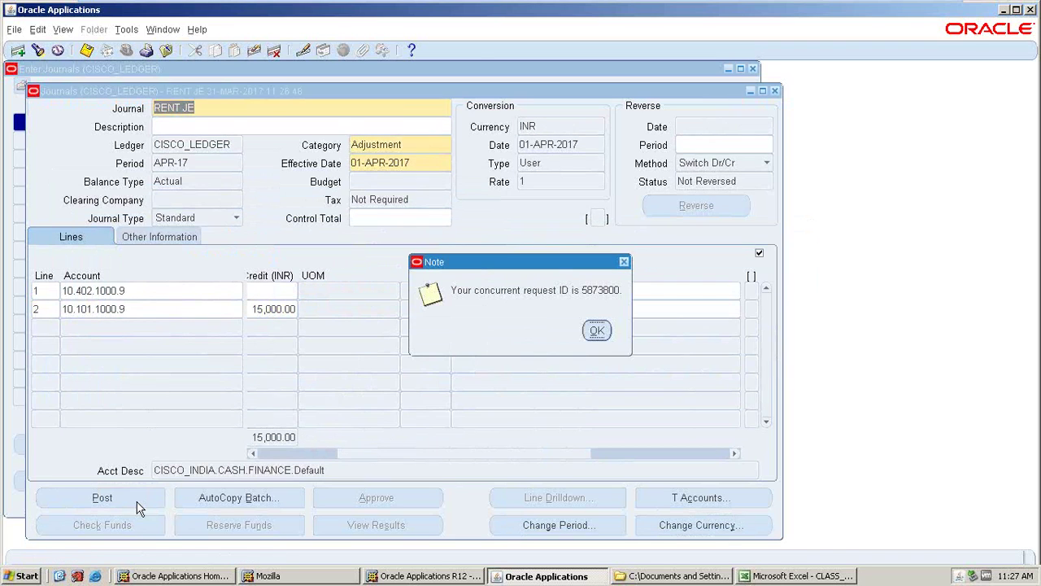
pyautogui.click(576, 330)
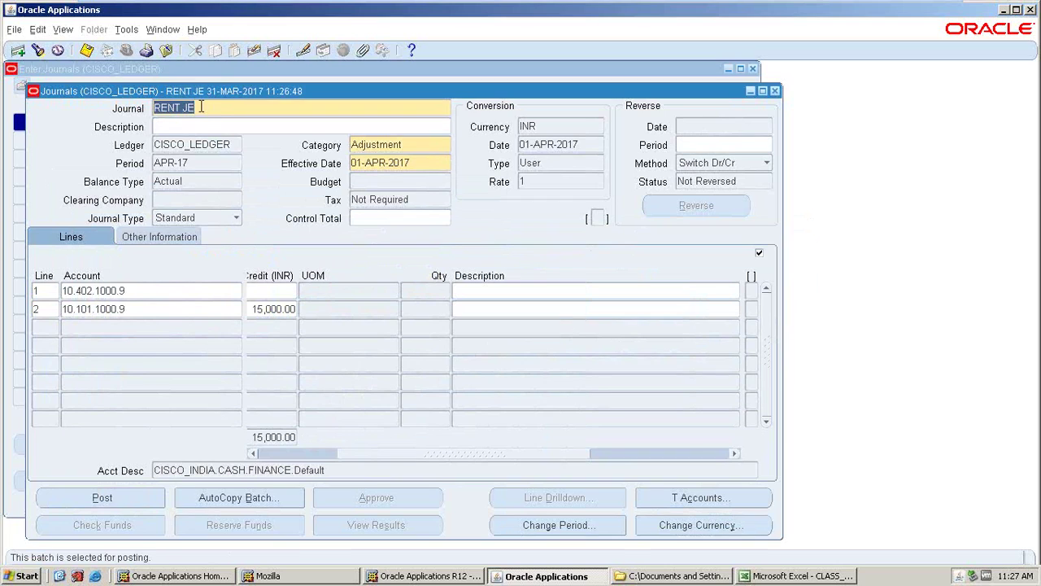
# - Create journal EXPENSE JE with line 1 debiting 10.400.1000.9 (EXPENSES)
pyautogui.click(18, 50)
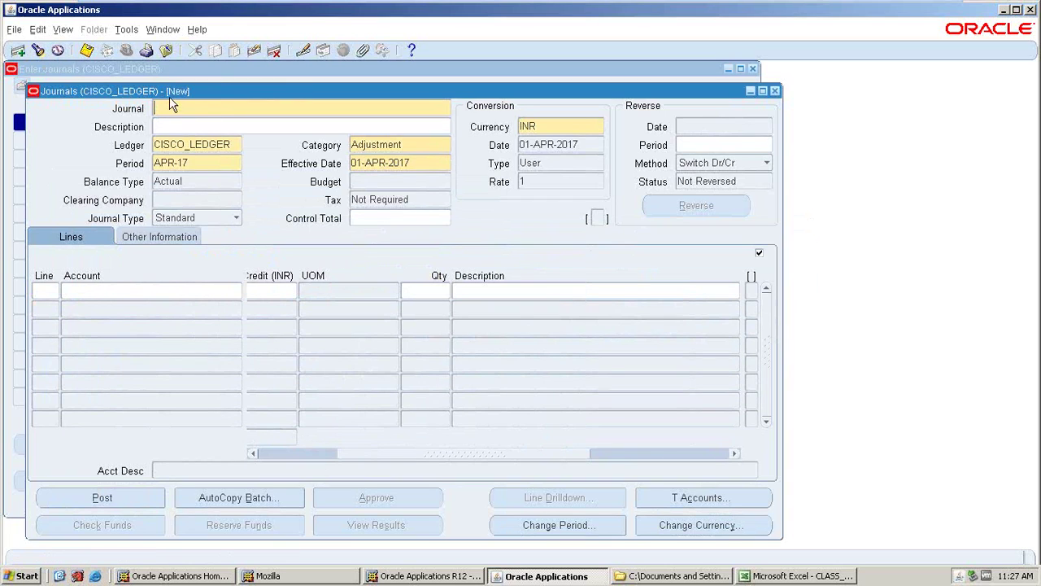
pyautogui.write('EXPENSE JE')
pyautogui.press('Tab')
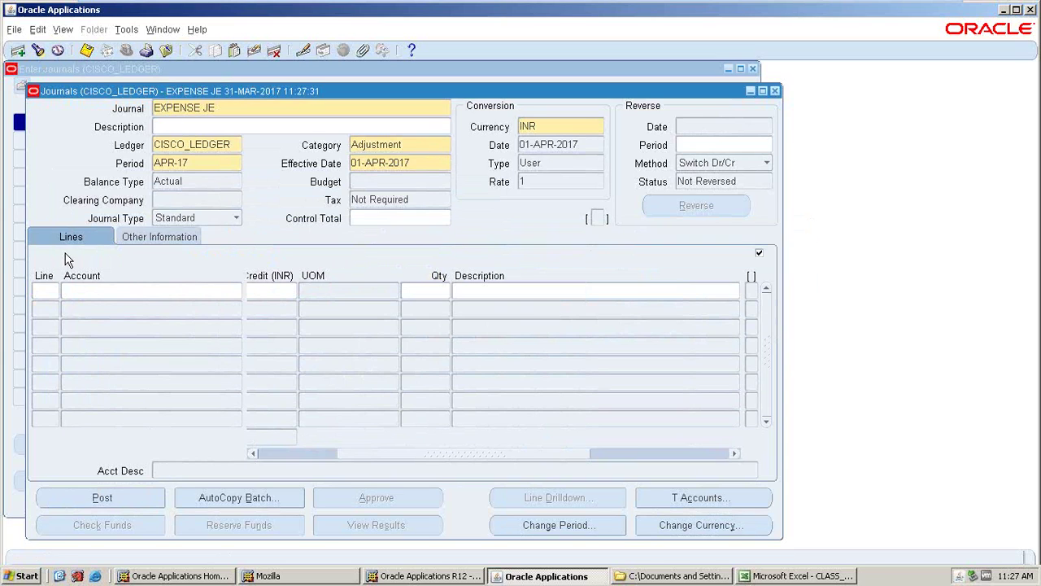
pyautogui.click(50, 291)
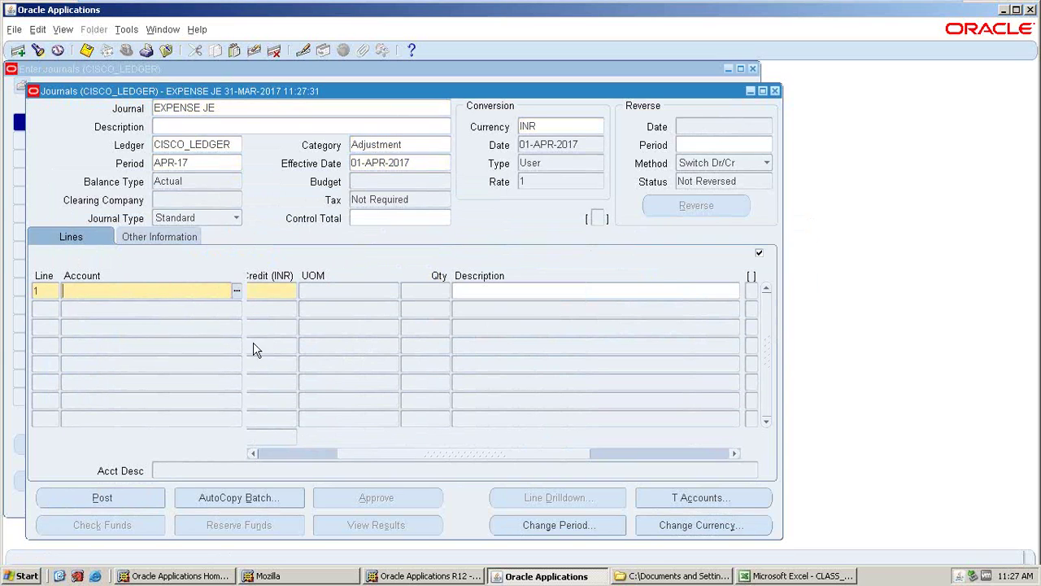
pyautogui.click(235, 291)
pyautogui.click(368, 279)
pyautogui.click(196, 322)
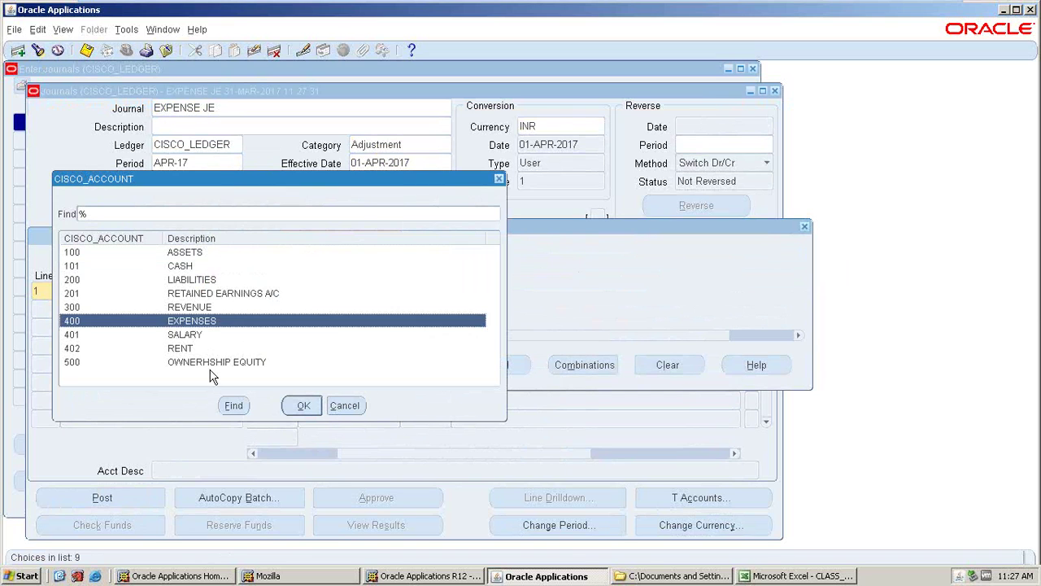
pyautogui.click(302, 405)
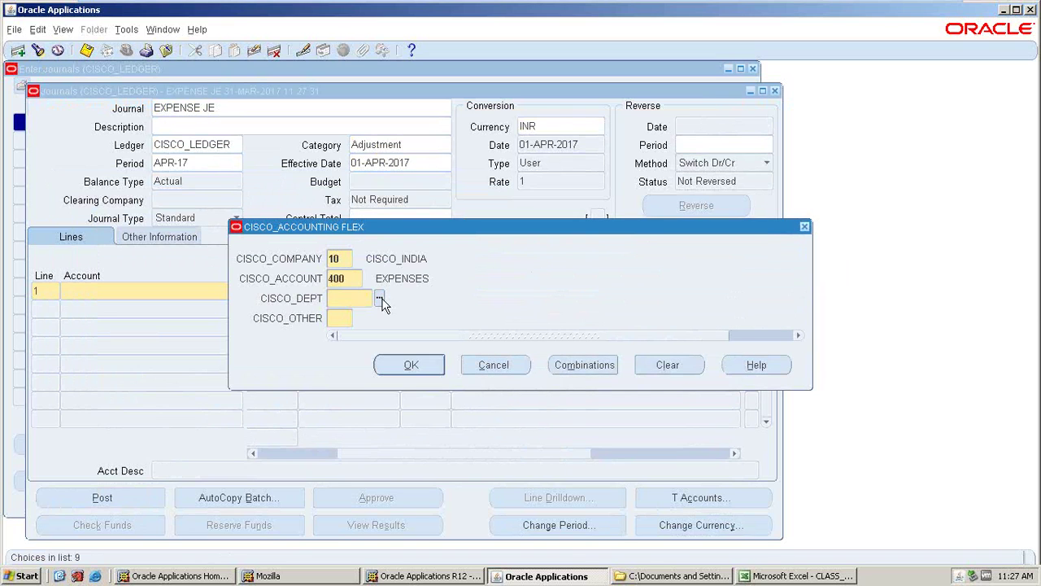
pyautogui.click(381, 299)
pyautogui.click(309, 407)
pyautogui.click(361, 318)
pyautogui.press('Return')
pyautogui.write('50000')
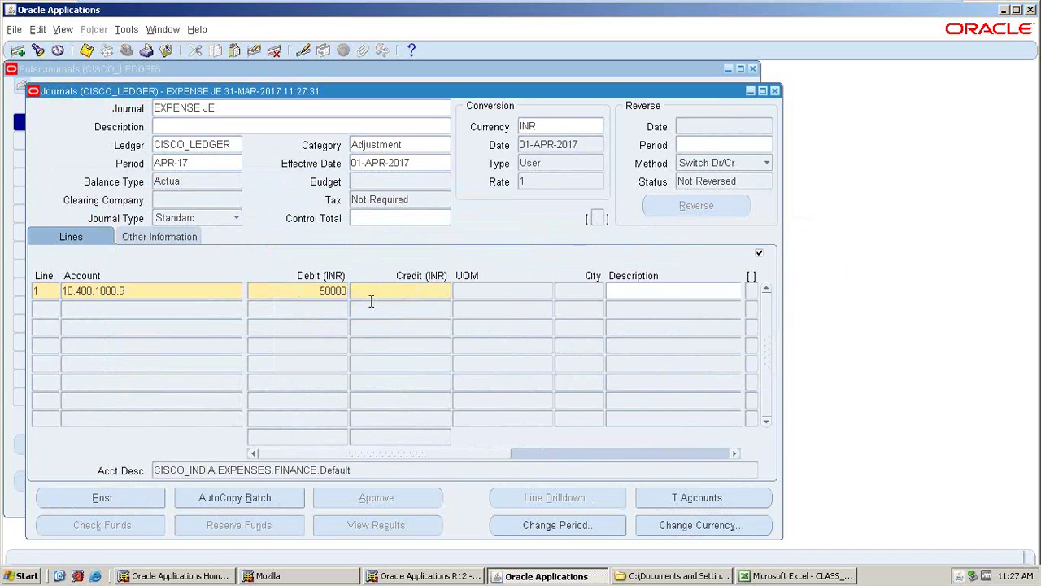
pyautogui.press('Tab')
# - Add line 2 crediting cash 10.101.1000.9 for 50,000
pyautogui.click(195, 314)
pyautogui.click(235, 310)
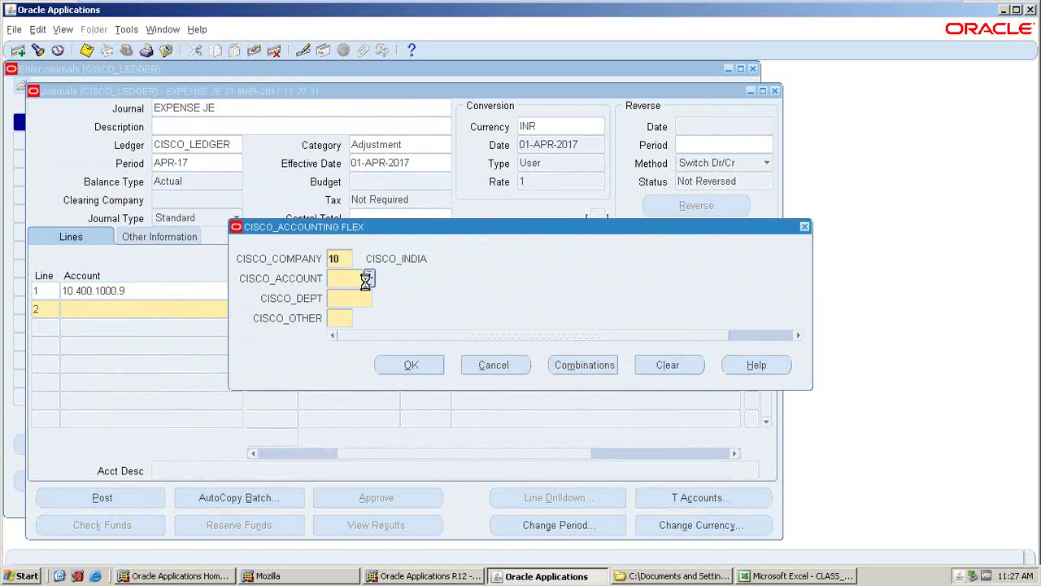
pyautogui.click(368, 279)
pyautogui.click(182, 323)
pyautogui.click(179, 267)
pyautogui.click(302, 405)
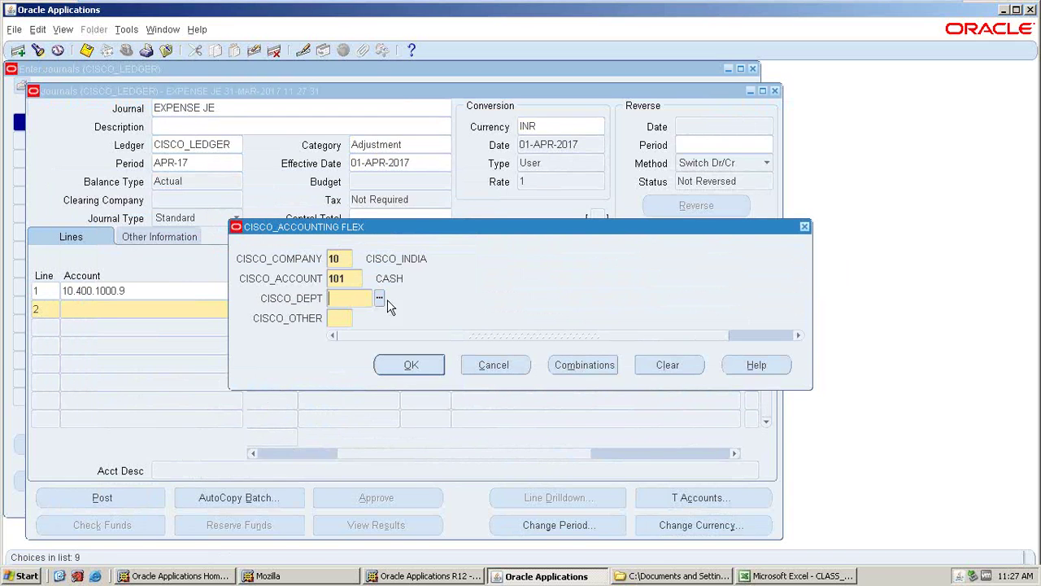
pyautogui.click(379, 299)
pyautogui.click(314, 406)
pyautogui.write('9')
pyautogui.click(409, 363)
pyautogui.click(409, 308)
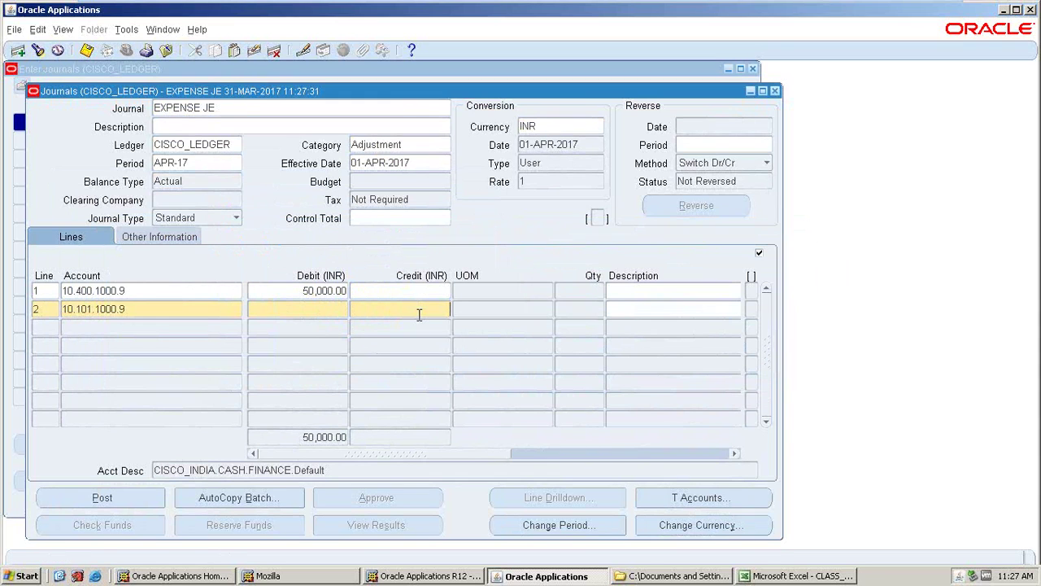
pyautogui.write('50,000')
pyautogui.press('Tab')
# - Save and post EXPENSE JE, then close the journal windows
pyautogui.hotkey('ctrl', 's')
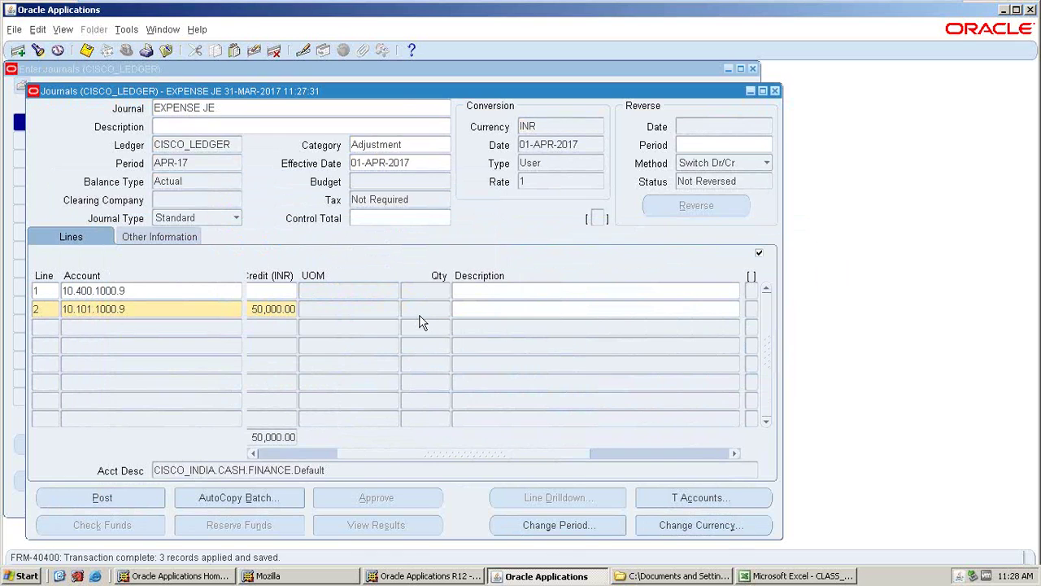
pyautogui.click(587, 327)
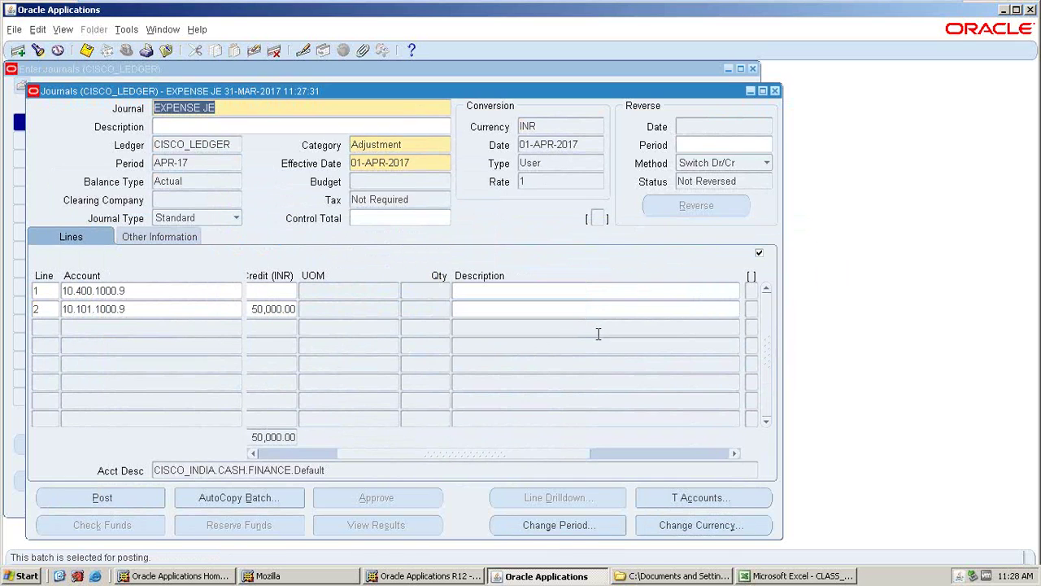
pyautogui.click(774, 91)
pyautogui.click(753, 70)
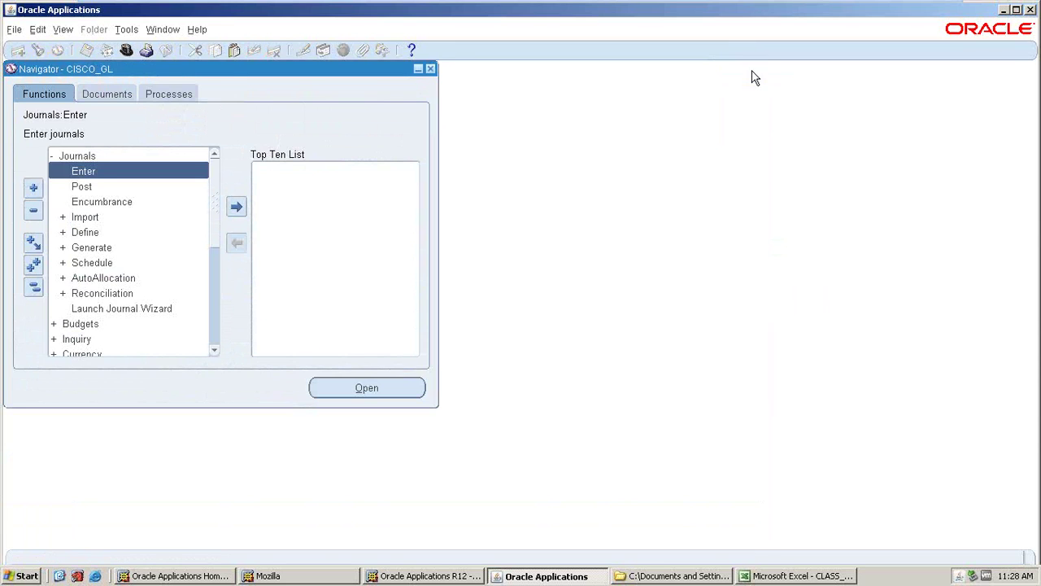
# - Refresh the request list until Posting: Single Ledger shows Completed / Normal
pyautogui.click(63, 29)
pyautogui.click(69, 225)
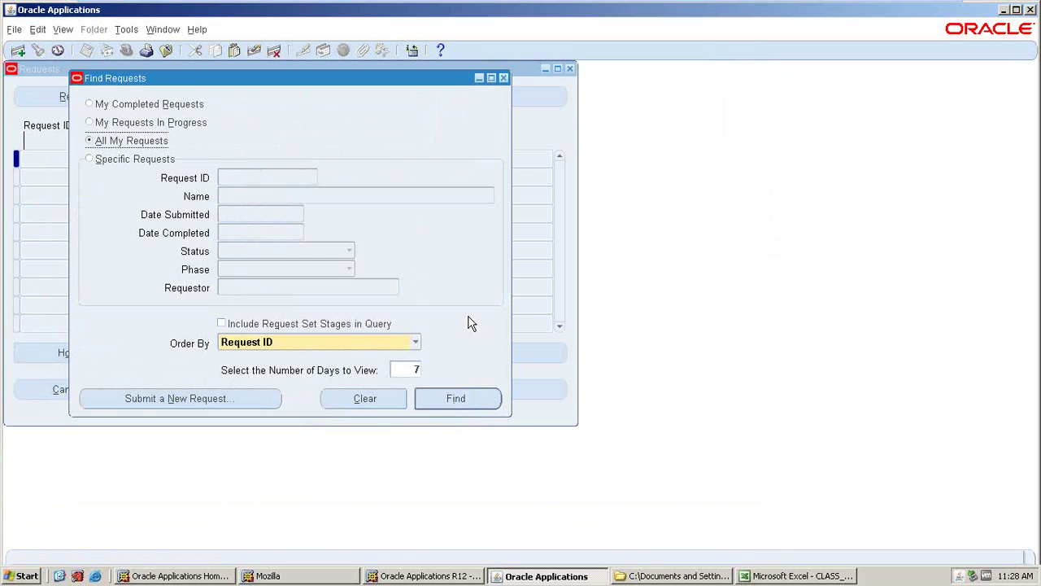
pyautogui.click(457, 396)
pyautogui.click(80, 94)
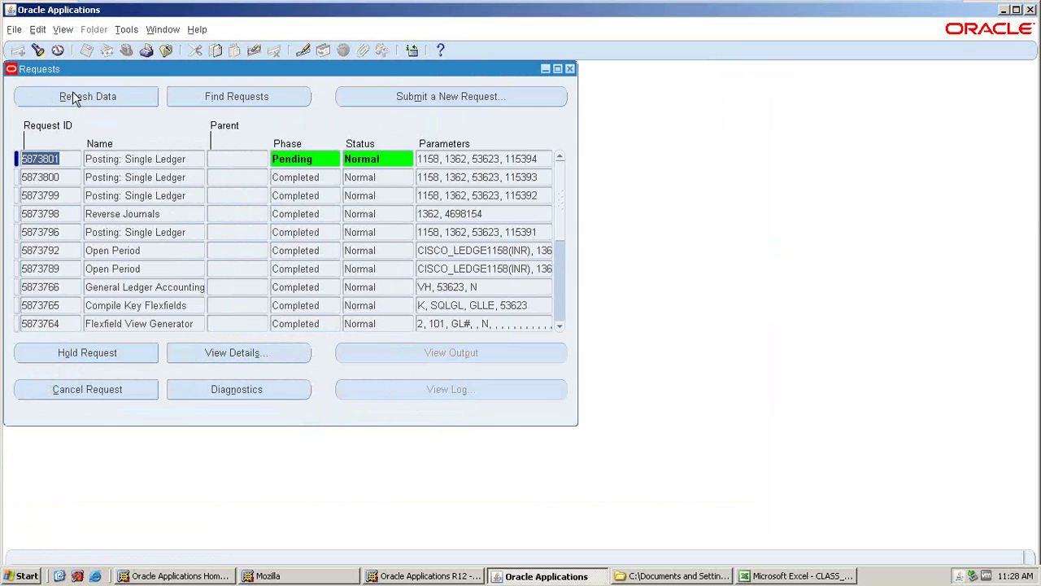
pyautogui.click(78, 100)
pyautogui.click(77, 99)
pyautogui.click(76, 98)
pyautogui.click(72, 100)
pyautogui.click(66, 104)
pyautogui.click(86, 97)
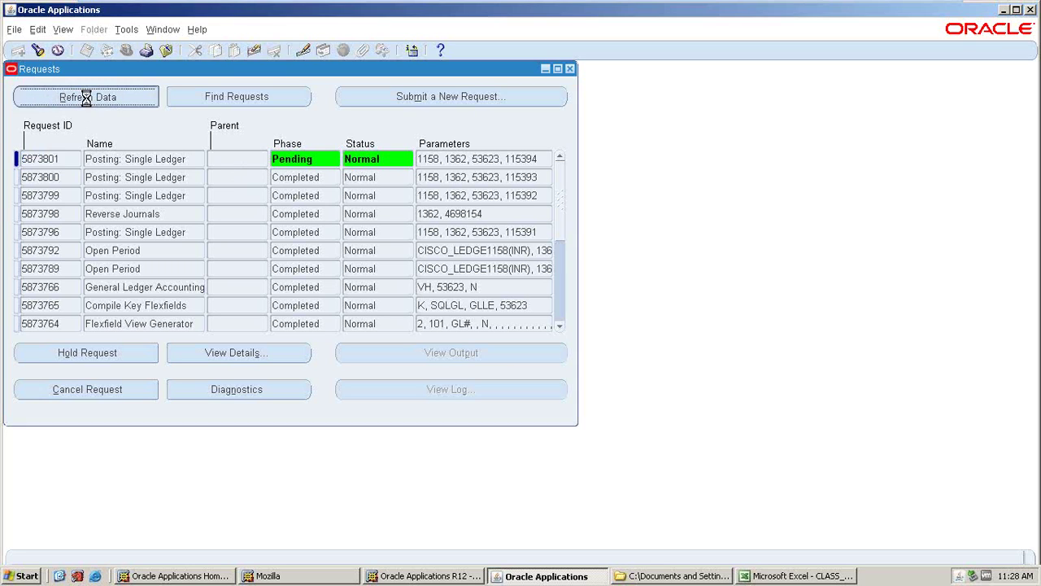
pyautogui.click(88, 98)
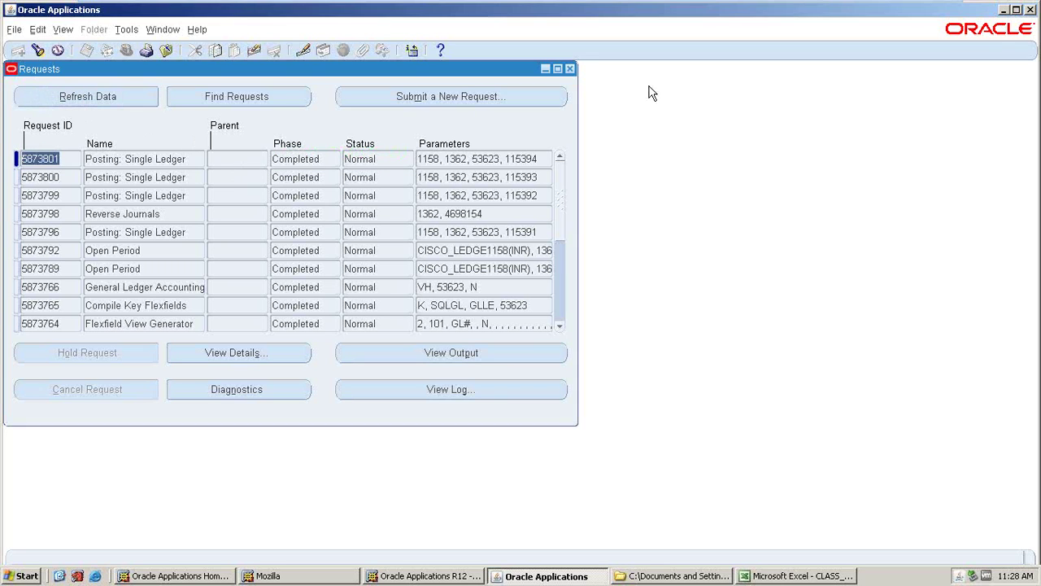
pyautogui.click(570, 68)
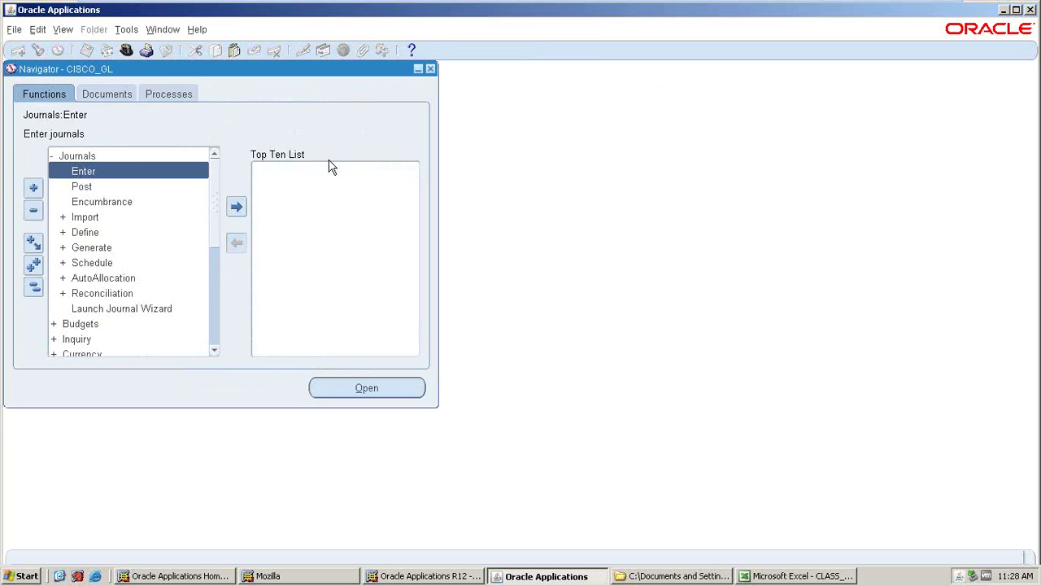
pyautogui.click(61, 30)
pyautogui.click(72, 223)
# - Submit a single request and choose the Trial Balance - Detail report via %TRIA% search
pyautogui.click(234, 405)
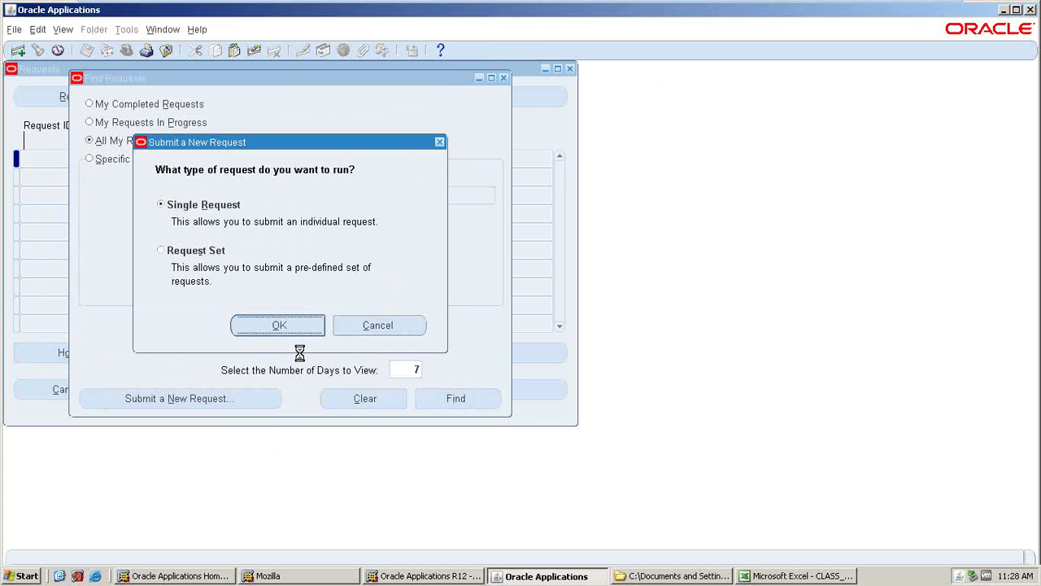
pyautogui.press('Return')
pyautogui.write('%TRIA')
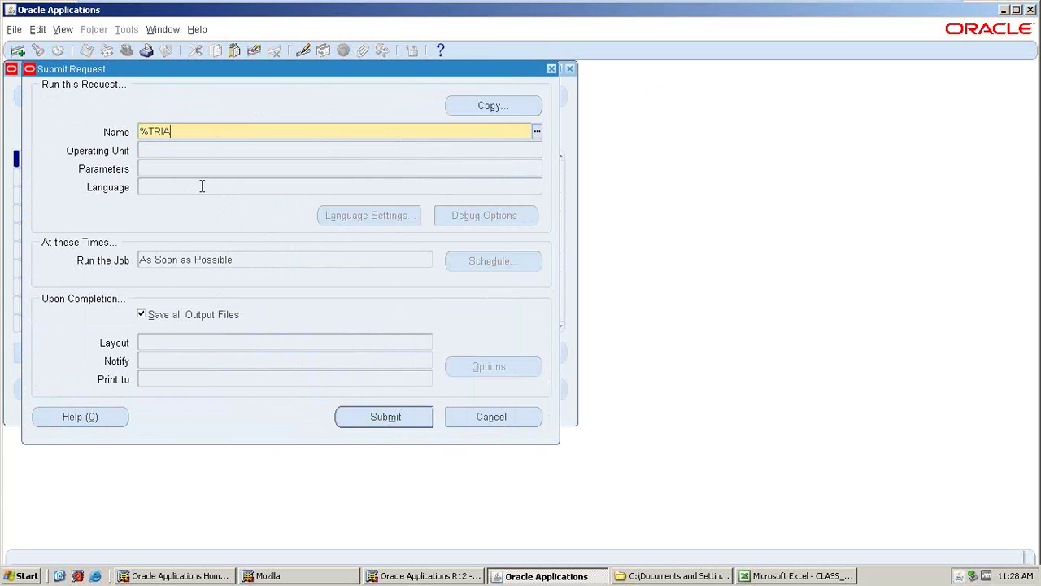
pyautogui.write('%')
pyautogui.press('Tab')
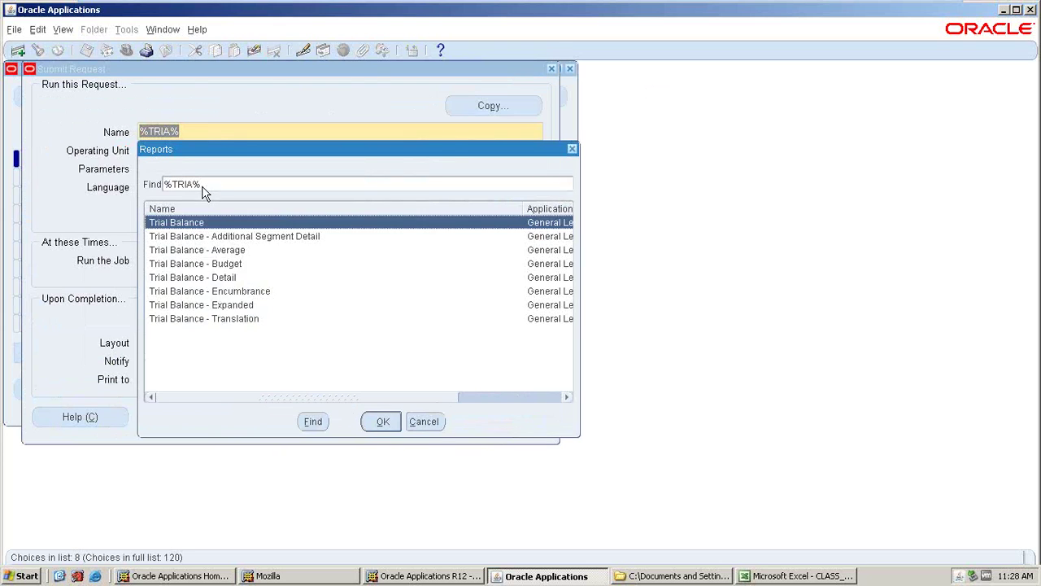
pyautogui.click(210, 280)
pyautogui.click(394, 424)
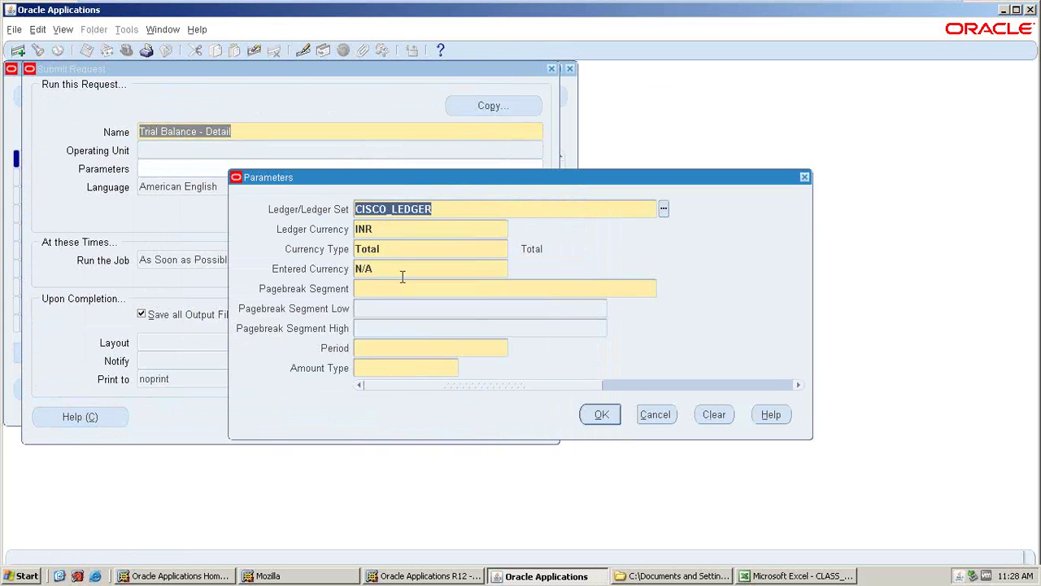
# - Set pagebreak segment CISCO_COMPANY, company range 10 and period APR-17
pyautogui.press('Tab')
pyautogui.click(664, 288)
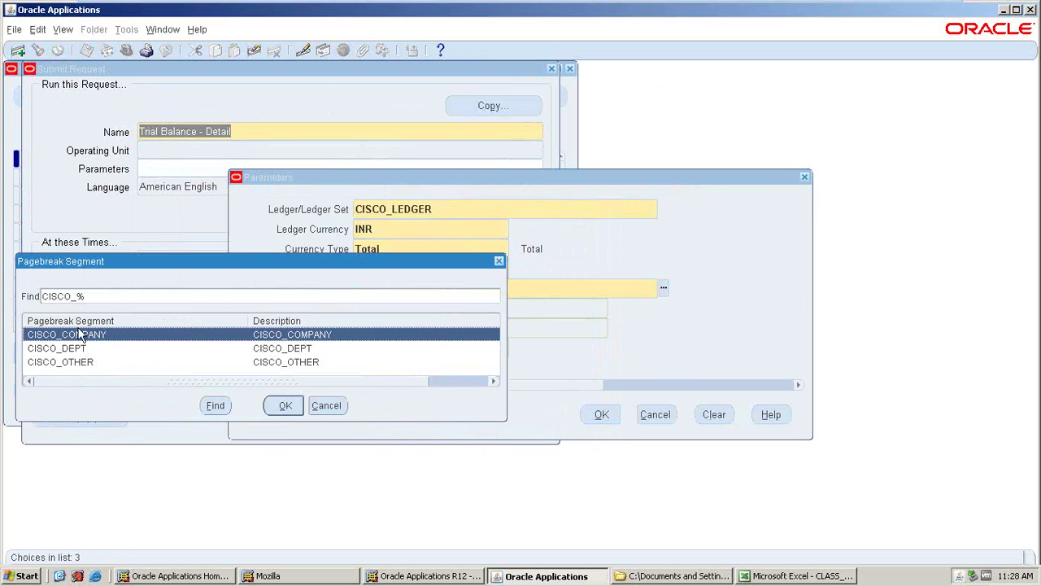
pyautogui.click(291, 409)
pyautogui.press('Tab')
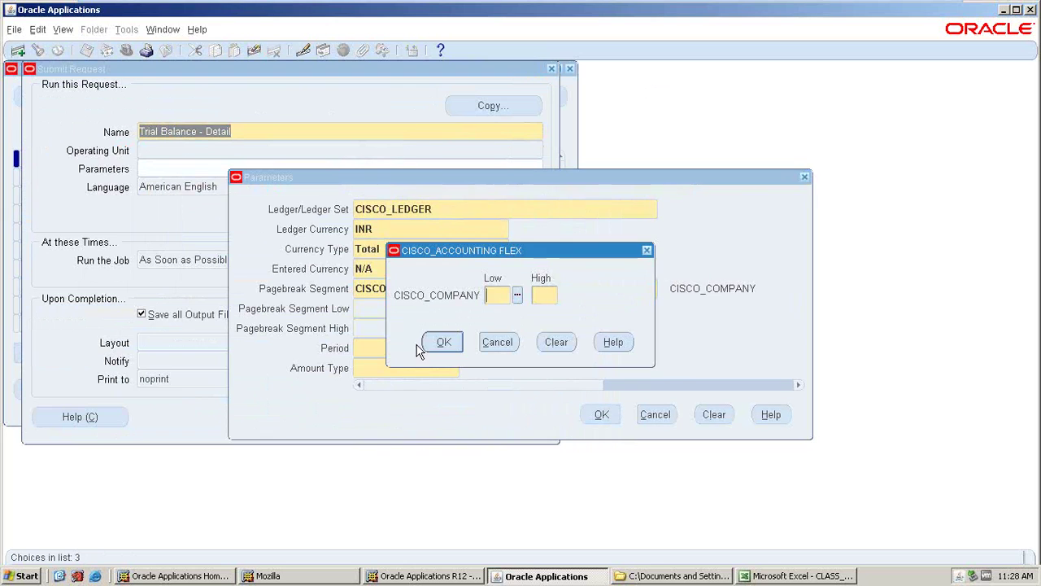
pyautogui.click(516, 295)
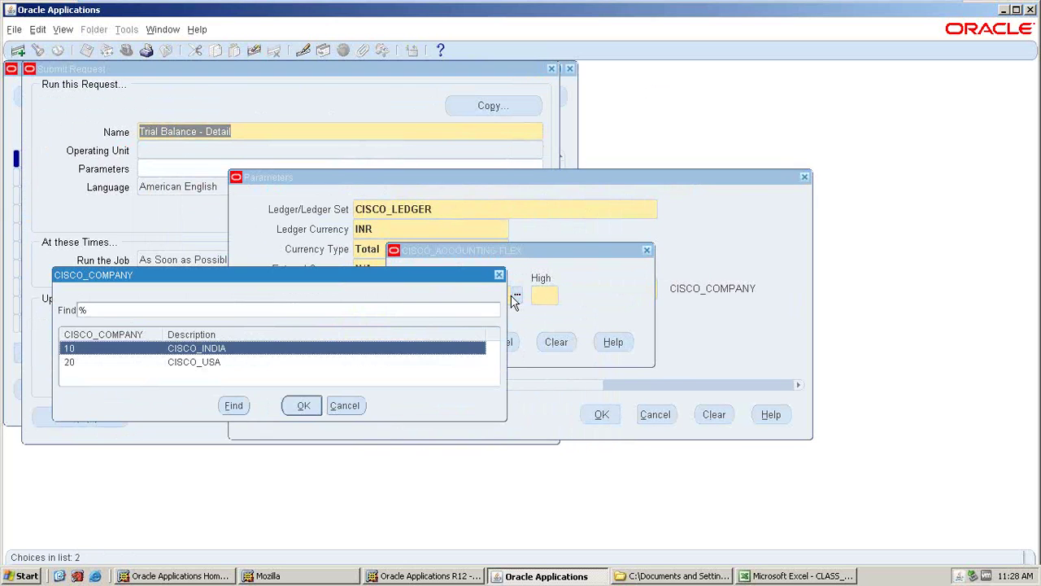
pyautogui.click(303, 405)
pyautogui.click(444, 342)
pyautogui.click(515, 348)
pyautogui.click(221, 362)
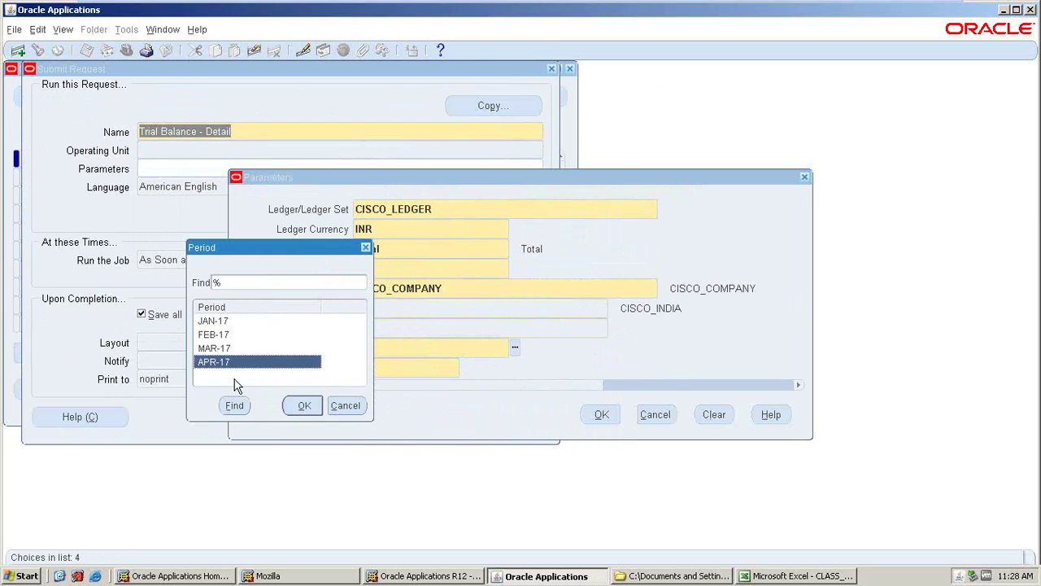
pyautogui.click(303, 407)
pyautogui.click(466, 371)
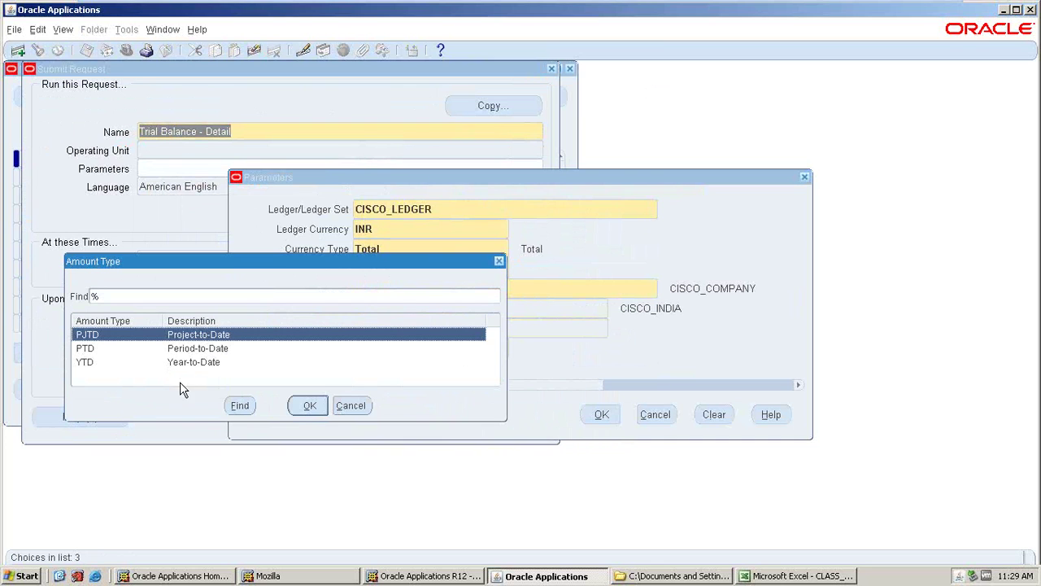
pyautogui.click(59, 576)
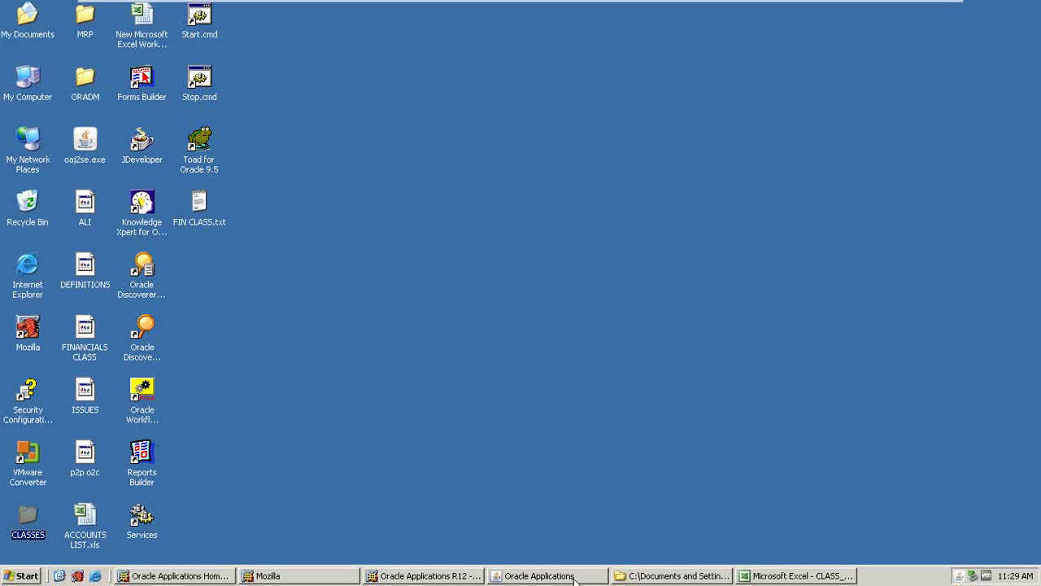
pyautogui.click(539, 576)
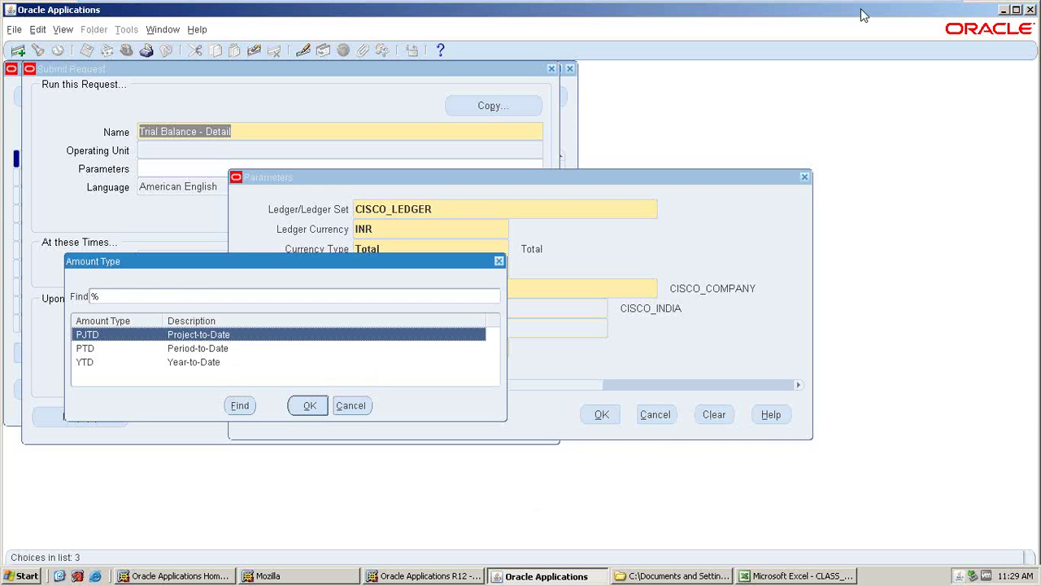
pyautogui.moveTo(860, 6)
pyautogui.click(902, 16)
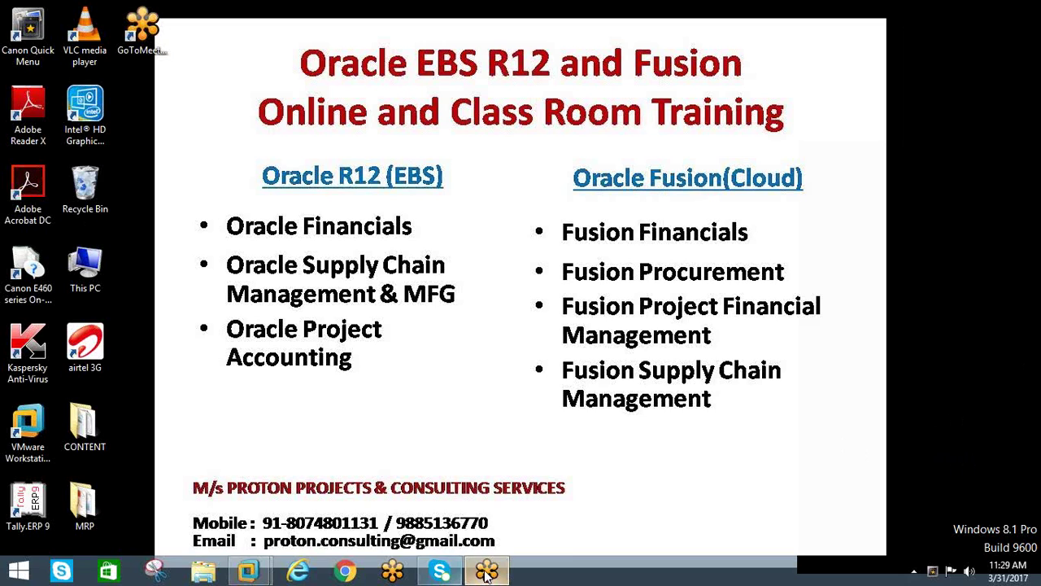
pyautogui.moveTo(486, 573)
pyautogui.moveTo(486, 523)
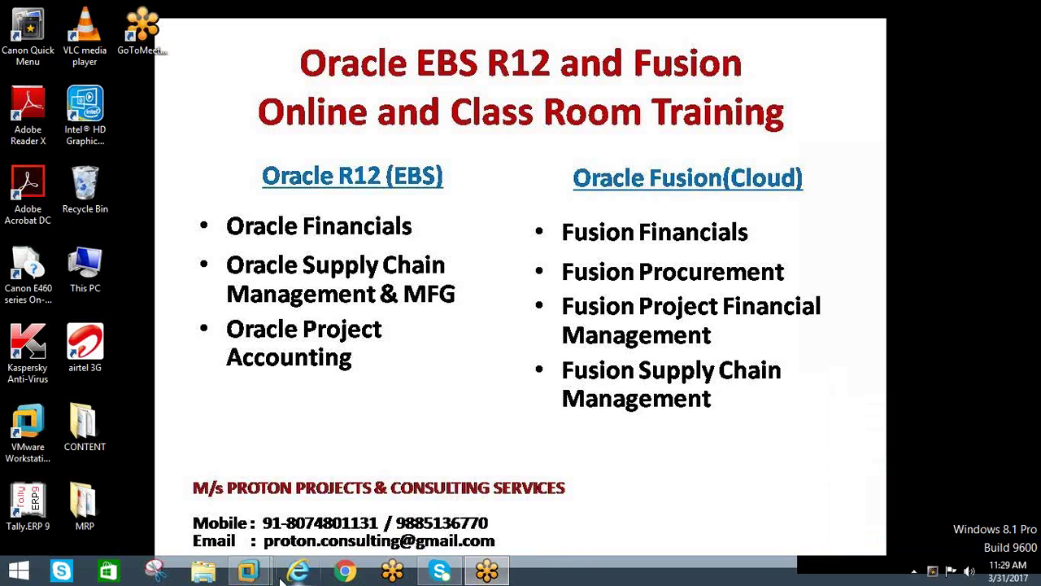
pyautogui.moveTo(250, 573)
pyautogui.click(292, 503)
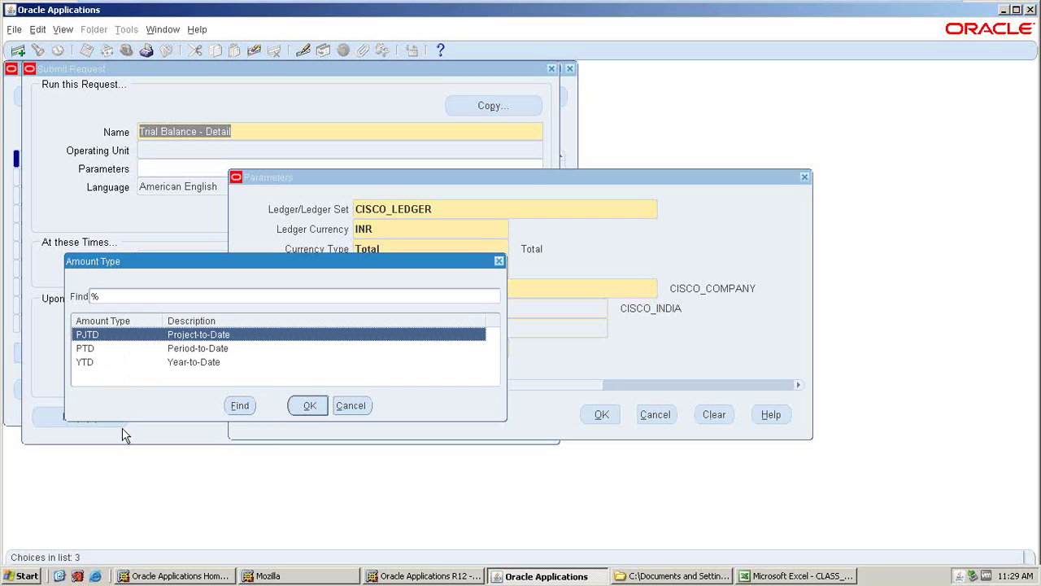
pyautogui.click(106, 350)
pyautogui.click(115, 363)
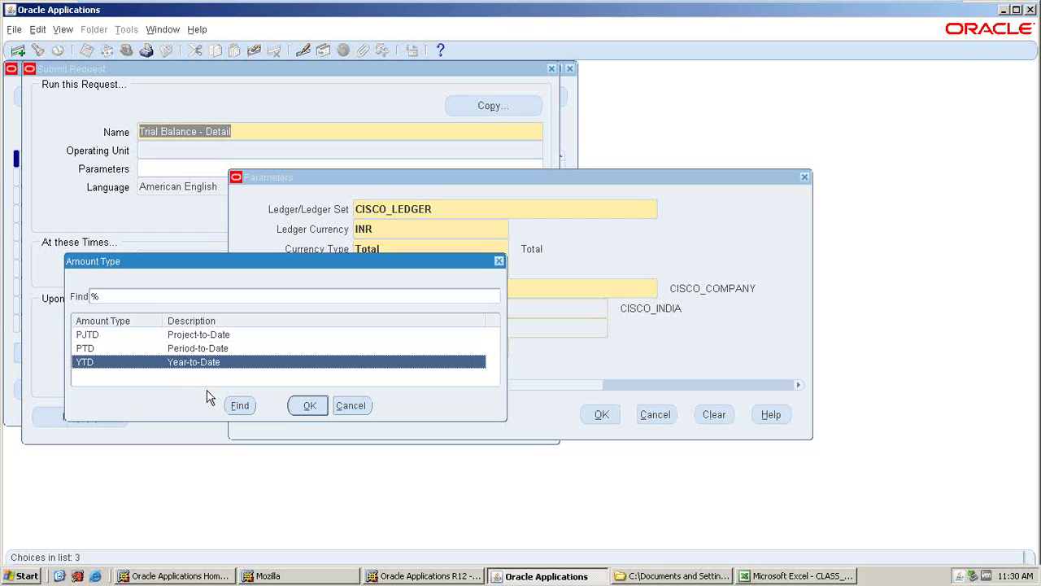
pyautogui.click(166, 335)
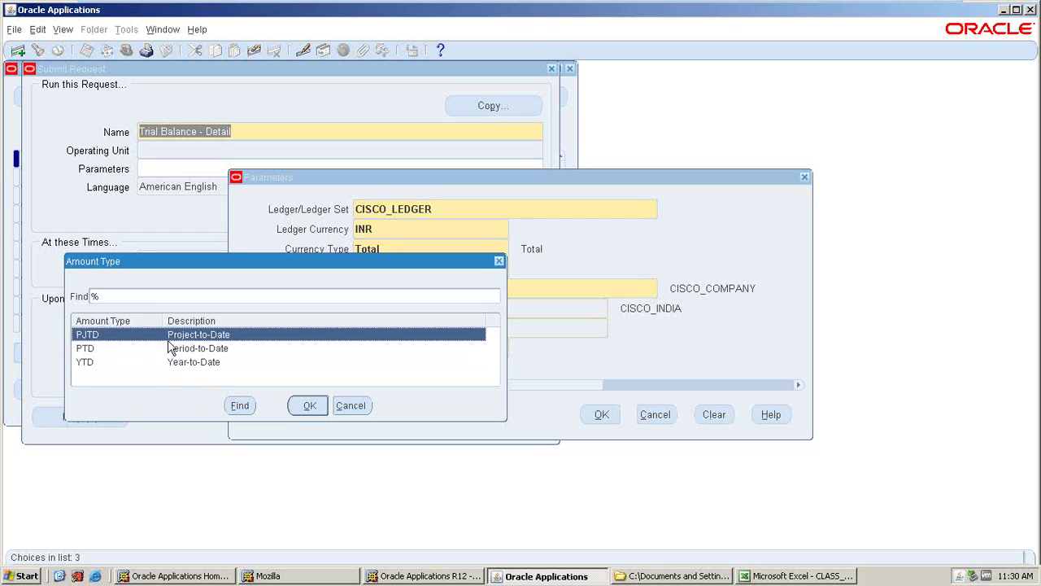
pyautogui.click(172, 348)
pyautogui.click(174, 363)
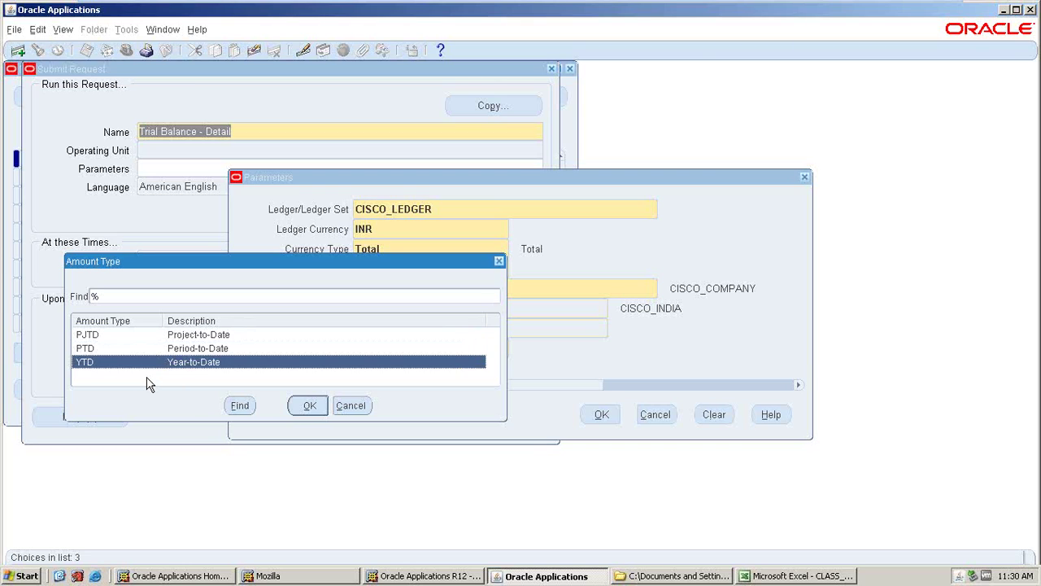
pyautogui.click(154, 335)
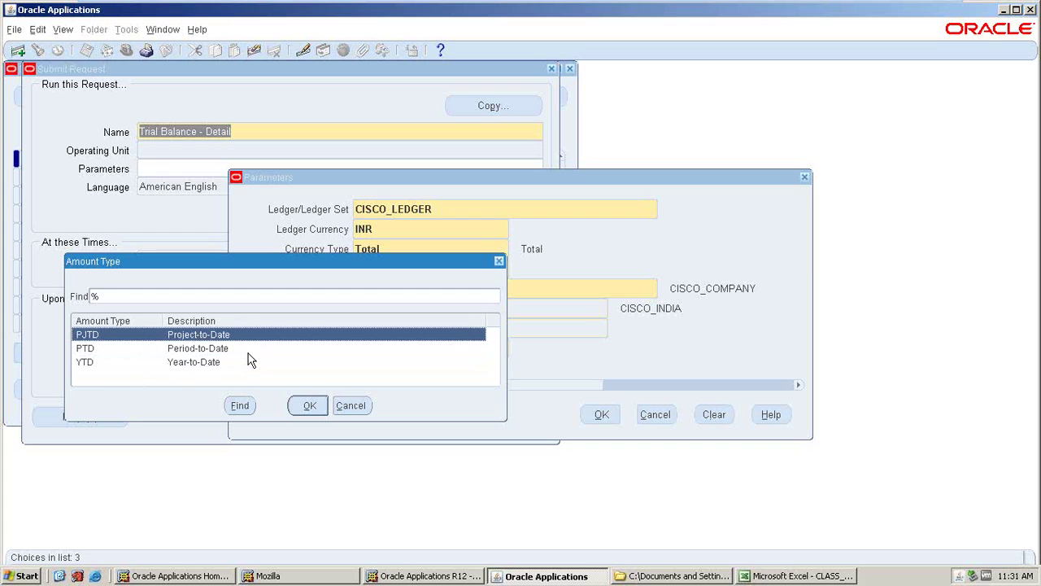
pyautogui.click(188, 353)
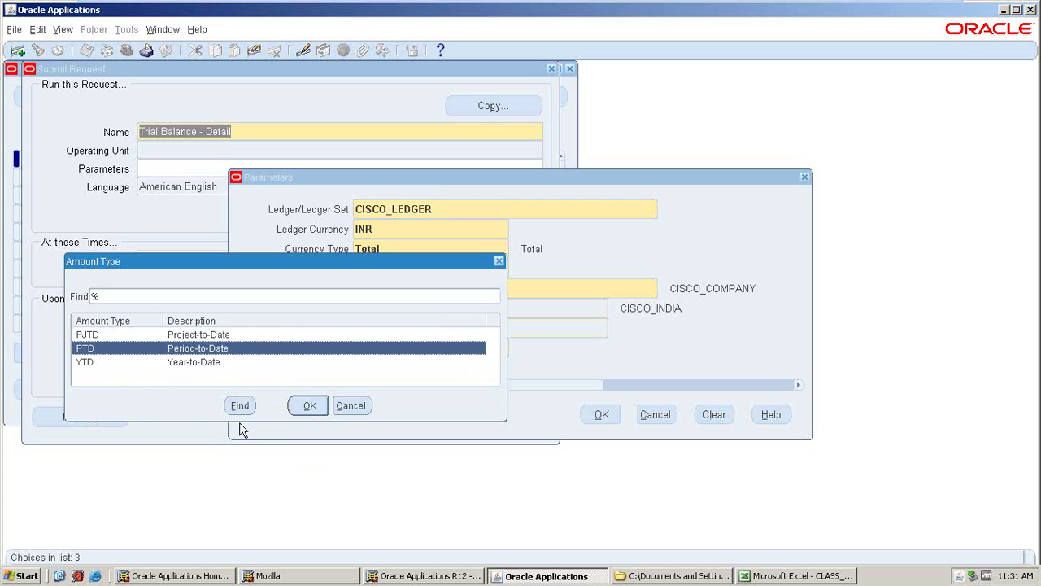
# - Set amount type PTD and submit the Trial Balance - Detail request
pyautogui.click(310, 407)
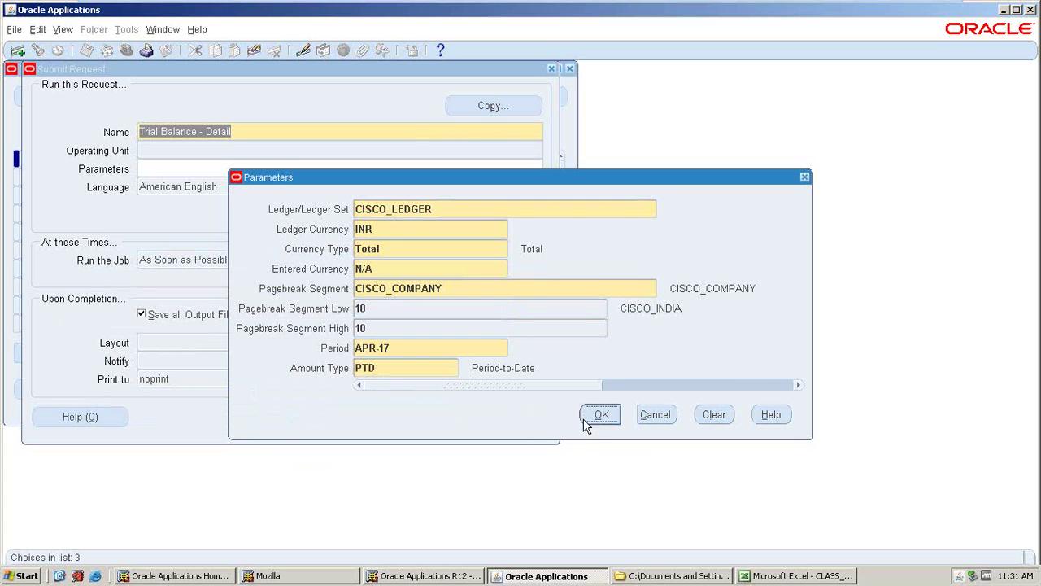
pyautogui.click(601, 417)
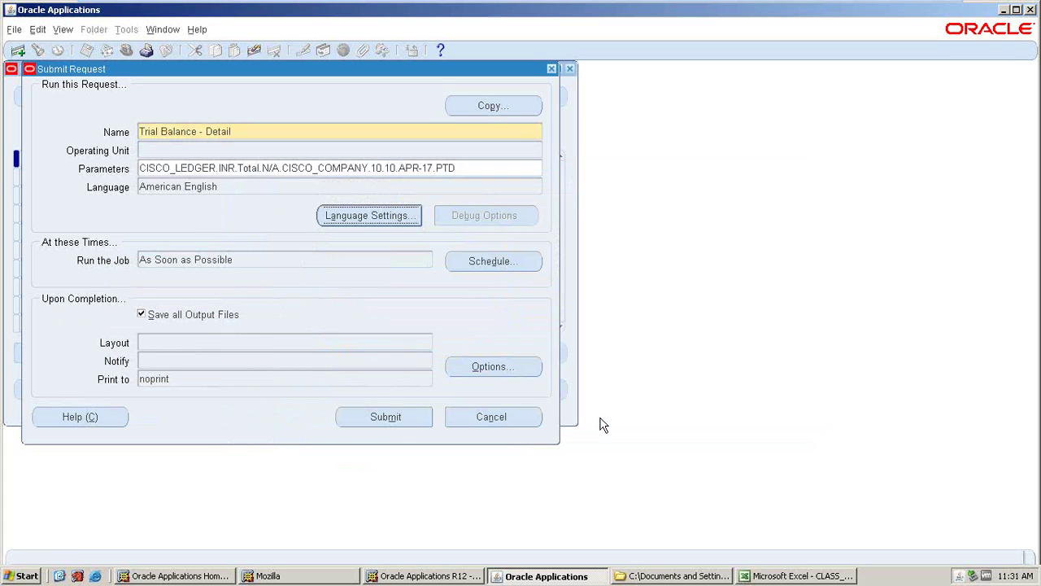
pyautogui.click(389, 422)
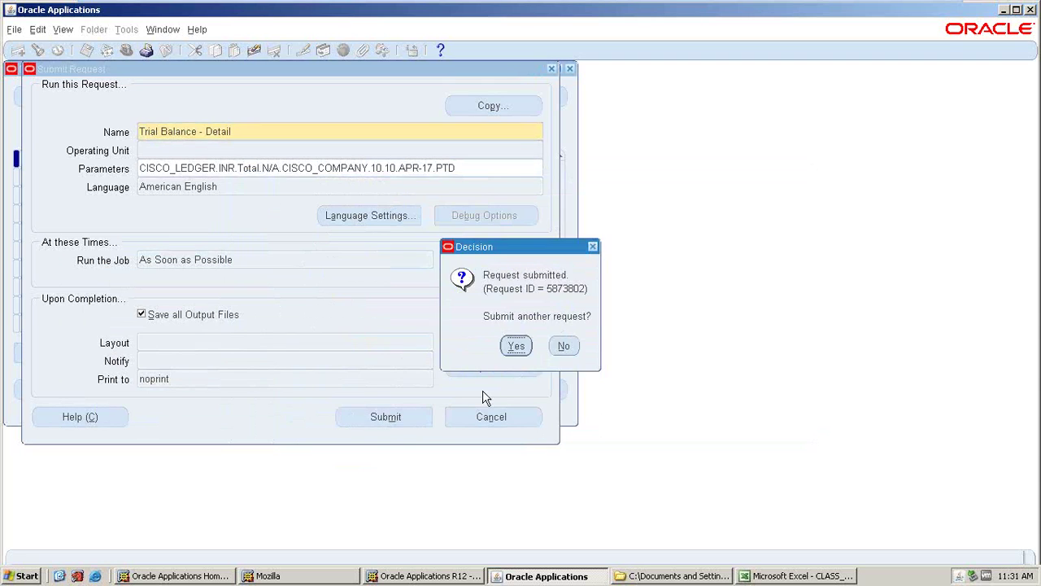
pyautogui.press('Return')
pyautogui.click(458, 393)
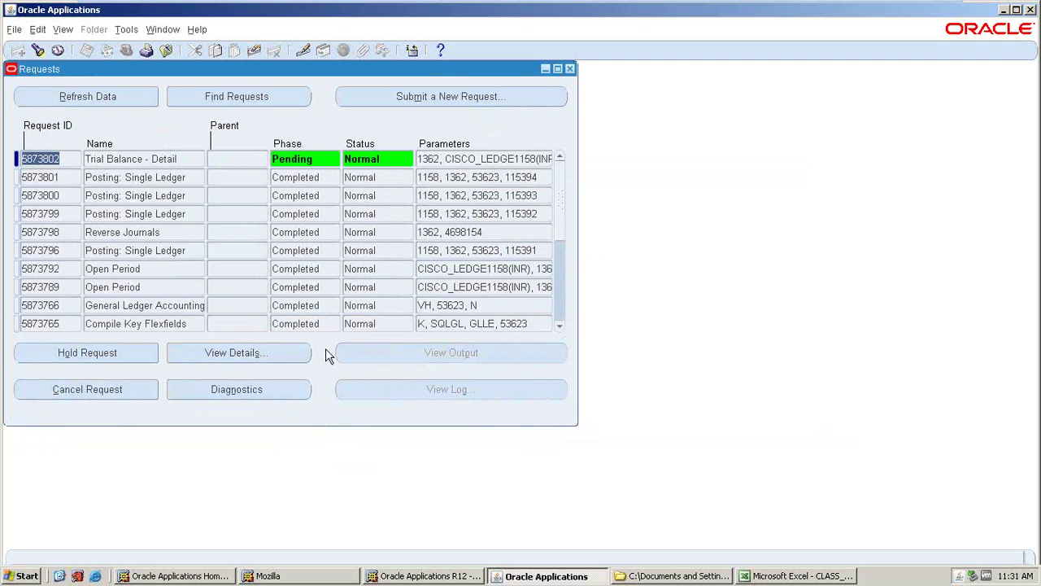
# - Refresh until request 5873802 shows Completed / Normal, then view its output
pyautogui.click(87, 94)
pyautogui.click(87, 91)
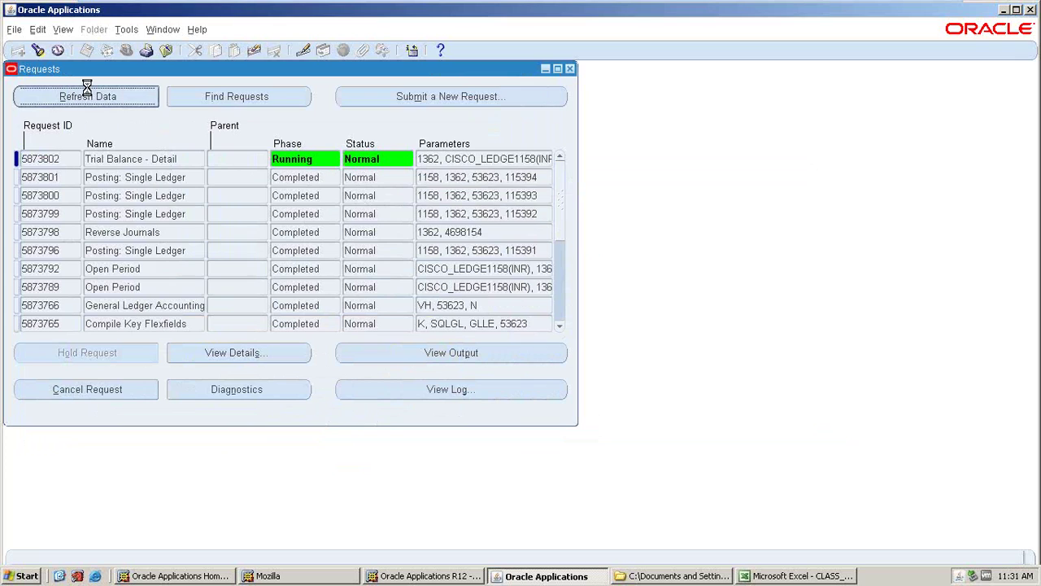
pyautogui.click(88, 93)
pyautogui.click(76, 96)
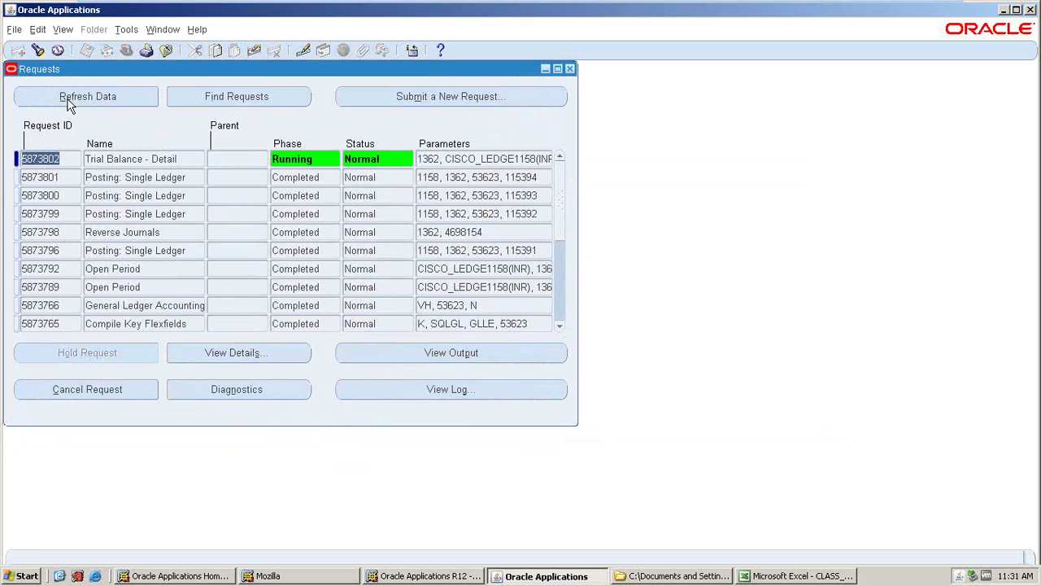
pyautogui.click(68, 99)
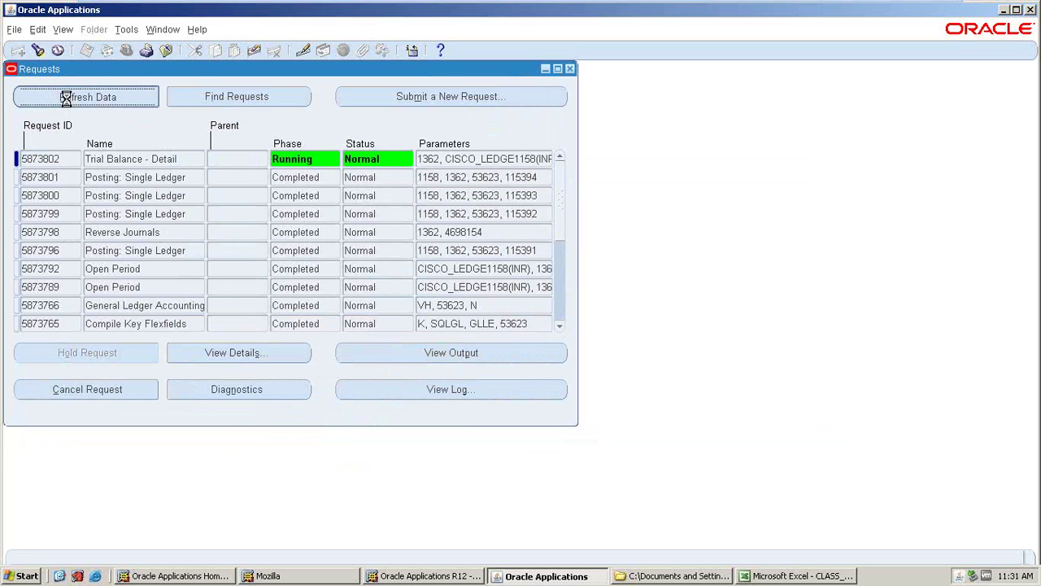
pyautogui.click(66, 99)
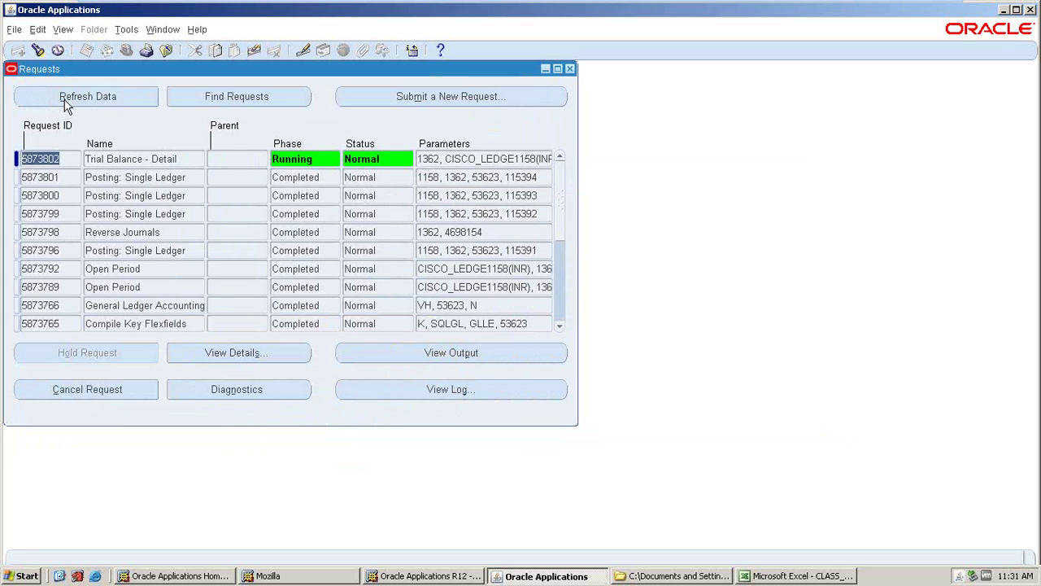
pyautogui.click(65, 97)
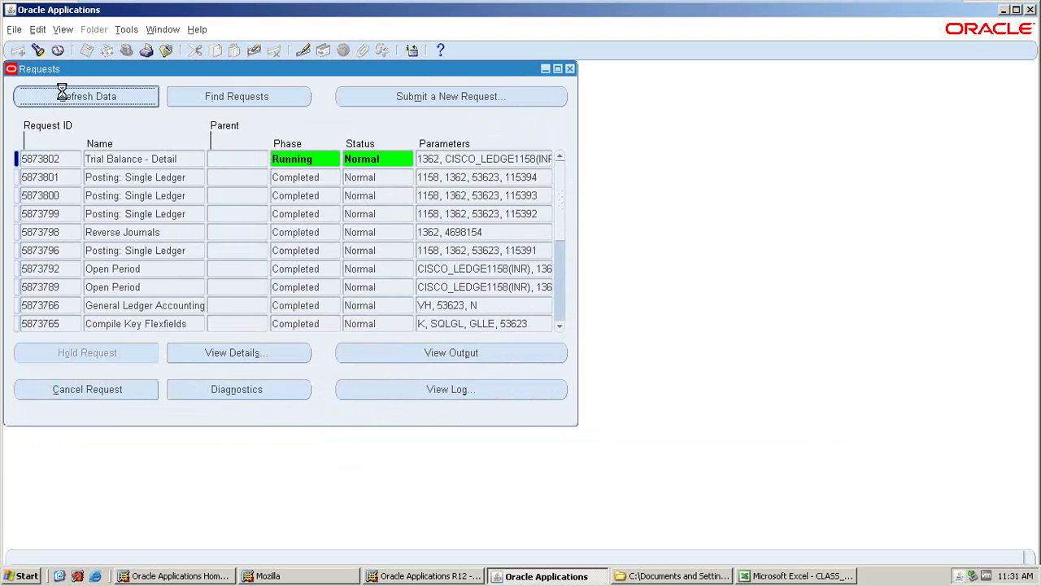
pyautogui.click(103, 103)
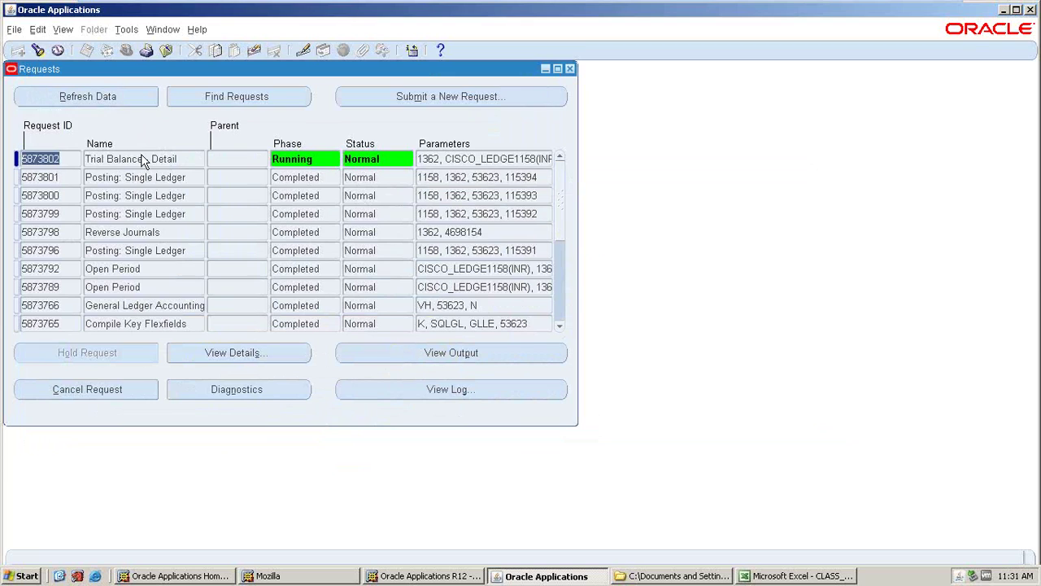
pyautogui.click(102, 96)
pyautogui.click(61, 76)
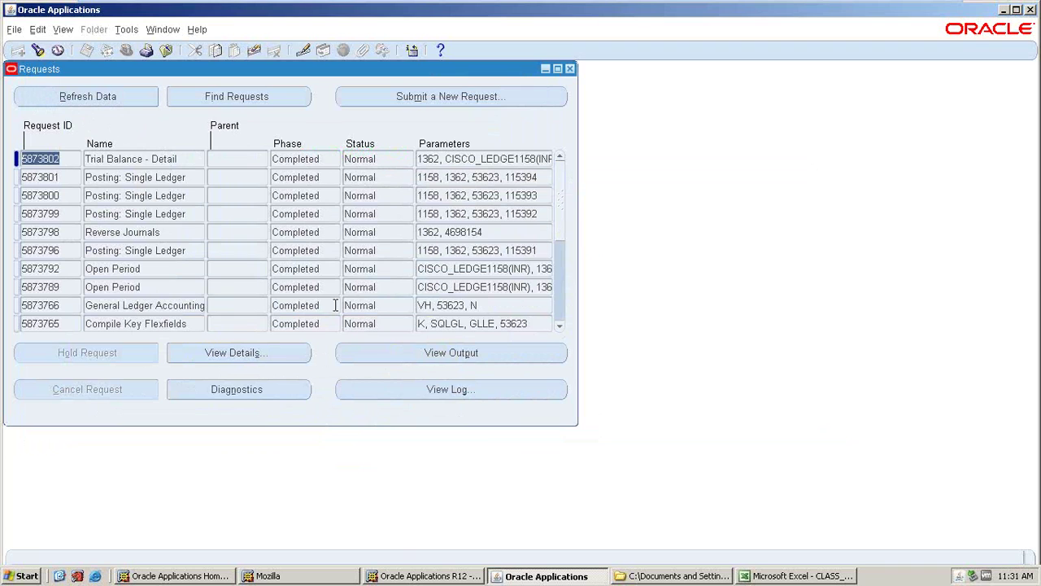
pyautogui.click(414, 357)
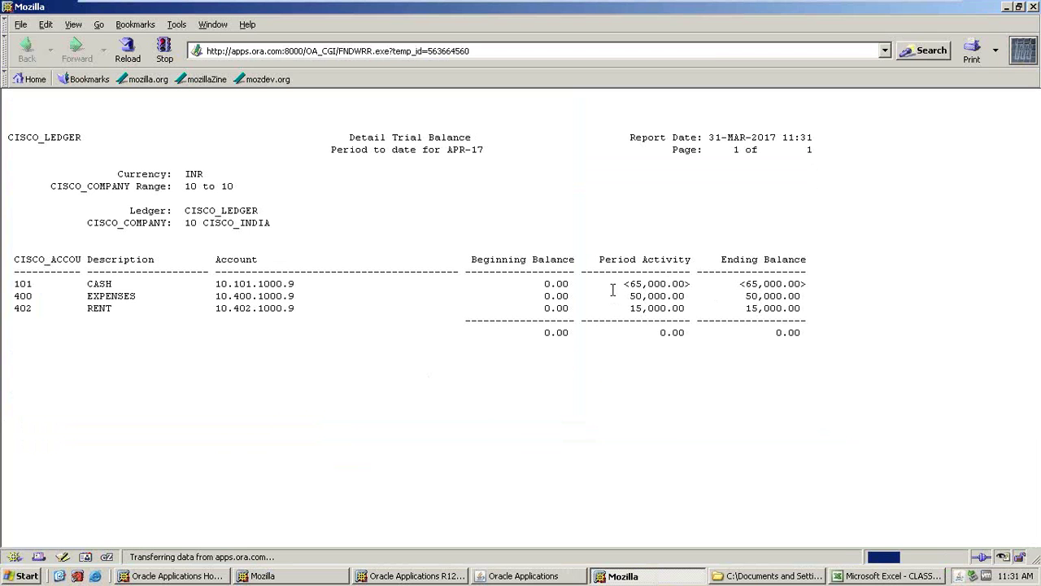
# - Highlight the Expenses 50,000 and Rent 15,000 period activity amounts, then return to Oracle
pyautogui.moveTo(624, 296); pyautogui.dragTo(698, 306)
pyautogui.moveTo(636, 309); pyautogui.dragTo(708, 314)
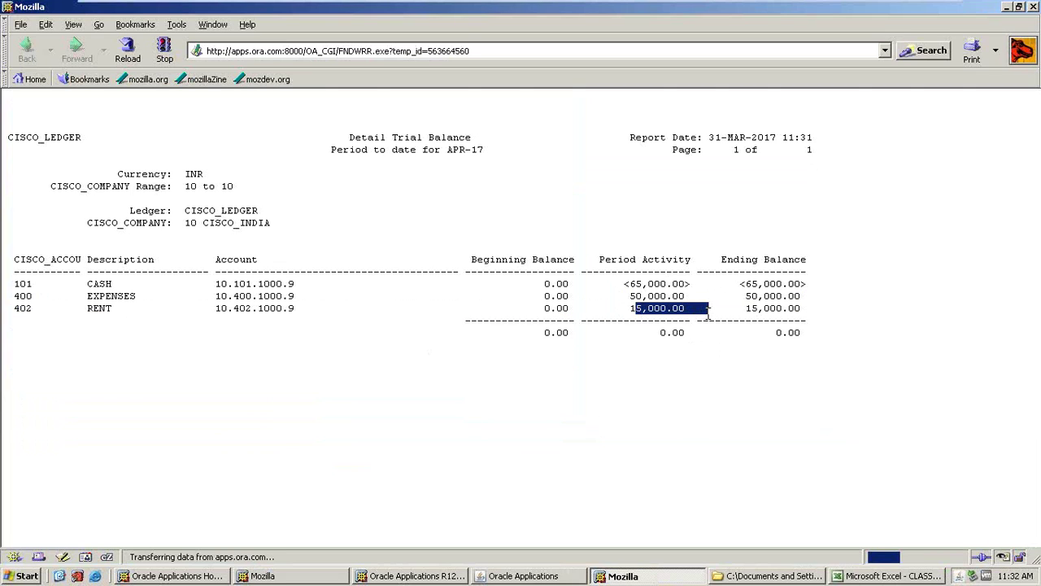
pyautogui.click(613, 315)
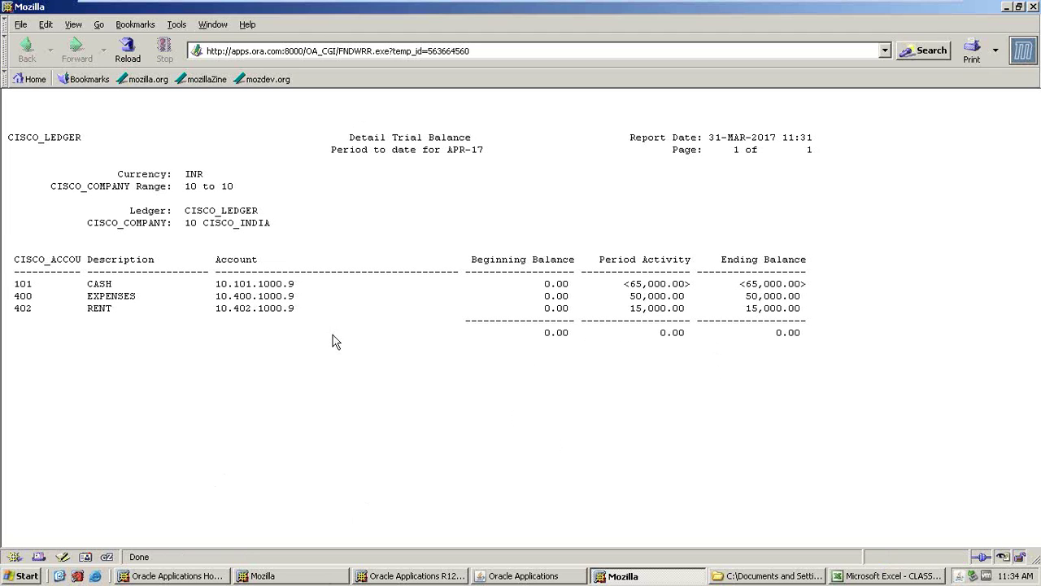
pyautogui.click(498, 576)
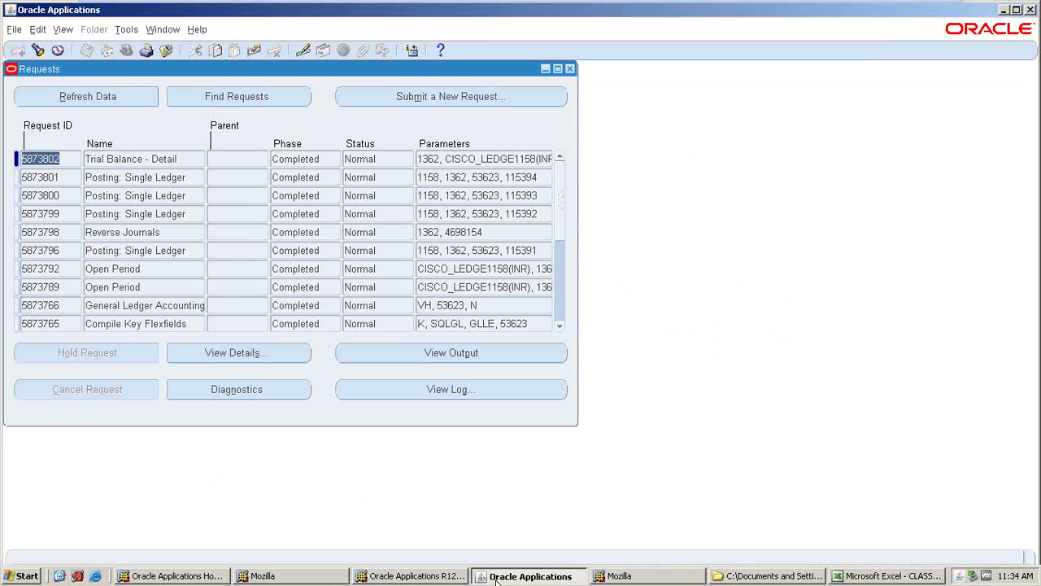
# - Close the Requests window and collapse the CISCO_GL Navigator to top-level groups
pyautogui.click(567, 69)
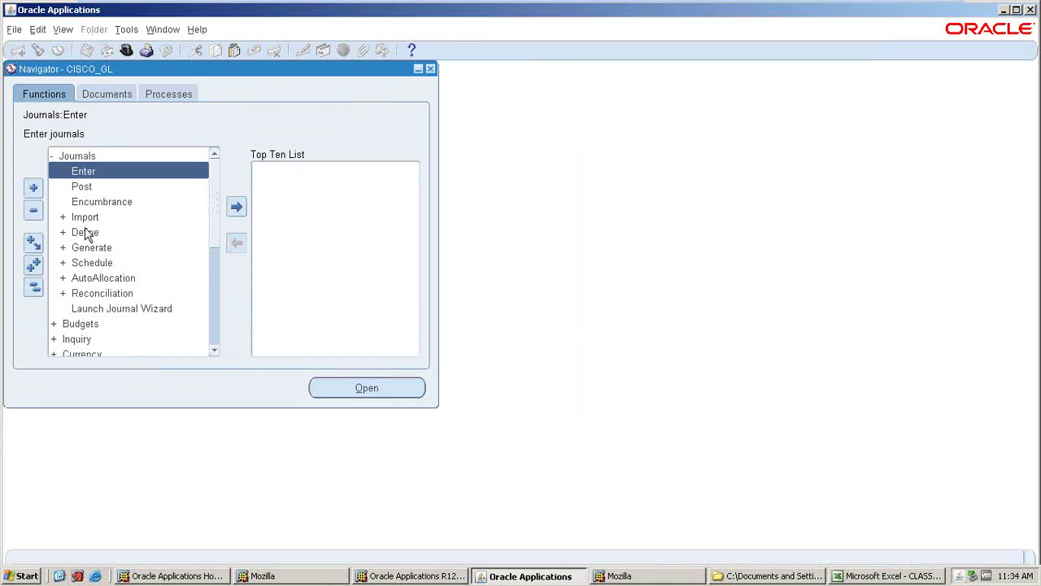
pyautogui.click(34, 288)
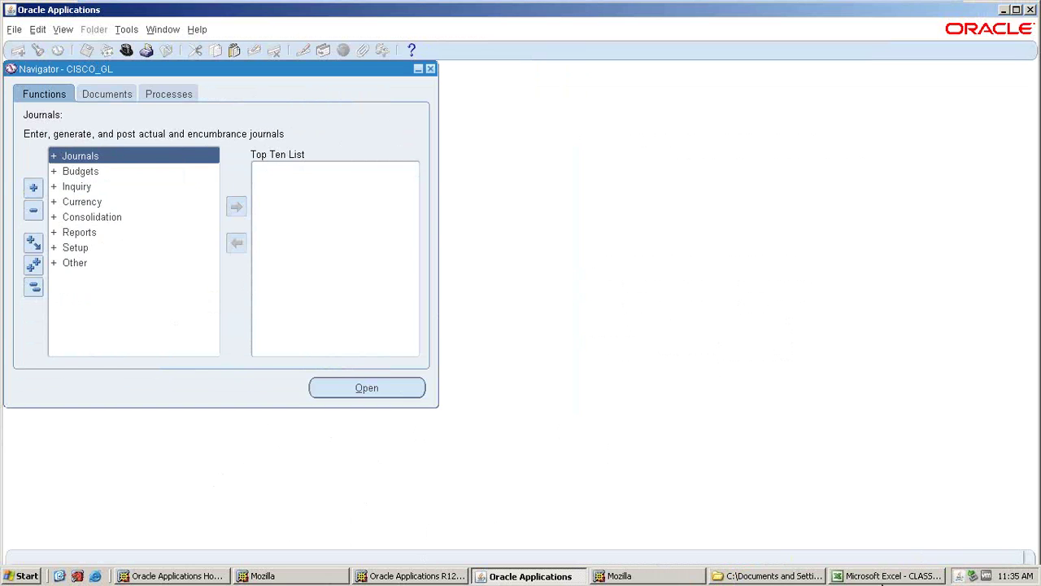
# - Fill the CREATE STANDARD JOURNALS cell A6 yellow and enter RECURRING JOURNALS in A8
pyautogui.click(885, 580)
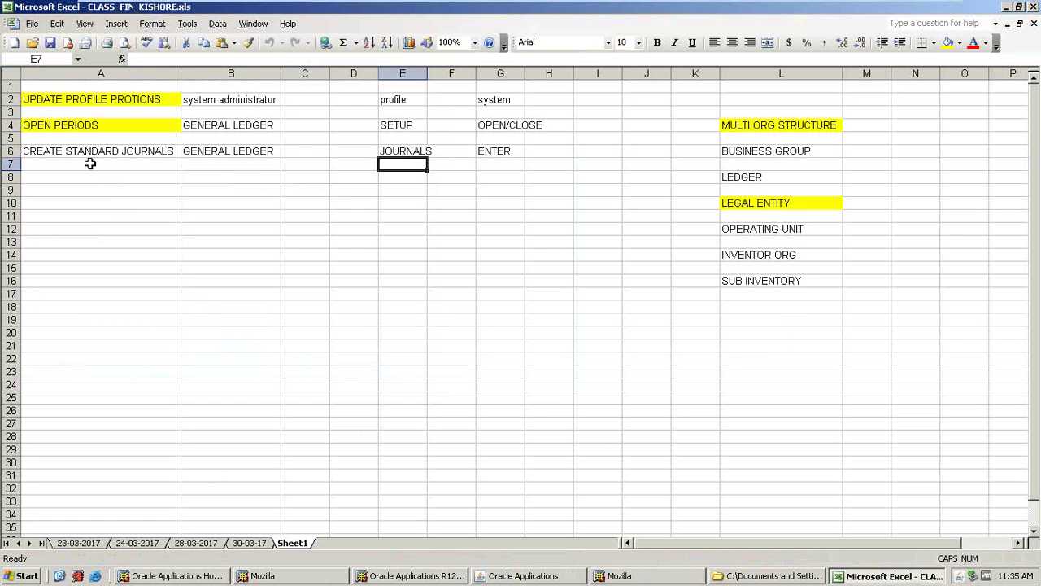
pyautogui.click(89, 152)
pyautogui.click(947, 42)
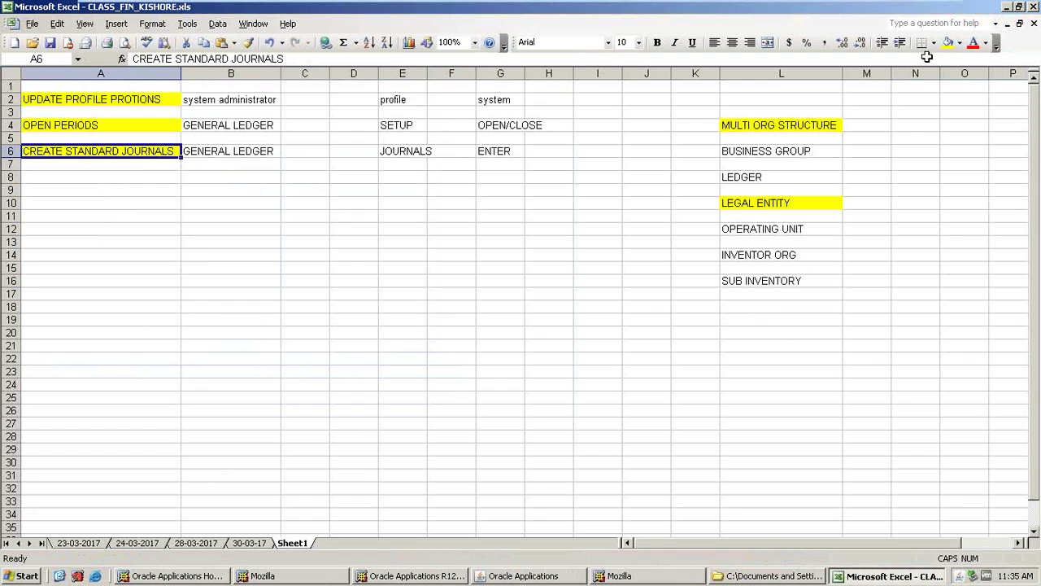
pyautogui.click(87, 180)
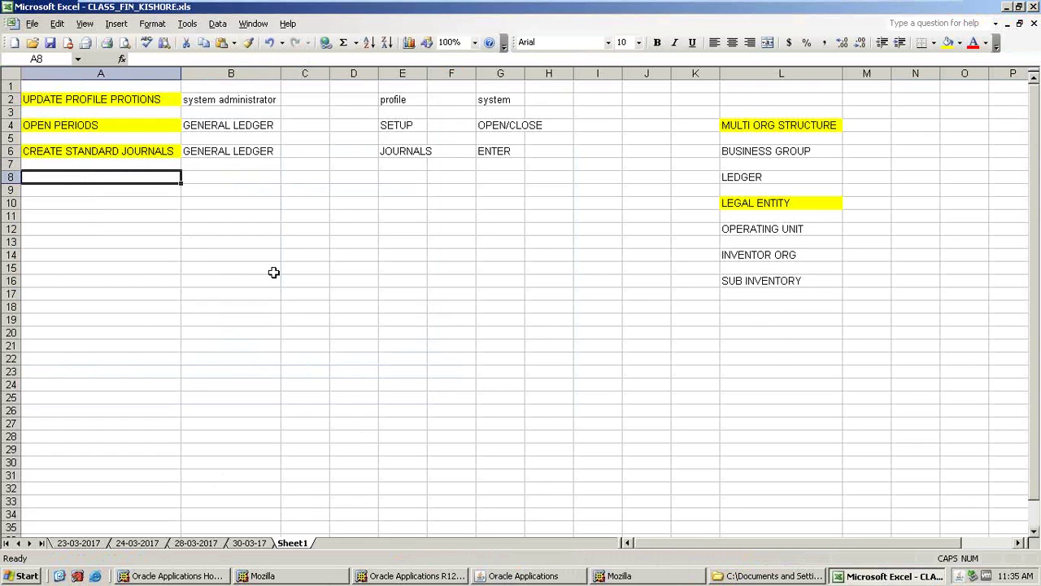
pyautogui.write('RECURRING JOURNALS')
pyautogui.press('Tab')
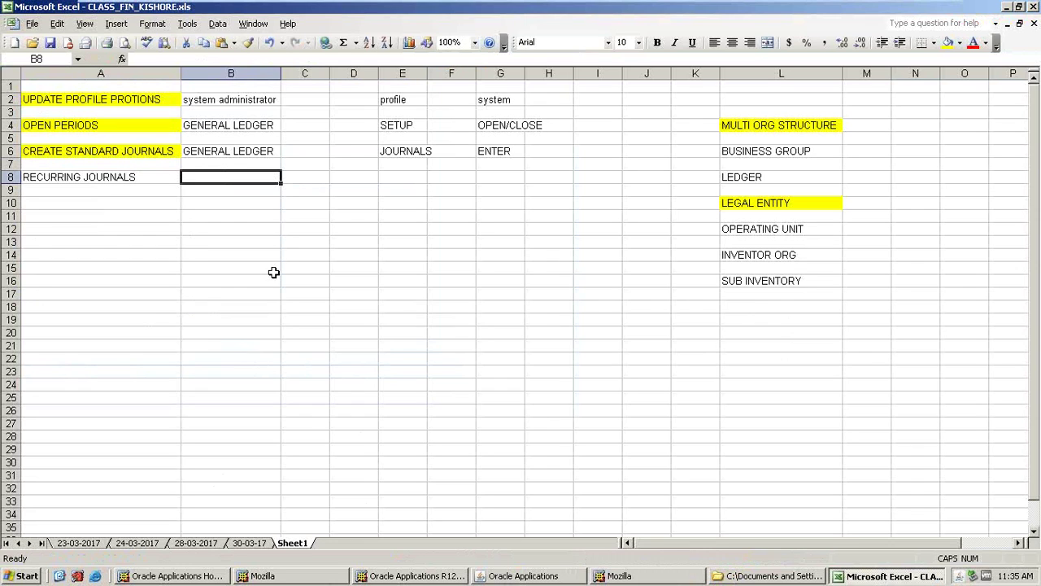
# - Enter REPEATING in L21, then go back to the Oracle Navigator
pyautogui.click(748, 341)
pyautogui.write('REIE')
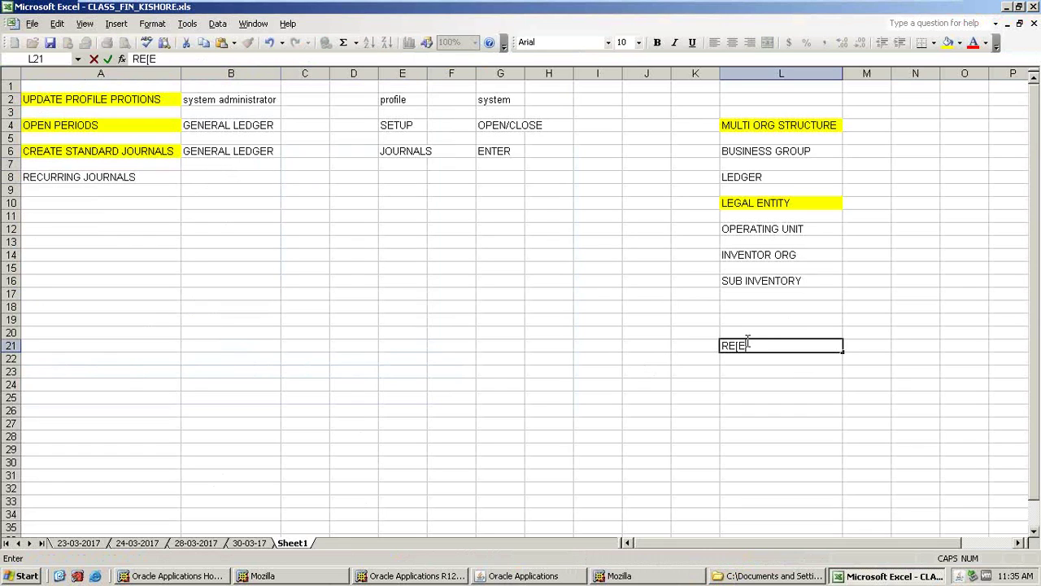
pyautogui.press('BackSpace')
pyautogui.press('BackSpace')
pyautogui.write('PEATING')
pyautogui.press('Return')
pyautogui.press('Return')
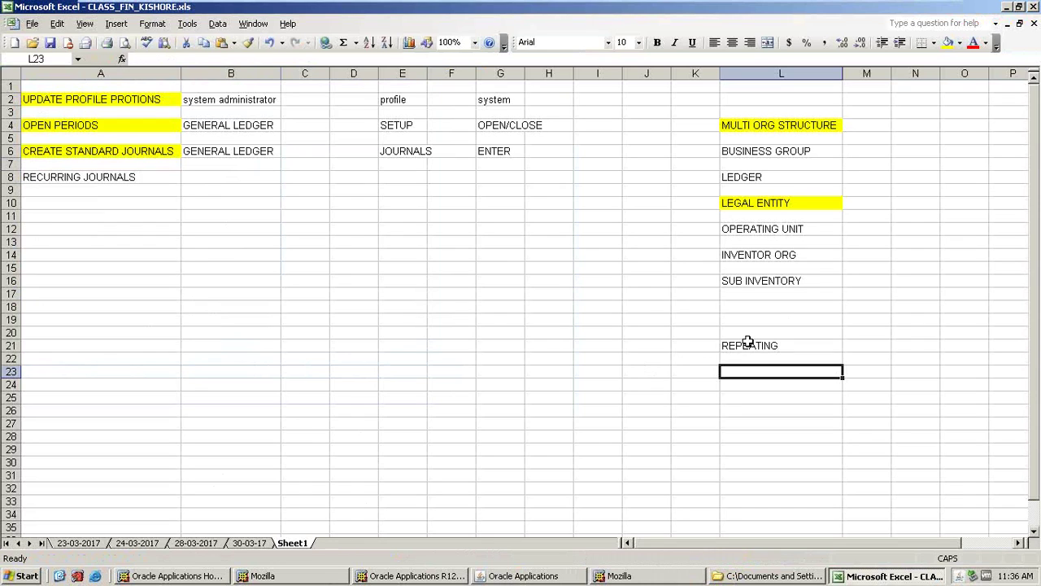
pyautogui.click(517, 579)
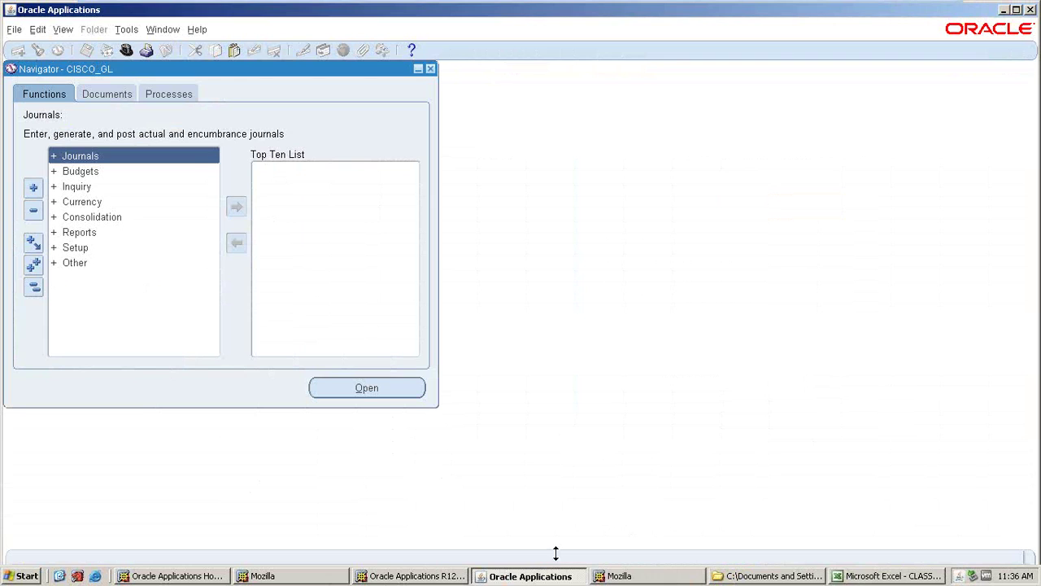
# - Expand Journals > Define in the Navigator and select Recurring
pyautogui.click(844, 577)
pyautogui.click(845, 577)
pyautogui.doubleClick(81, 157)
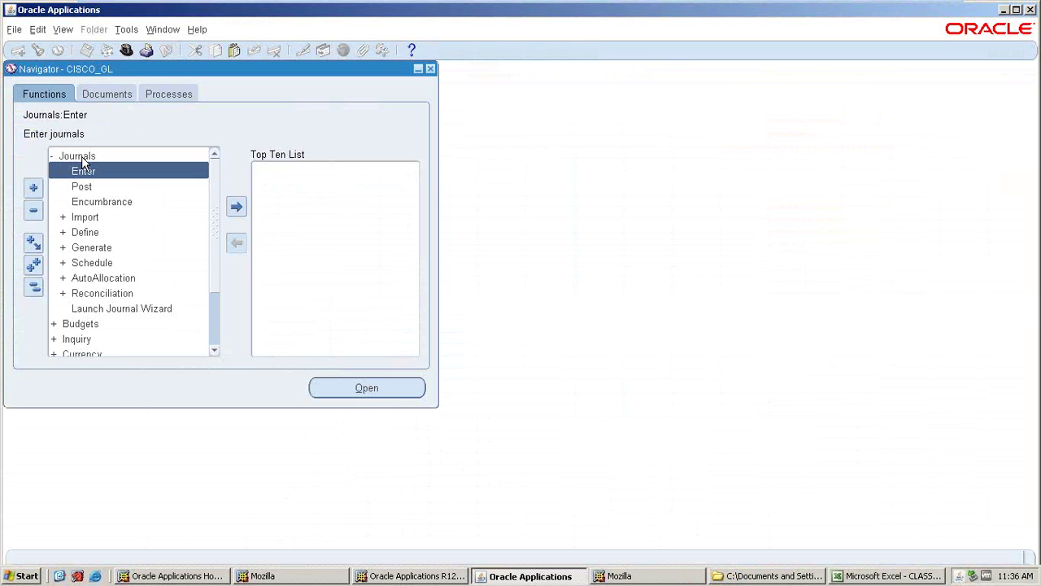
pyautogui.doubleClick(84, 233)
pyautogui.click(101, 262)
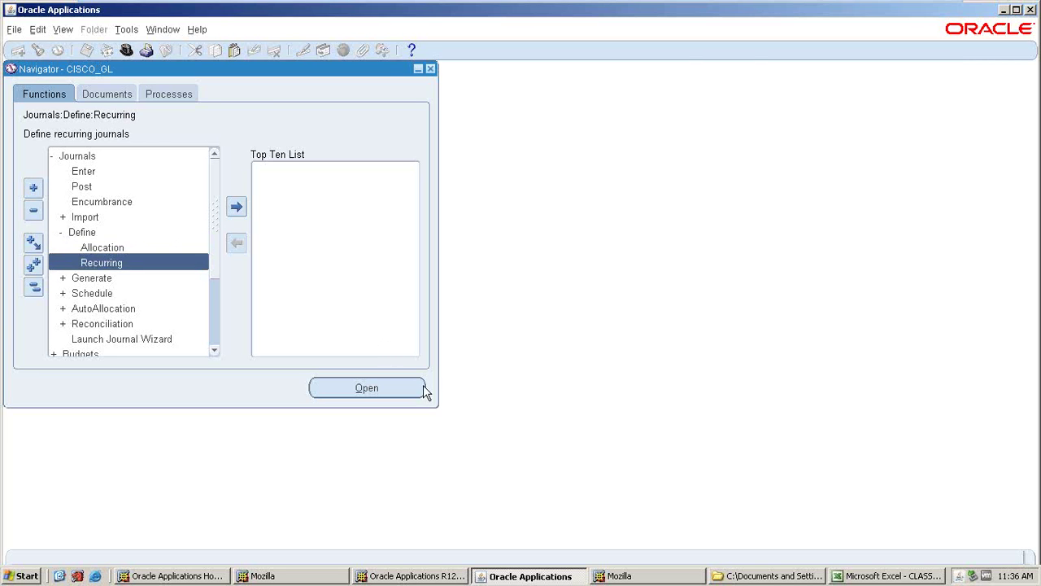
# - In the Excel notes, enter JOURNALS in B8, RECURRING in C8 and DEFINE in E8
pyautogui.hotkey('alt', 'Tab')
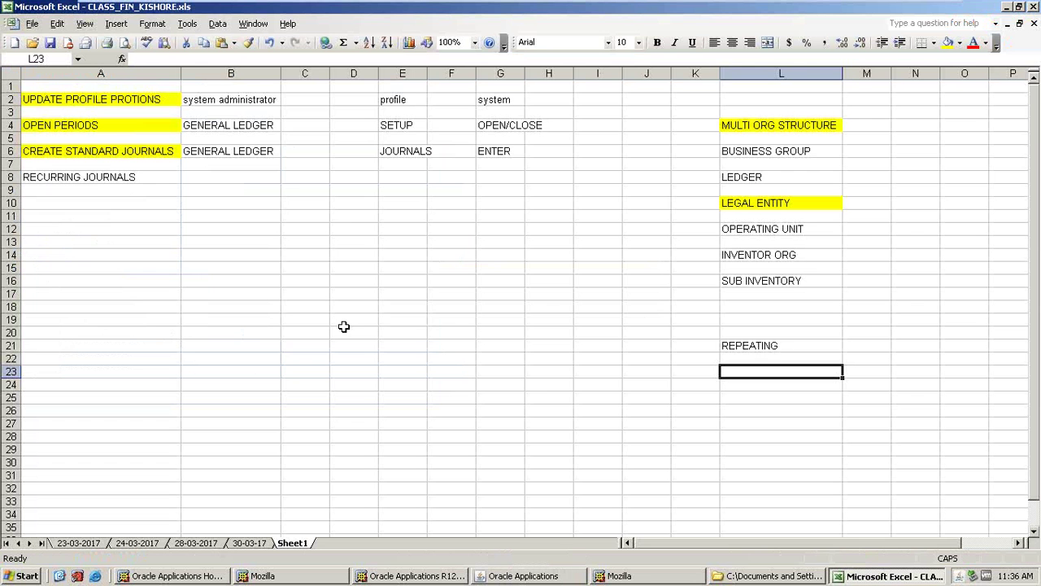
pyautogui.click(235, 180)
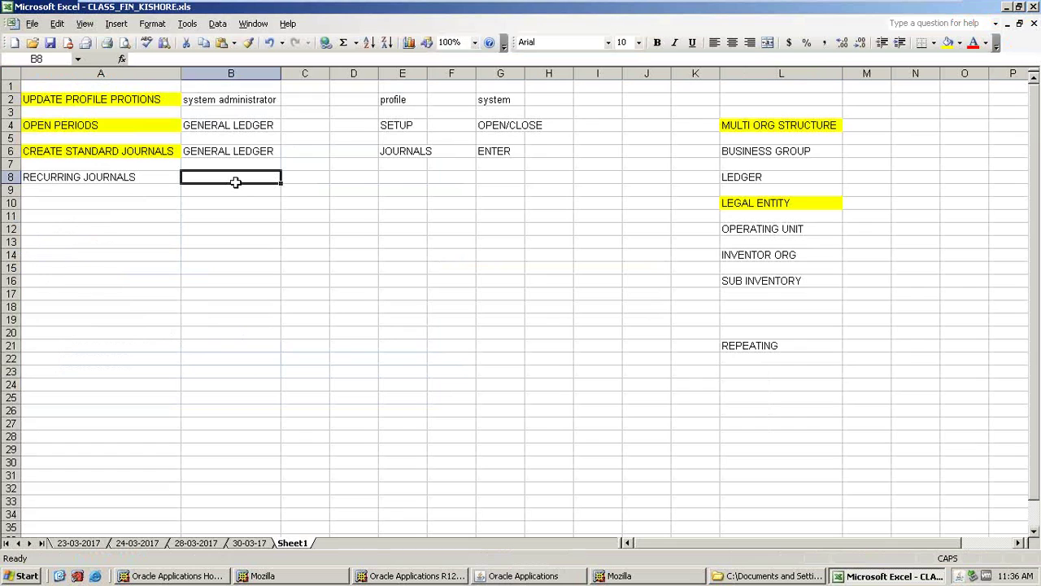
pyautogui.write('JOURNALS')
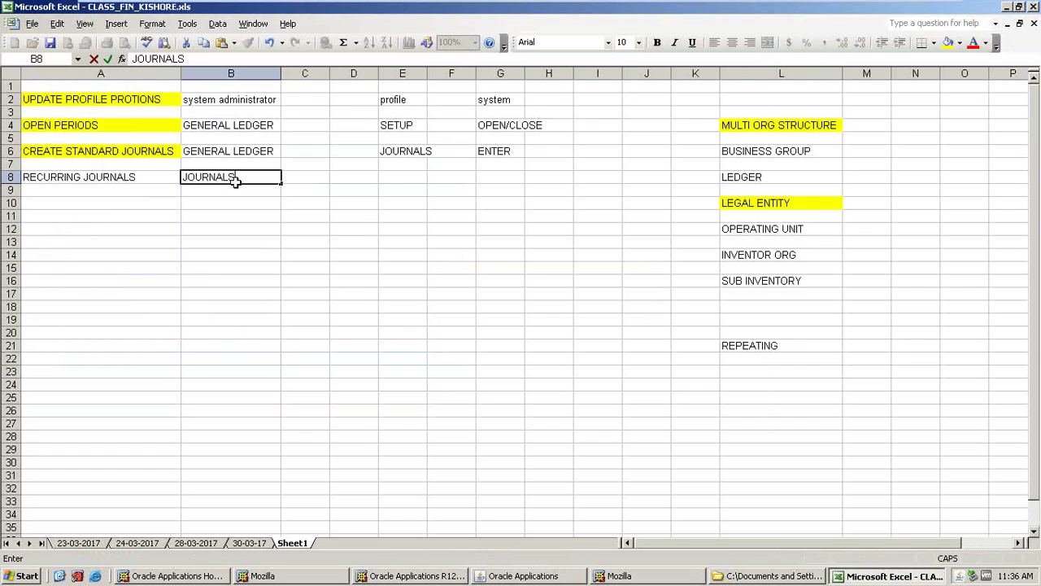
pyautogui.press('Tab')
pyautogui.write('RECURRING')
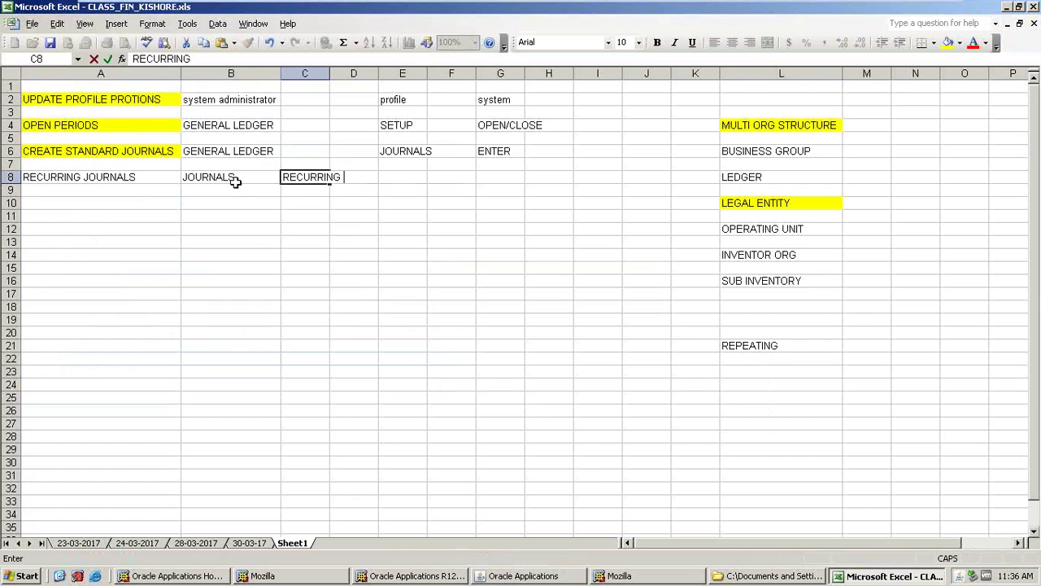
pyautogui.press('Tab')
pyautogui.write('D')
pyautogui.press('BackSpace')
pyautogui.press('Tab')
pyautogui.write('DEFINE')
pyautogui.press('Return')
# - After checking the Oracle path order, correct row 8 to DEFINE in C8 and RECURRING in E8
pyautogui.hotkey('alt', 'Tab')
pyautogui.hotkey('alt', 'Tab')
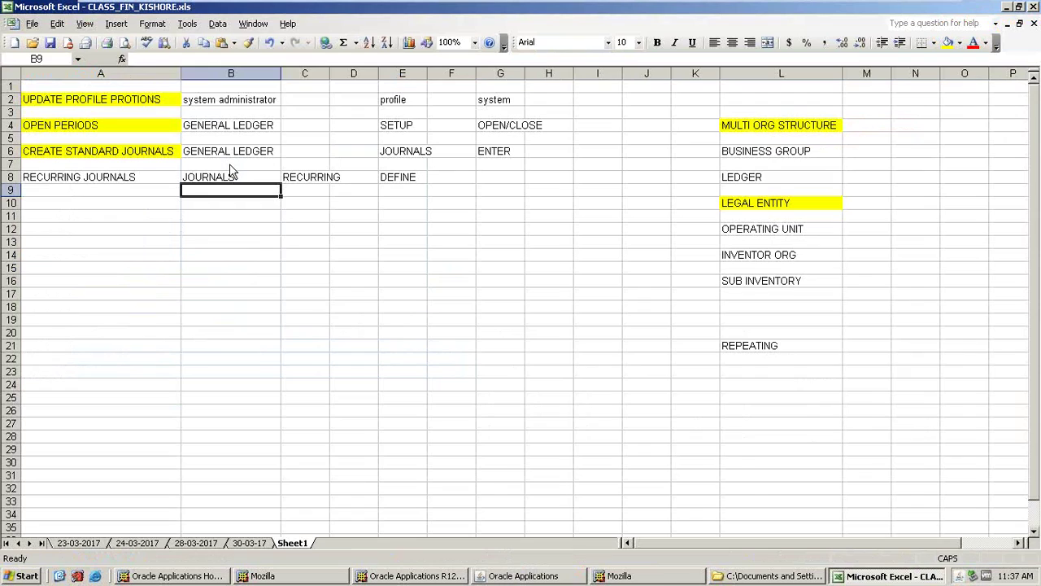
pyautogui.click(303, 174)
pyautogui.write('DEFINE')
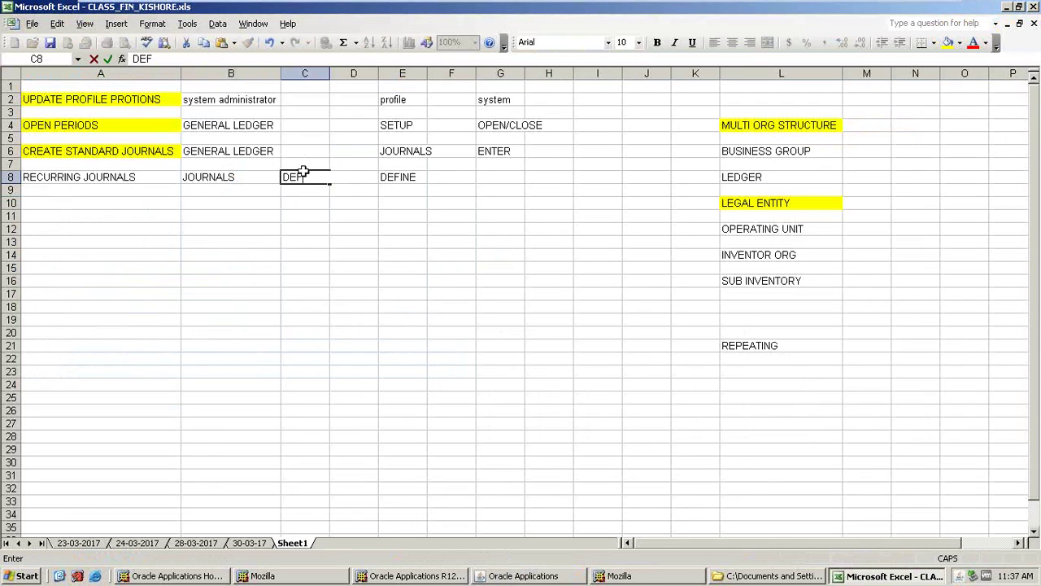
pyautogui.press('Tab')
pyautogui.press('Tab')
pyautogui.write('REUC')
pyautogui.press('BackSpace')
pyautogui.write('CU')
pyautogui.press('BackSpace')
pyautogui.press('BackSpace')
pyautogui.press('BackSpace')
pyautogui.write('CURRING')
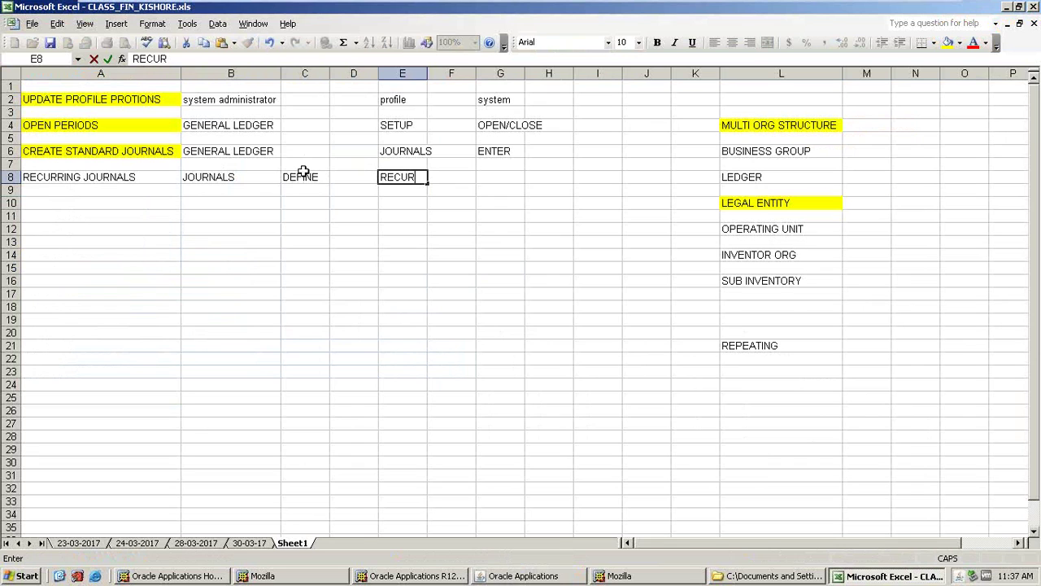
pyautogui.press('Return')
# - Bring back the recurring journal formula window and enter batch name CISCO_RECURRING JE
pyautogui.hotkey('alt', 'Tab')
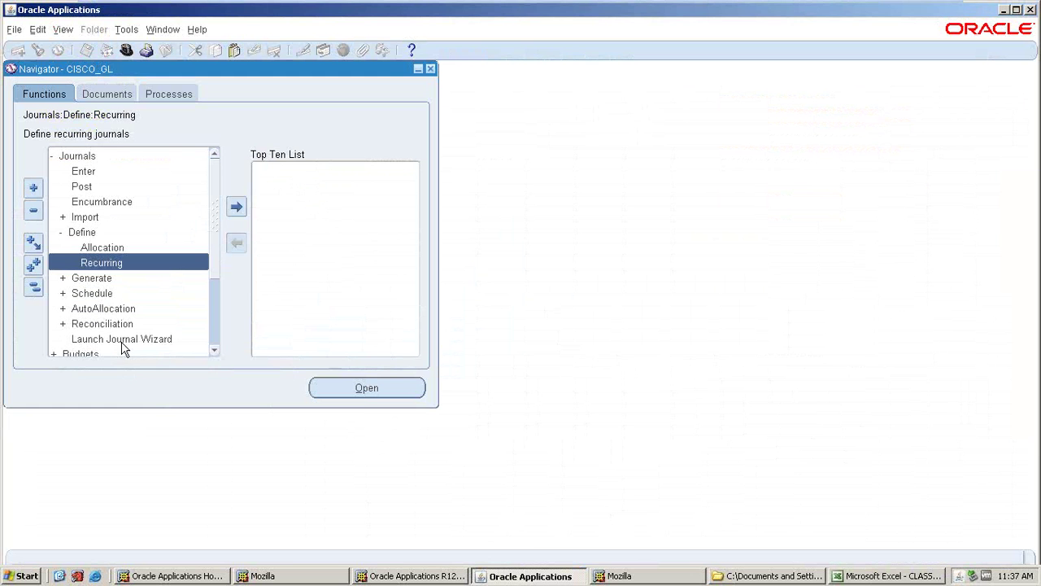
pyautogui.click(90, 266)
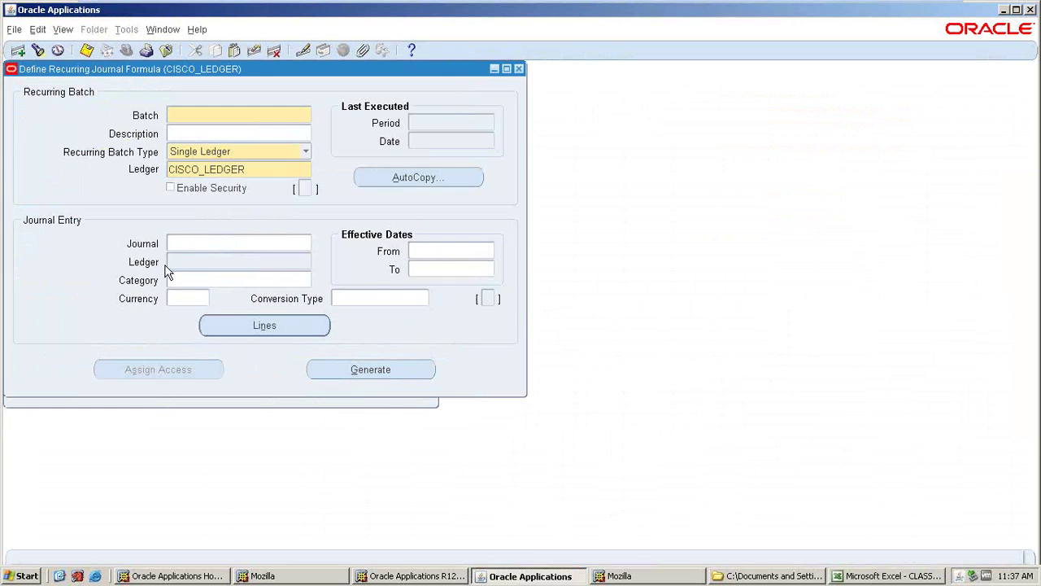
pyautogui.moveTo(299, 73); pyautogui.dragTo(679, 114)
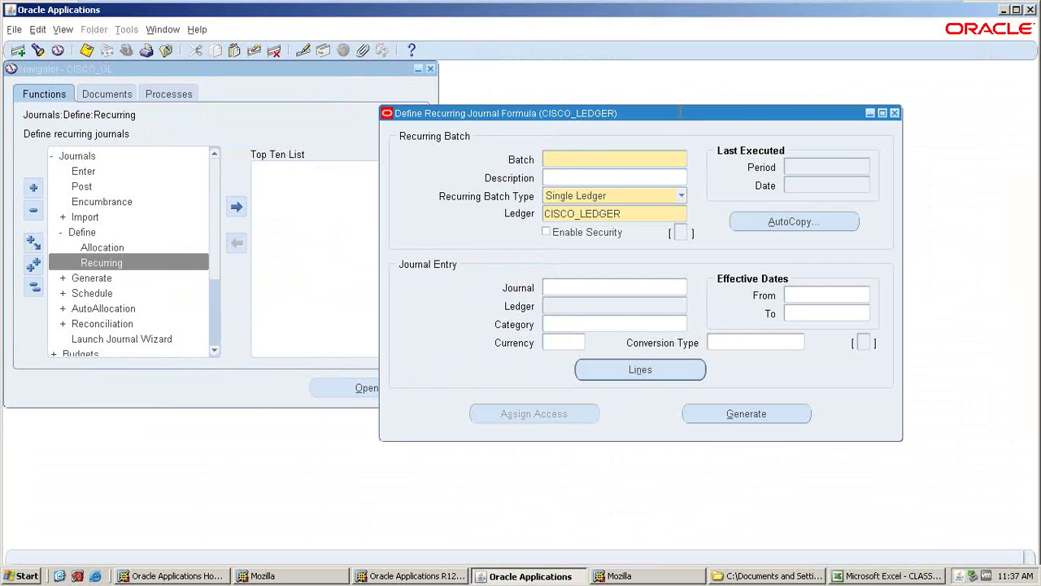
pyautogui.write('CISCO')
pyautogui.write('_REU')
pyautogui.write('URRING JE')
# - Copy the batch name into the Description and Journal name fields
pyautogui.tripleClick(655, 159)
pyautogui.hotkey('ctrl', 'c')
pyautogui.click(598, 176)
pyautogui.hotkey('ctrl', 'v')
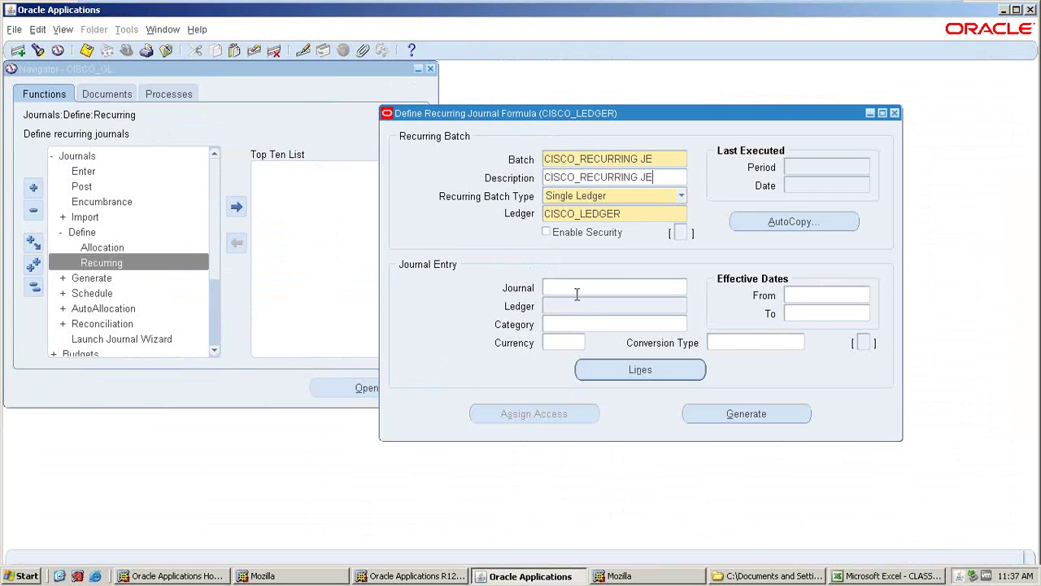
pyautogui.click(578, 288)
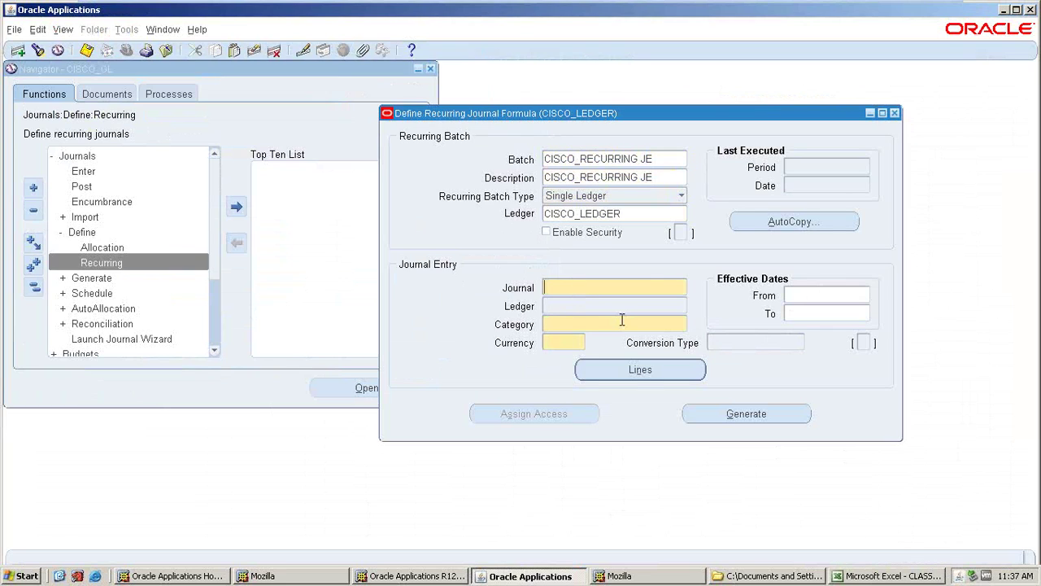
pyautogui.hotkey('ctrl', 'v')
pyautogui.press('Tab')
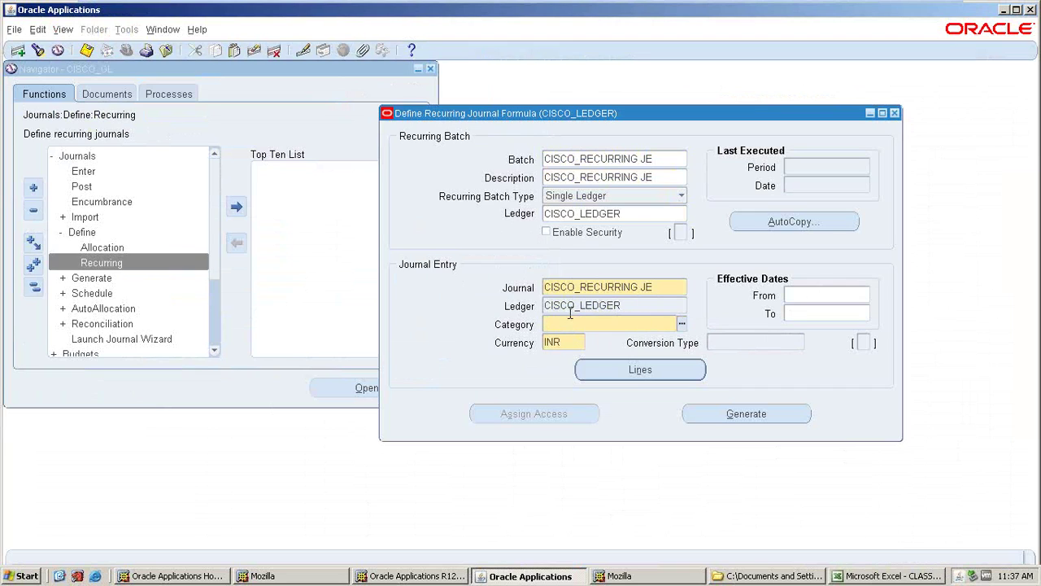
# - Choose Adjustment as the journal category
pyautogui.write('ADJU')
pyautogui.click(19, 156)
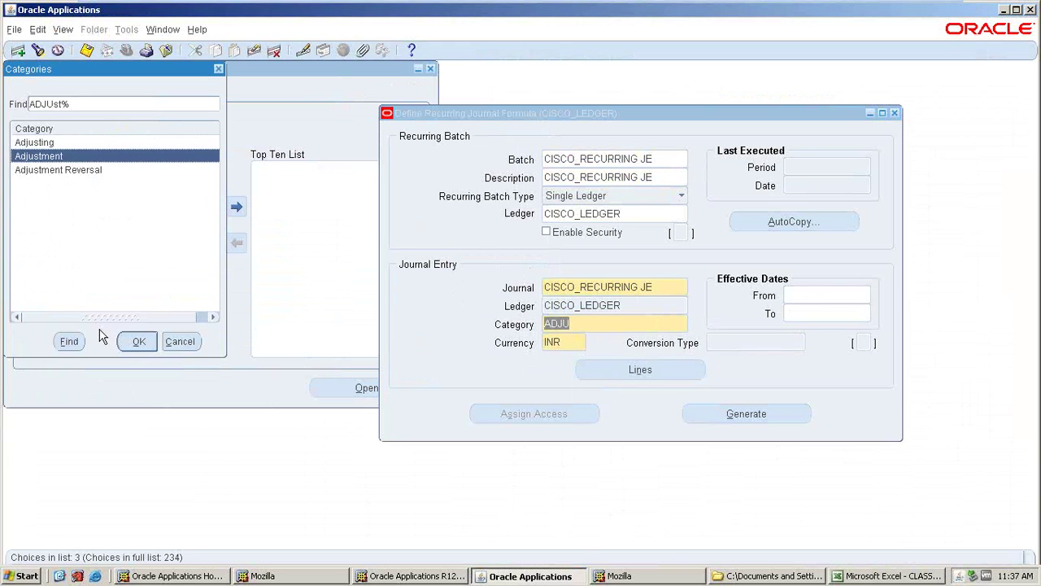
pyautogui.click(138, 341)
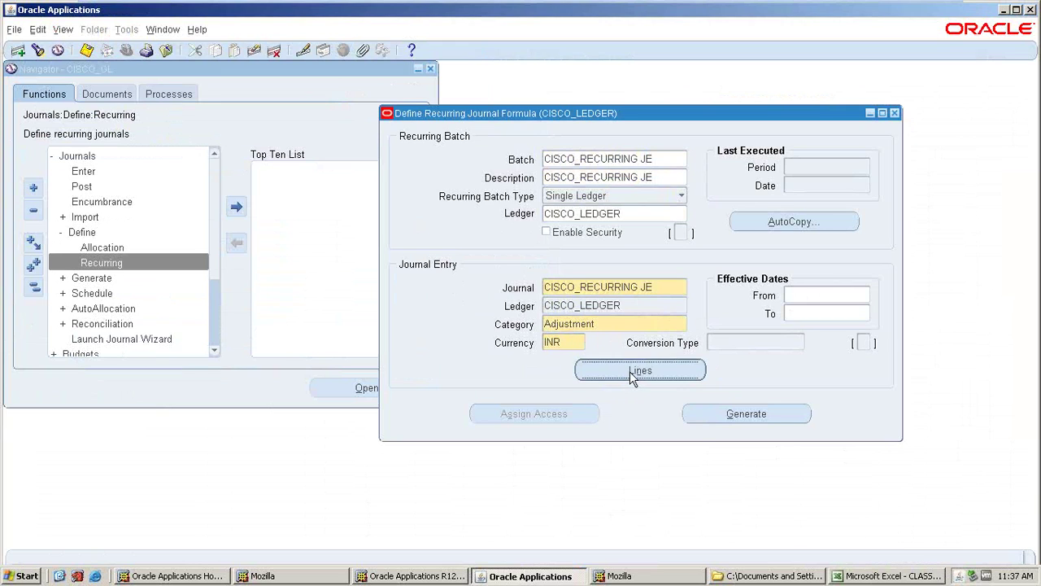
pyautogui.click(633, 376)
# - Create line 1 with account 10.401.1000.9 (company 10, account 401 SALARY, department 1000)
pyautogui.write('1')
pyautogui.press('Tab')
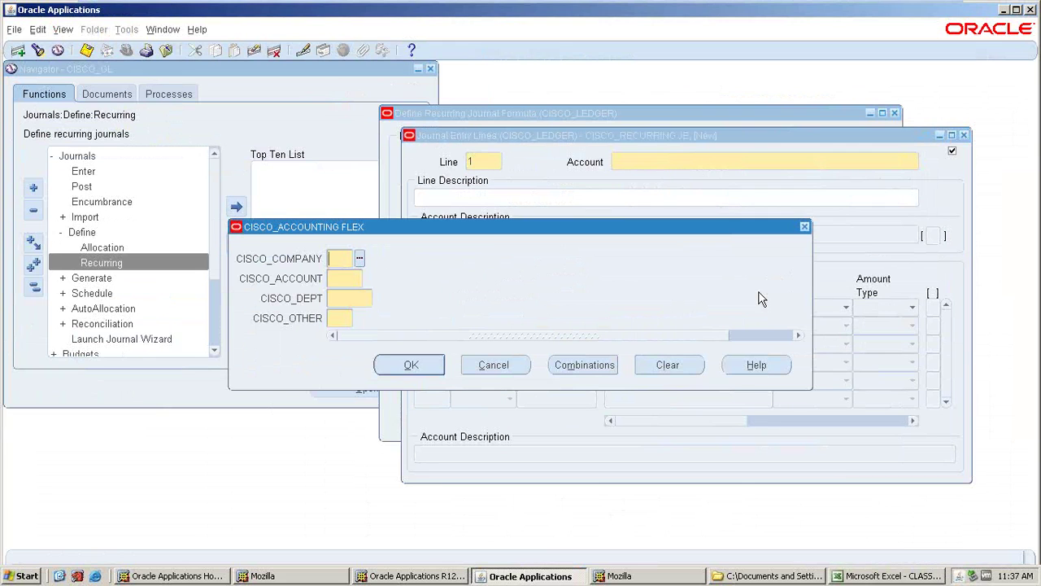
pyautogui.click(360, 259)
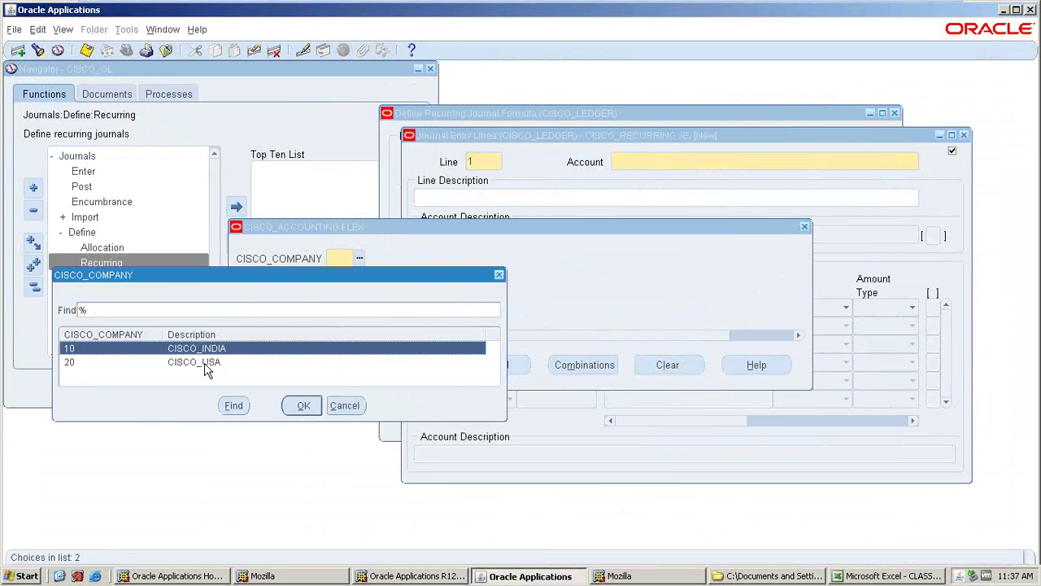
pyautogui.click(311, 405)
pyautogui.click(370, 280)
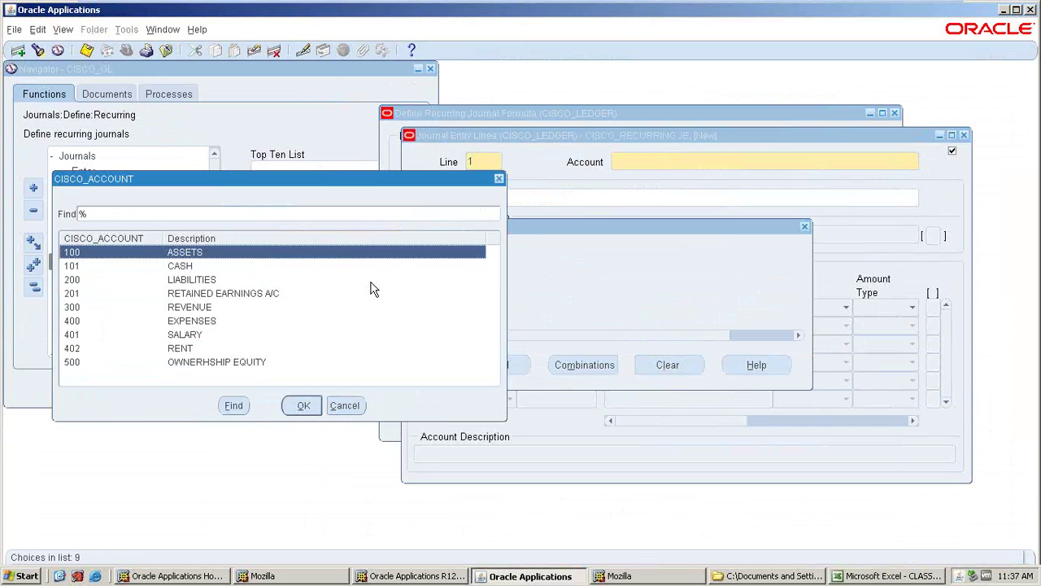
pyautogui.click(189, 335)
pyautogui.click(192, 324)
pyautogui.click(194, 335)
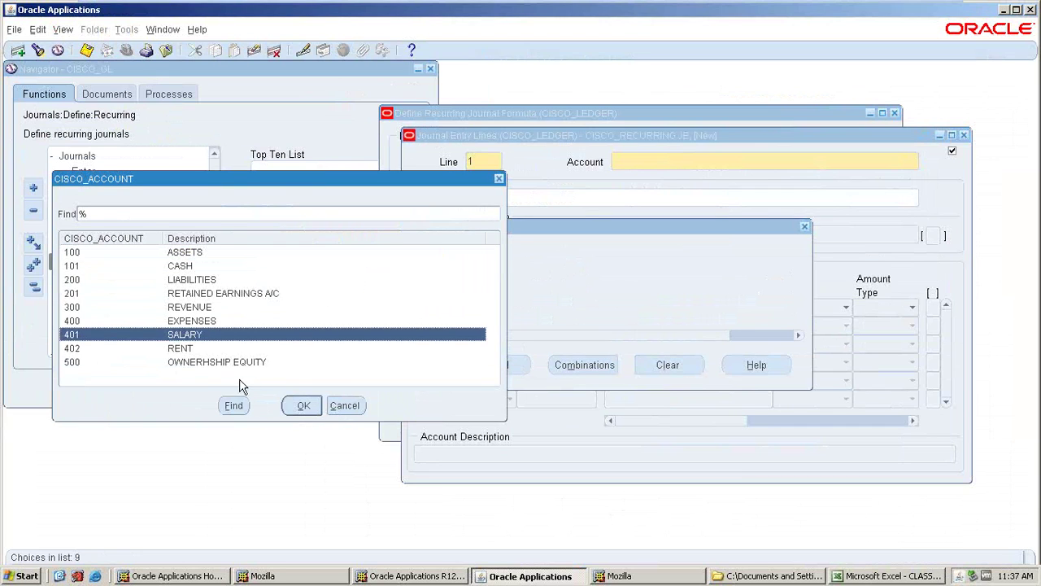
pyautogui.click(301, 407)
pyautogui.click(382, 299)
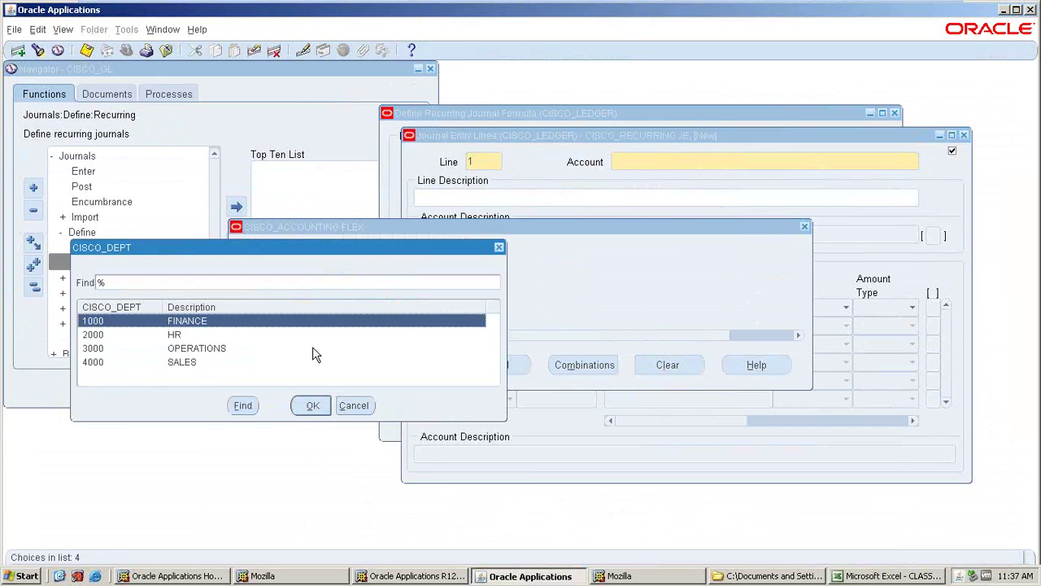
pyautogui.click(306, 405)
pyautogui.click(395, 360)
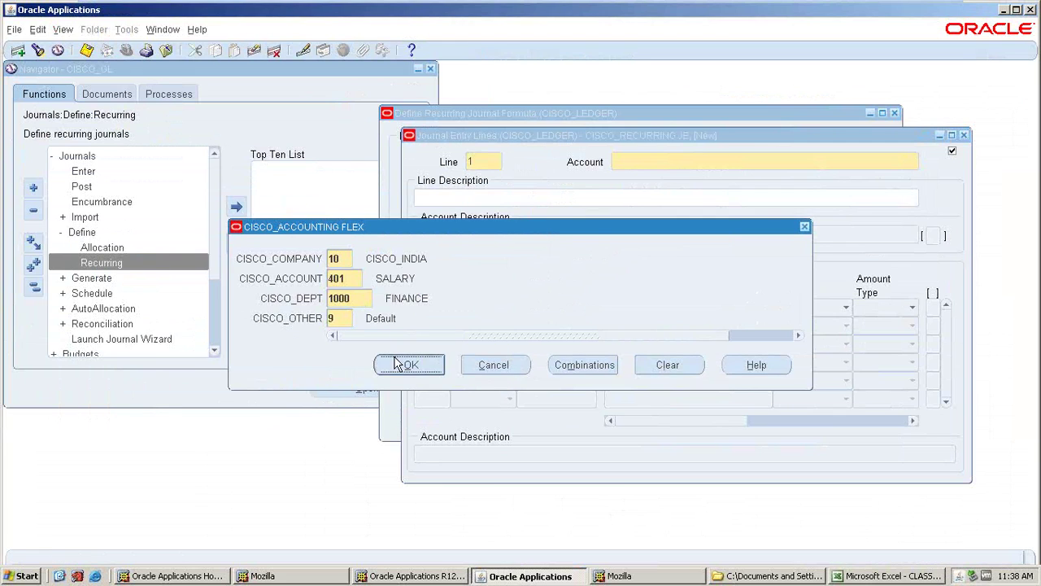
# - Describe line 1 as SALARY, enter 50000 for formula step 1, and save
pyautogui.write('A')
pyautogui.press('BackSpace')
pyautogui.write('SALARY')
pyautogui.press('Tab')
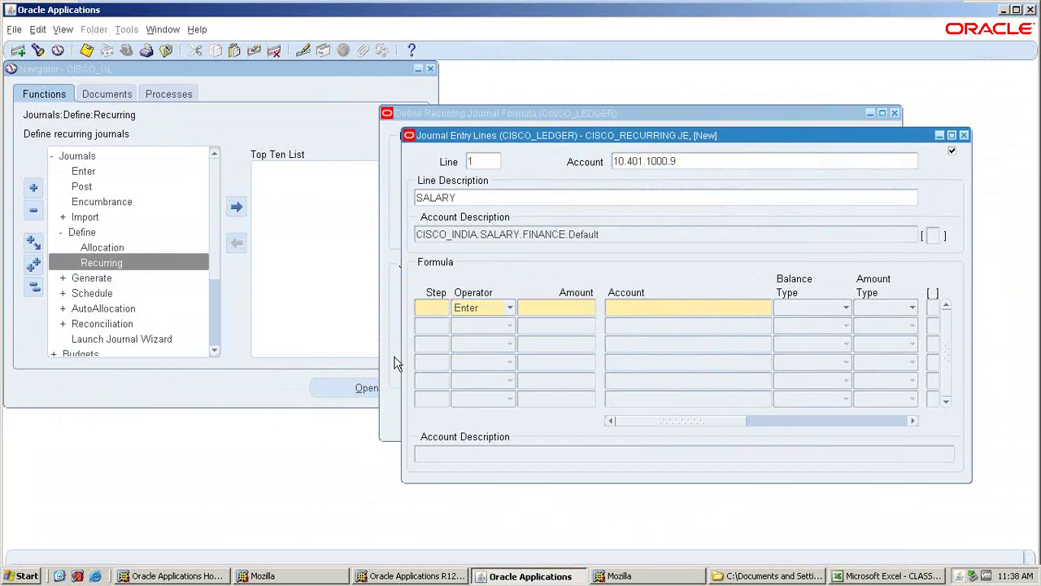
pyautogui.click(576, 309)
pyautogui.write('50000')
pyautogui.press('Down')
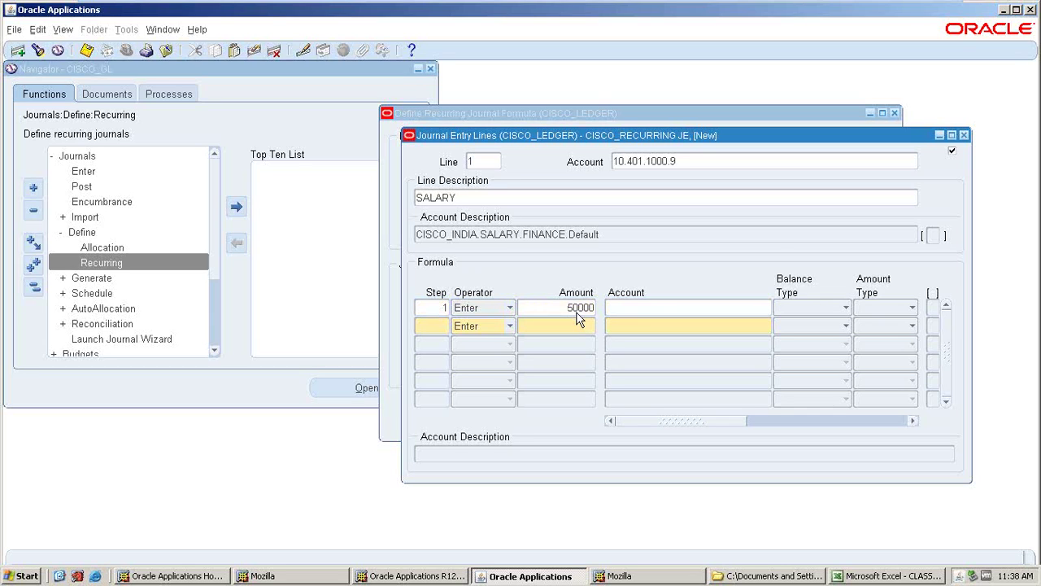
pyautogui.press('Up')
pyautogui.hotkey('ctrl', 's')
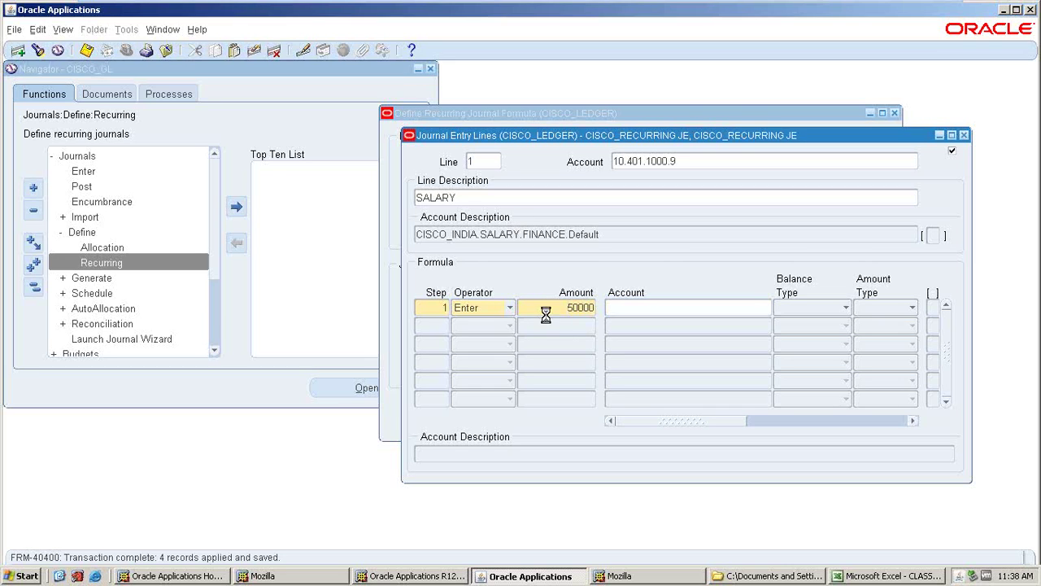
pyautogui.hotkey('shift', 'pageup')
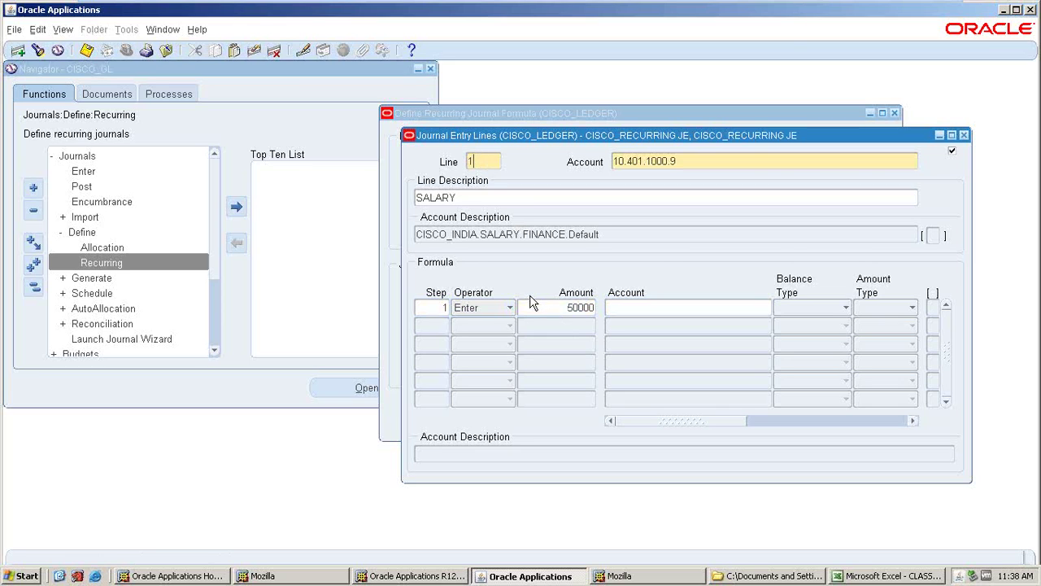
pyautogui.hotkey('shift', 'pagedown')
pyautogui.hotkey('shift', 'pageup')
# - Start line 2 with account 10.101.1000.9 (company 10, account 101 CASH, department 1000)
pyautogui.click(18, 51)
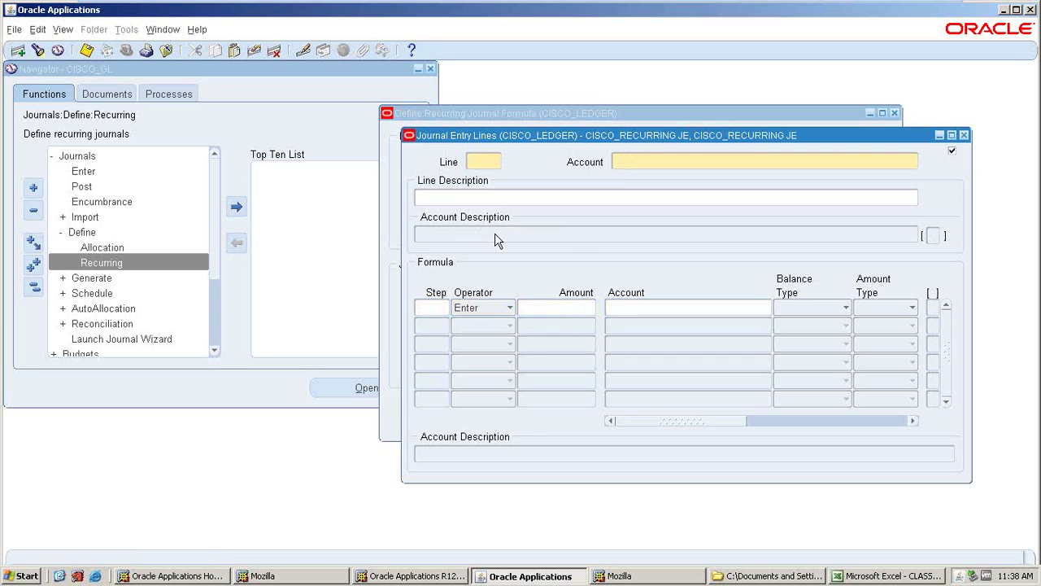
pyautogui.click(912, 161)
pyautogui.hotkey('ctrl', 'l')
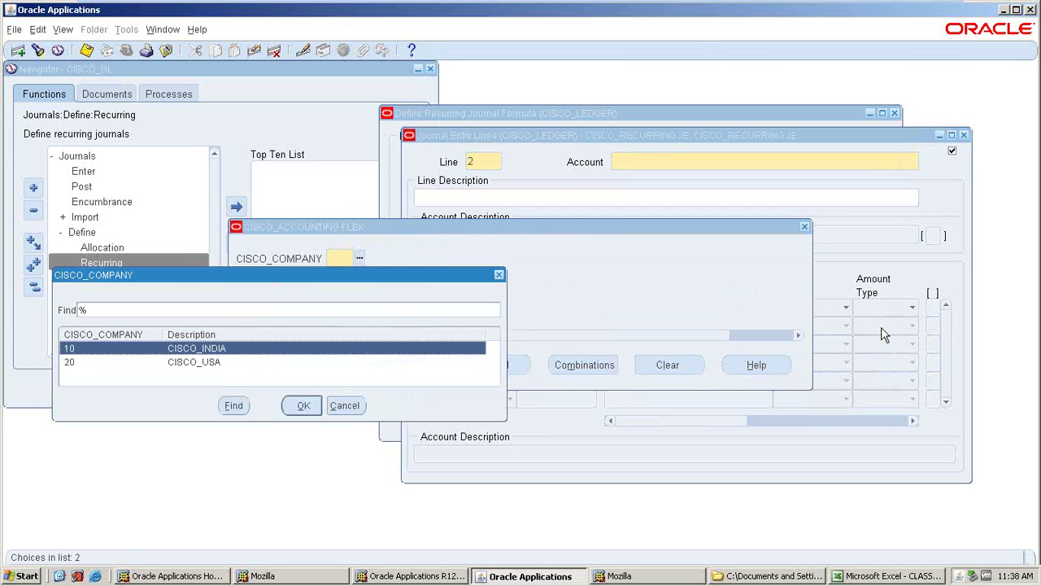
pyautogui.click(290, 395)
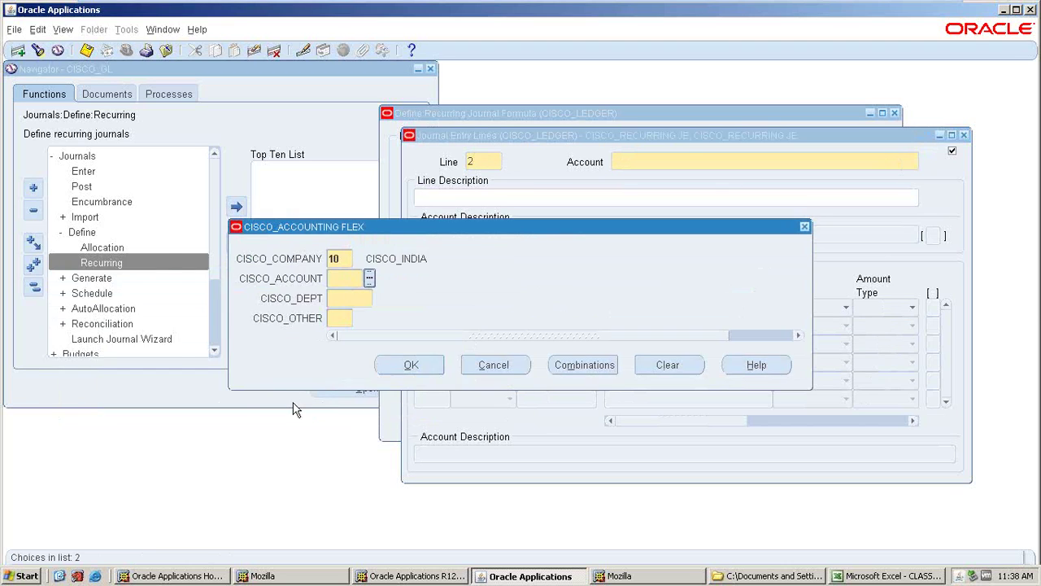
pyautogui.hotkey('ctrl', 'l')
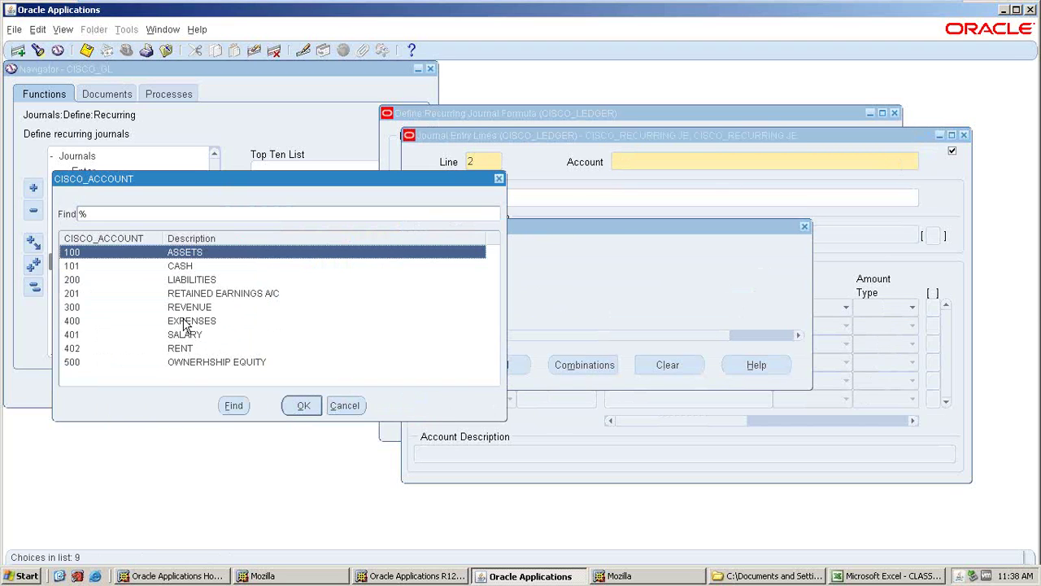
pyautogui.click(184, 322)
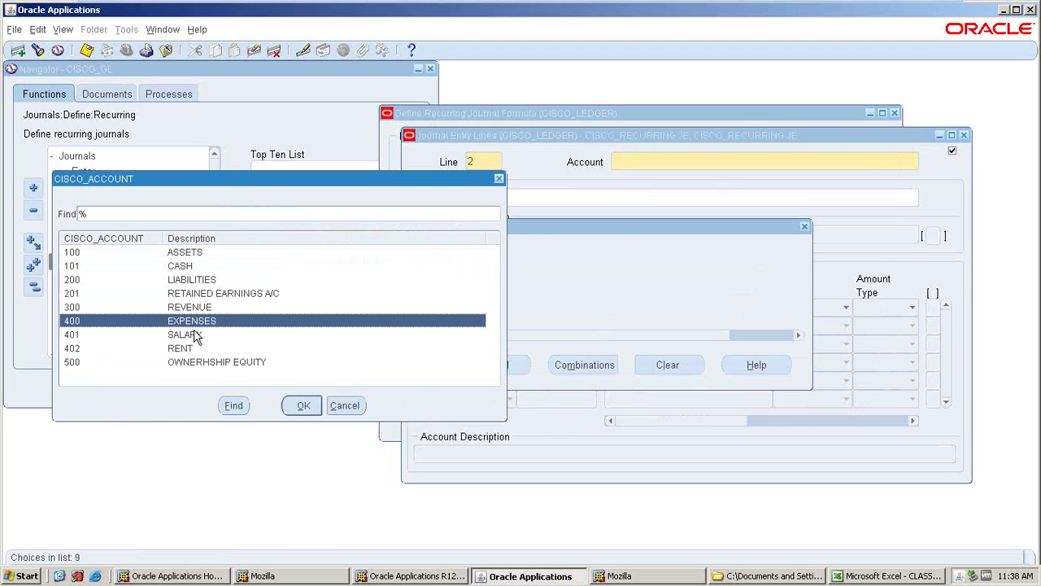
pyautogui.click(179, 269)
pyautogui.press('Return')
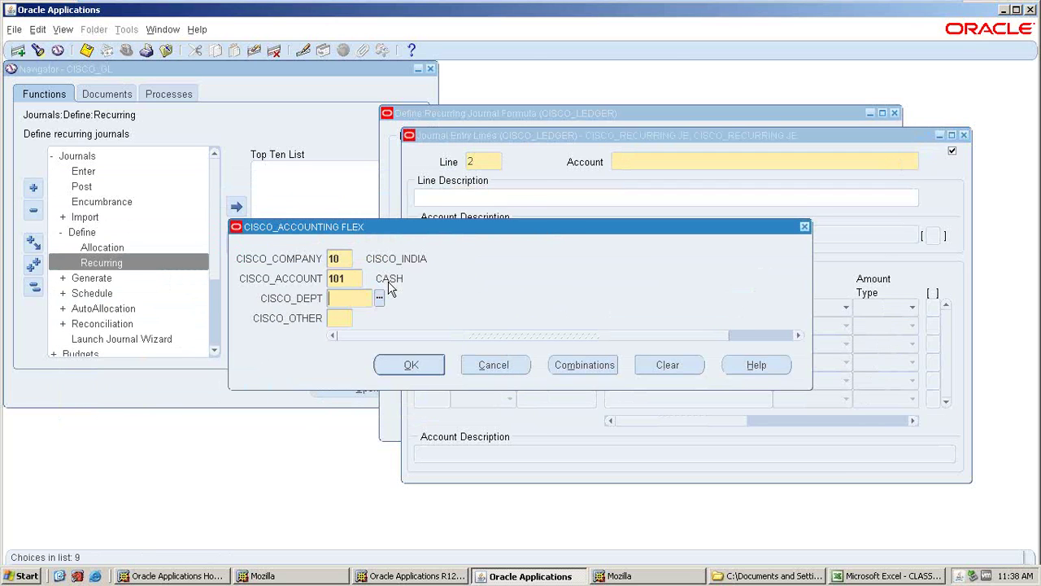
pyautogui.hotkey('ctrl', 'l')
pyautogui.click(306, 407)
pyautogui.click(401, 365)
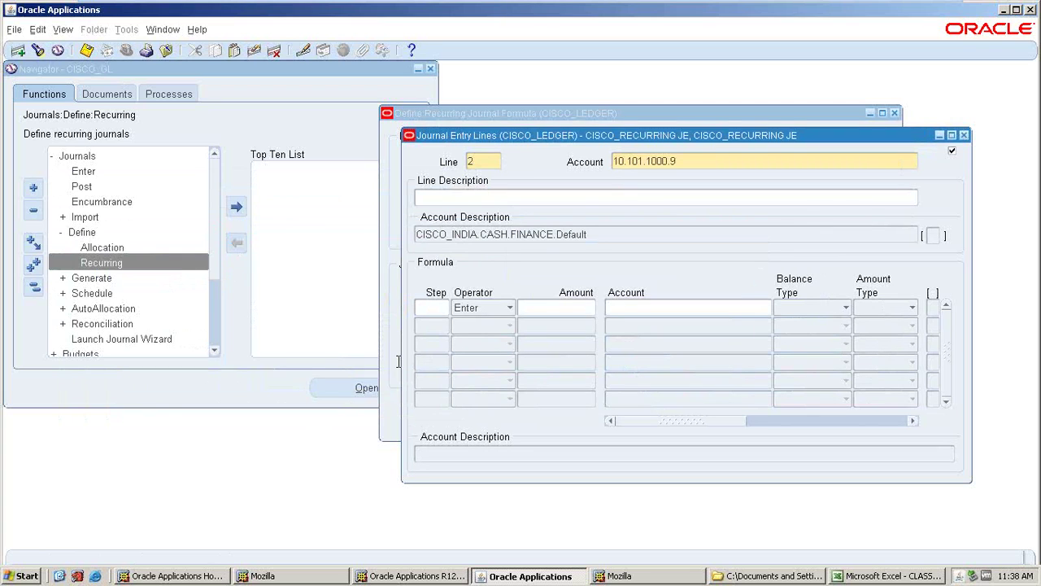
# - Describe line 2 as CASH, enter -50000 for formula step 1, and save
pyautogui.write('CASH')
pyautogui.press('Tab')
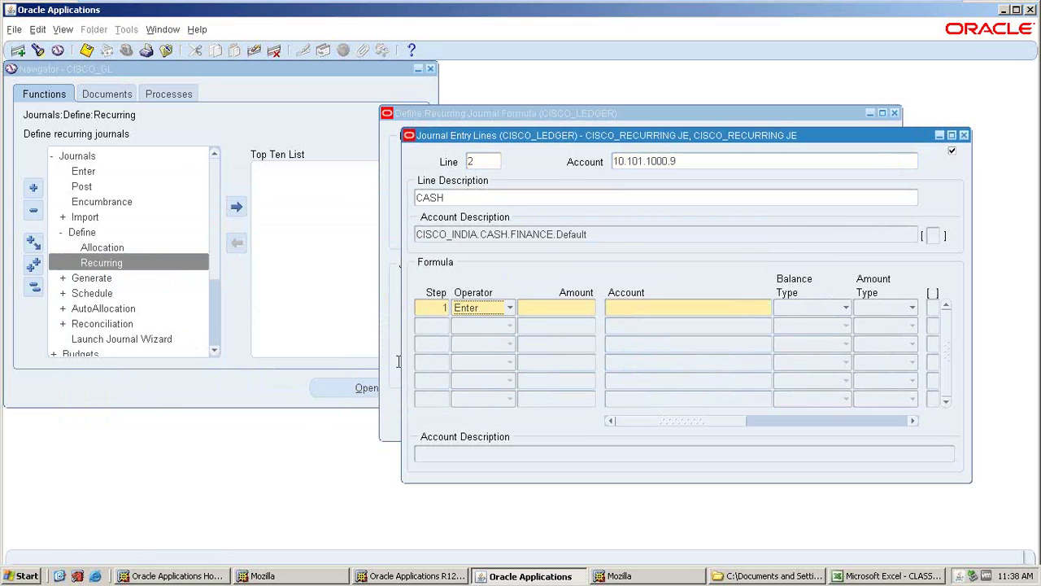
pyautogui.click(575, 313)
pyautogui.write('-50000')
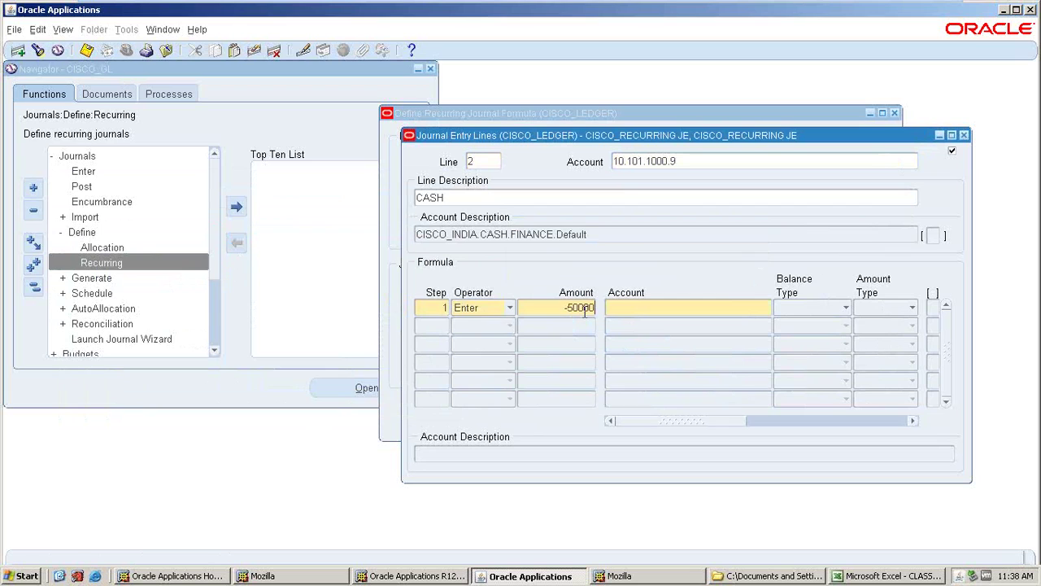
pyautogui.hotkey('ctrl', 's')
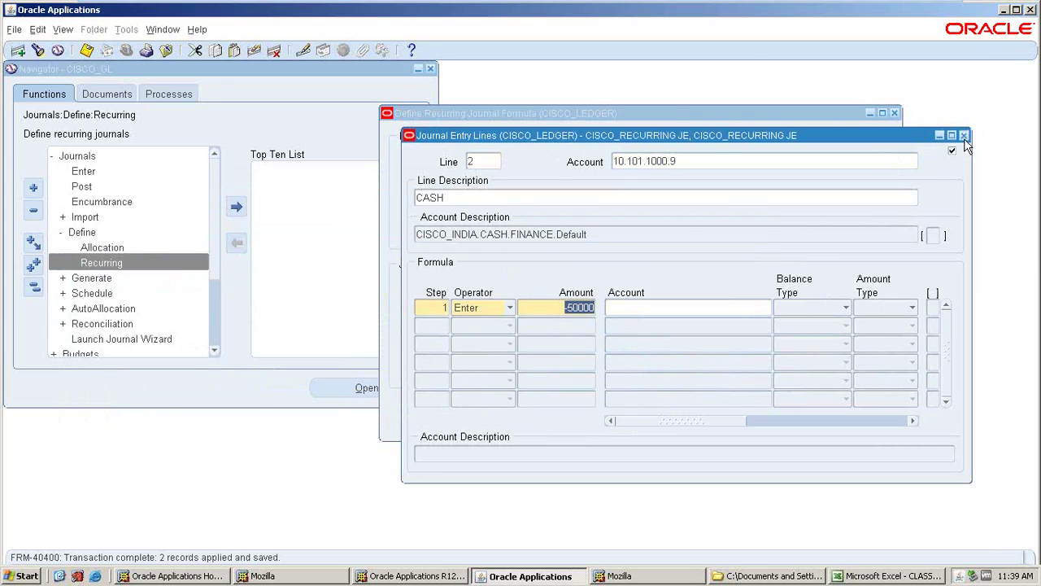
# - Close the journal lines and choose to schedule the recurring journal generation
pyautogui.click(964, 136)
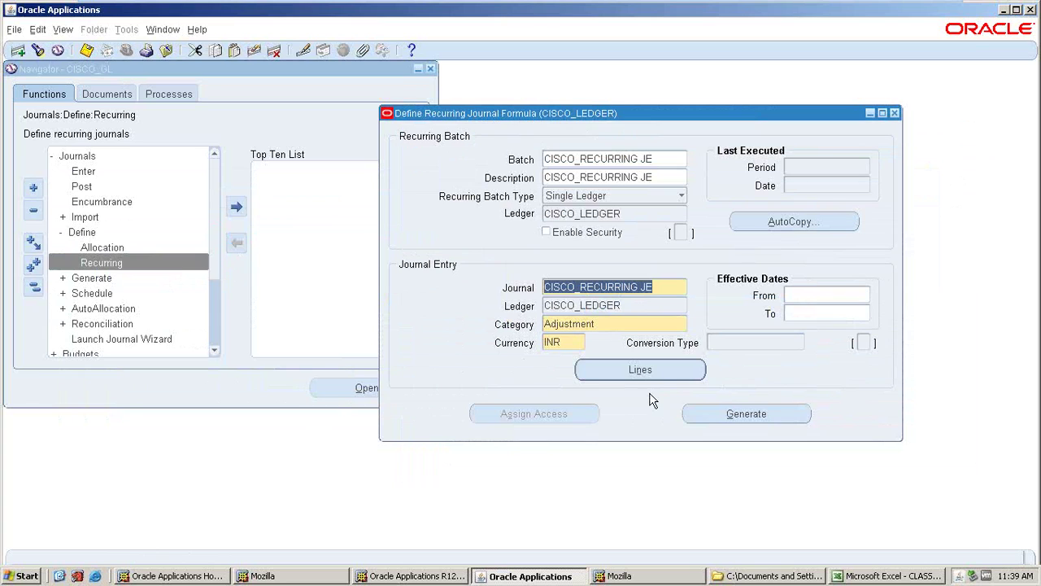
pyautogui.click(741, 420)
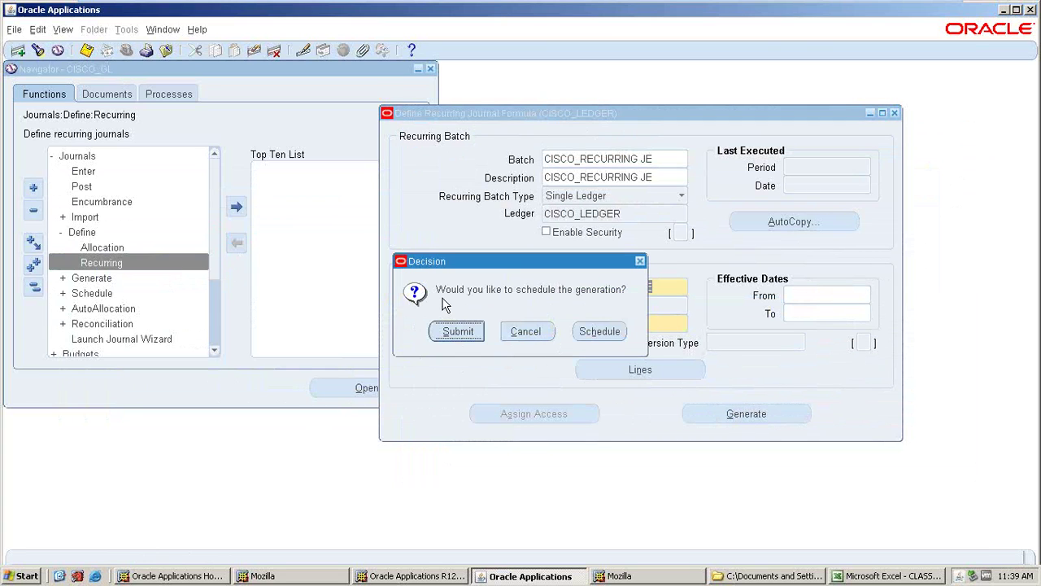
pyautogui.click(597, 336)
pyautogui.click(596, 335)
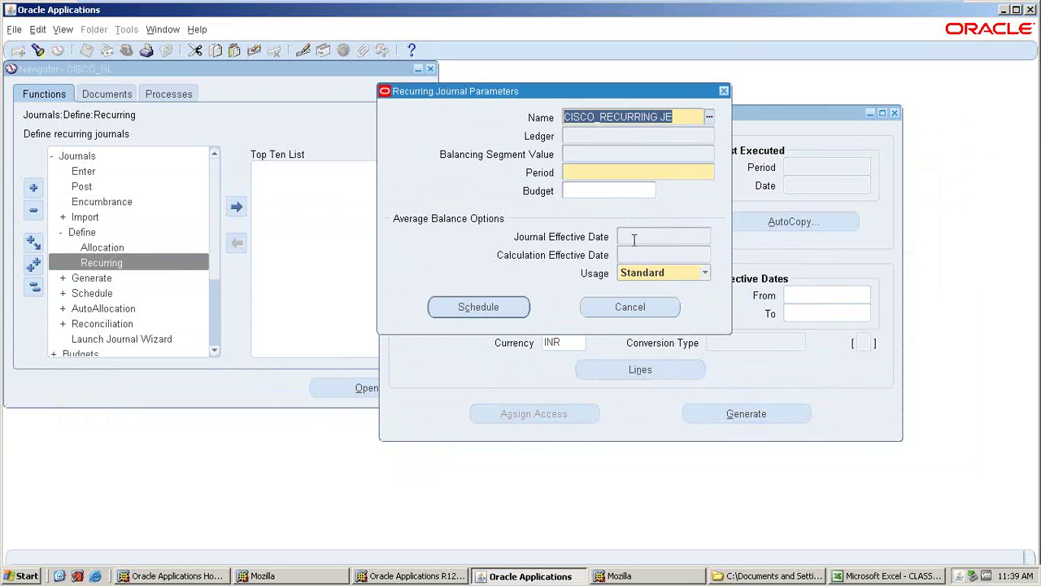
# - Set the generation period to APR-17 and open the request's schedule options
pyautogui.click(583, 169)
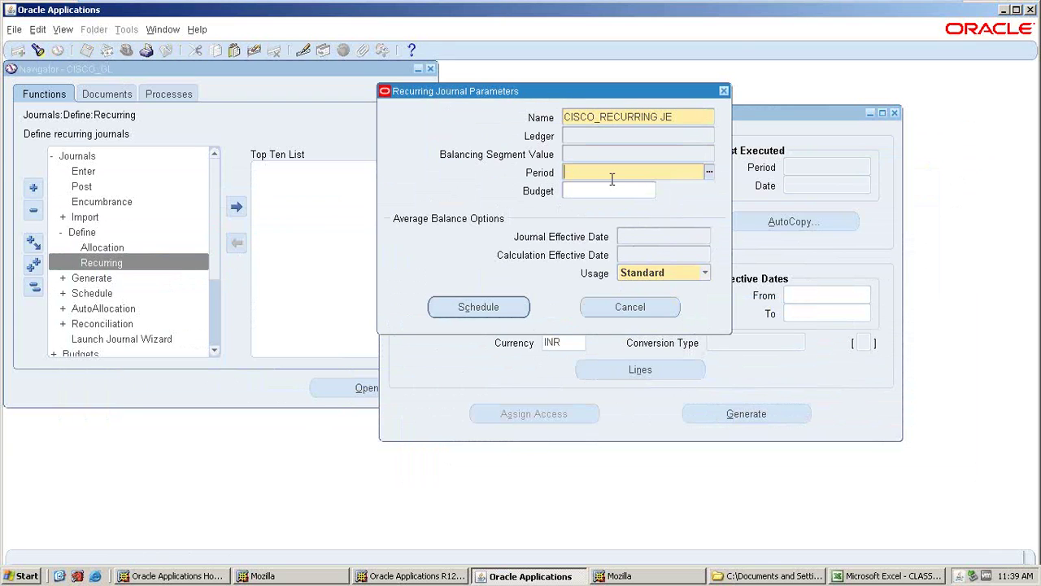
pyautogui.write('APRR')
pyautogui.press('Tab')
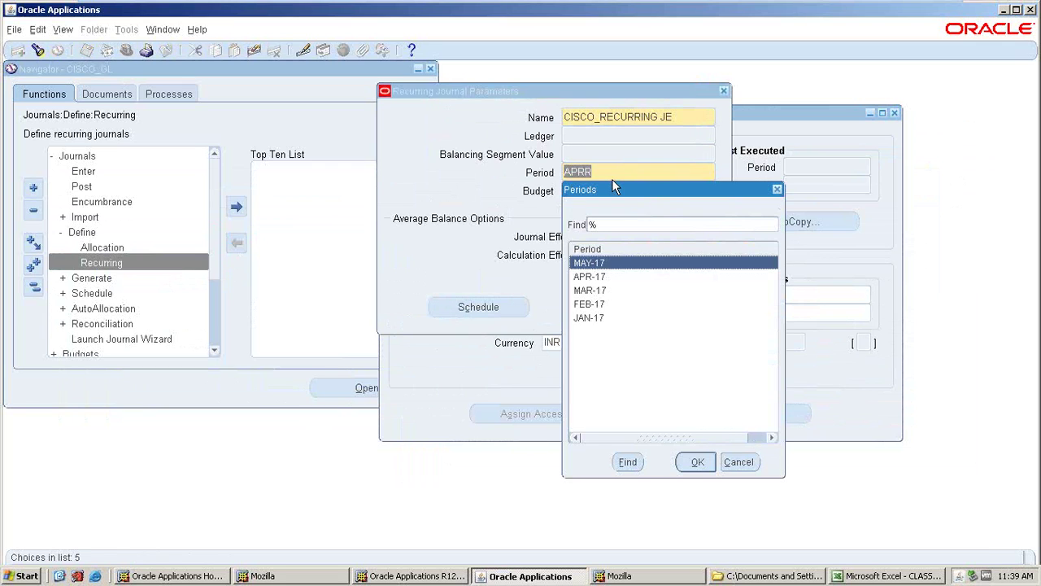
pyautogui.click(590, 278)
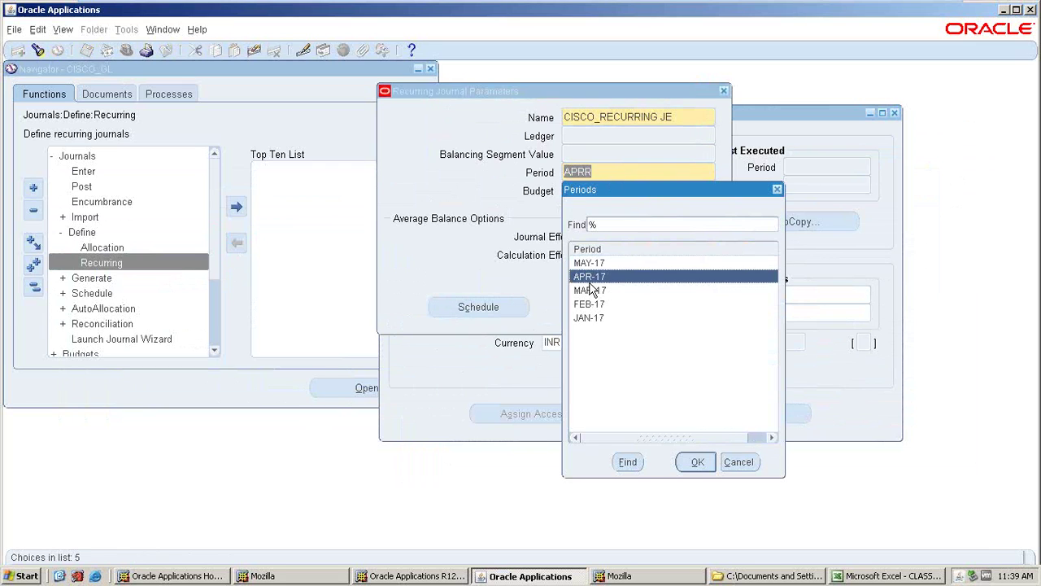
pyautogui.click(690, 461)
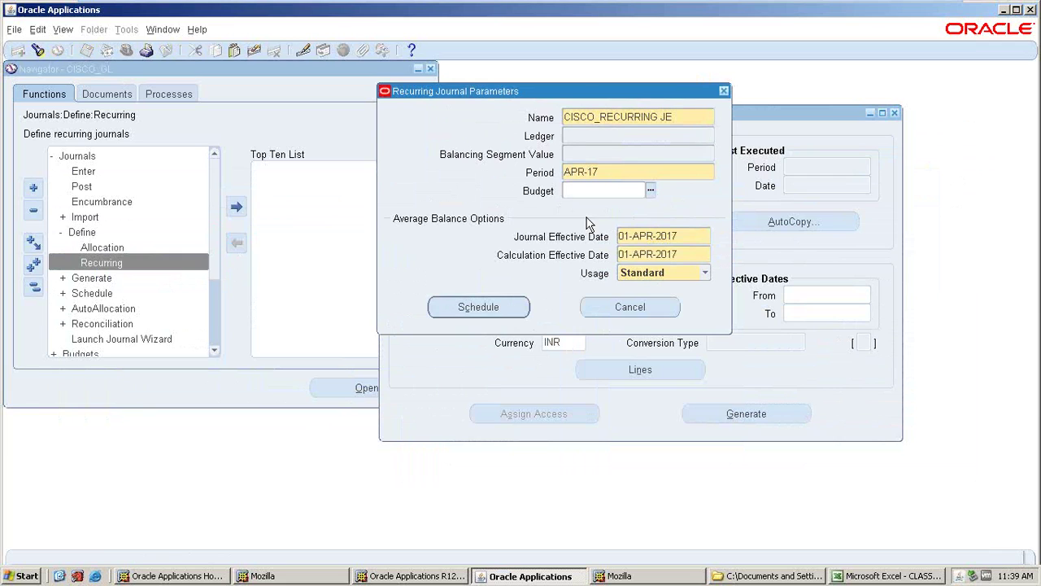
pyautogui.click(462, 309)
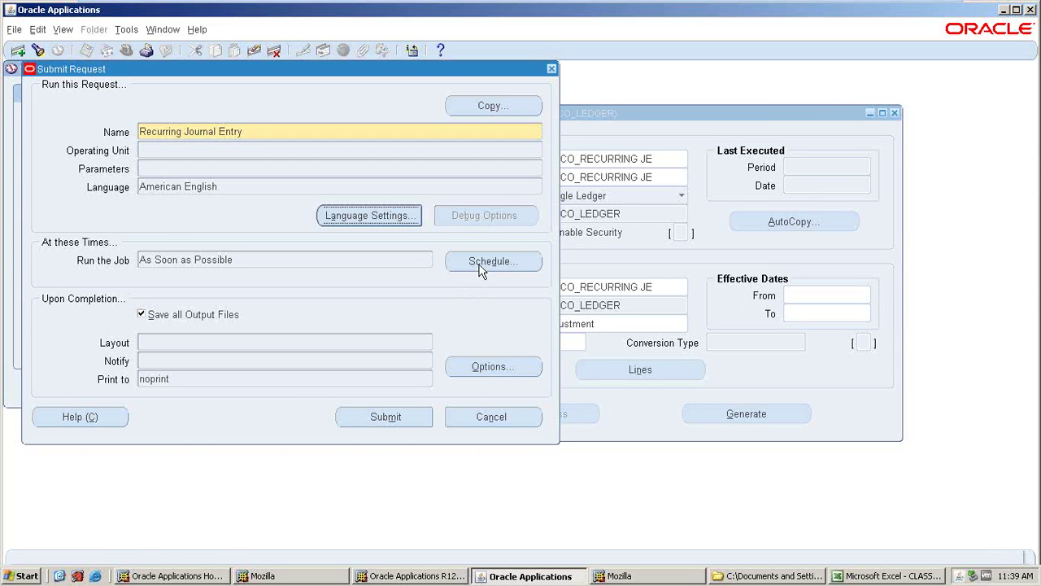
pyautogui.click(481, 264)
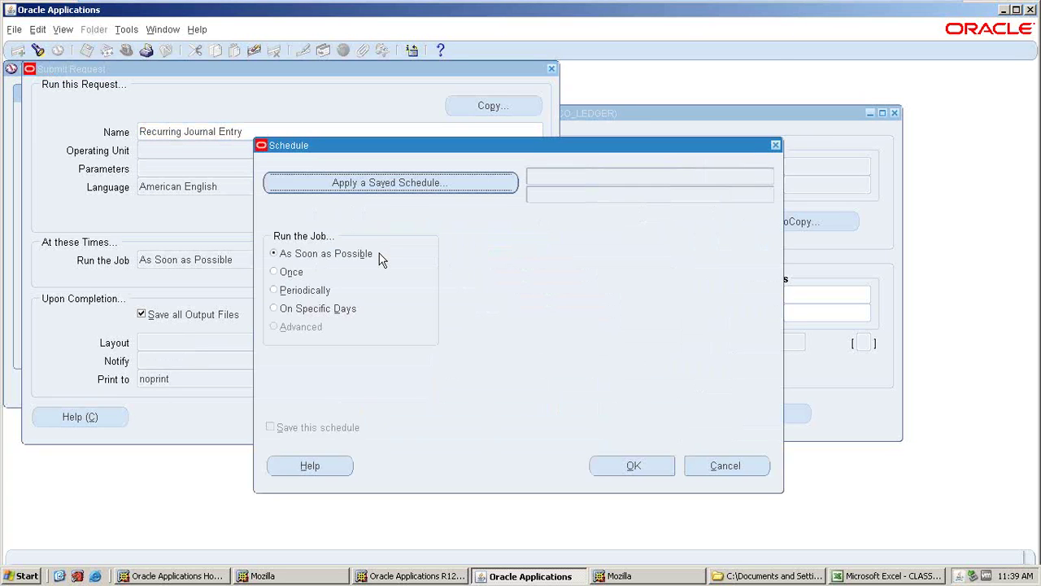
# - After trying Once and Periodically, schedule the run On Specific Days: Mondays and the 10th
pyautogui.click(273, 272)
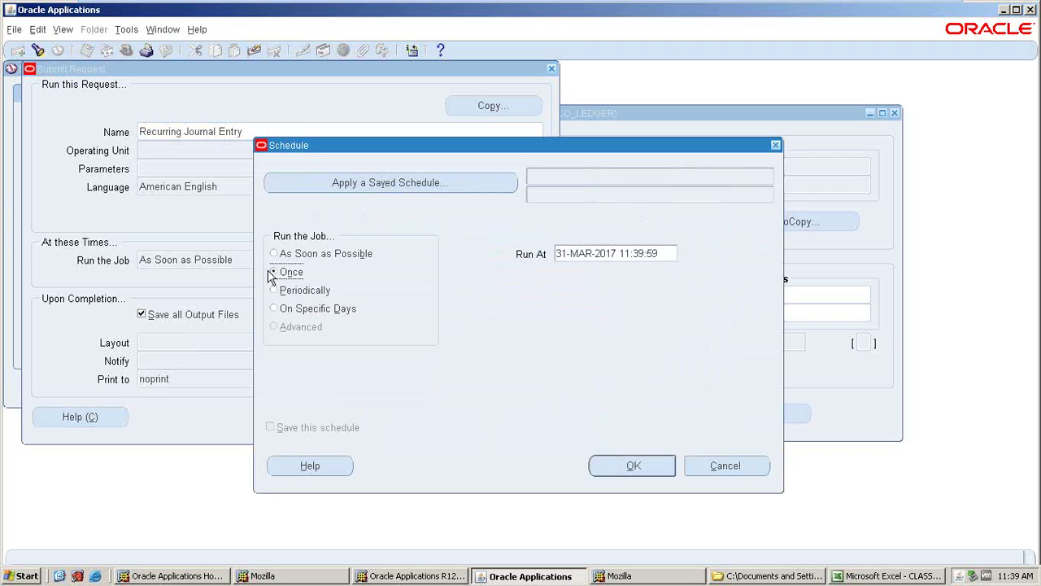
pyautogui.click(667, 257)
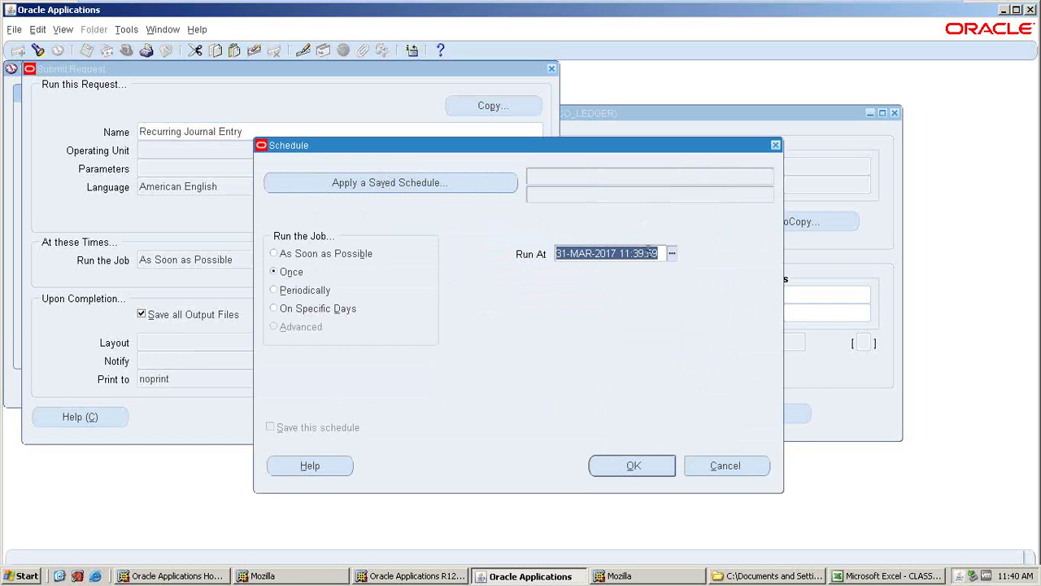
pyautogui.click(287, 293)
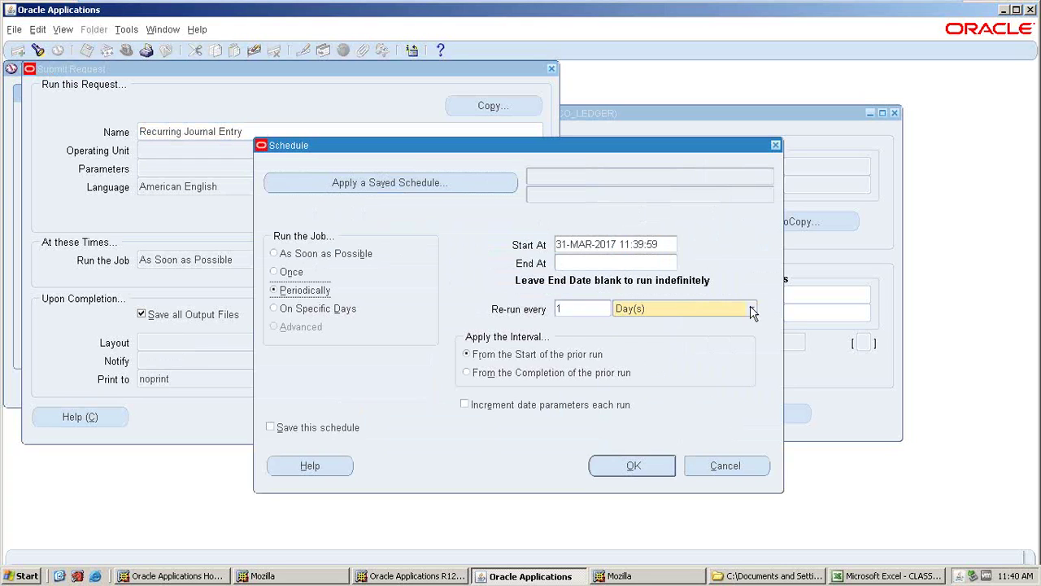
pyautogui.click(713, 308)
pyautogui.click(589, 264)
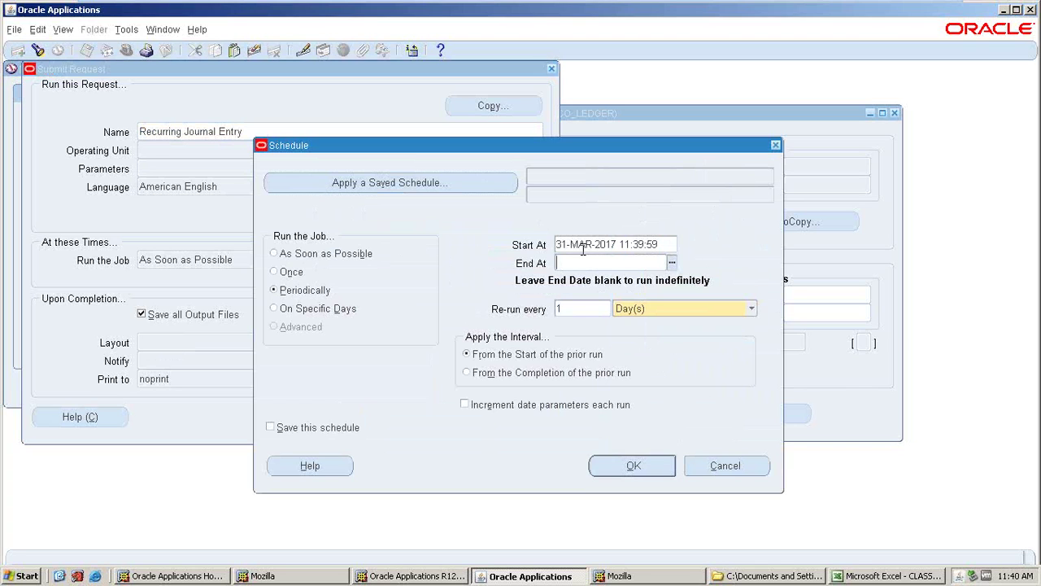
pyautogui.click(750, 308)
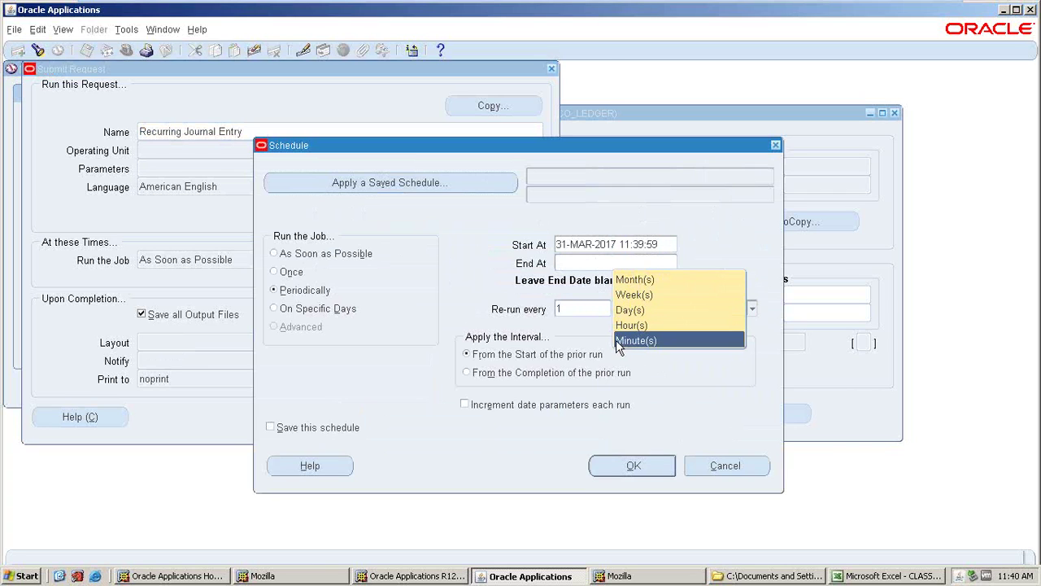
pyautogui.click(583, 310)
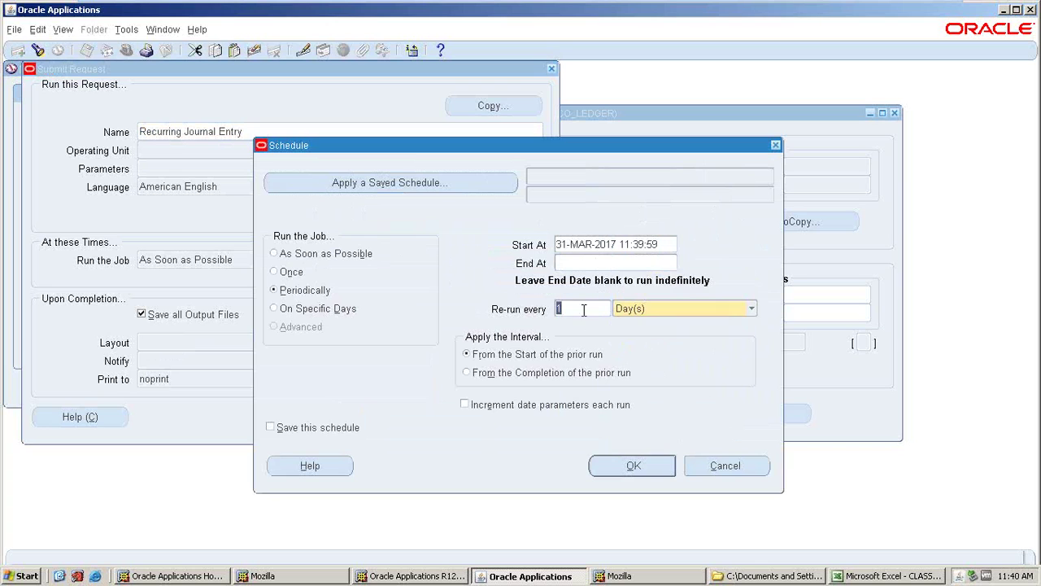
pyautogui.click(274, 308)
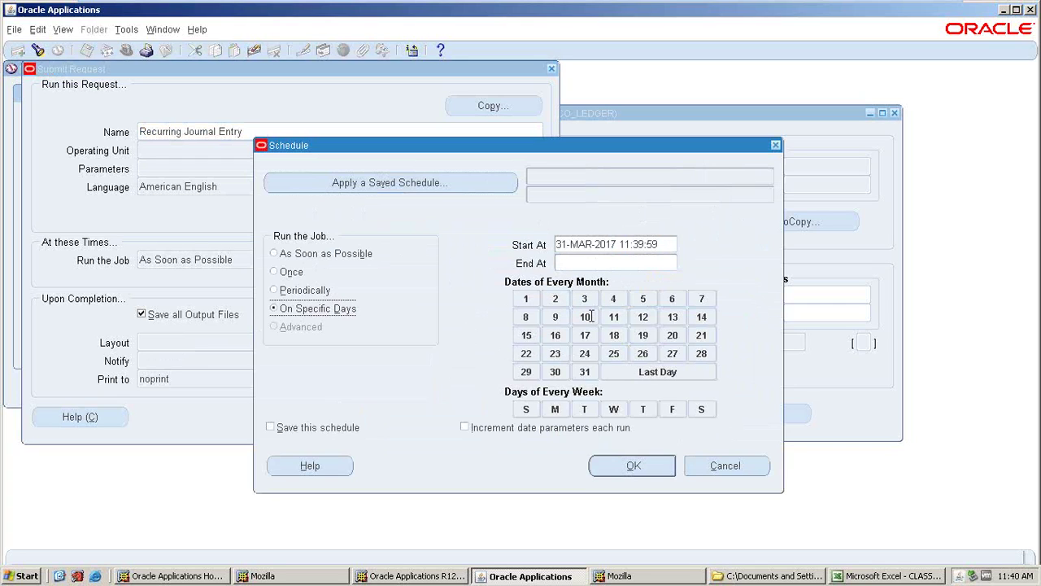
pyautogui.click(561, 410)
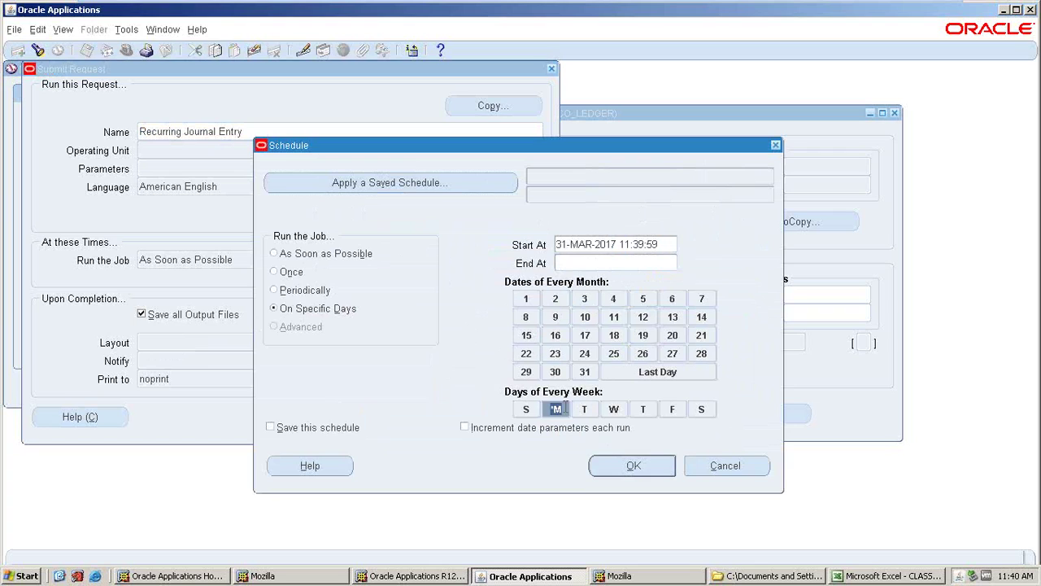
pyautogui.click(585, 319)
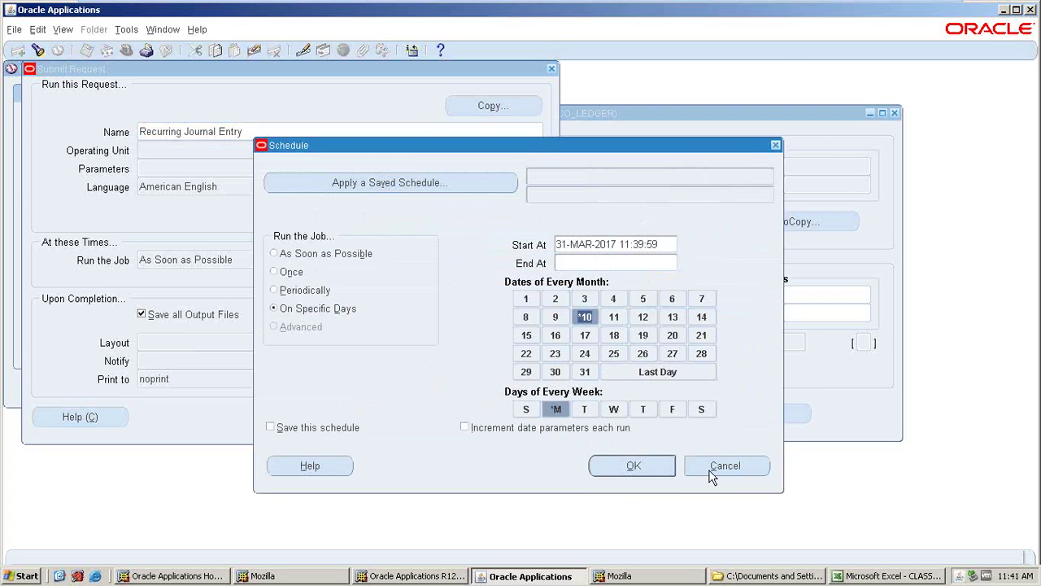
# - Cancel the schedule and close Submit Request without saving changes
pyautogui.click(711, 472)
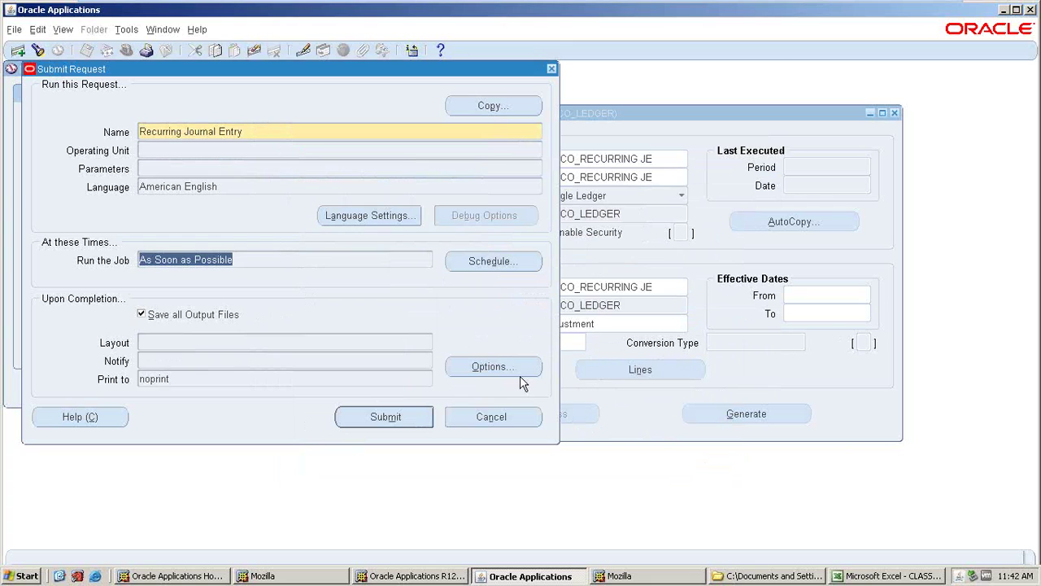
pyautogui.click(551, 70)
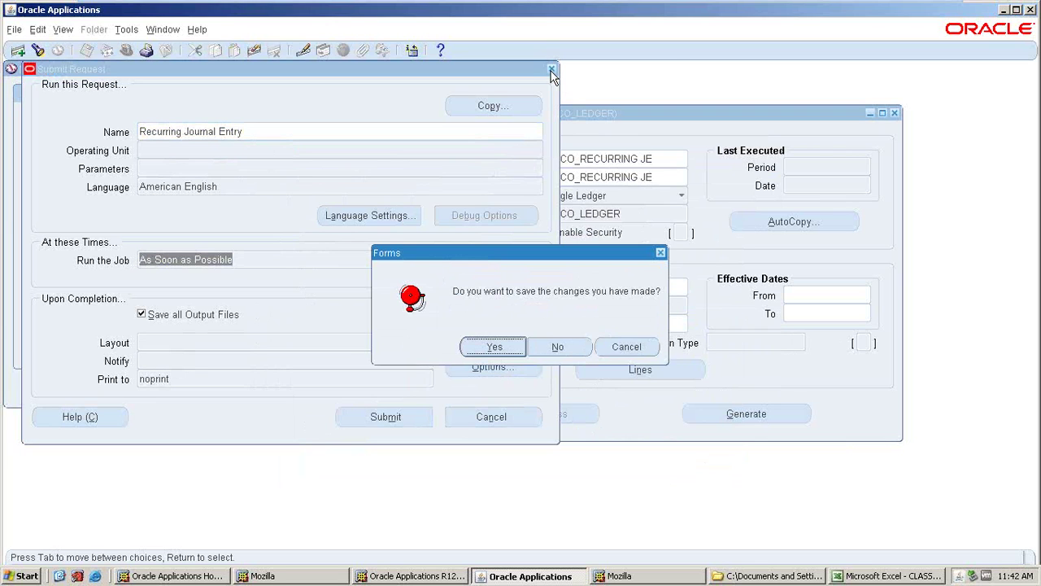
pyautogui.click(559, 348)
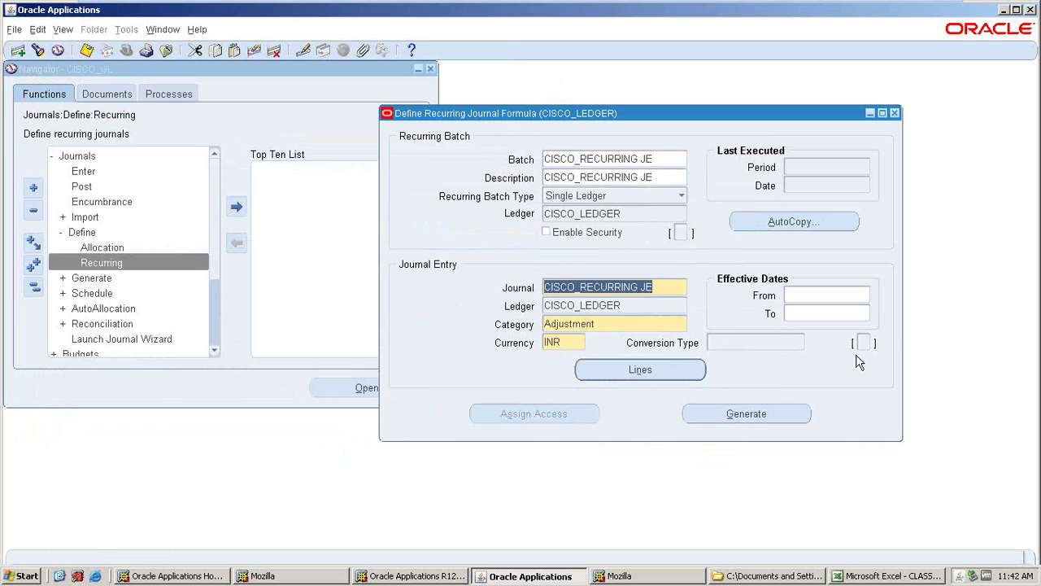
# - After rechecking the lines, request scheduled generation for period APR-17 and open its schedule options
pyautogui.click(609, 379)
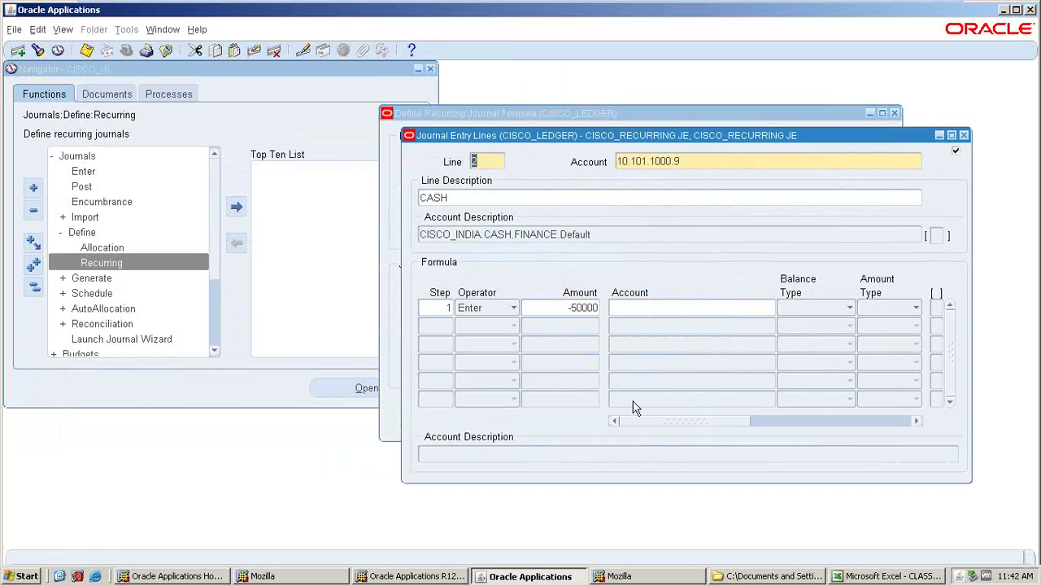
pyautogui.click(961, 139)
pyautogui.click(721, 432)
pyautogui.click(599, 332)
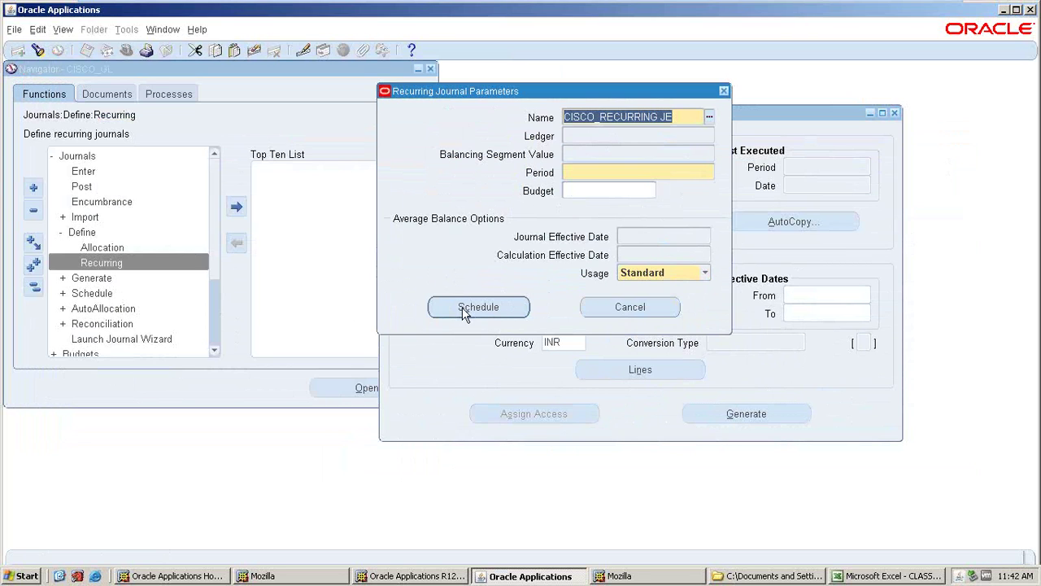
pyautogui.click(494, 310)
pyautogui.write('APR-17')
pyautogui.press('Tab')
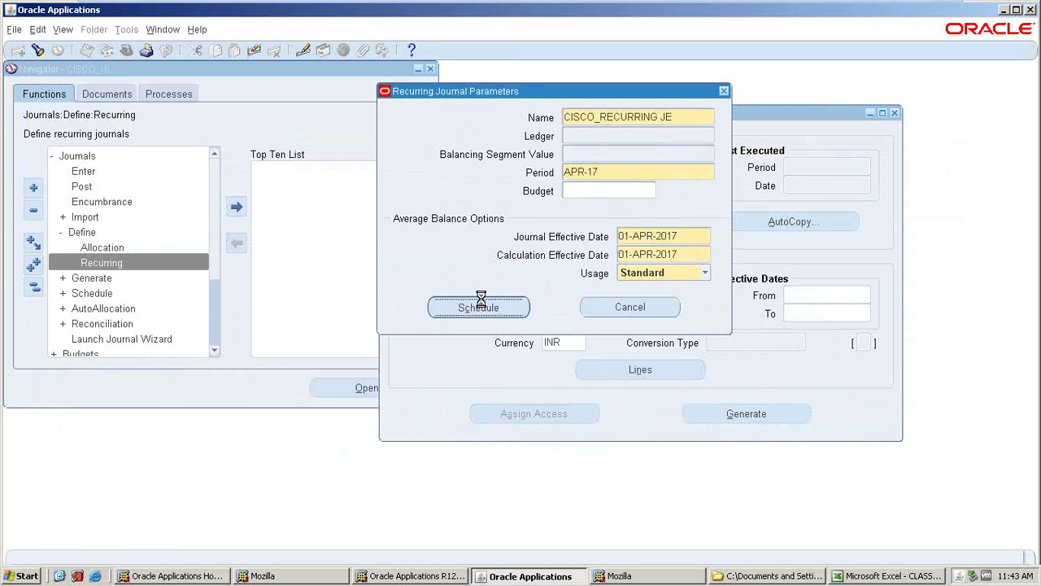
pyautogui.click(481, 301)
pyautogui.click(492, 261)
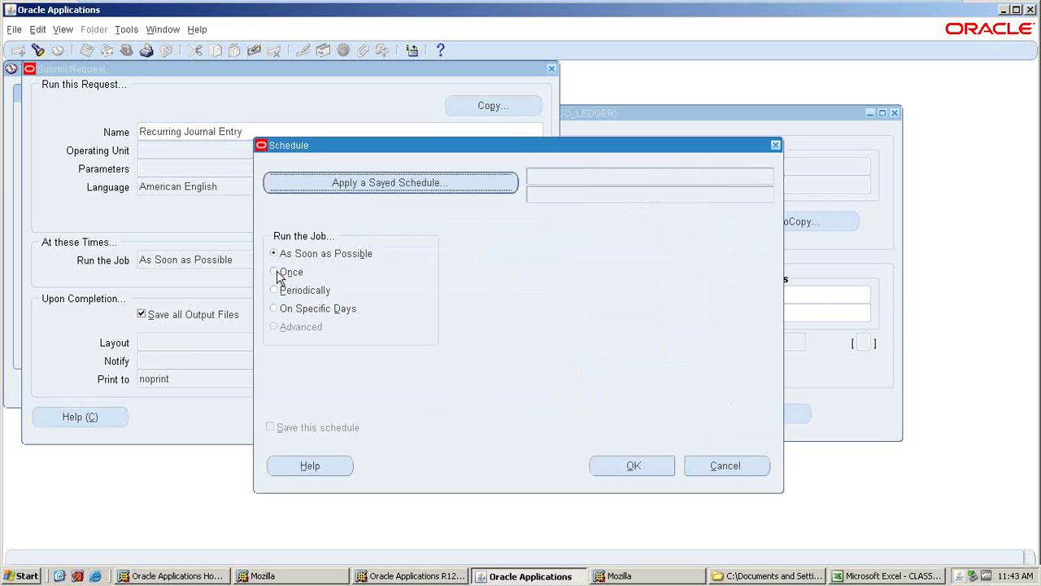
# - Try the Once, Periodically and On Specific Days options, then cancel the schedule
pyautogui.click(277, 273)
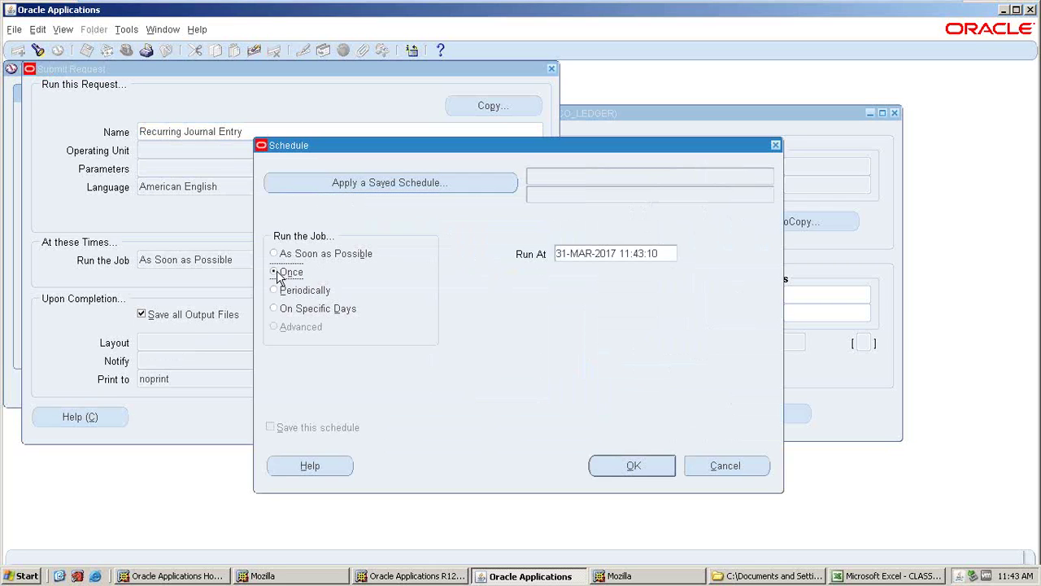
pyautogui.click(667, 253)
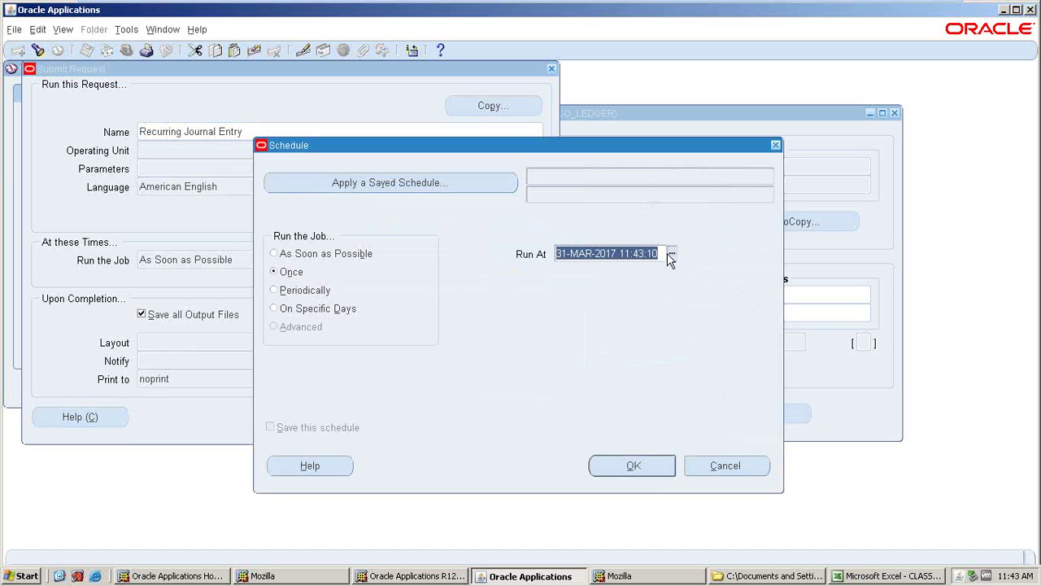
pyautogui.click(281, 290)
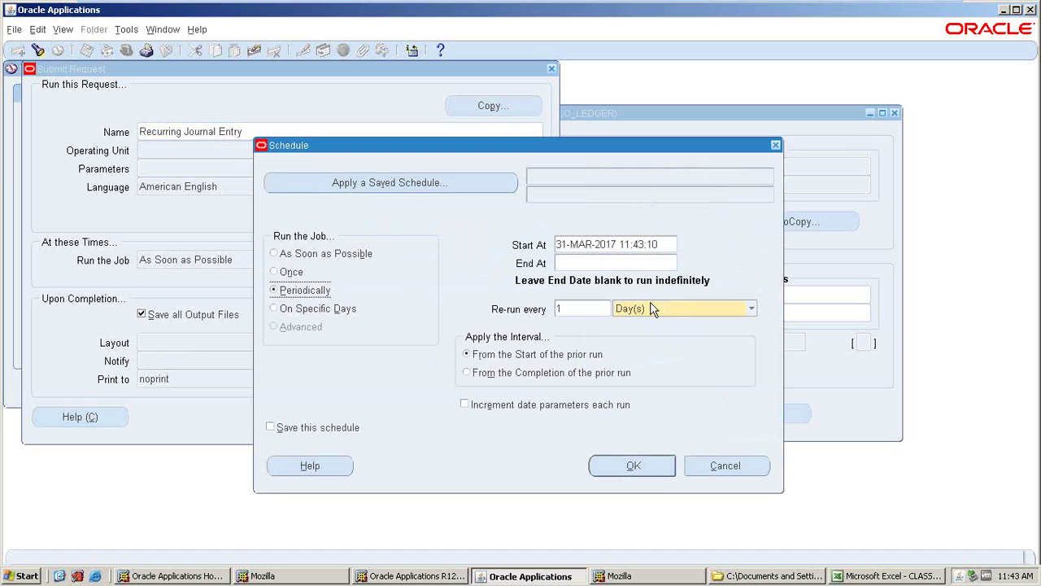
pyautogui.click(314, 310)
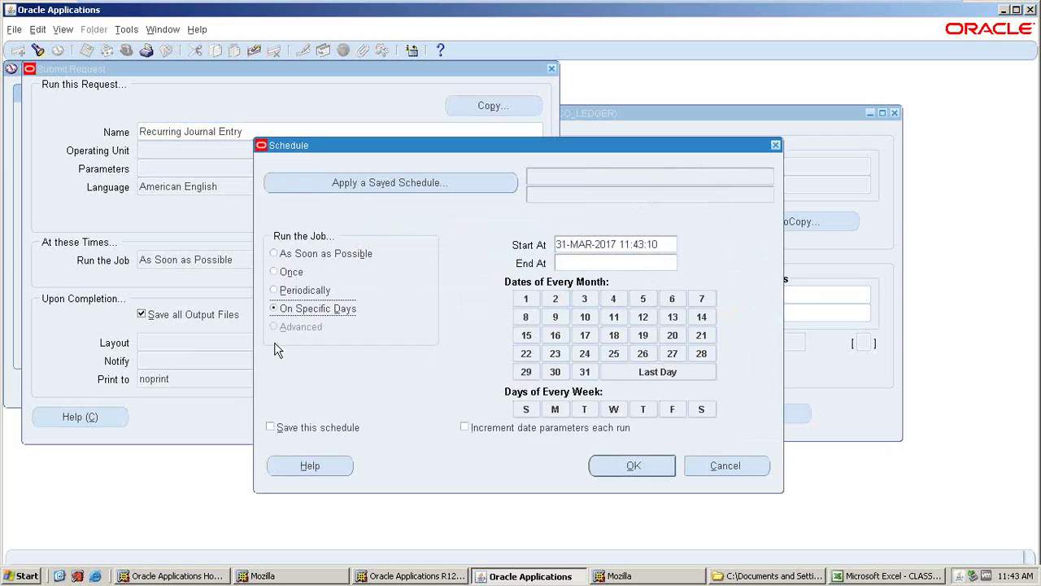
pyautogui.click(719, 469)
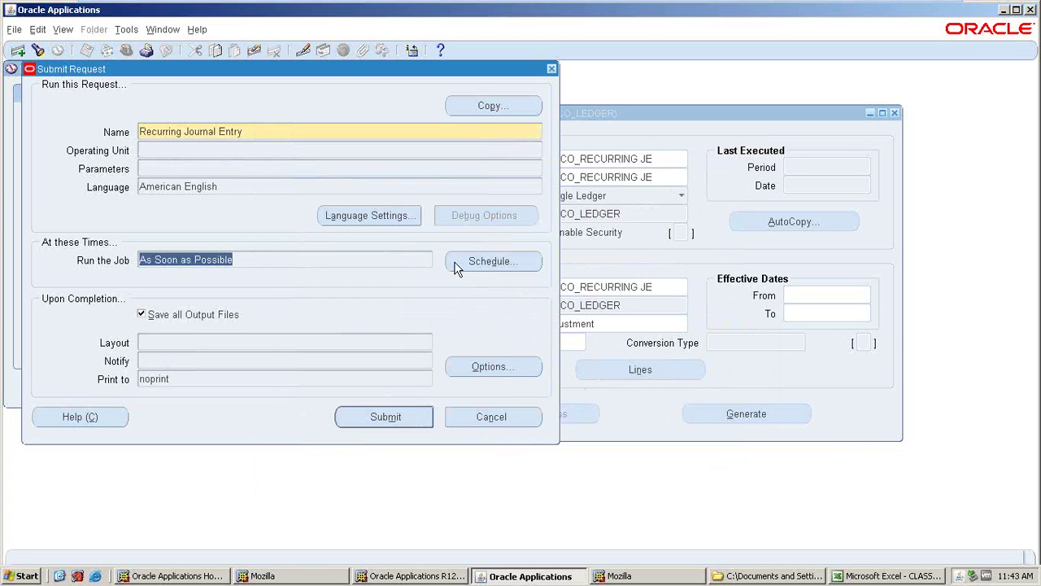
# - Set a periodic re-run every Month(s), then discard it, keeping As Soon as Possible
pyautogui.click(493, 269)
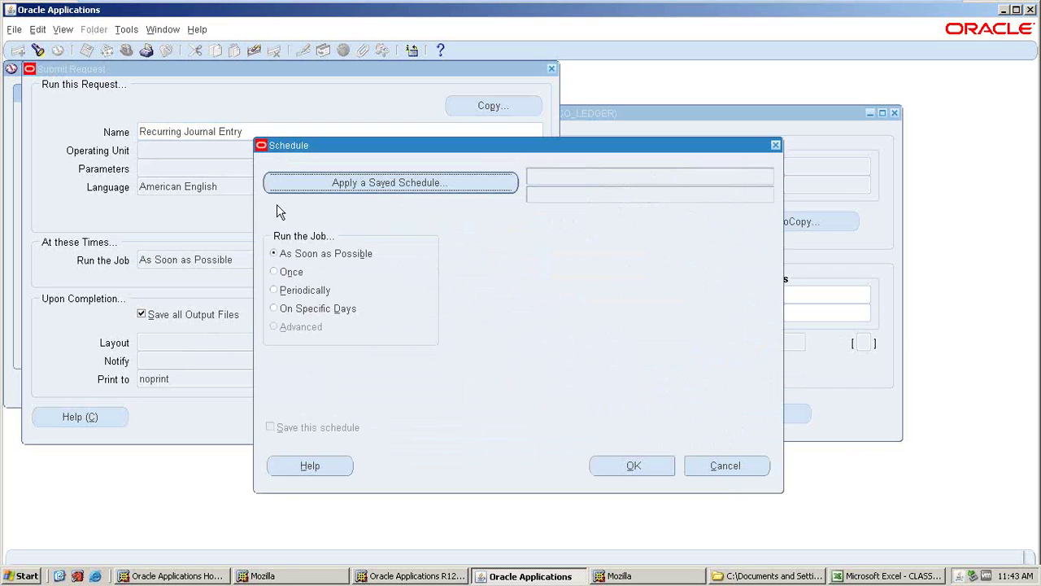
pyautogui.click(277, 290)
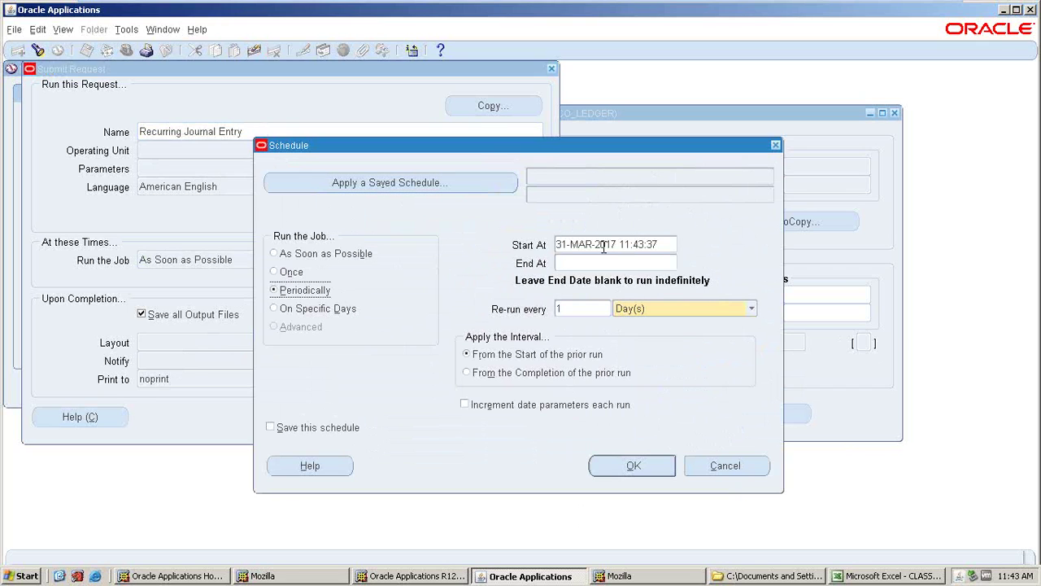
pyautogui.click(559, 262)
pyautogui.click(749, 307)
pyautogui.click(639, 281)
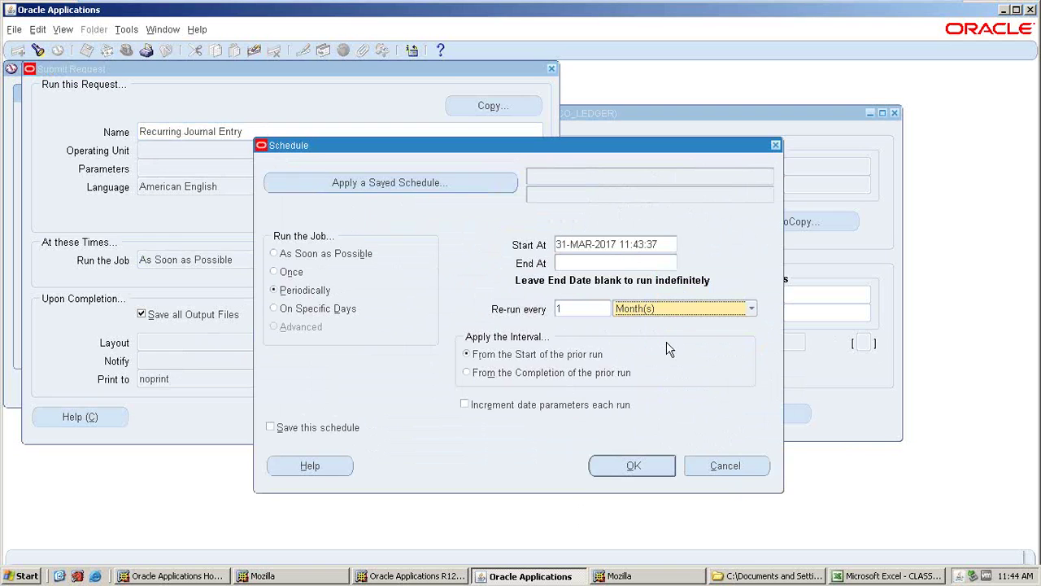
pyautogui.click(725, 465)
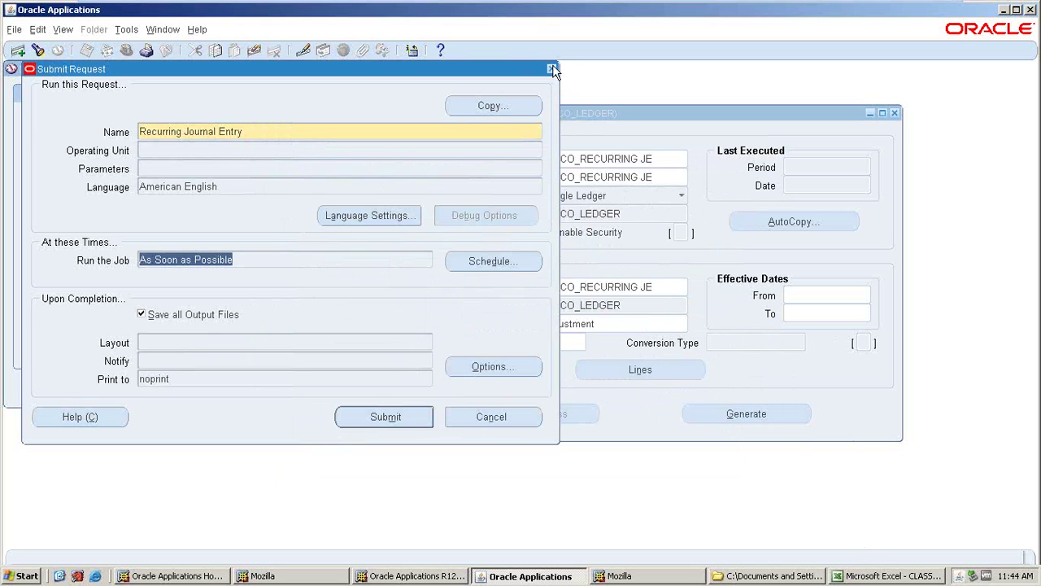
# - Cancel the scheduled request and choose to submit the generation immediately instead
pyautogui.click(481, 415)
pyautogui.click(794, 418)
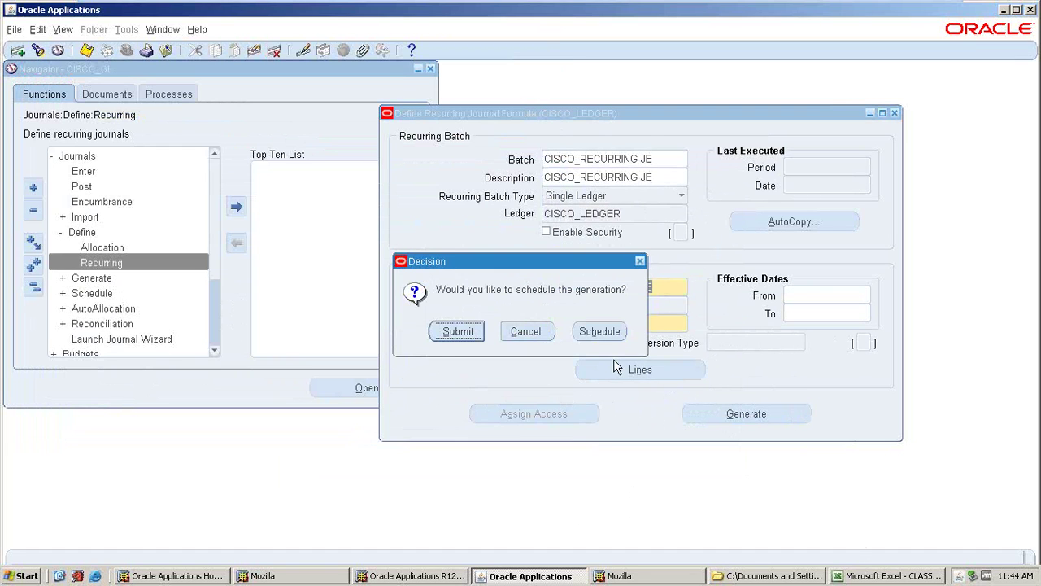
pyautogui.click(446, 332)
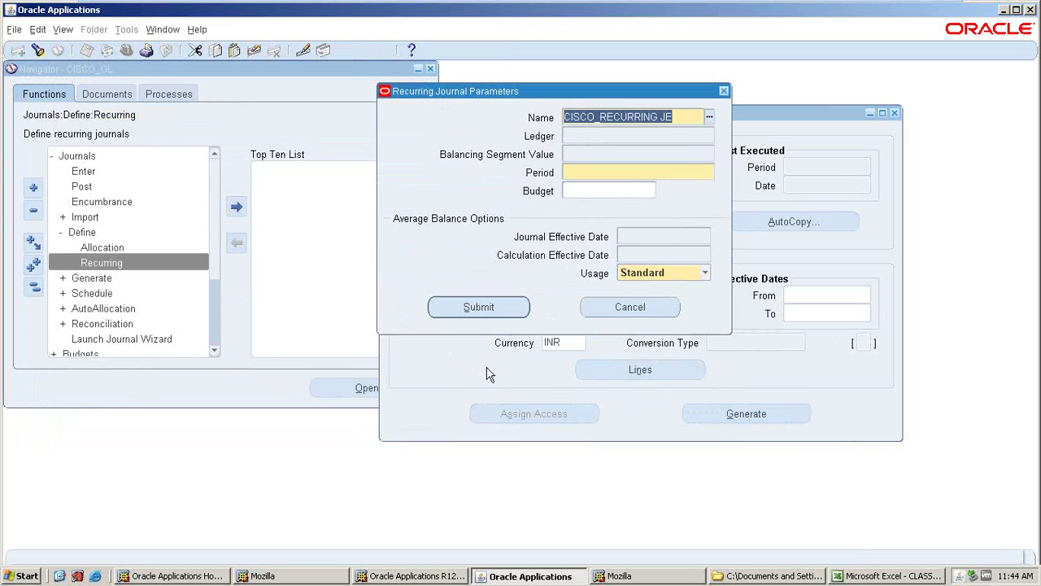
# - Set the period to APR-17 and submit the generation, acknowledging request 5873804
pyautogui.click(579, 173)
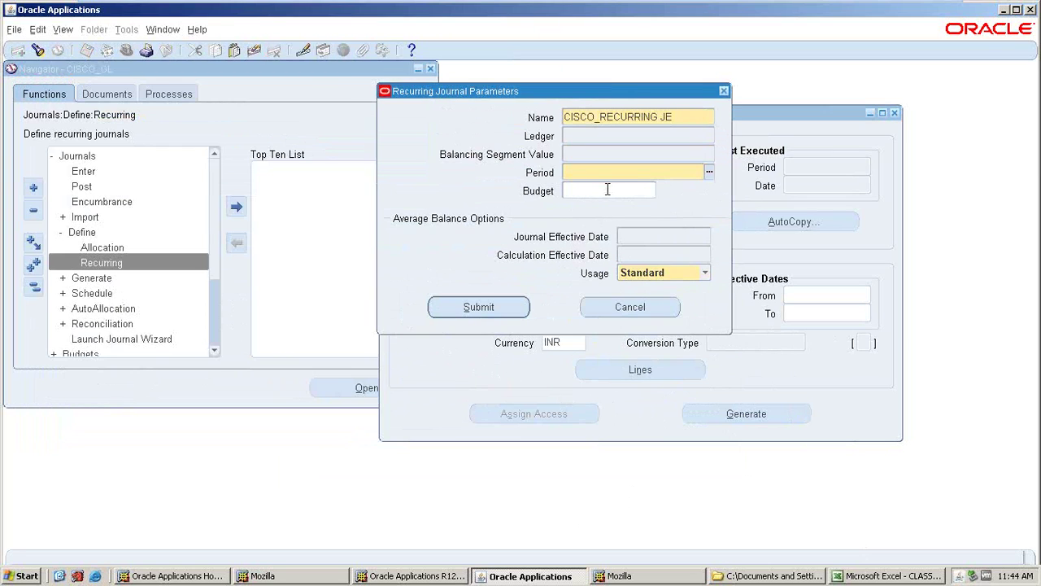
pyautogui.write('A')
pyautogui.click(708, 172)
pyautogui.click(592, 279)
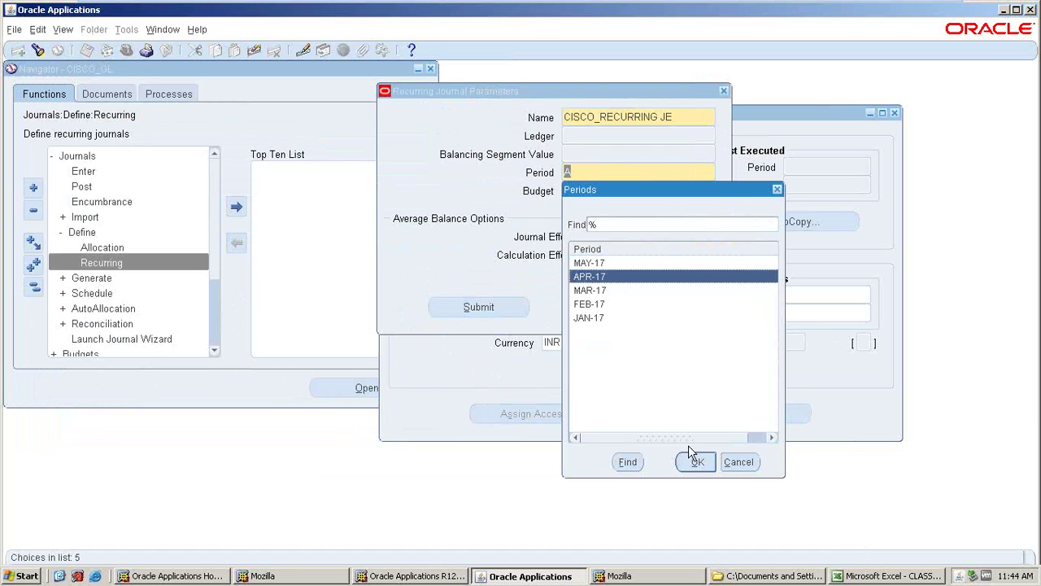
pyautogui.click(693, 461)
pyautogui.click(490, 311)
pyautogui.press('Return')
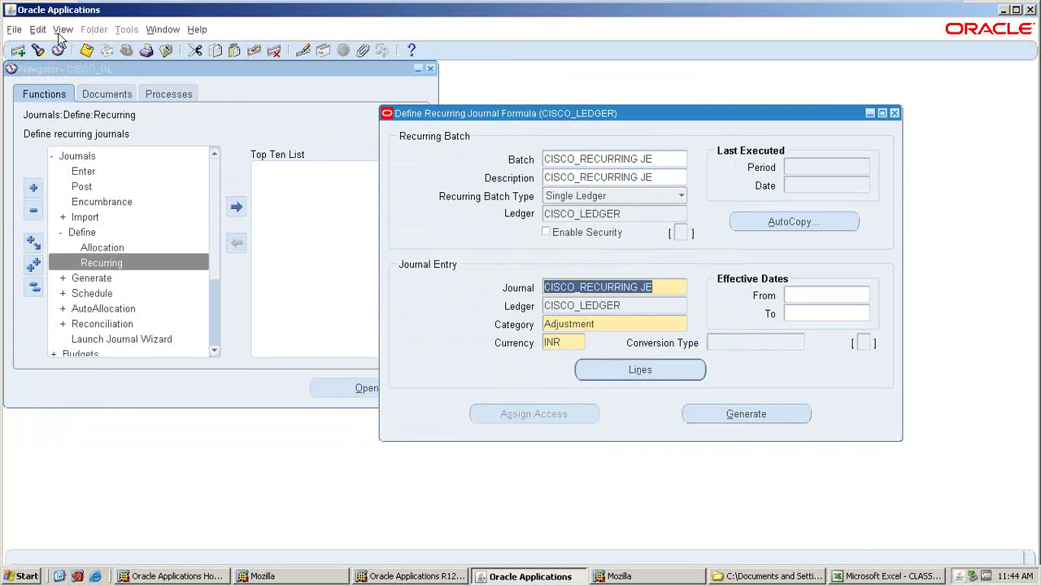
pyautogui.click(63, 30)
# - Refresh request 5873804 (Recurring Journal Entry) until it completes normally, then view its execution report
pyautogui.click(80, 225)
pyautogui.click(457, 398)
pyautogui.click(132, 97)
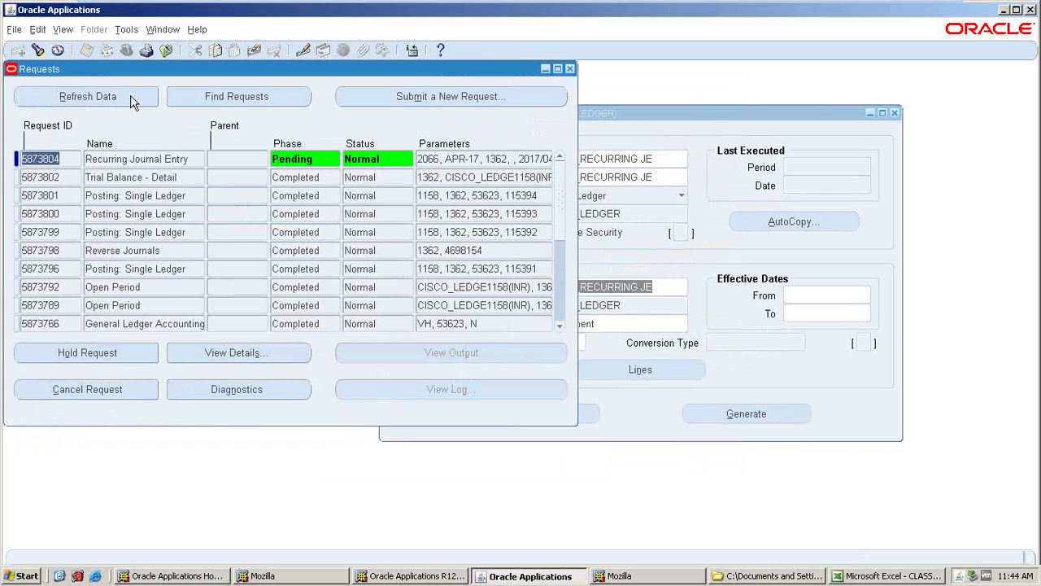
pyautogui.click(132, 98)
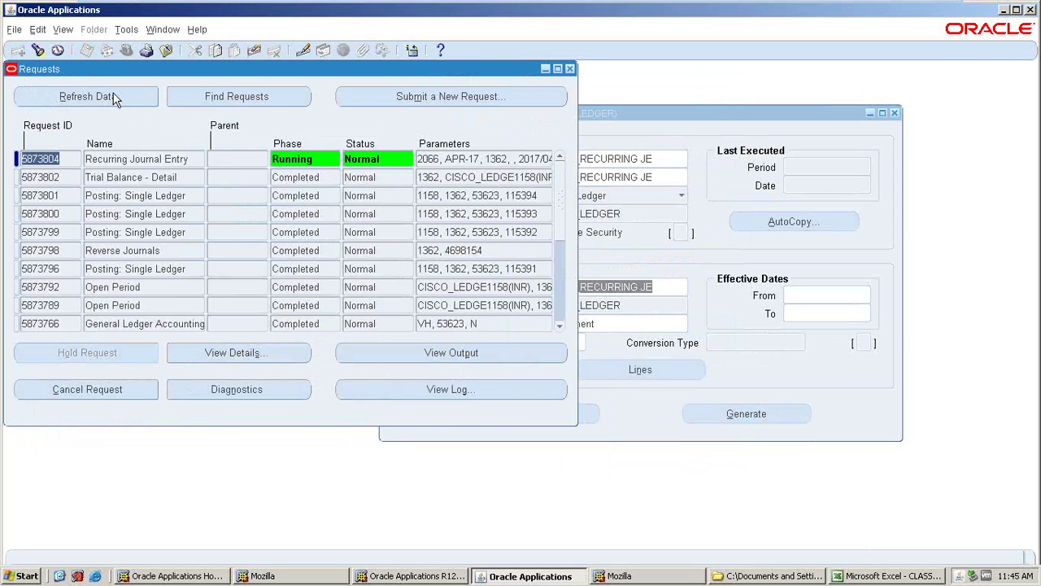
pyautogui.click(95, 101)
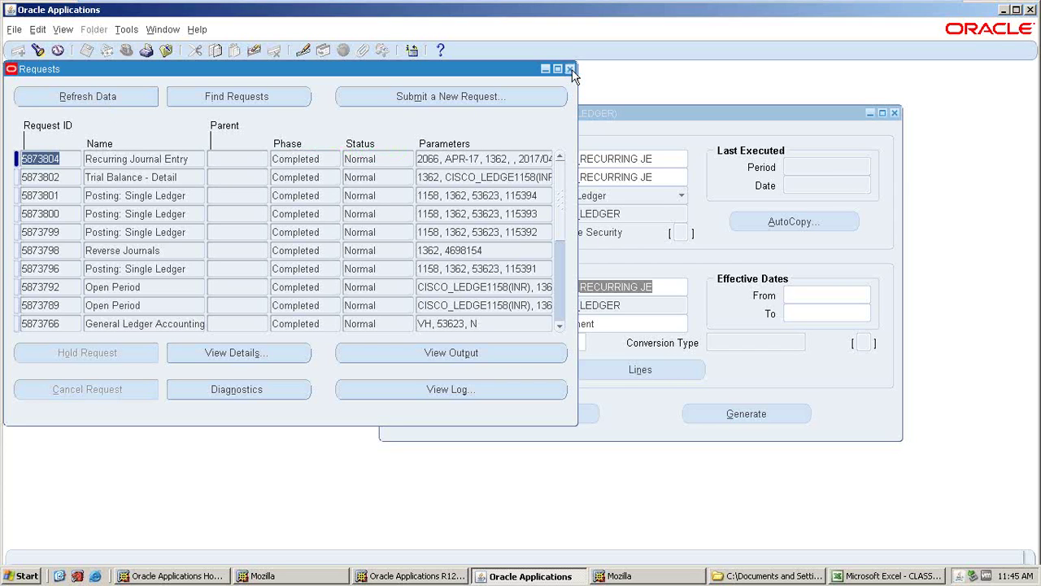
pyautogui.click(195, 158)
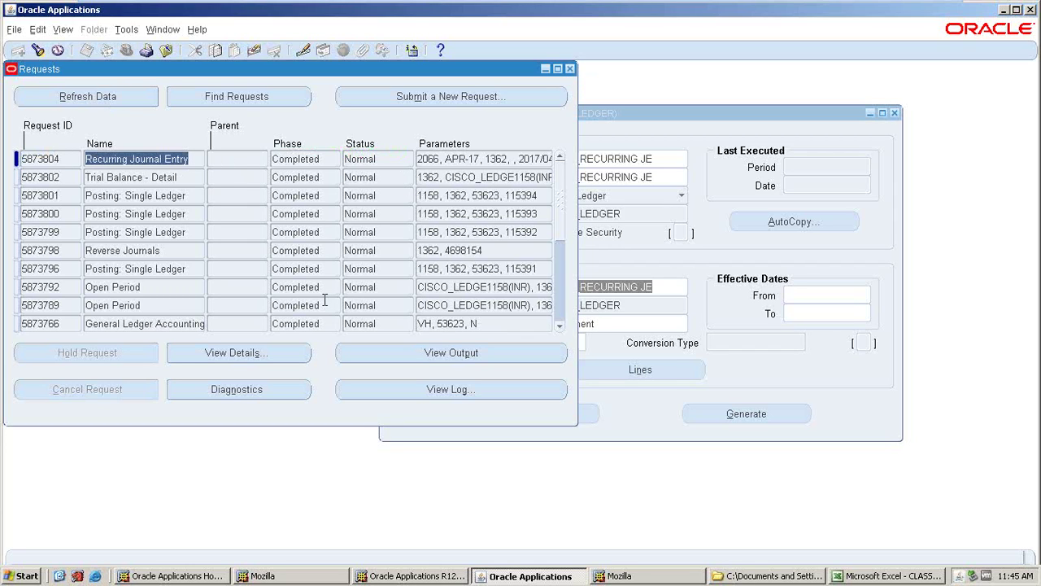
pyautogui.click(439, 356)
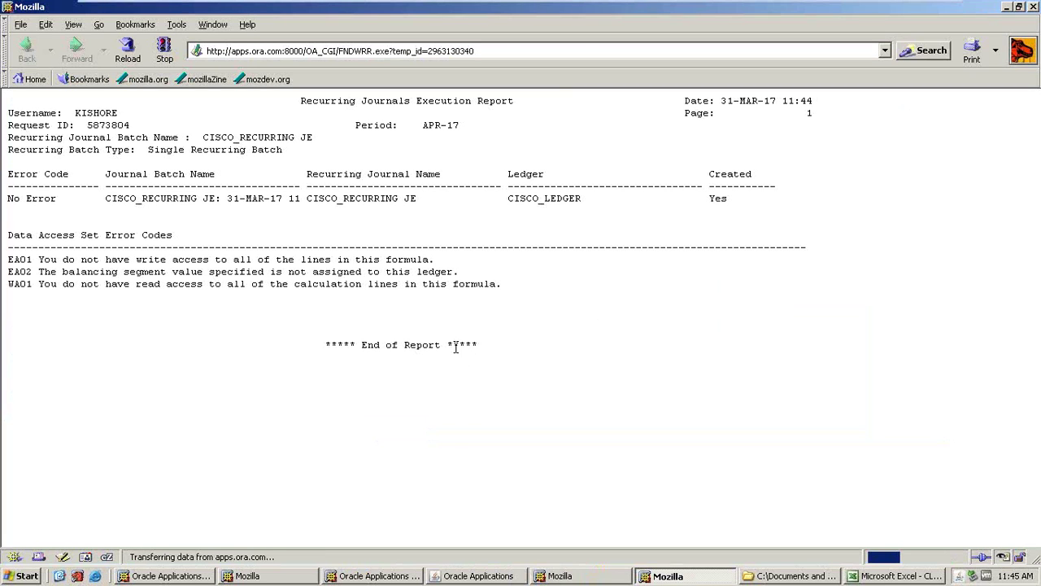
# - Review the CISCO_RECURRING JE batch line in the report, then close the report and the Requests window
pyautogui.moveTo(93, 198); pyautogui.dragTo(478, 215)
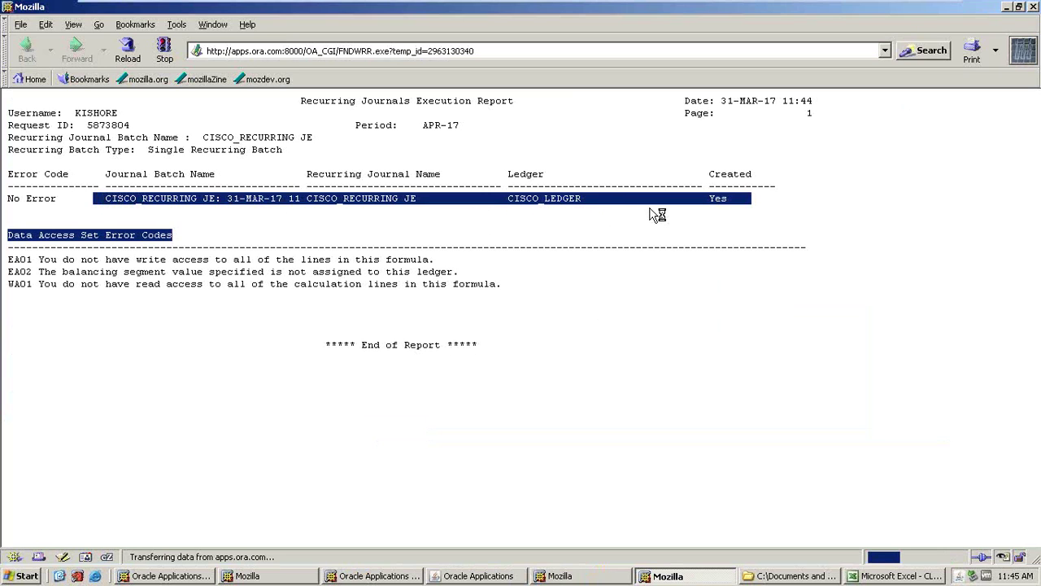
pyautogui.click(1033, 6)
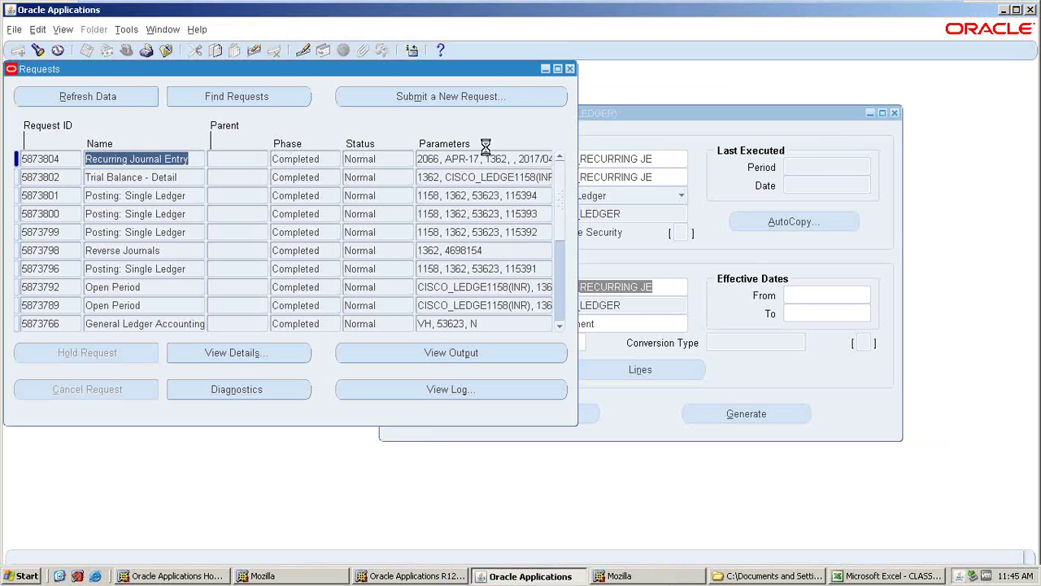
pyautogui.click(569, 68)
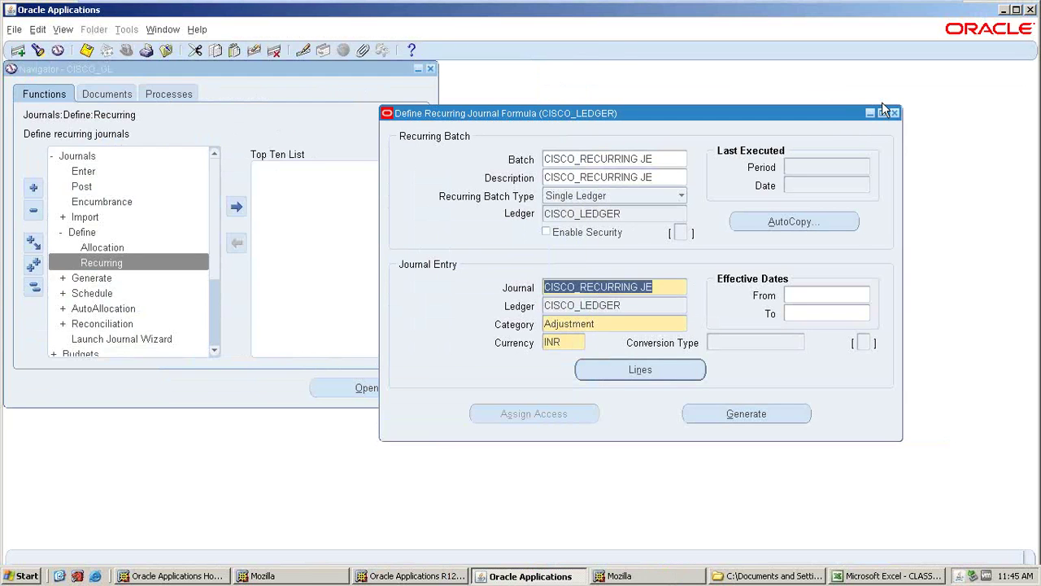
# - Close the recurring journal definition and search the journals for period APR-17
pyautogui.click(895, 113)
pyautogui.doubleClick(78, 172)
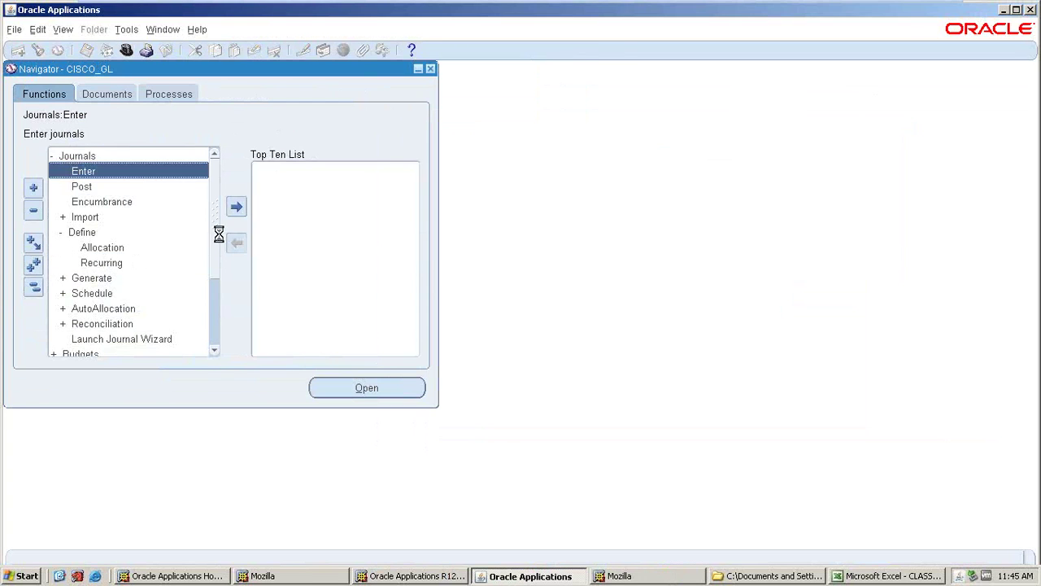
pyautogui.write('APR-17')
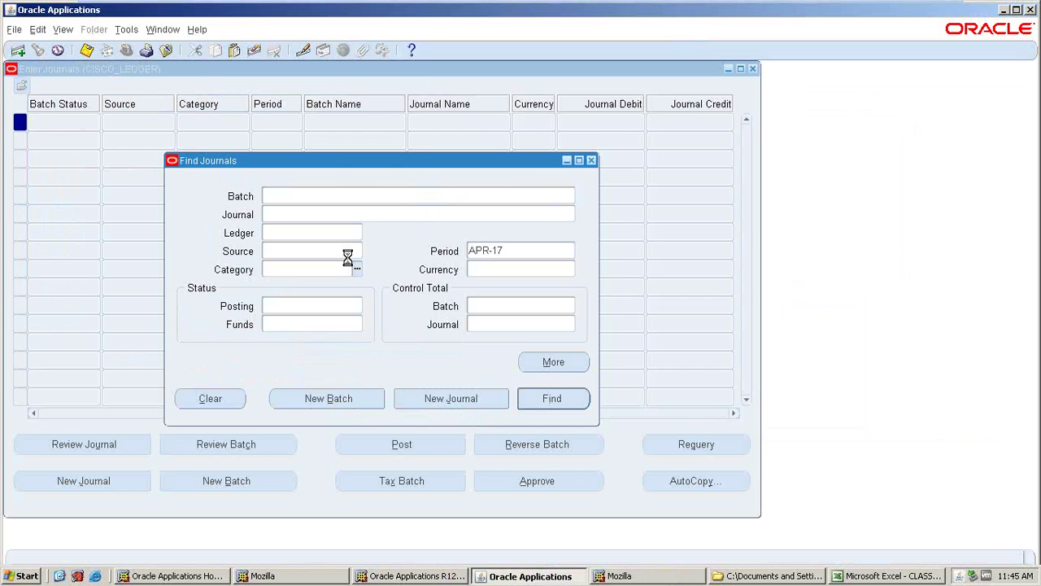
pyautogui.press('Return')
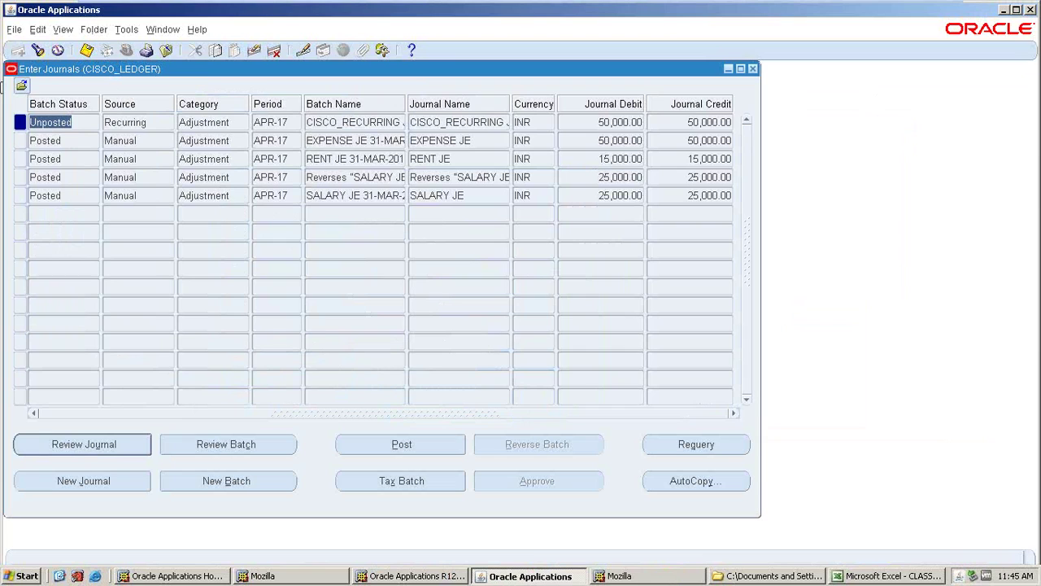
# - Check the batch rows and open the unposted CISCO_RECURRING JE journal for review
pyautogui.click(84, 134)
pyautogui.click(71, 121)
pyautogui.click(320, 128)
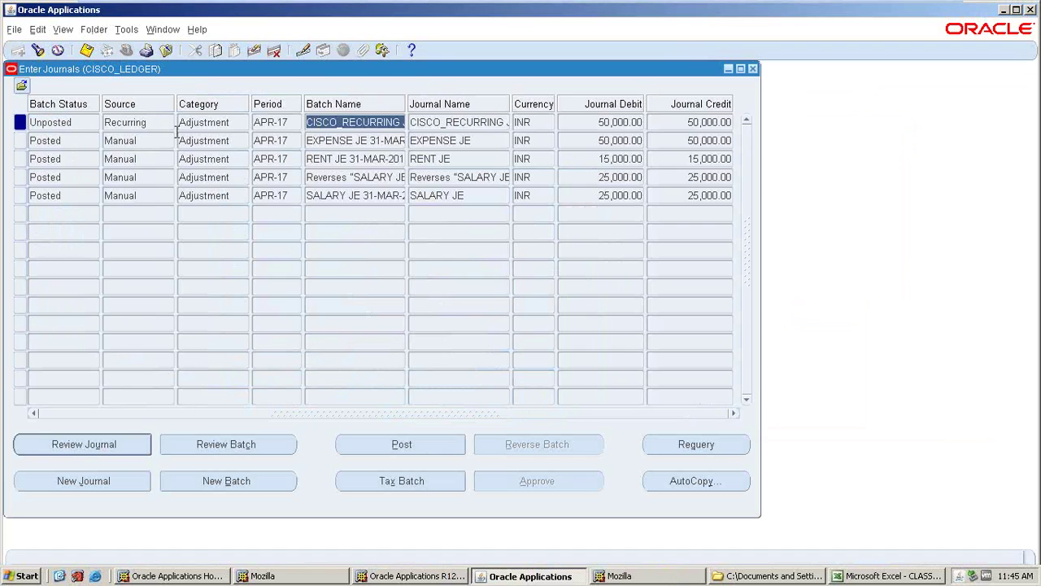
pyautogui.click(136, 122)
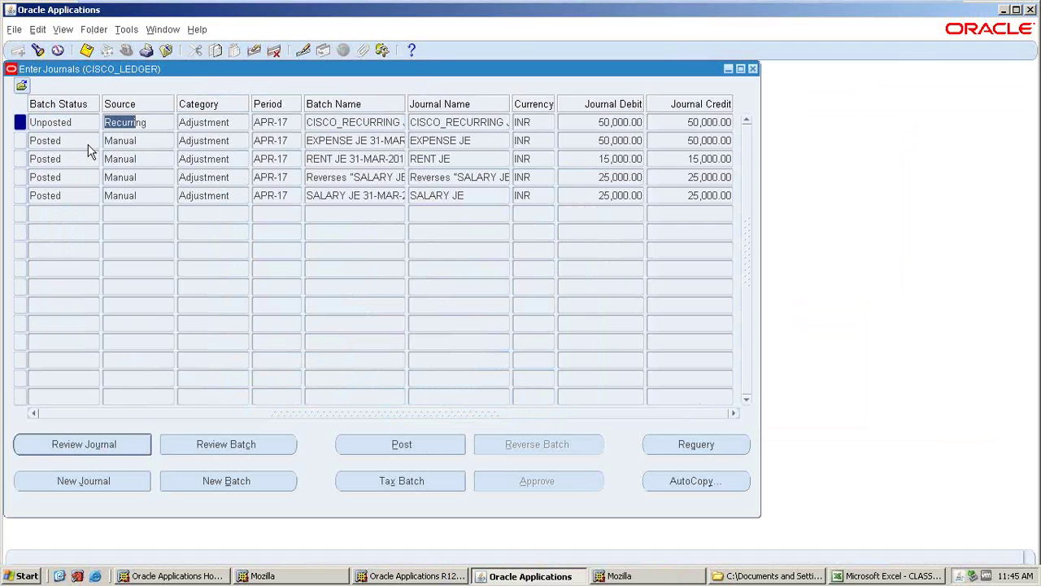
pyautogui.click(57, 454)
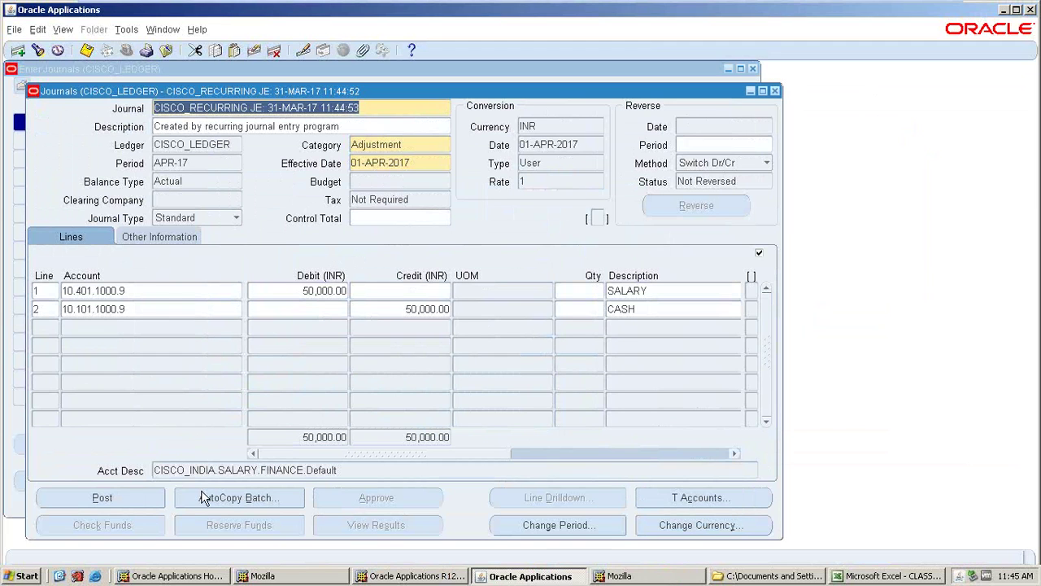
# - Check the journal description and the SALARY and CASH line accounts
pyautogui.click(158, 287)
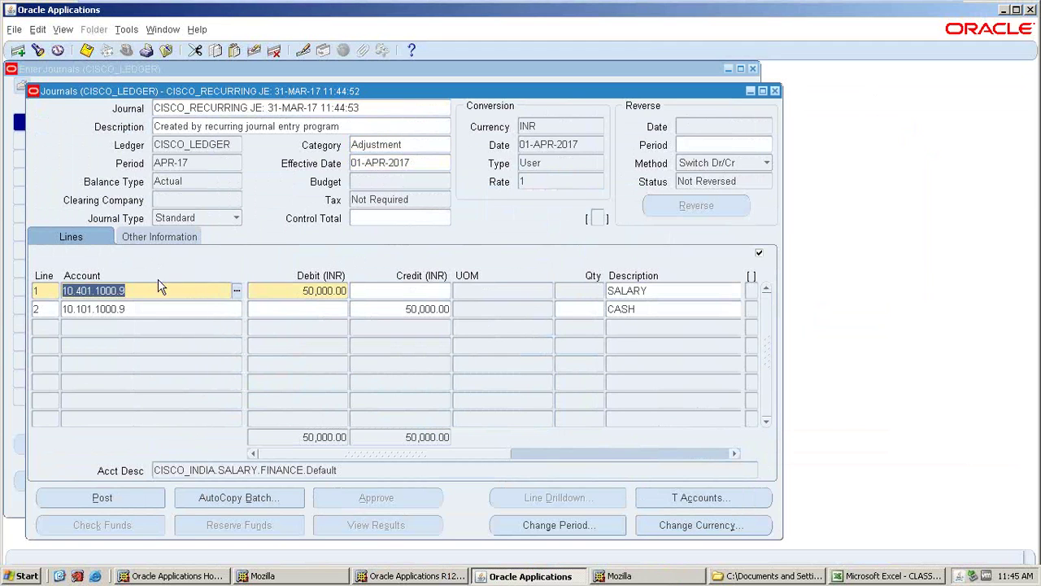
pyautogui.click(330, 127)
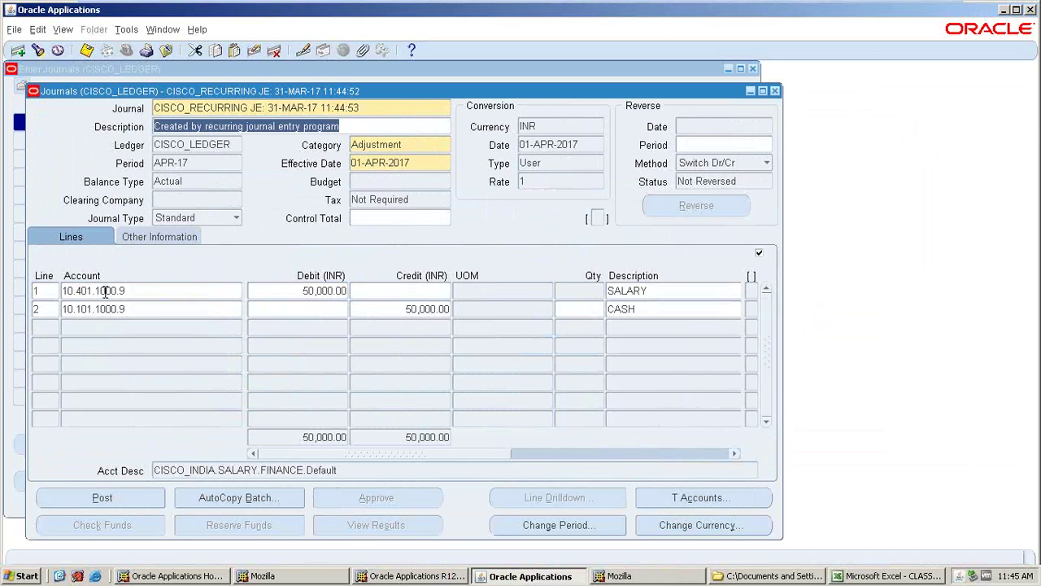
pyautogui.click(204, 288)
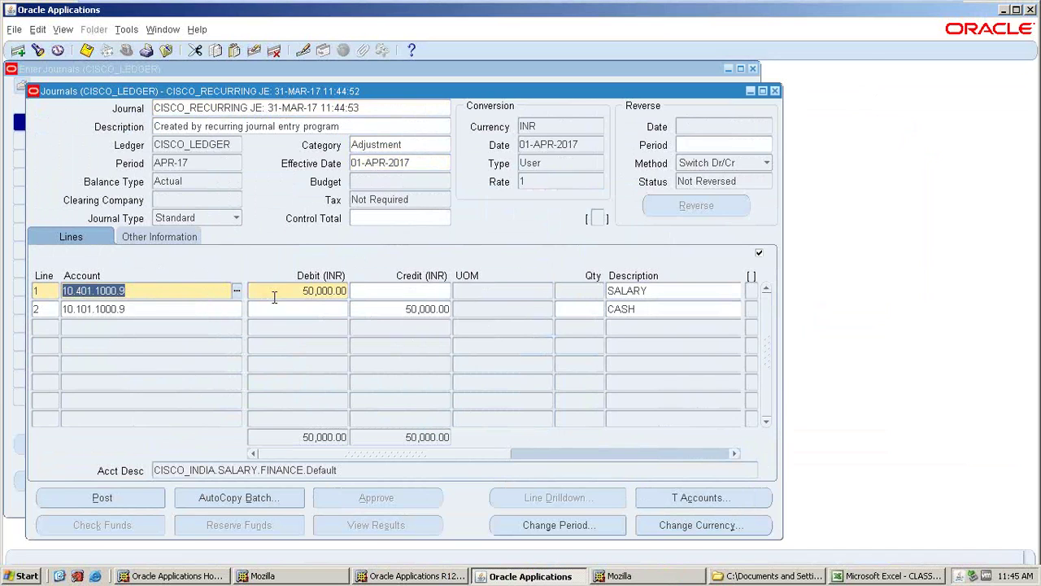
pyautogui.press('Down')
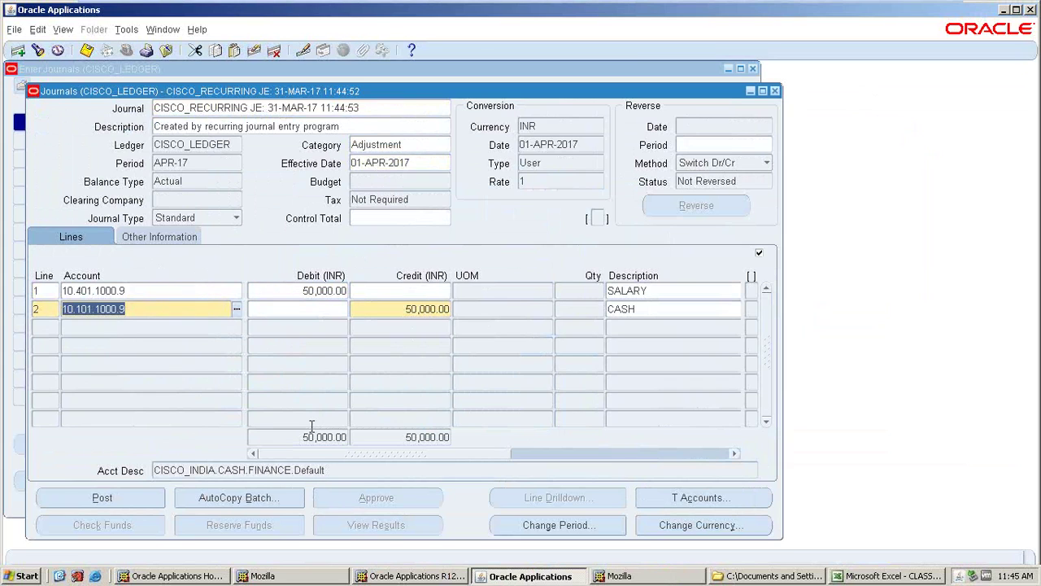
# - Post the CISCO_RECURRING JE batch as request 5873806 and close the journal detail
pyautogui.click(116, 497)
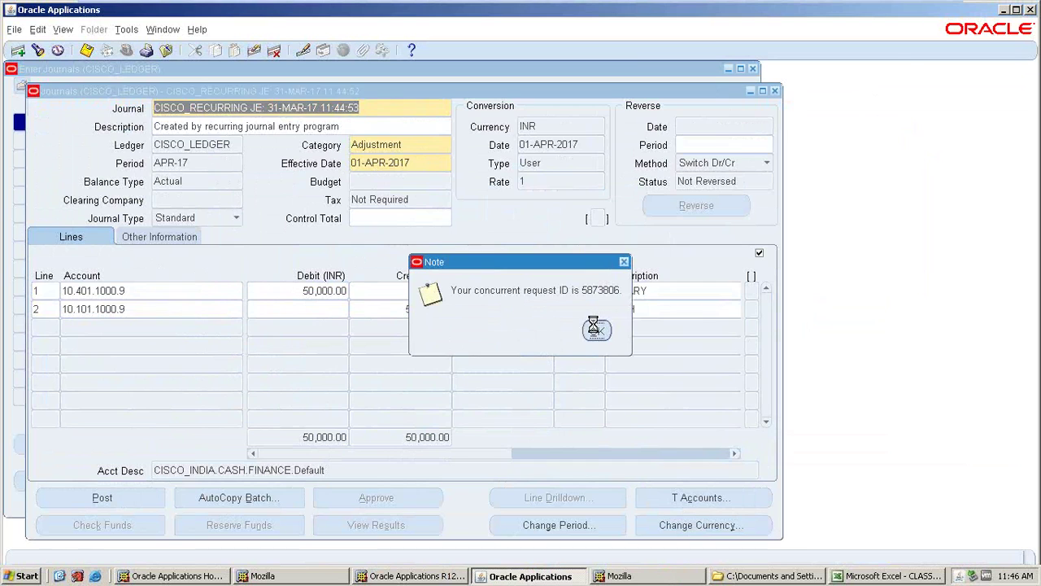
pyautogui.click(595, 329)
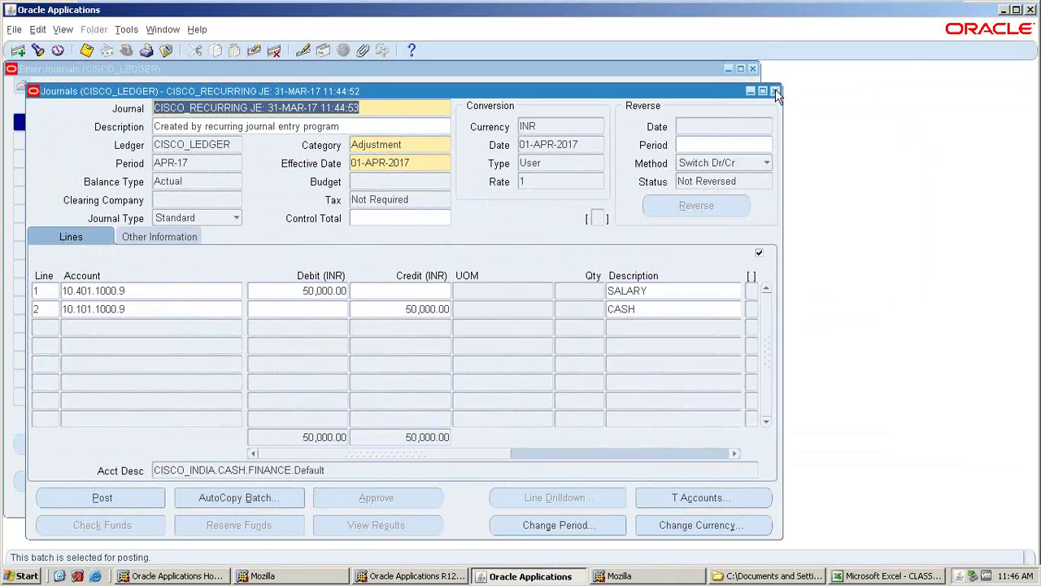
pyautogui.click(775, 91)
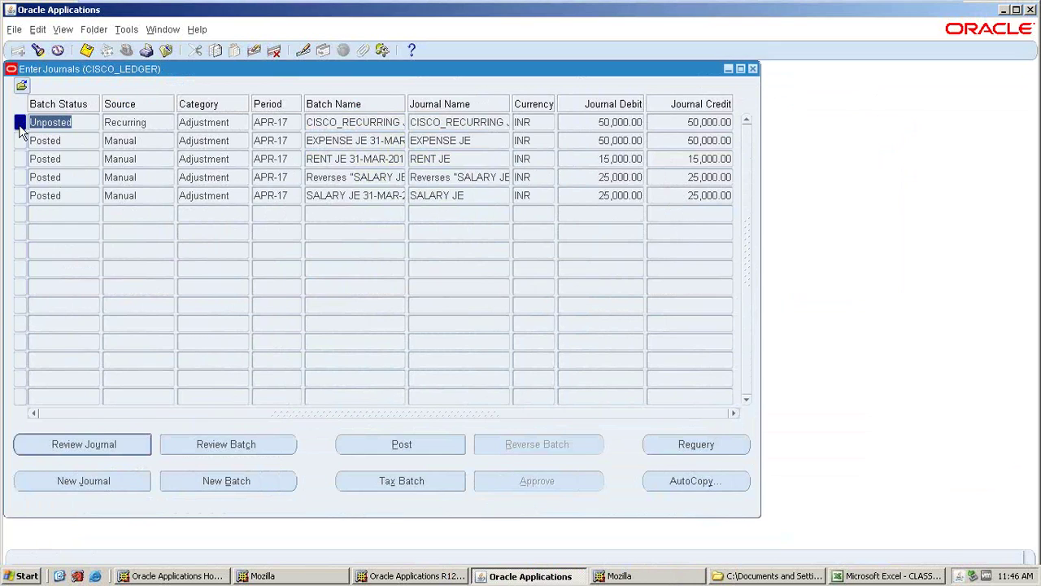
# - Close the journal list and enter JOURNALS POSTING in Excel cell A10
pyautogui.click(753, 70)
pyautogui.click(838, 573)
pyautogui.click(45, 209)
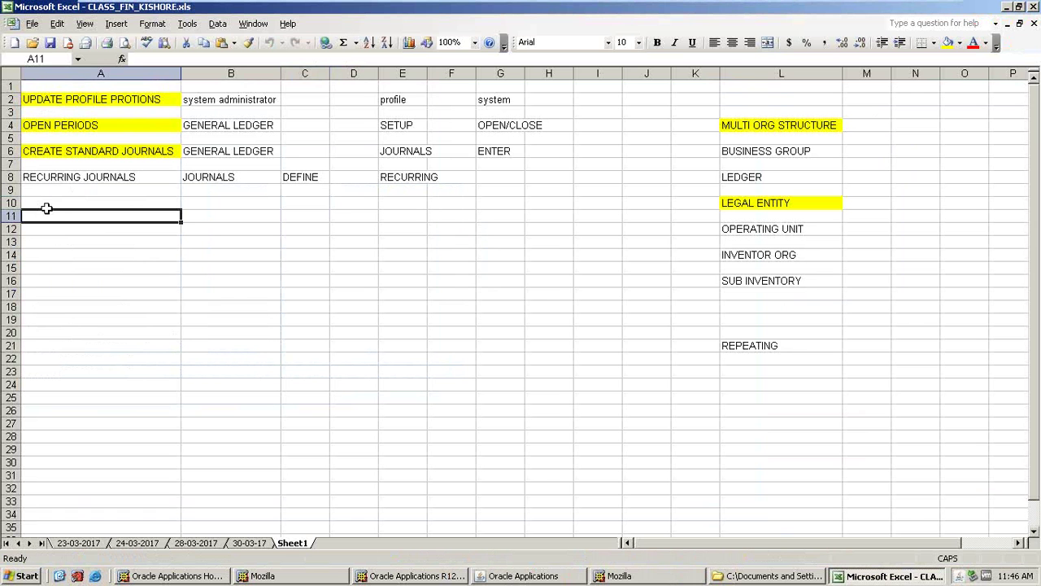
pyautogui.write('J')
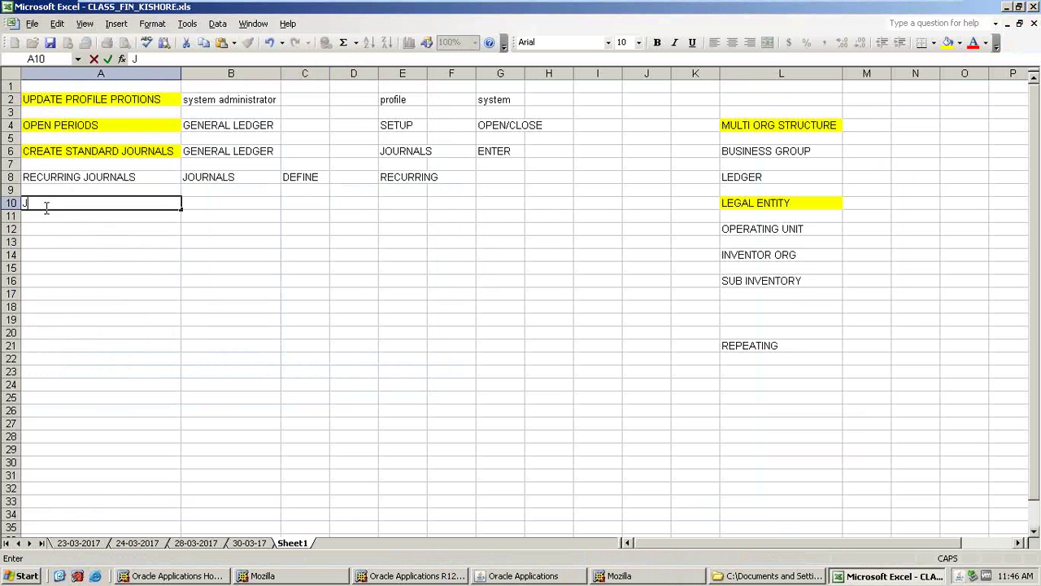
pyautogui.write('OURNALS POSTING')
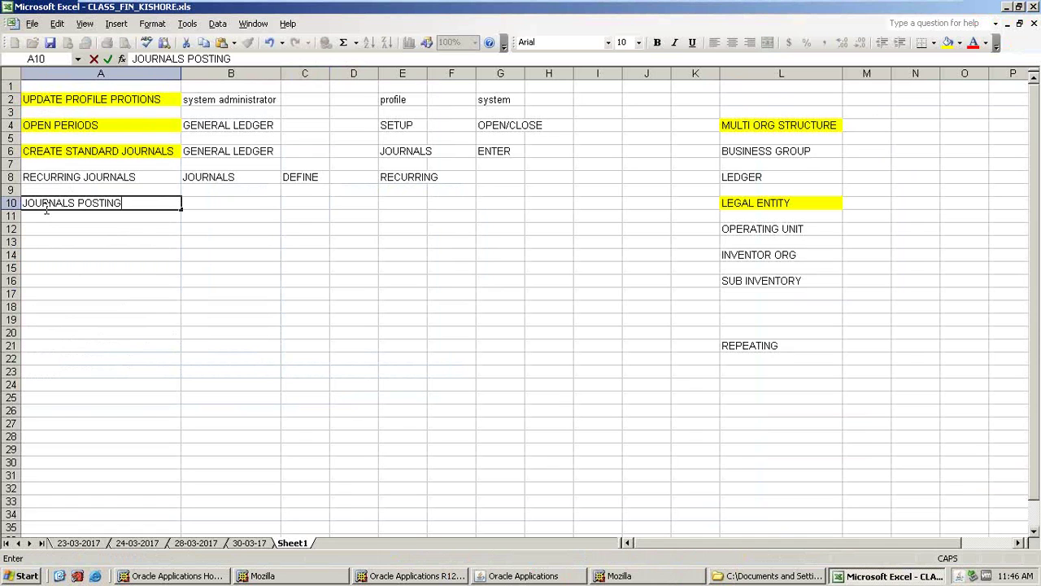
pyautogui.press('Tab')
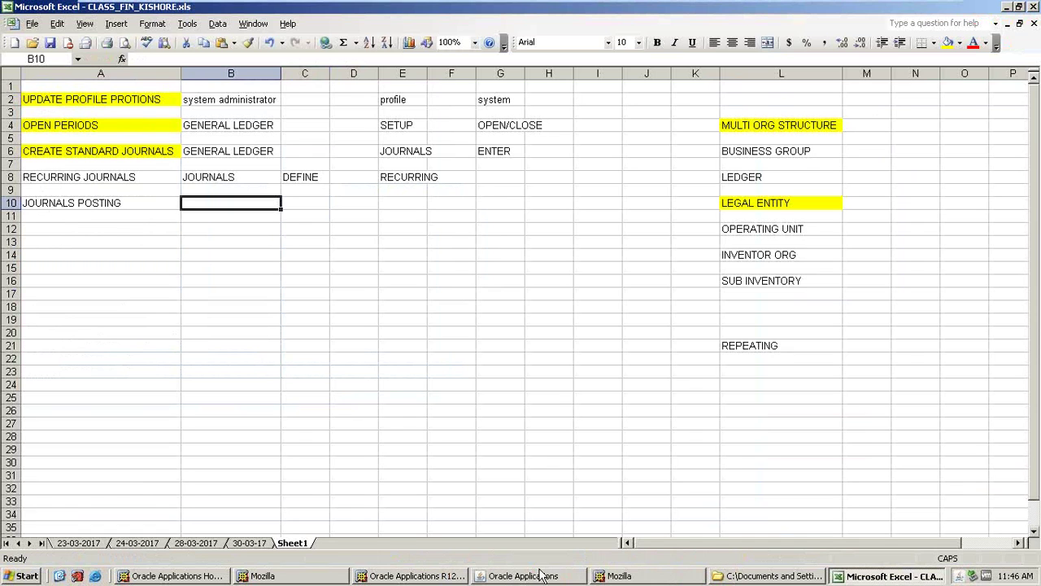
# - Look up the Journals > Post function in the Oracle Navigator
pyautogui.click(460, 577)
pyautogui.click(491, 576)
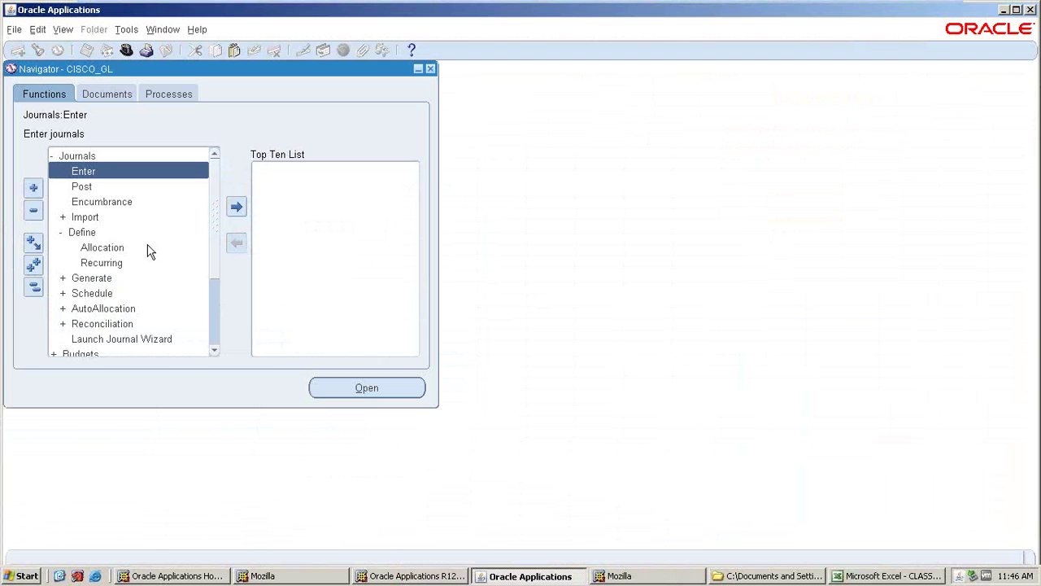
pyautogui.click(69, 159)
pyautogui.click(82, 187)
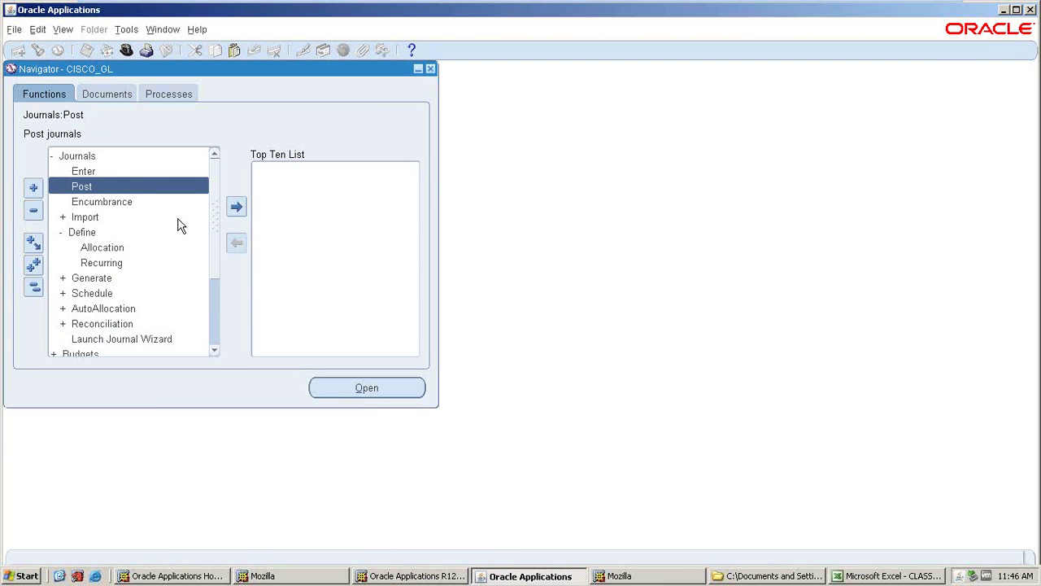
pyautogui.hotkey('alt', 'Tab')
# - Enter JOURNALS in cell B10 and POST in cell C10
pyautogui.click(888, 576)
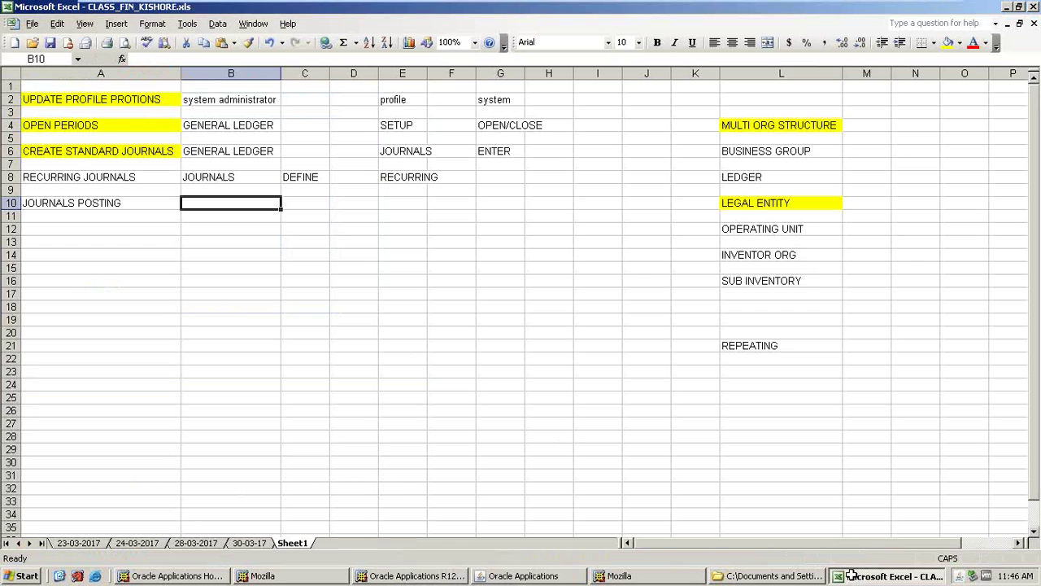
pyautogui.write('JOURNALS P')
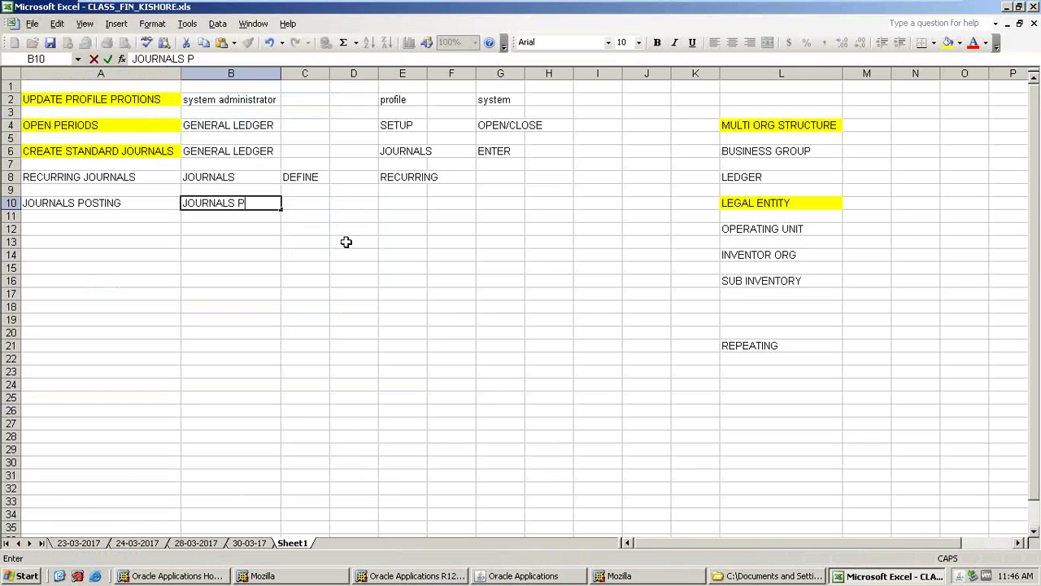
pyautogui.press('Tab')
pyautogui.press('Tab')
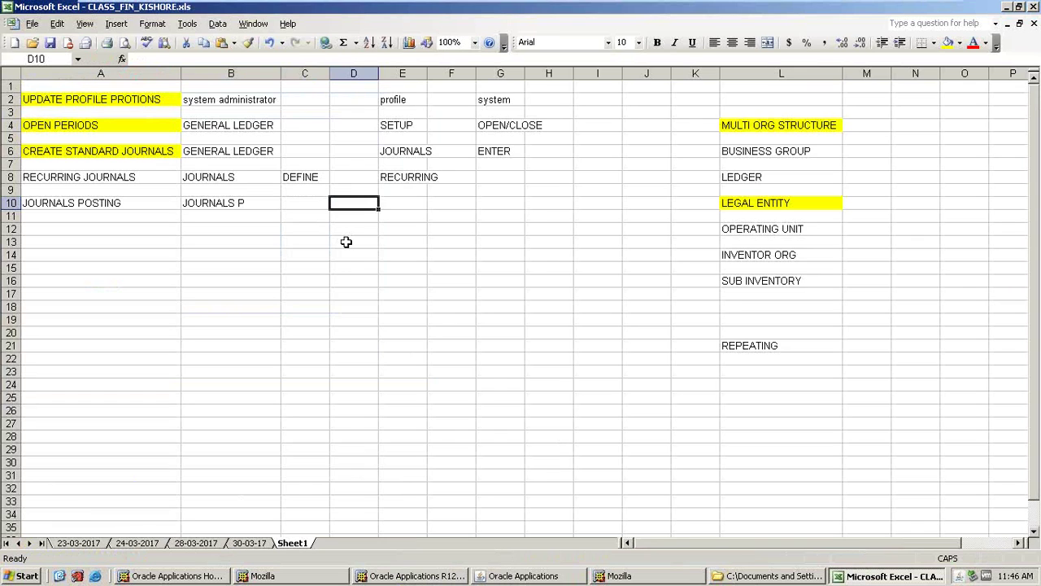
pyautogui.press('Left')
pyautogui.press('Left')
pyautogui.write('JOURN')
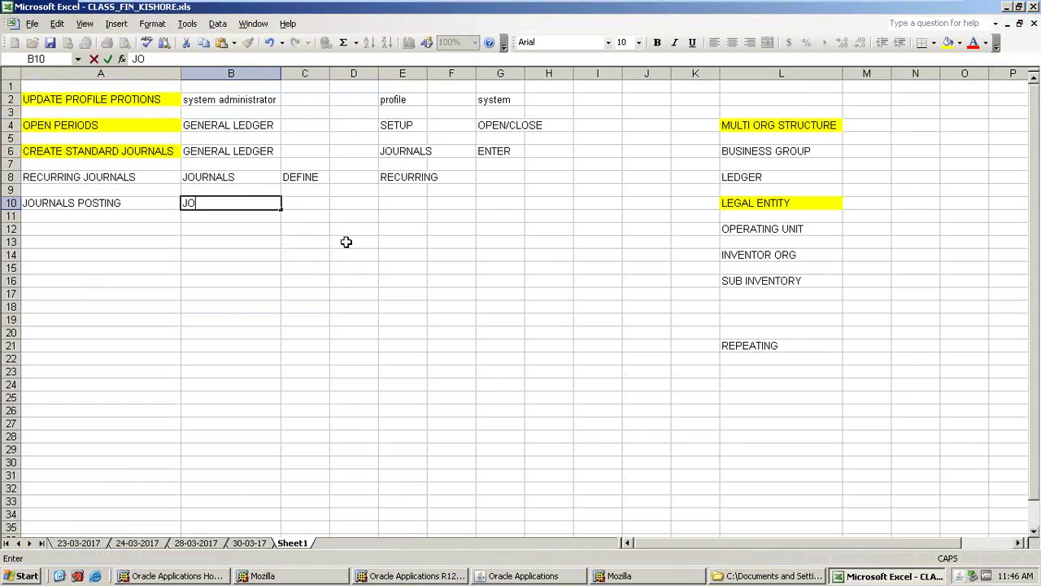
pyautogui.press('BackSpace')
pyautogui.press('BackSpace')
pyautogui.press('BackSpace')
pyautogui.write('IU')
pyautogui.press('BackSpace')
pyautogui.press('BackSpace')
pyautogui.write('URNALS')
pyautogui.press('Tab')
pyautogui.write('POST')
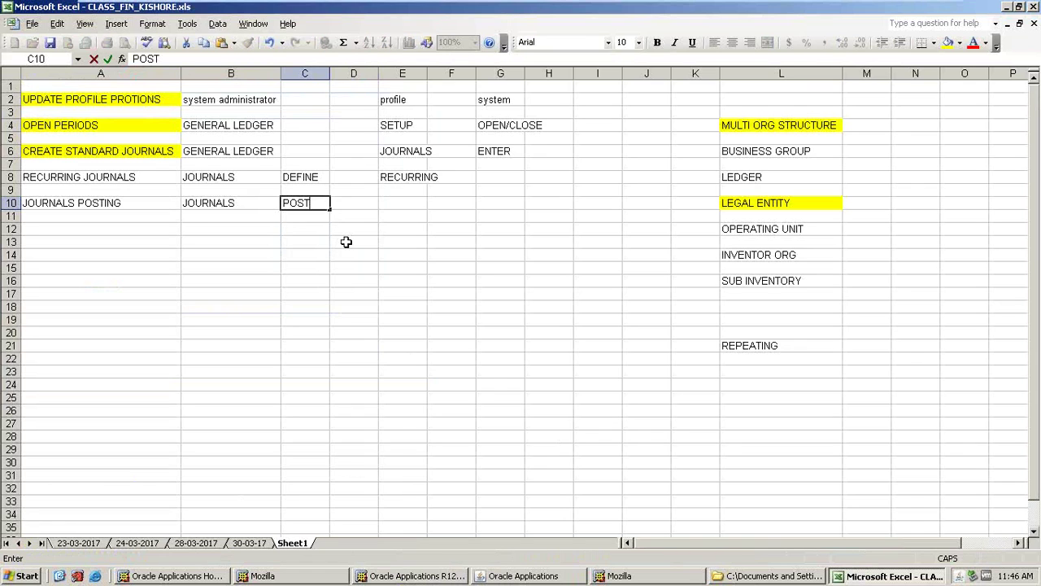
pyautogui.press('Tab')
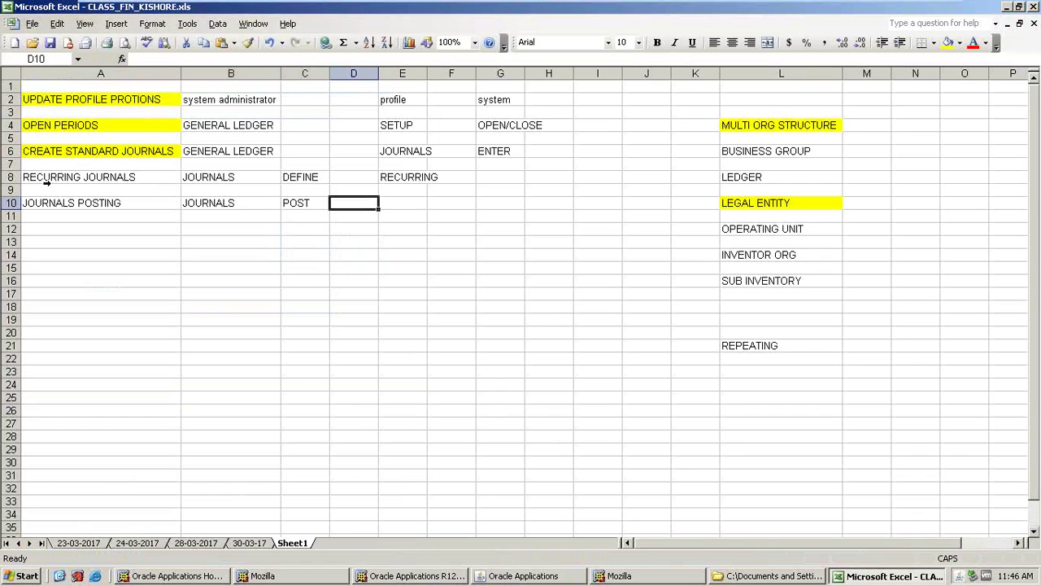
# - Insert two blank rows above RECURRING JOURNALS
pyautogui.click(4, 177)
pyautogui.rightClick(4, 177)
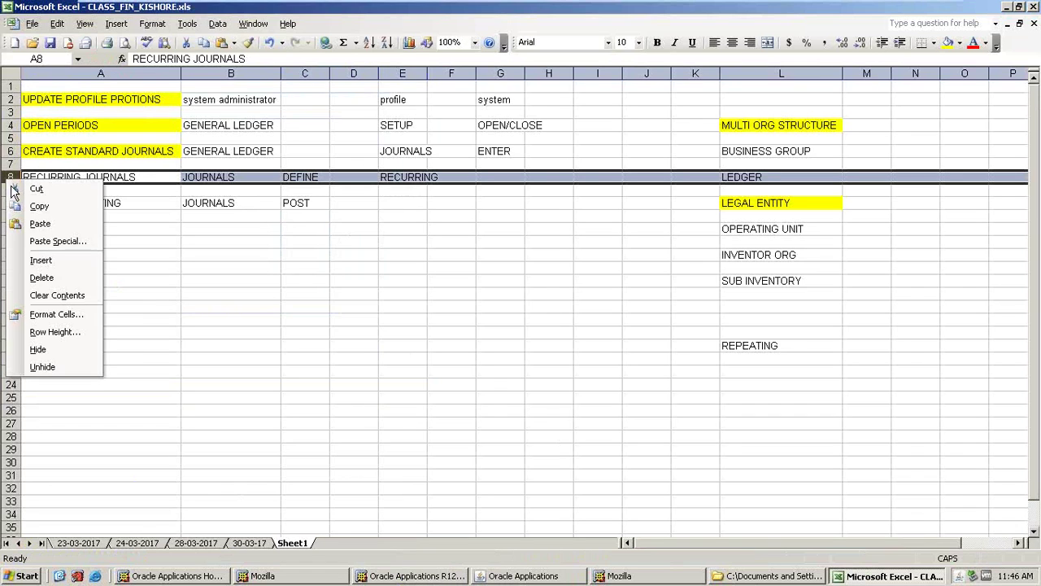
pyautogui.click(26, 255)
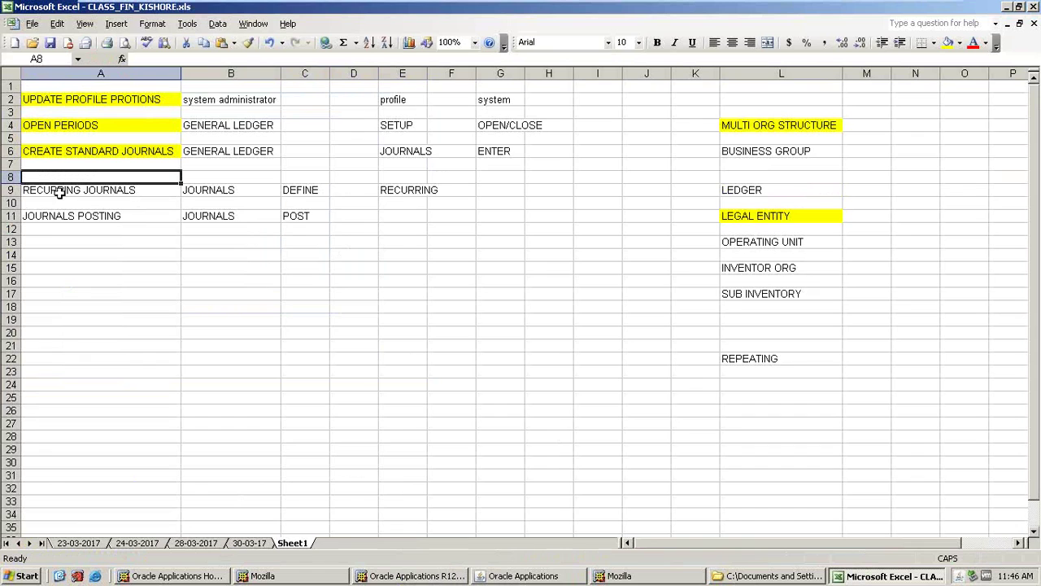
pyautogui.click(10, 189)
pyautogui.rightClick(11, 192)
pyautogui.click(29, 267)
# - Type the heading JOURNAL REVESAL in cell A8
pyautogui.press('Up')
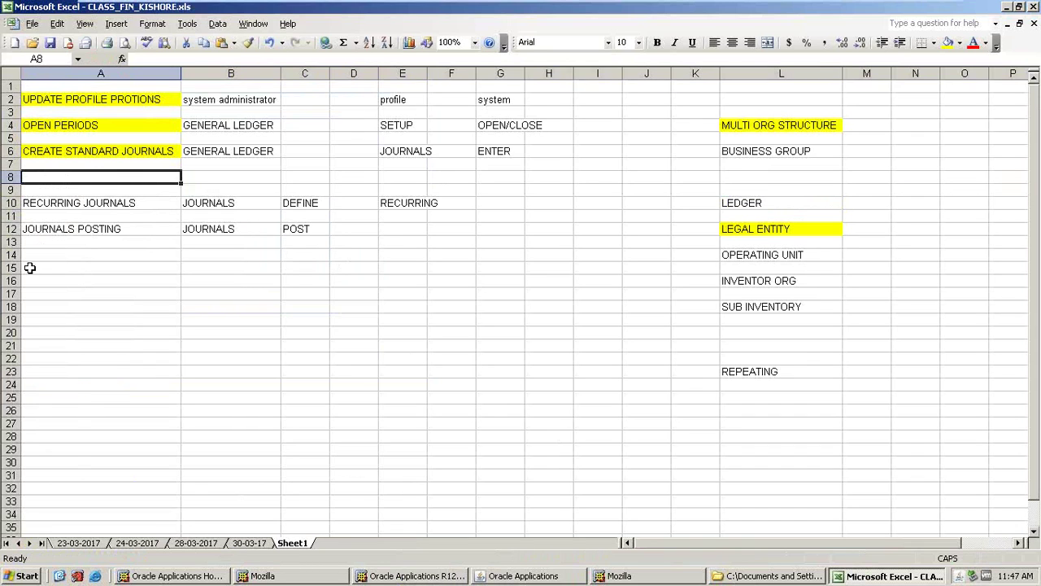
pyautogui.write('REV')
pyautogui.press('BackSpace')
pyautogui.press('BackSpace')
pyautogui.press('BackSpace')
pyautogui.write('JORNA')
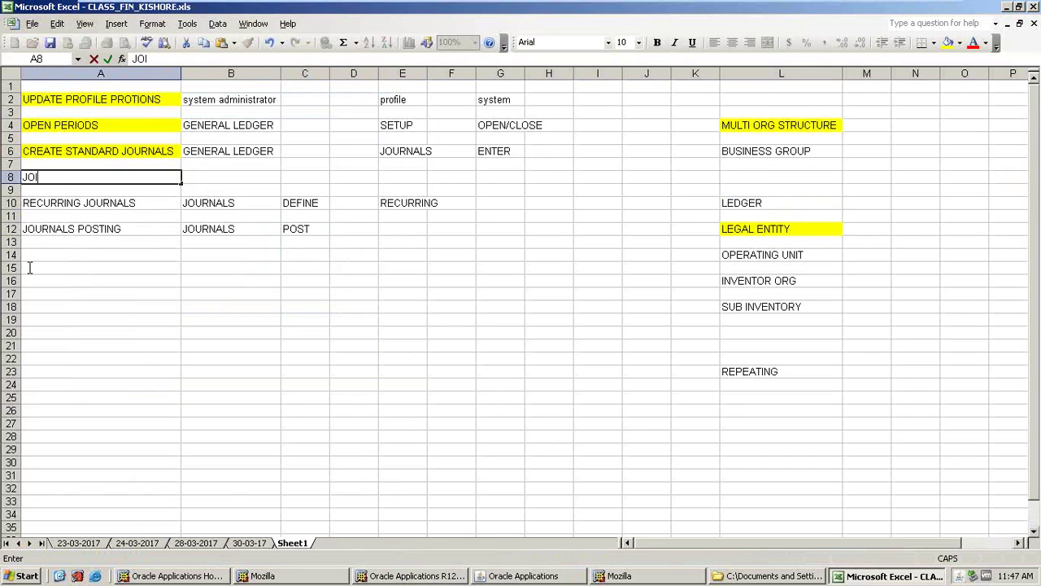
pyautogui.press('BackSpace')
pyautogui.press('BackSpace')
pyautogui.press('BackSpace')
pyautogui.write('URNALS')
pyautogui.press('BackSpace')
pyautogui.write('REVESAL')
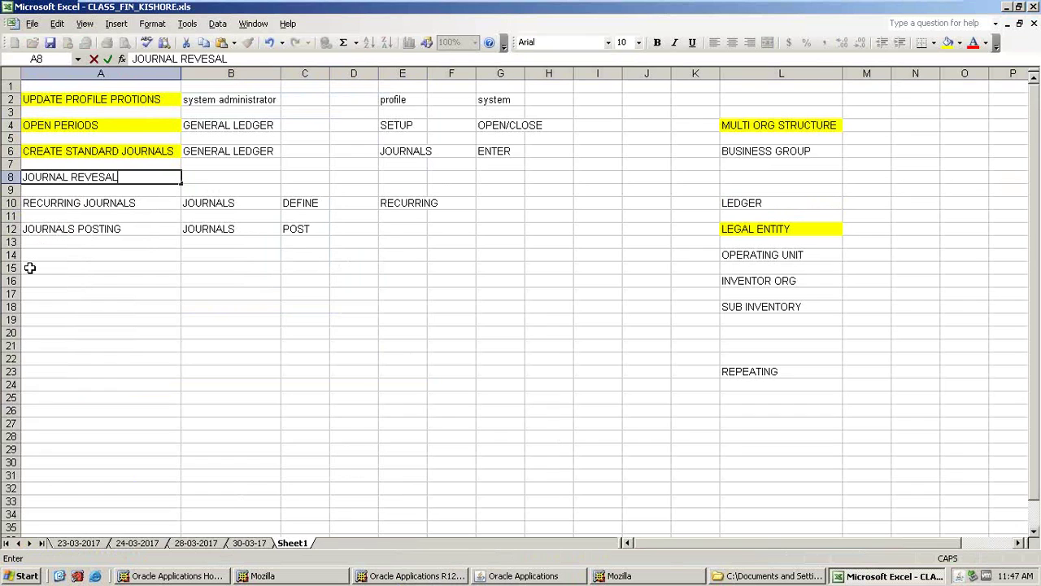
pyautogui.press('Return')
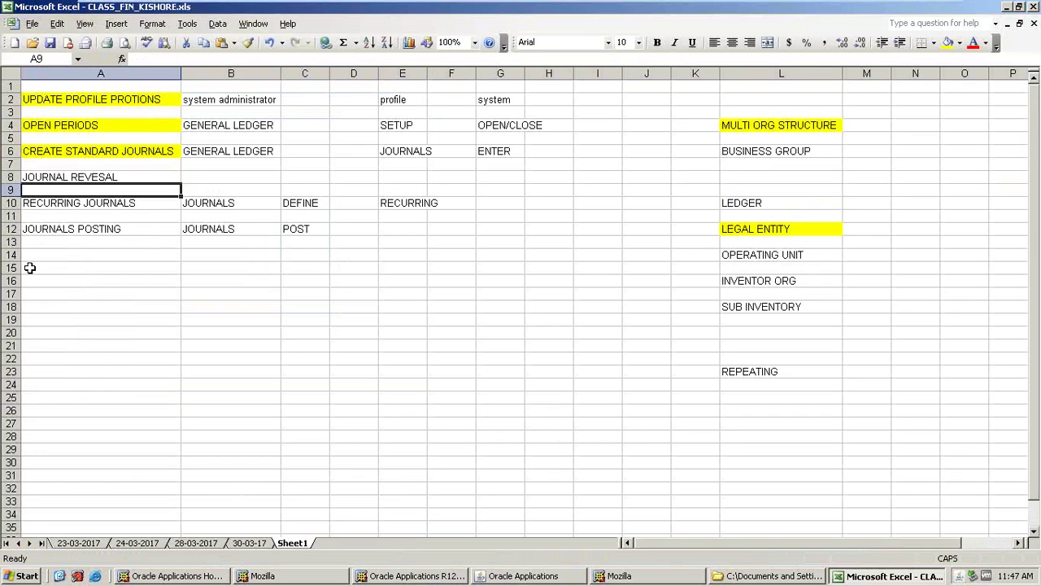
pyautogui.click(52, 230)
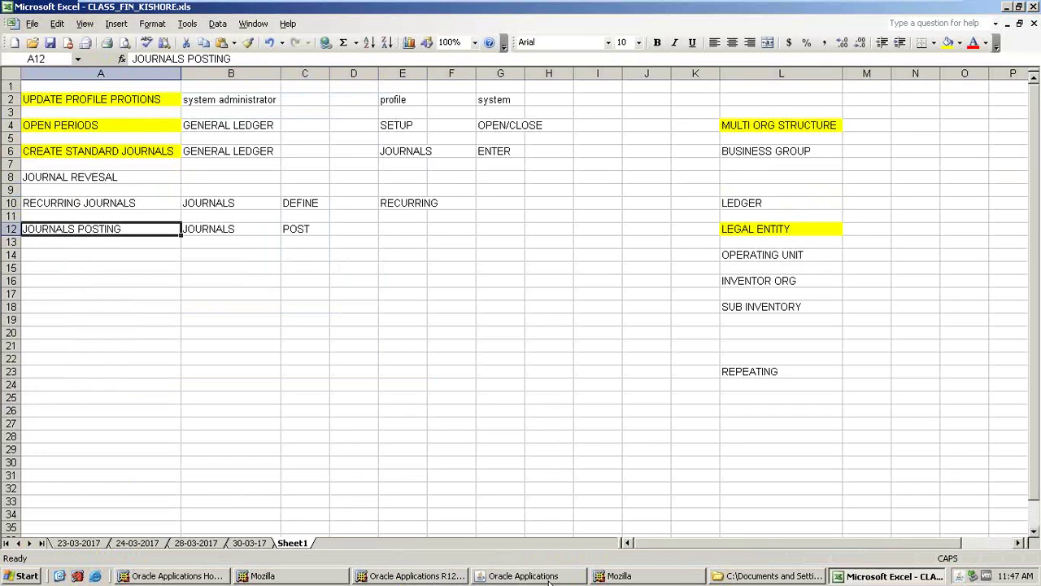
pyautogui.click(549, 580)
# - Open the Post Journals form under Journals in the Navigator
pyautogui.click(31, 265)
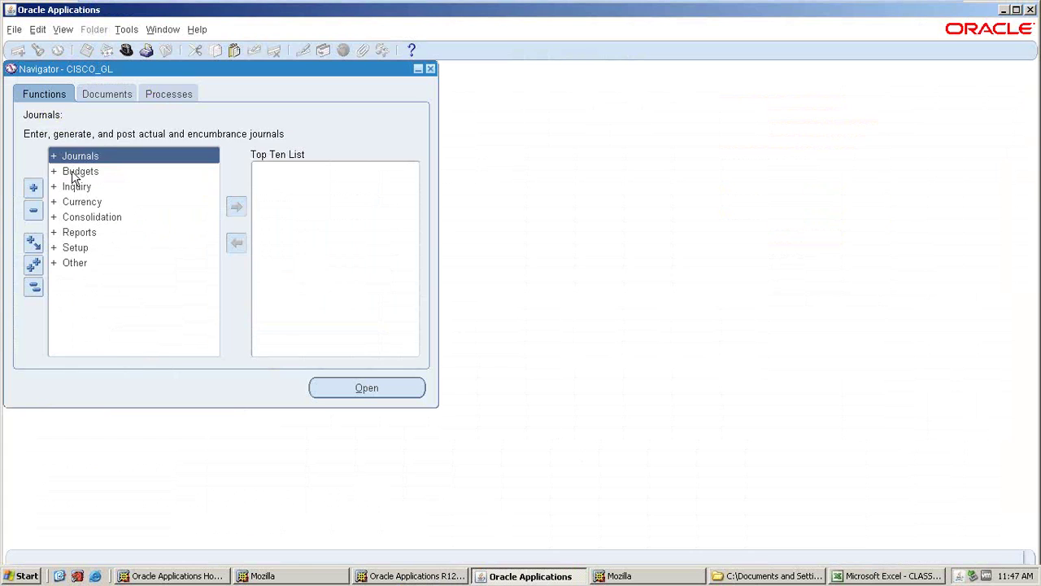
pyautogui.doubleClick(78, 156)
pyautogui.doubleClick(82, 185)
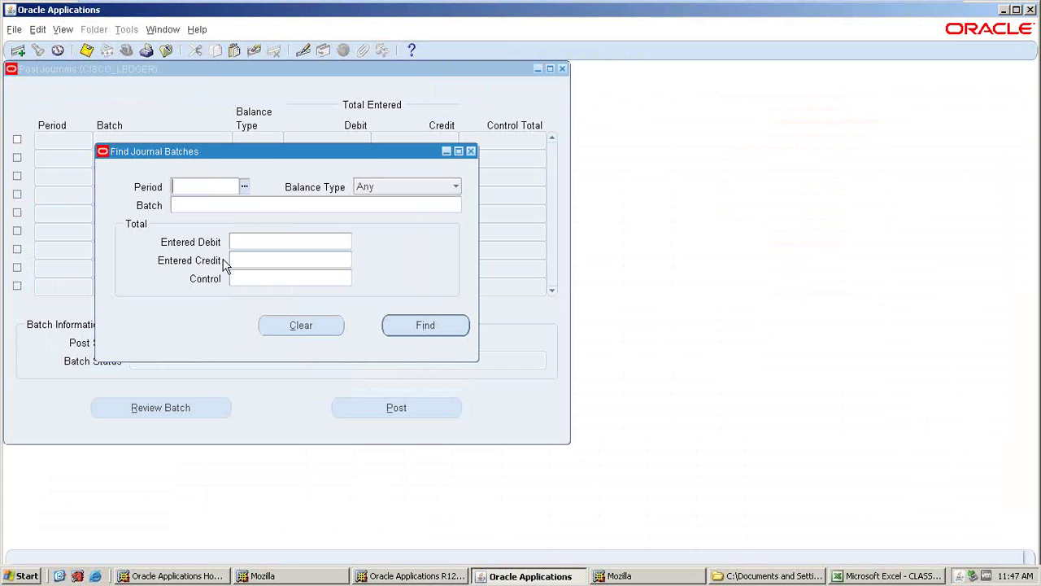
# - Set the batch search period to APR-17, keeping balance type Any
pyautogui.click(244, 188)
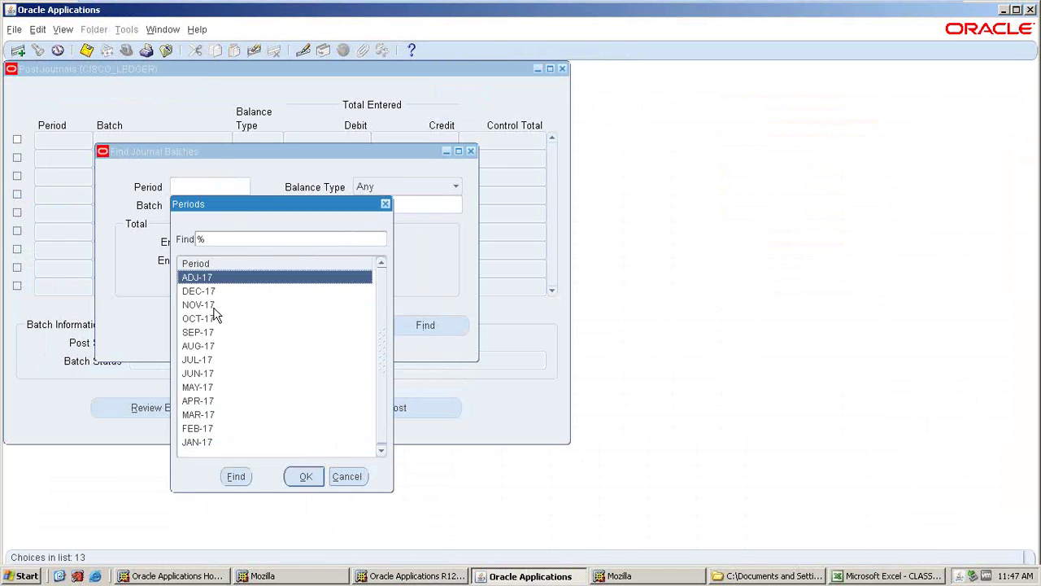
pyautogui.click(198, 401)
pyautogui.click(304, 474)
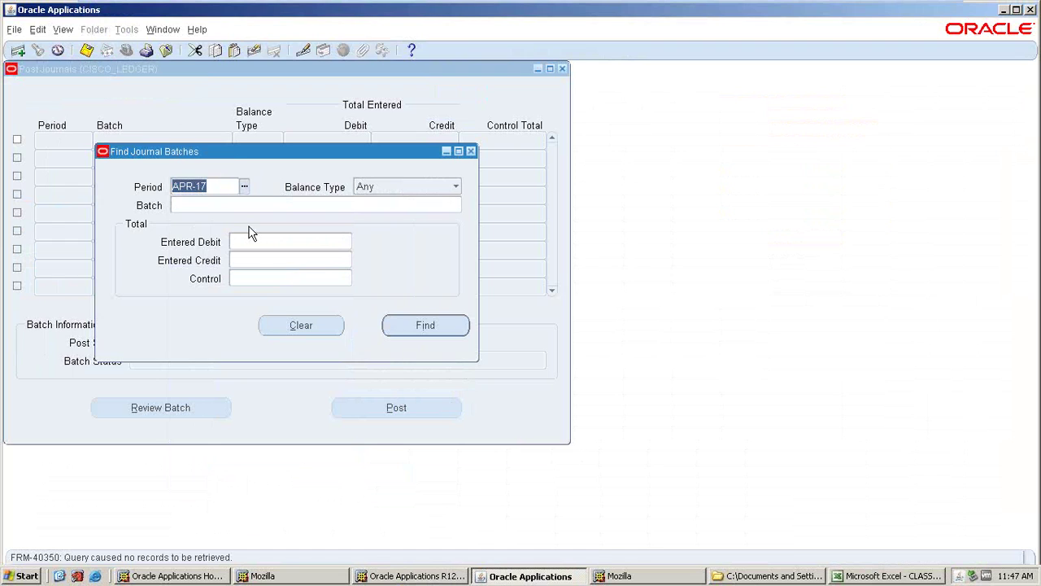
pyautogui.moveTo(224, 152); pyautogui.dragTo(480, 167)
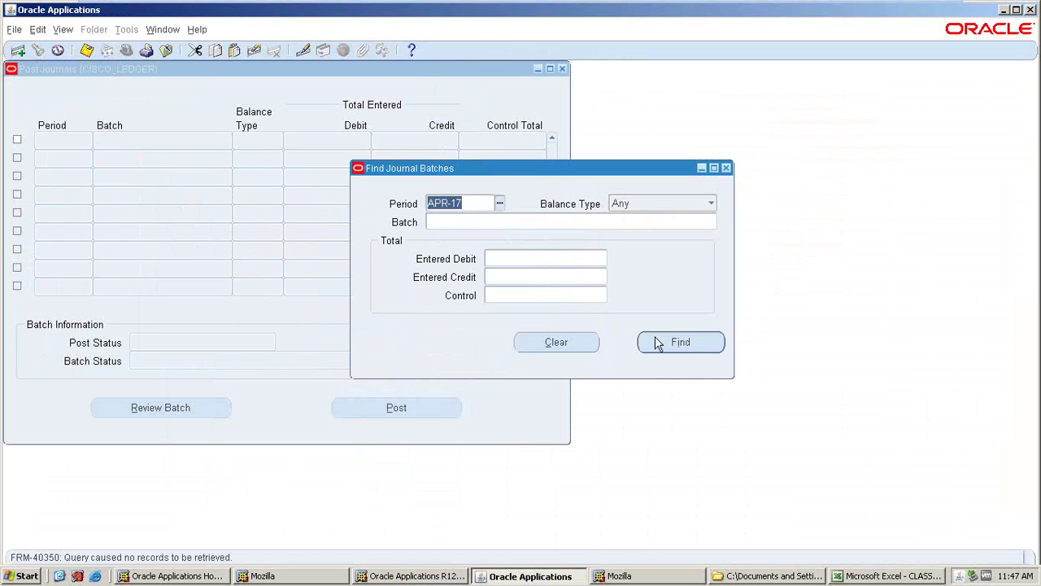
pyautogui.press('Tab')
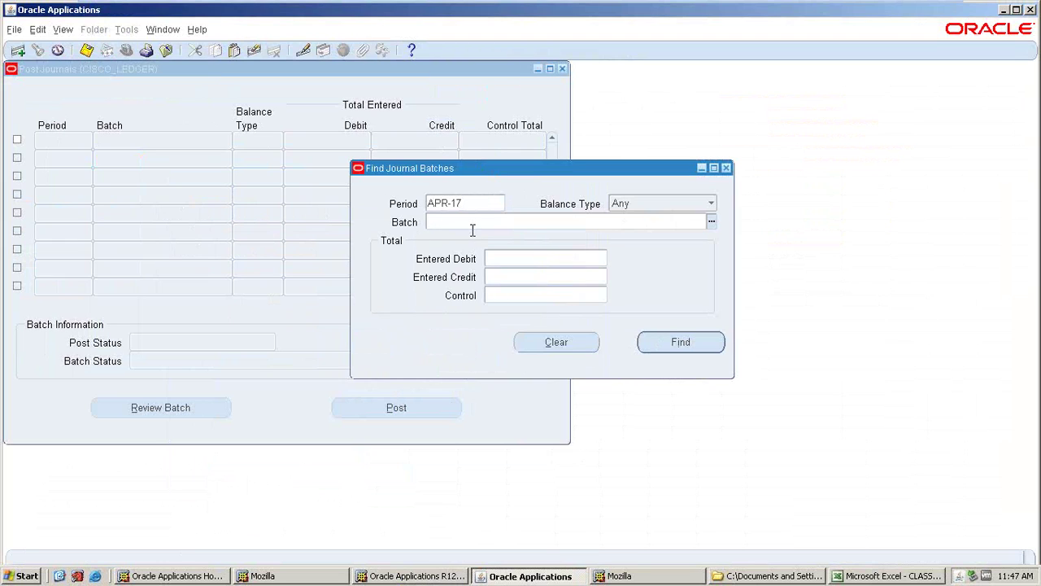
pyautogui.click(702, 206)
pyautogui.click(602, 215)
pyautogui.click(467, 203)
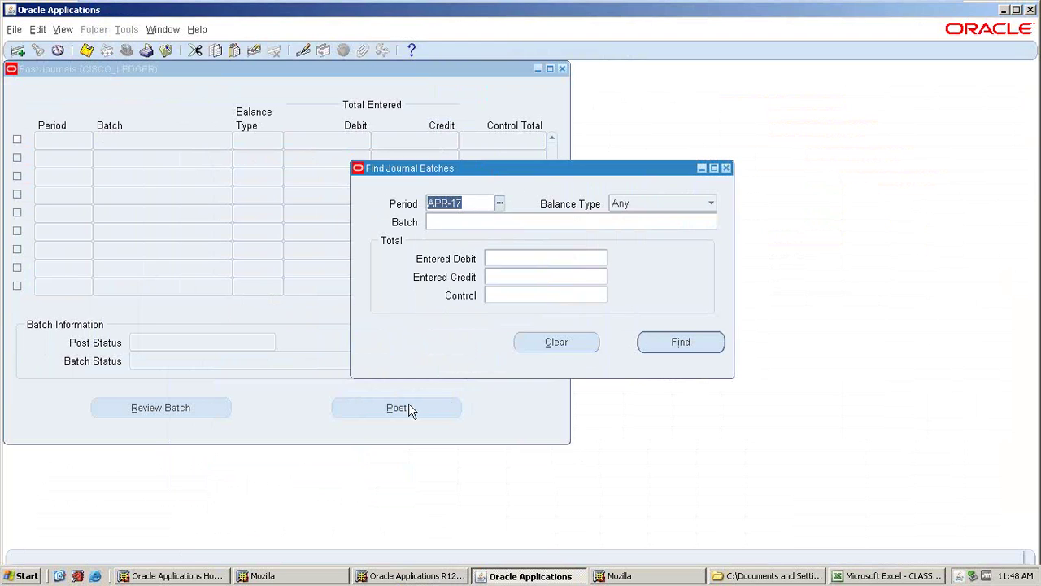
# - Close the Find Journal Batches dialog and then the Post Journals window
pyautogui.click(726, 170)
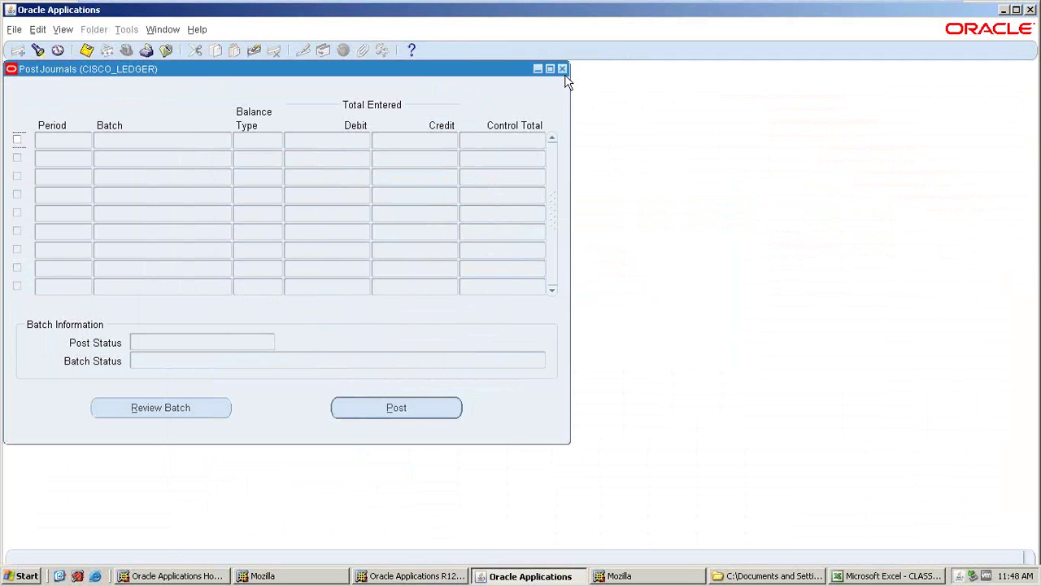
pyautogui.click(563, 70)
# - Start a new journal in Enter Journals and name it TEST JE
pyautogui.doubleClick(73, 169)
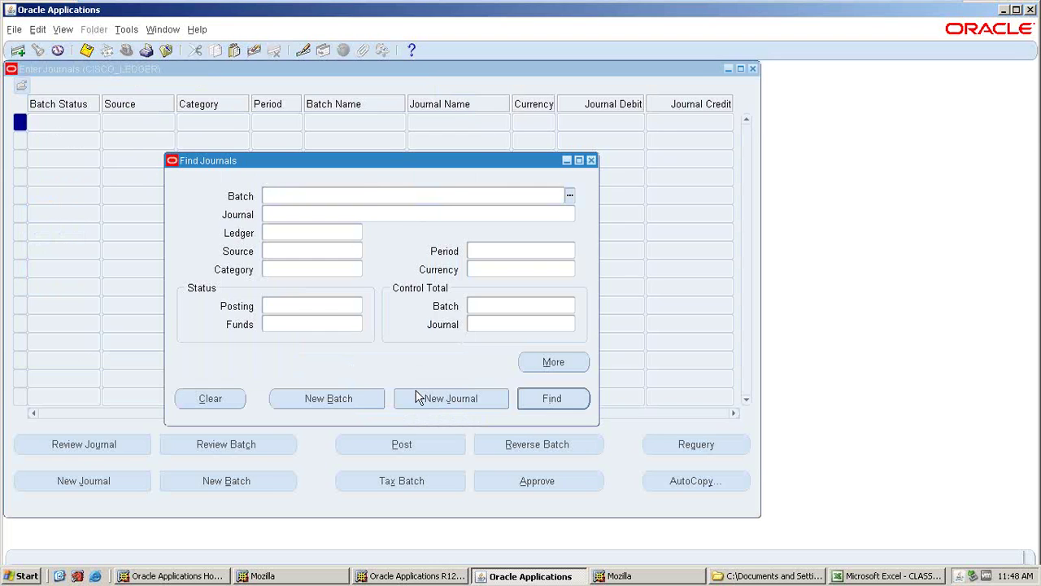
pyautogui.click(413, 332)
pyautogui.write('TEST')
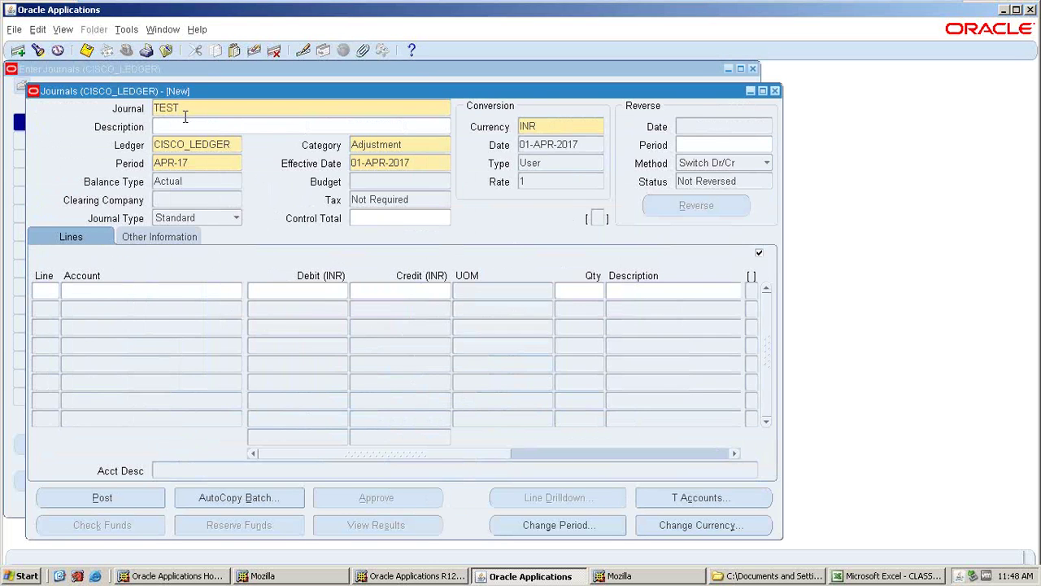
pyautogui.write(' JE')
pyautogui.click(52, 290)
# - Add line 1 debiting expenses account 10.400.1000.9 for 5000
pyautogui.write('1')
pyautogui.press('Tab')
pyautogui.click(233, 292)
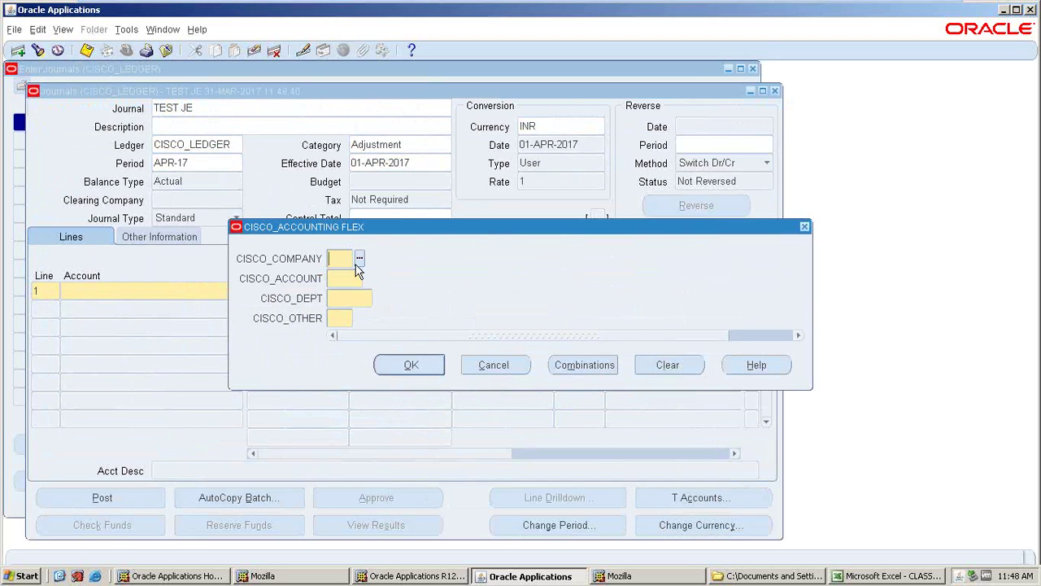
pyautogui.click(359, 258)
pyautogui.click(302, 406)
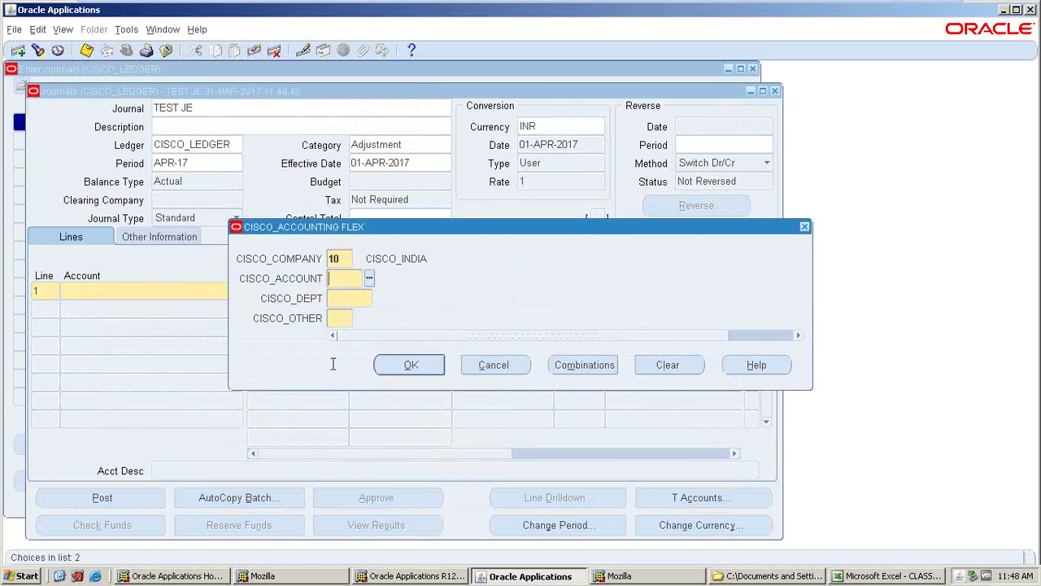
pyautogui.click(370, 280)
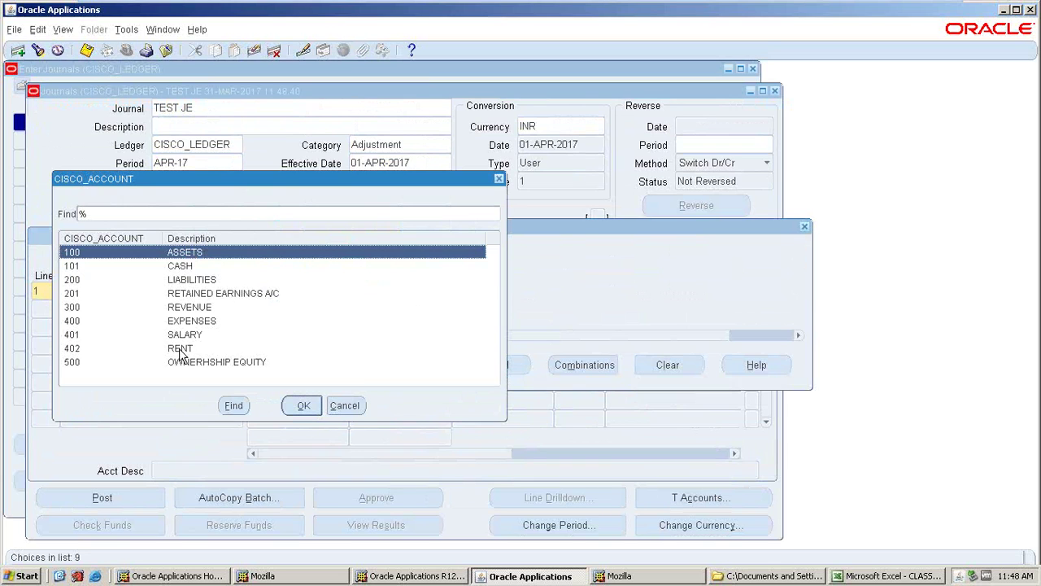
pyautogui.click(192, 324)
pyautogui.click(302, 404)
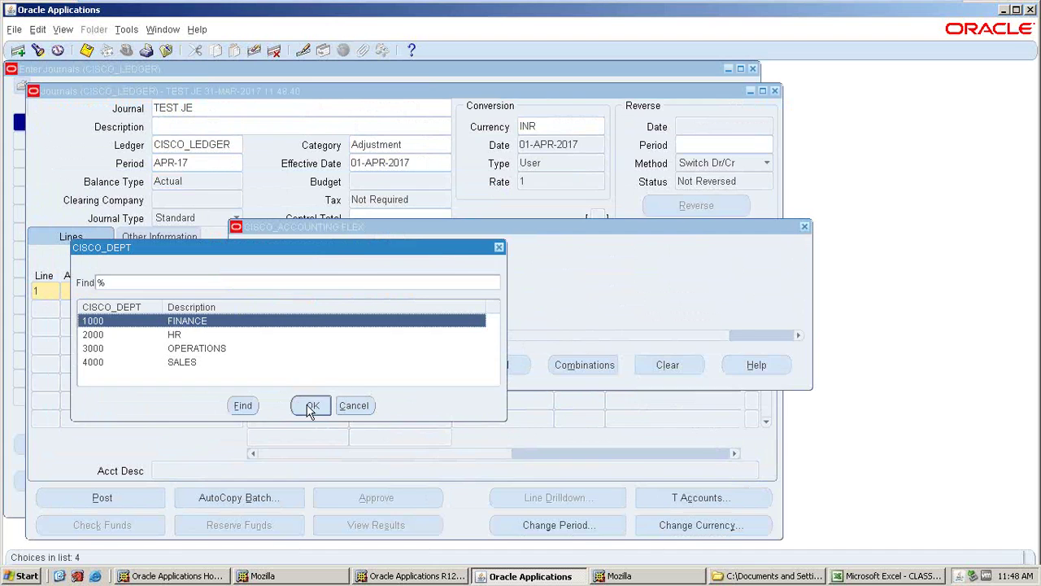
pyautogui.click(310, 411)
pyautogui.click(402, 372)
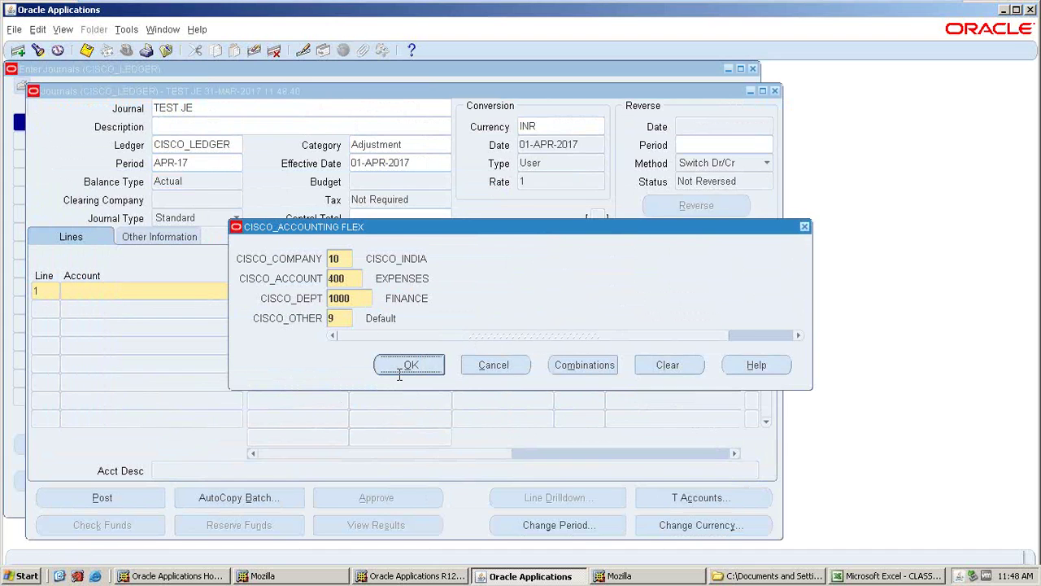
pyautogui.write('5000')
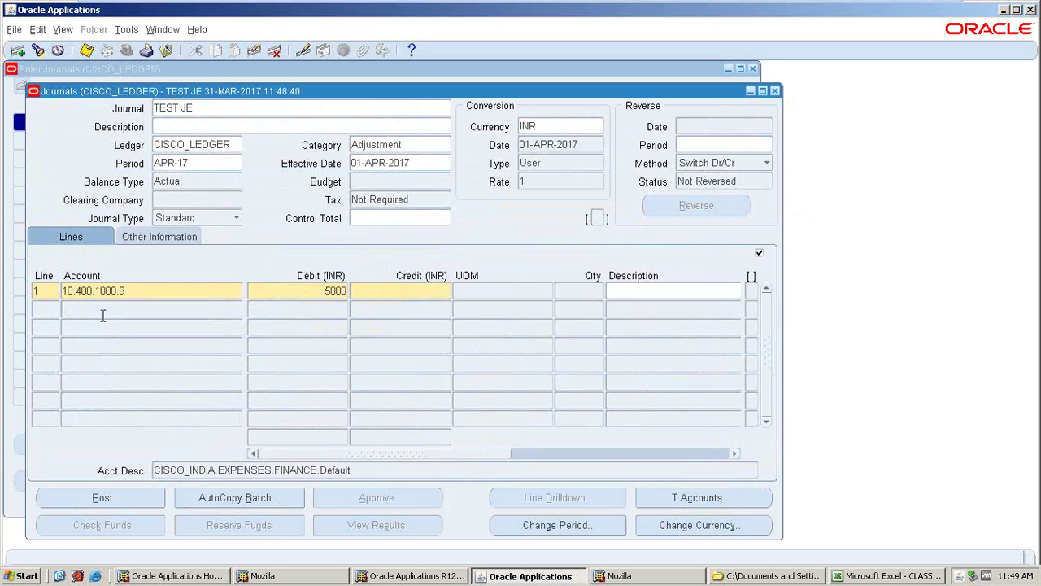
pyautogui.click(102, 314)
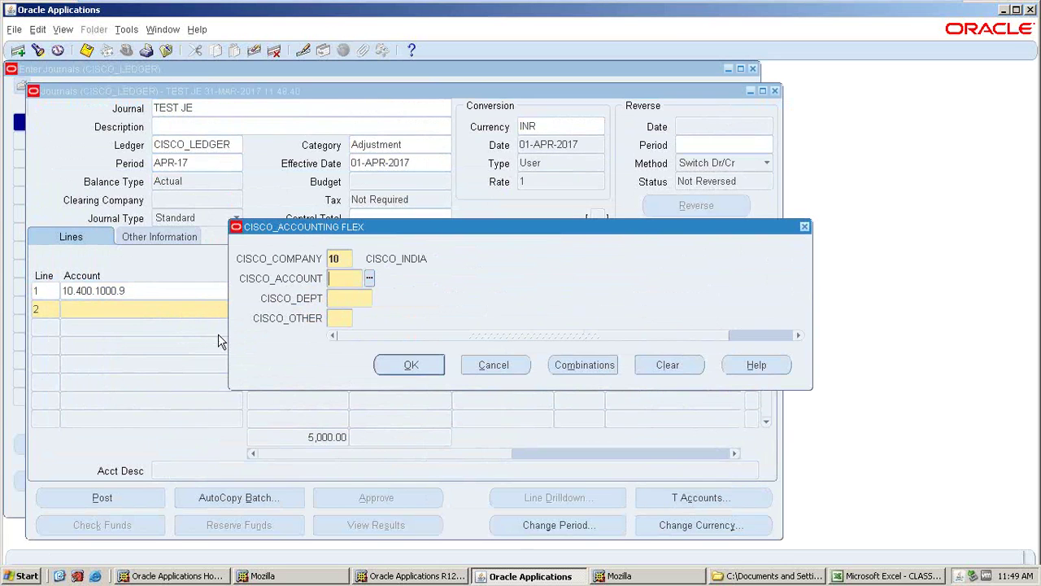
# - Add line 2 crediting cash account 10.101.1000.9 for 5000 and save the journal
pyautogui.click(367, 279)
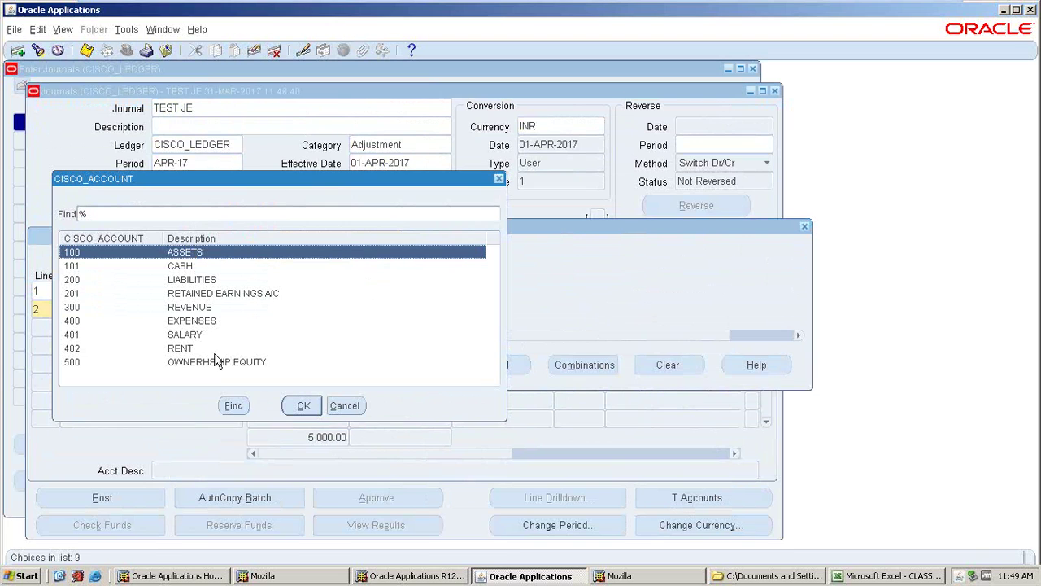
pyautogui.click(182, 270)
pyautogui.click(300, 404)
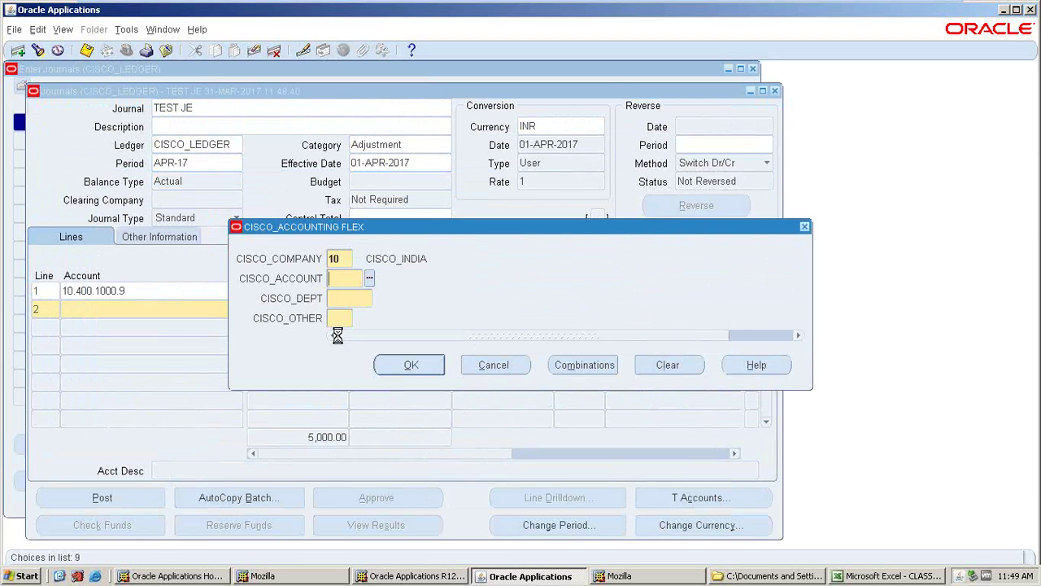
pyautogui.hotkey('ctrl', 'l')
pyautogui.click(321, 405)
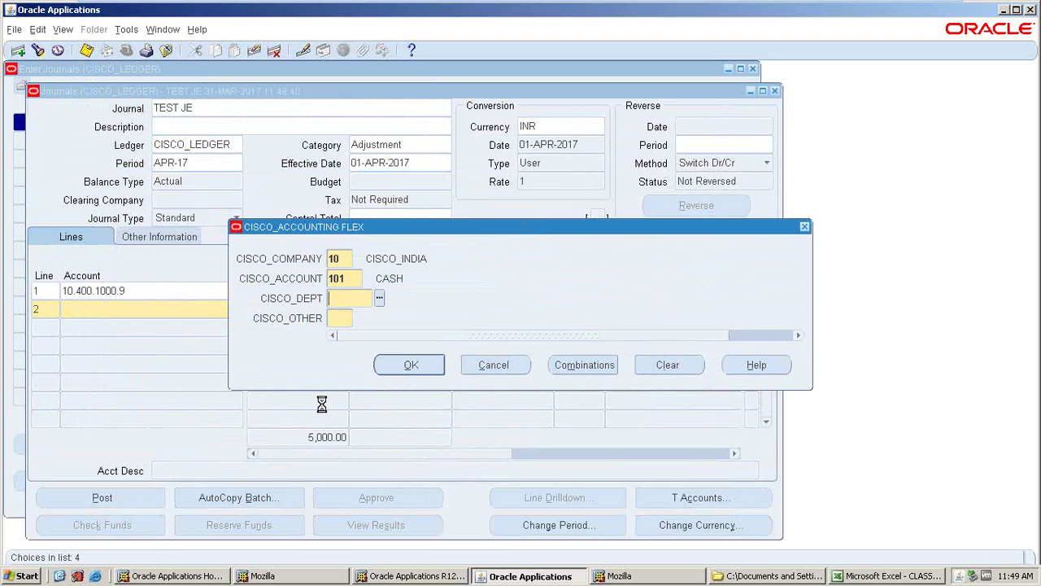
pyautogui.press('Return')
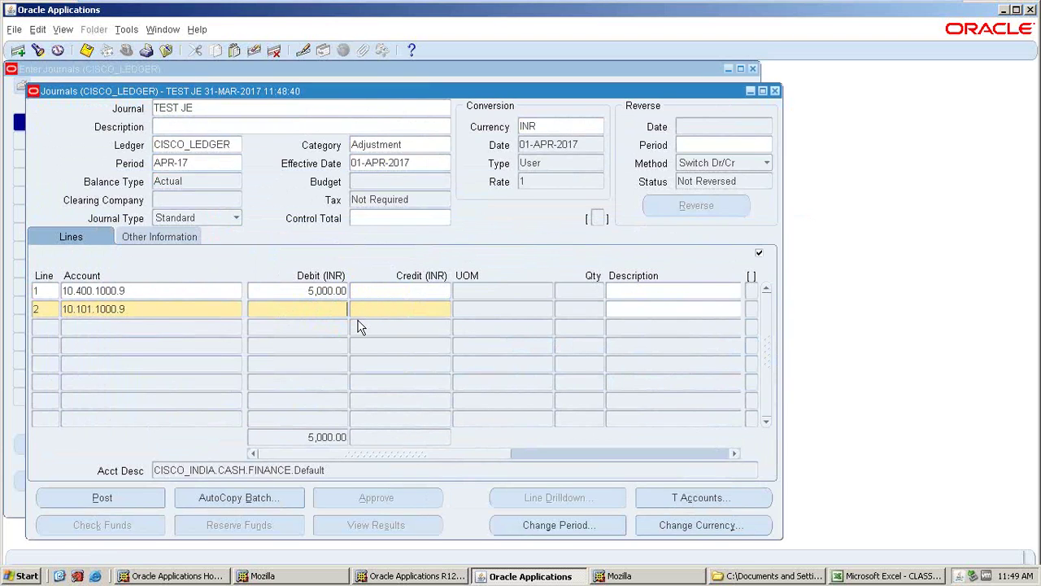
pyautogui.write('5000')
pyautogui.hotkey('ctrl', 's')
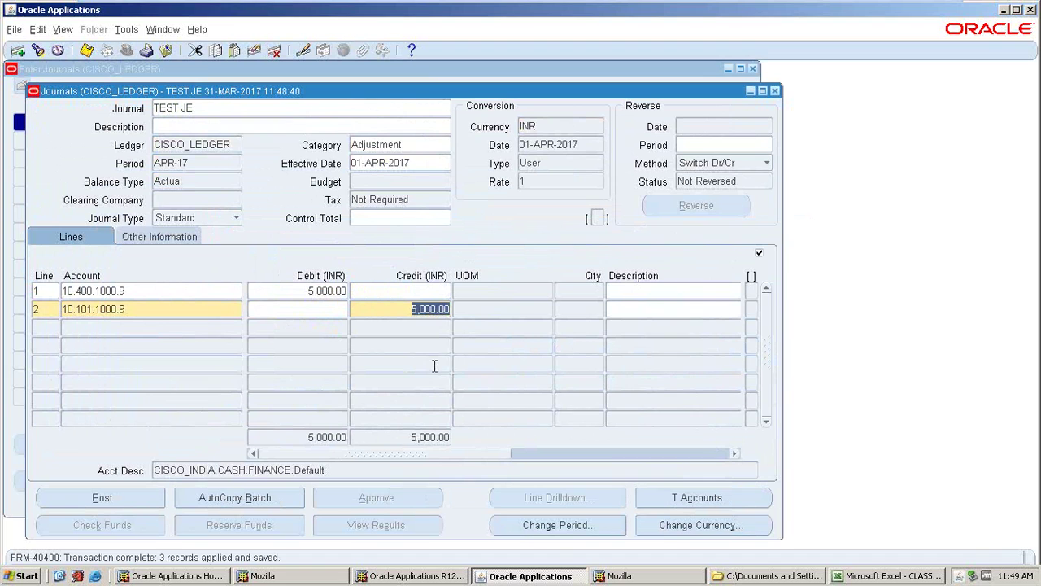
# - Close the journal forms, then find APR-17 batches and post the TEST JE batch
pyautogui.click(776, 91)
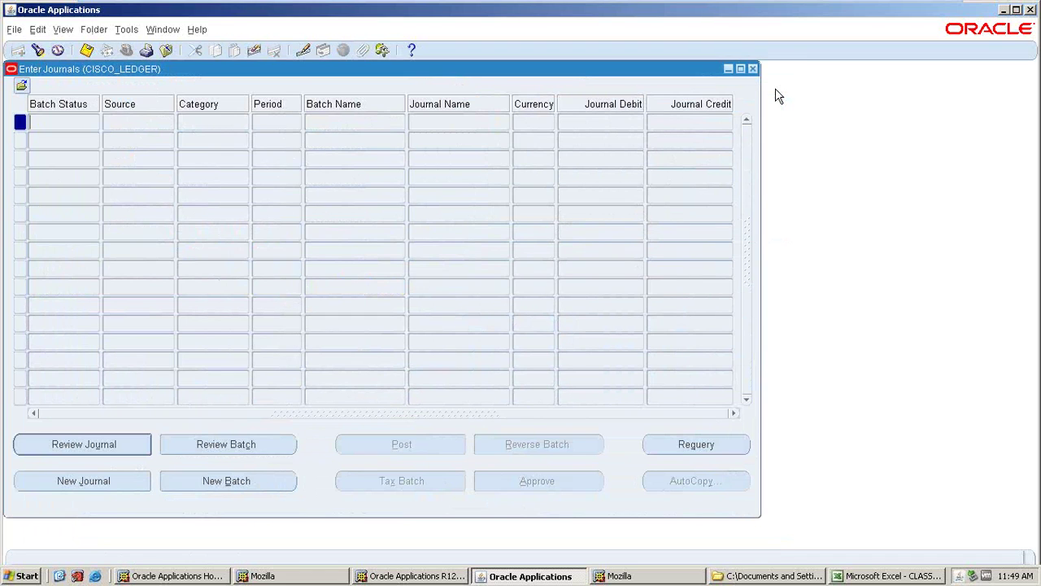
pyautogui.click(752, 69)
pyautogui.doubleClick(80, 187)
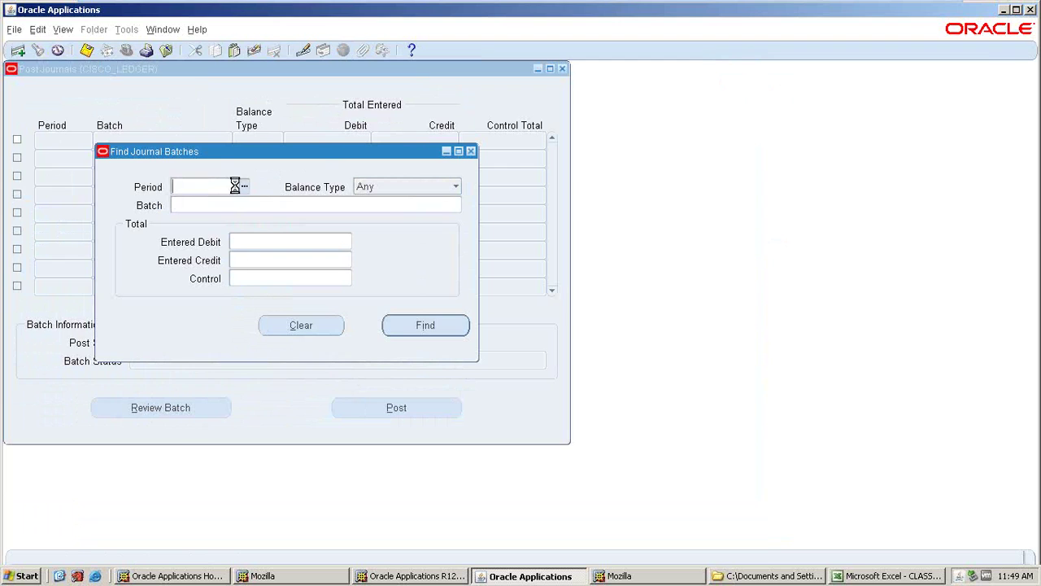
pyautogui.click(243, 187)
pyautogui.click(200, 402)
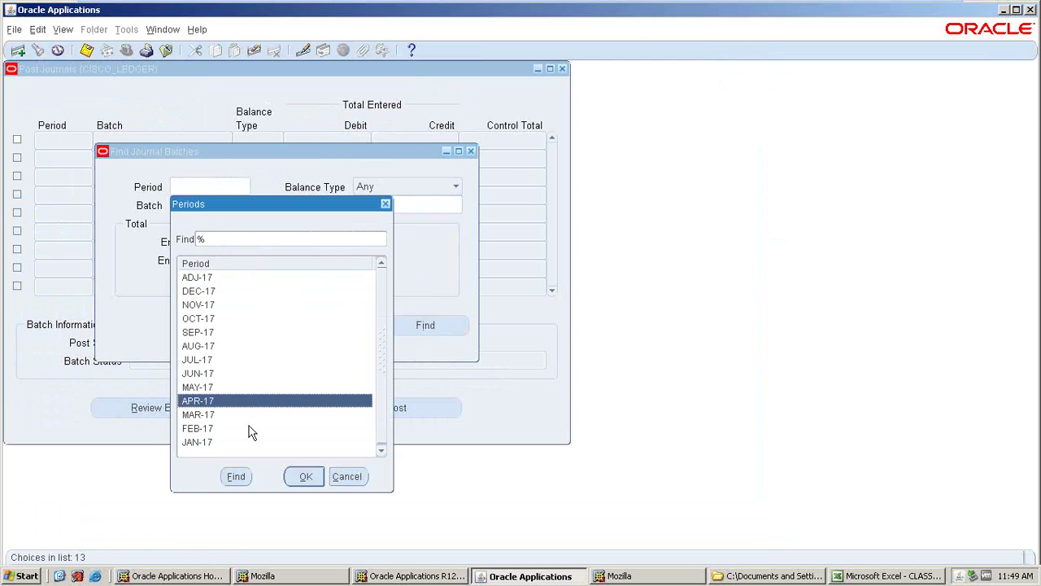
pyautogui.click(302, 476)
pyautogui.press('Return')
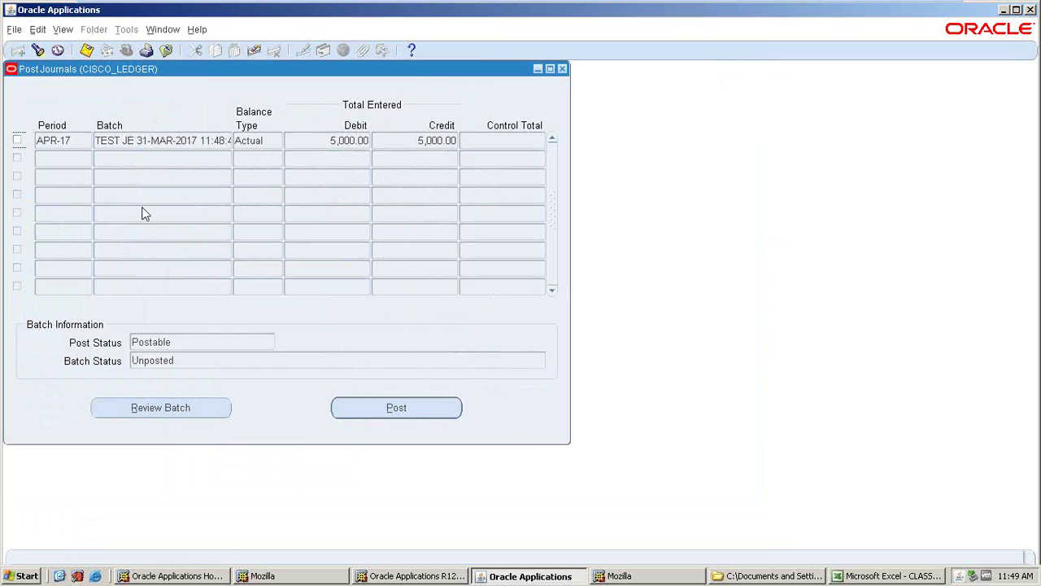
pyautogui.click(16, 140)
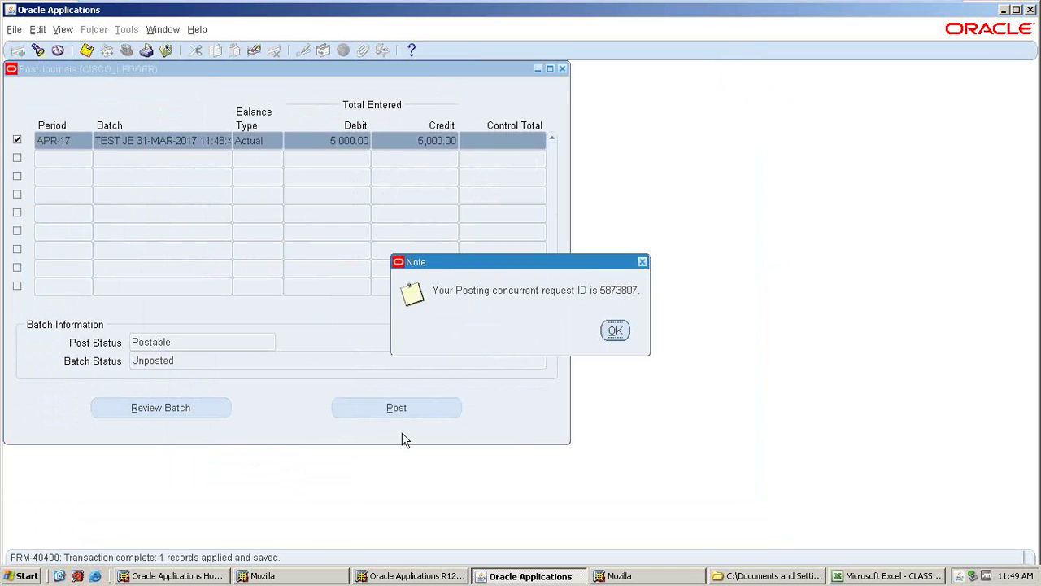
pyautogui.click(618, 332)
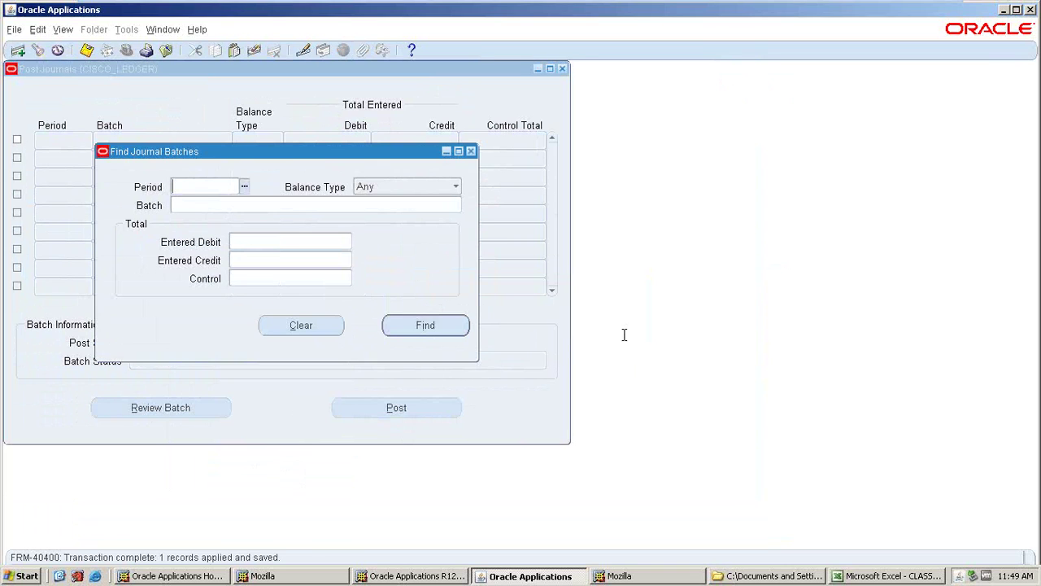
pyautogui.click(468, 151)
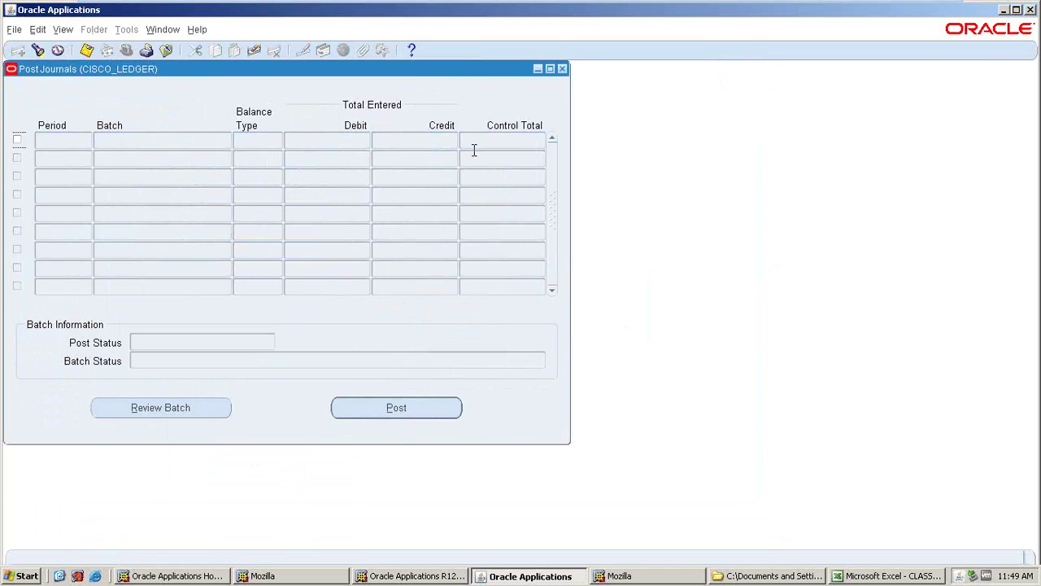
# - Check the posting request's status in the Requests list, refreshing it several times
pyautogui.click(562, 69)
pyautogui.click(58, 31)
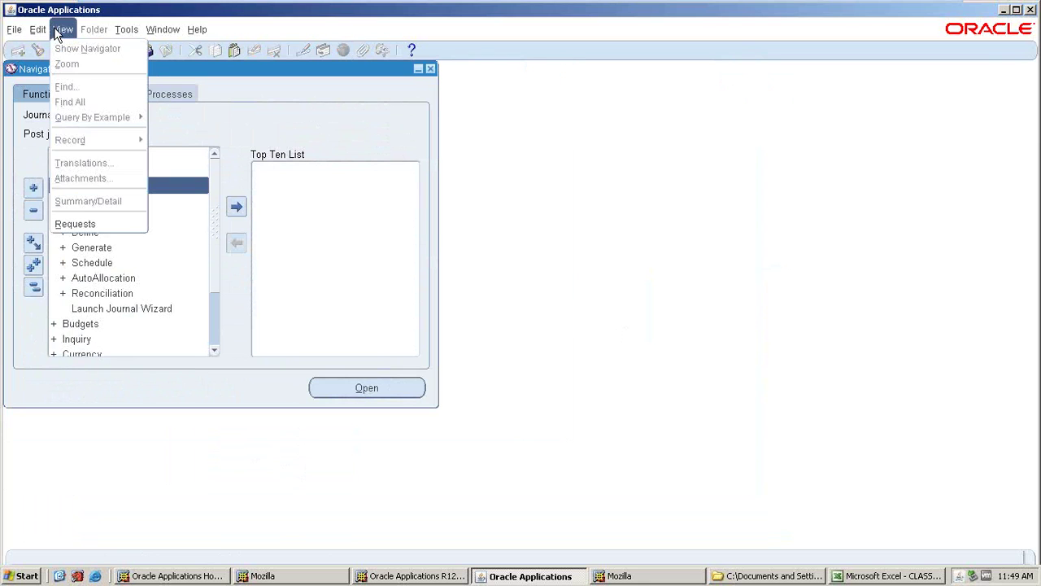
pyautogui.click(82, 218)
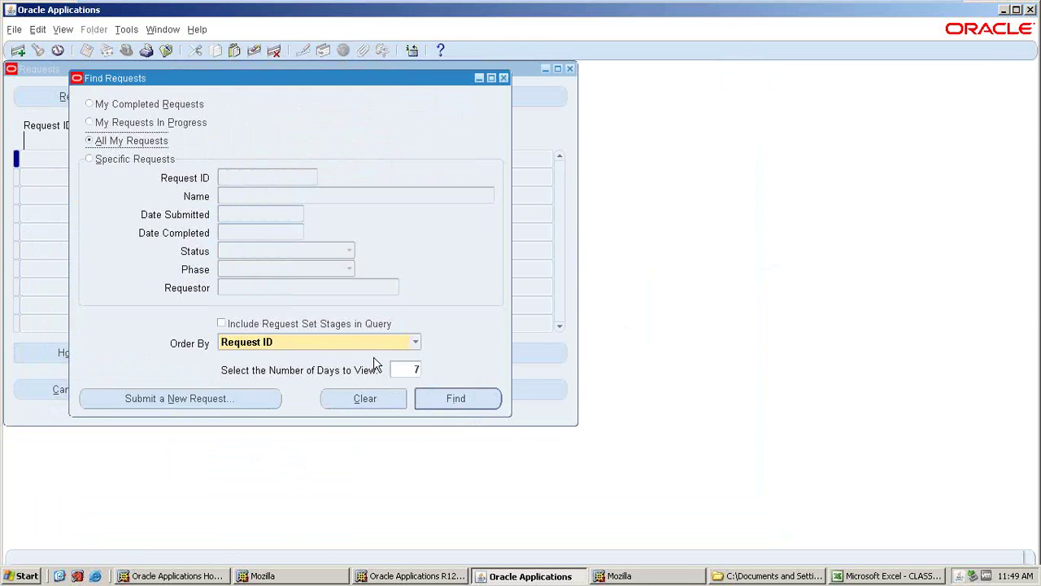
pyautogui.press('Return')
pyautogui.click(73, 101)
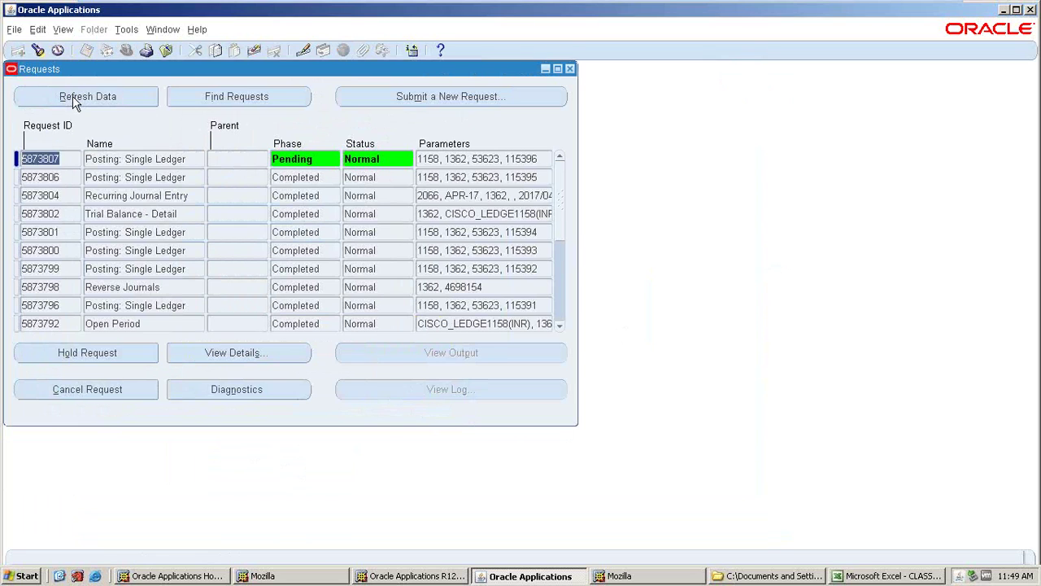
pyautogui.click(74, 101)
pyautogui.click(127, 91)
pyautogui.click(128, 96)
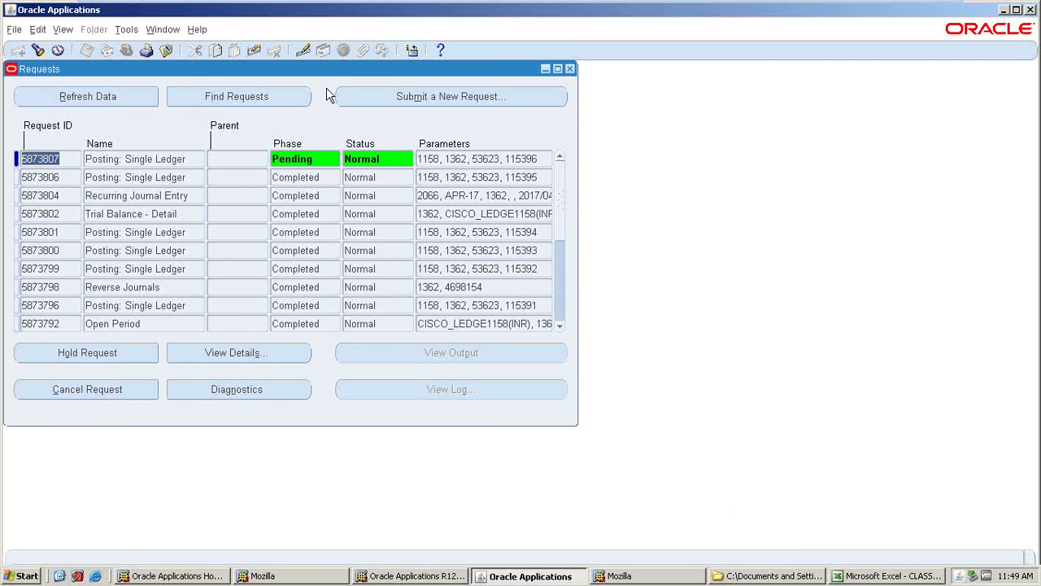
pyautogui.click(567, 67)
# - Reopen and close the Post Journals form, then bring the Excel notes workbook forward
pyautogui.doubleClick(114, 190)
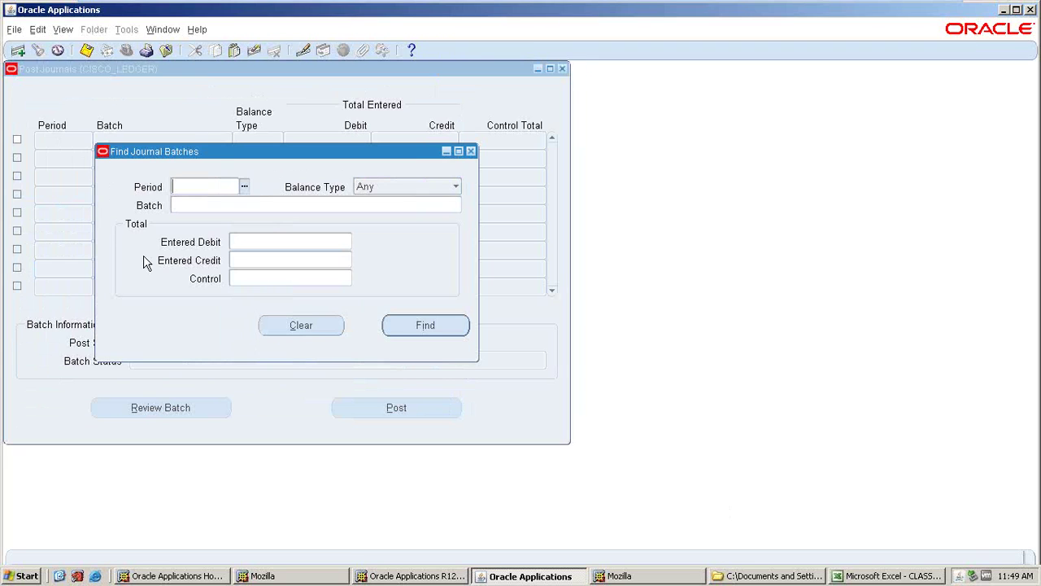
pyautogui.click(454, 187)
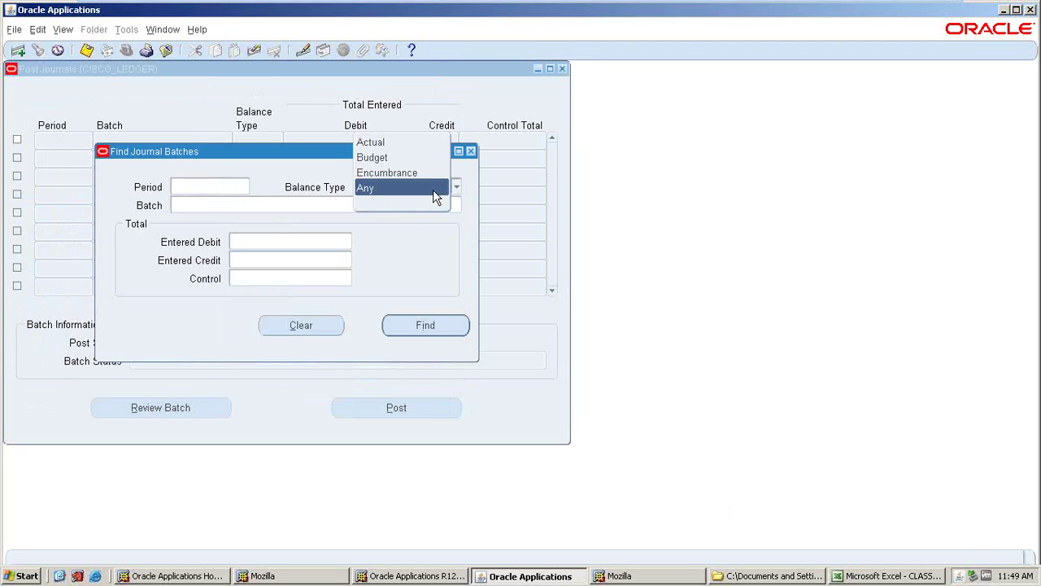
pyautogui.click(478, 231)
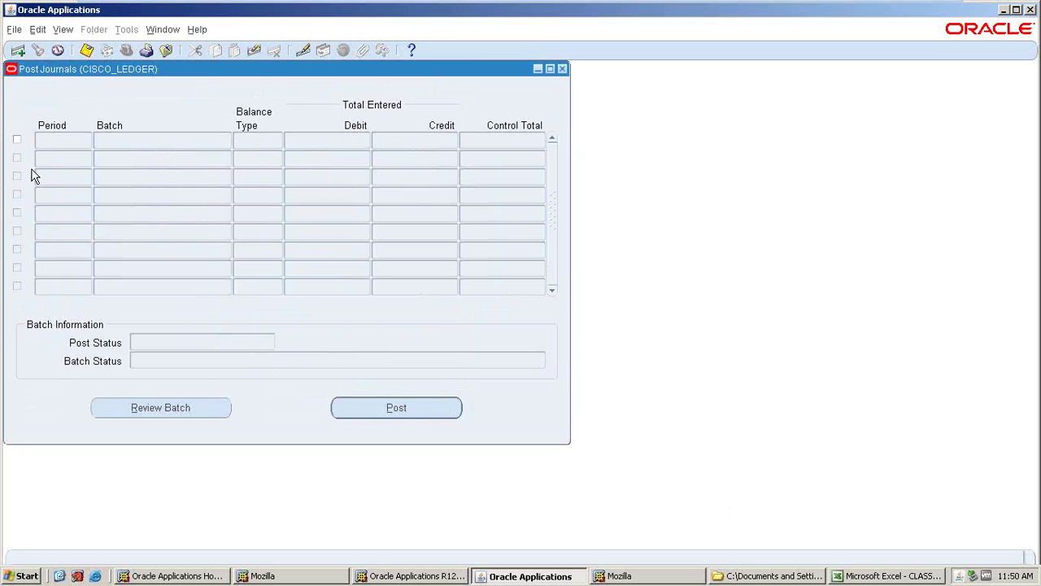
pyautogui.click(561, 69)
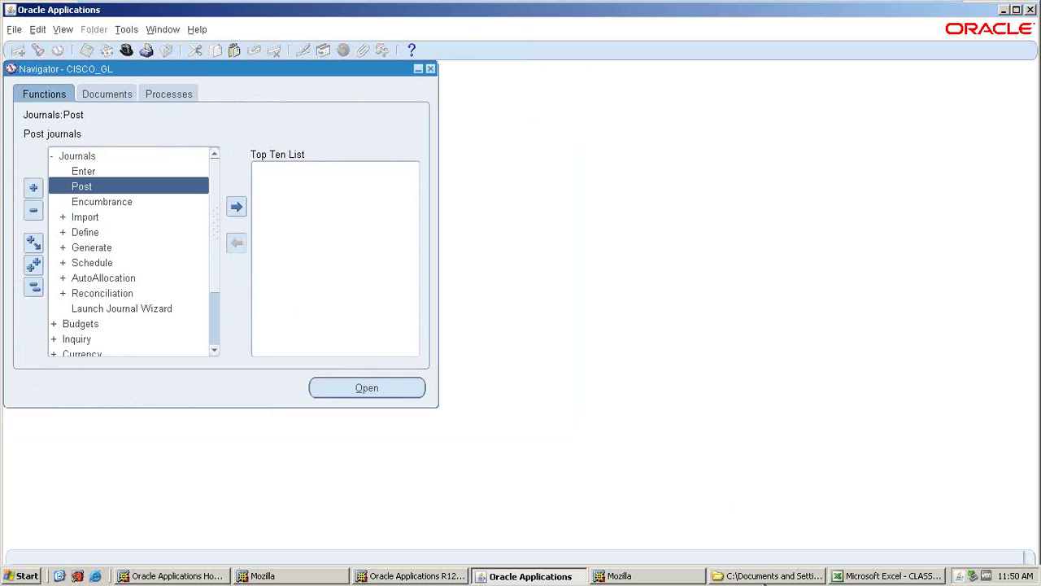
pyautogui.click(858, 576)
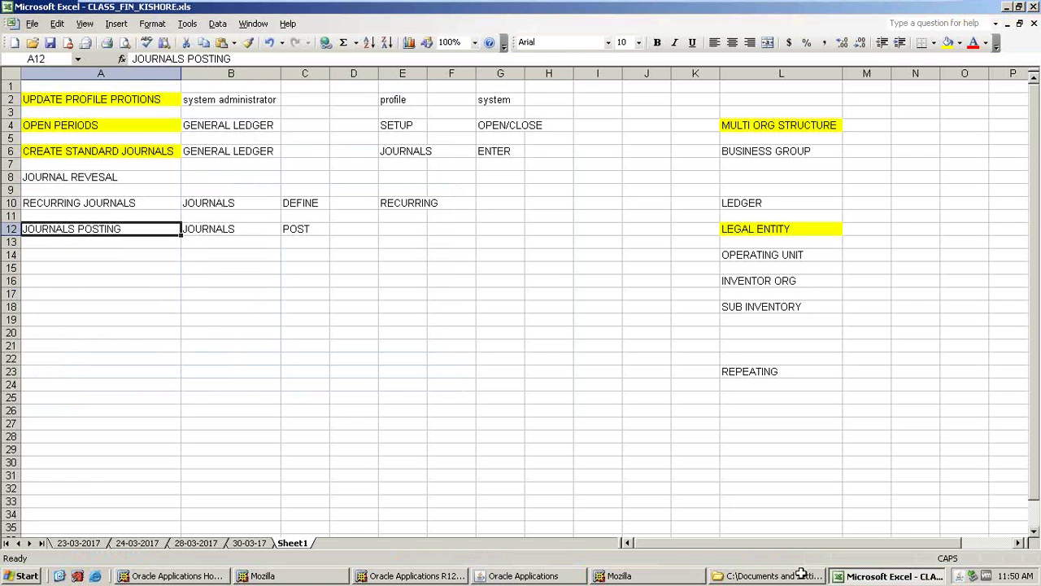
# - Switch between the Oracle and Excel windows and refresh the desktop
pyautogui.click(477, 580)
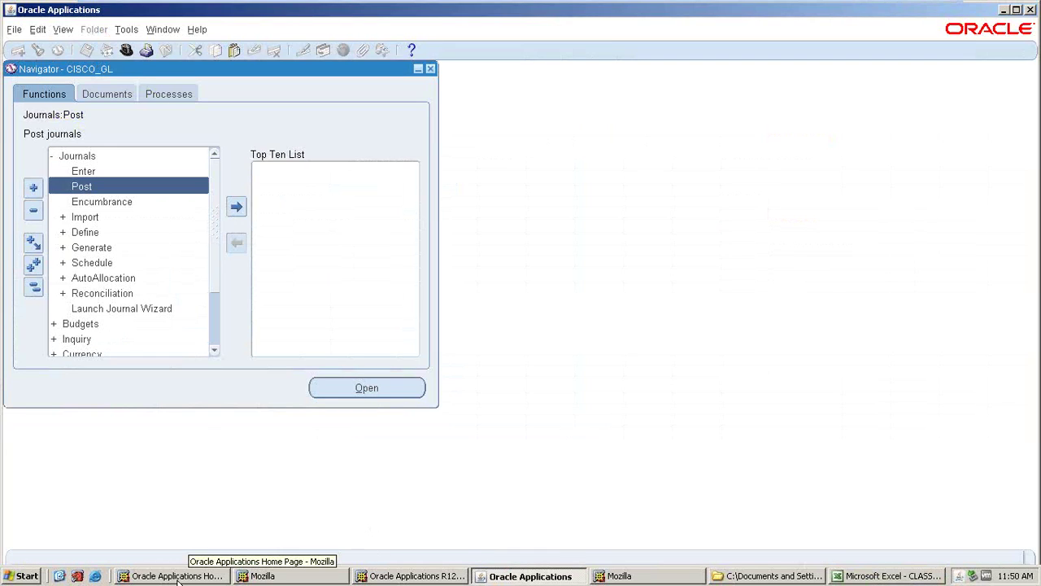
pyautogui.click(178, 576)
pyautogui.click(262, 576)
pyautogui.click(372, 576)
pyautogui.click(523, 576)
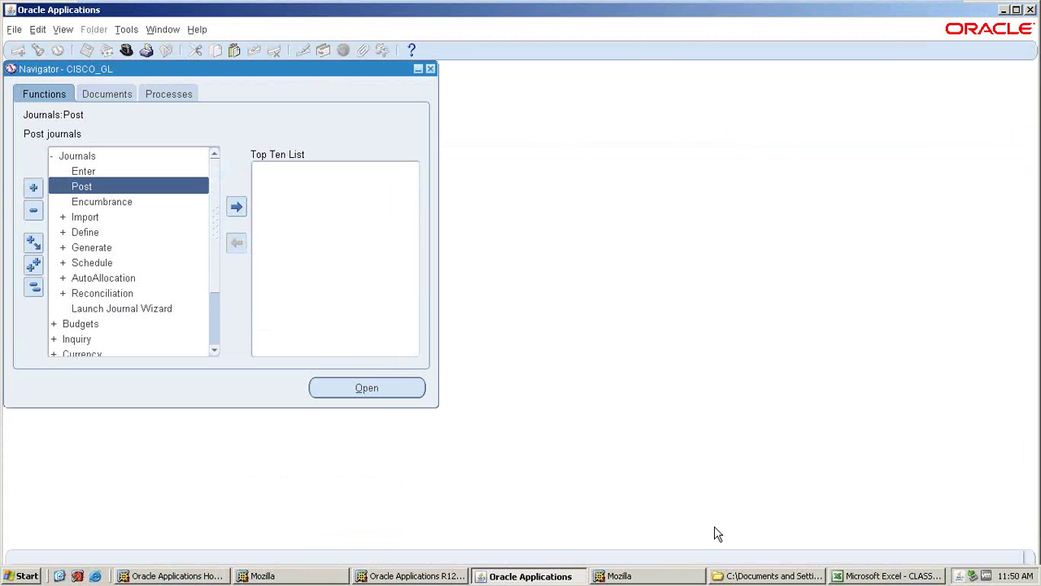
pyautogui.click(882, 580)
pyautogui.click(452, 210)
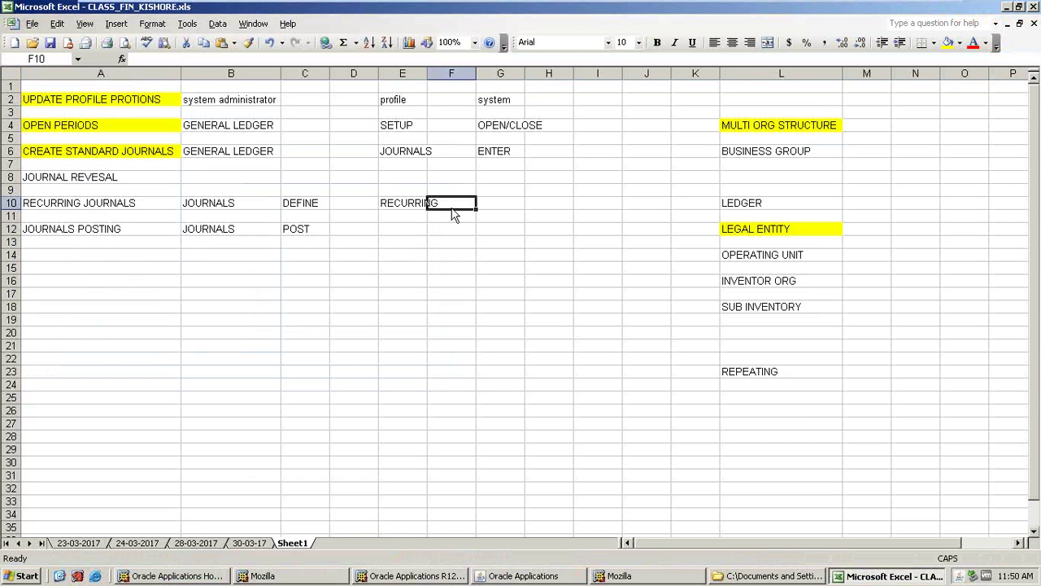
pyautogui.click(526, 580)
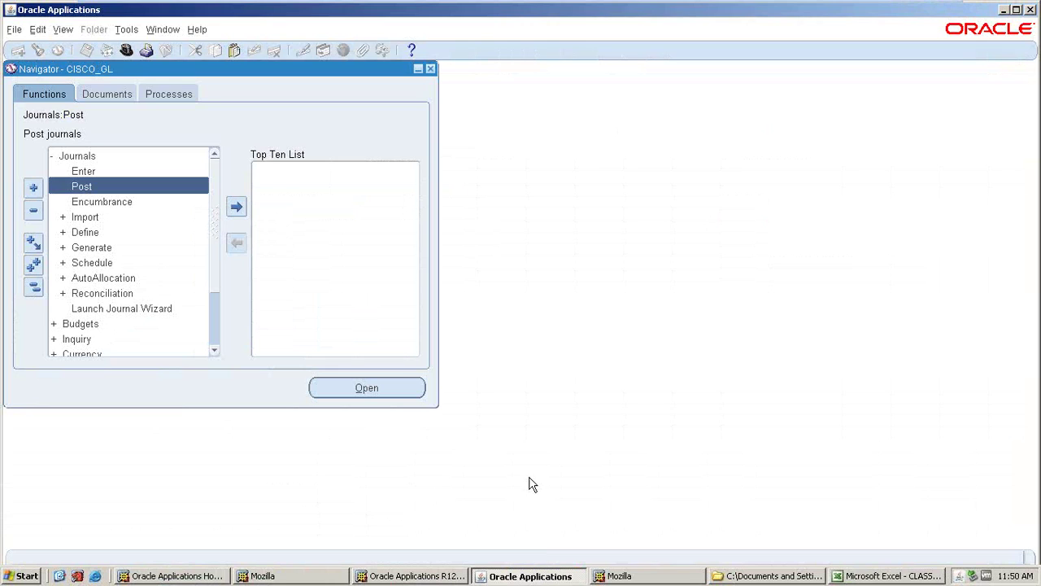
pyautogui.click(59, 576)
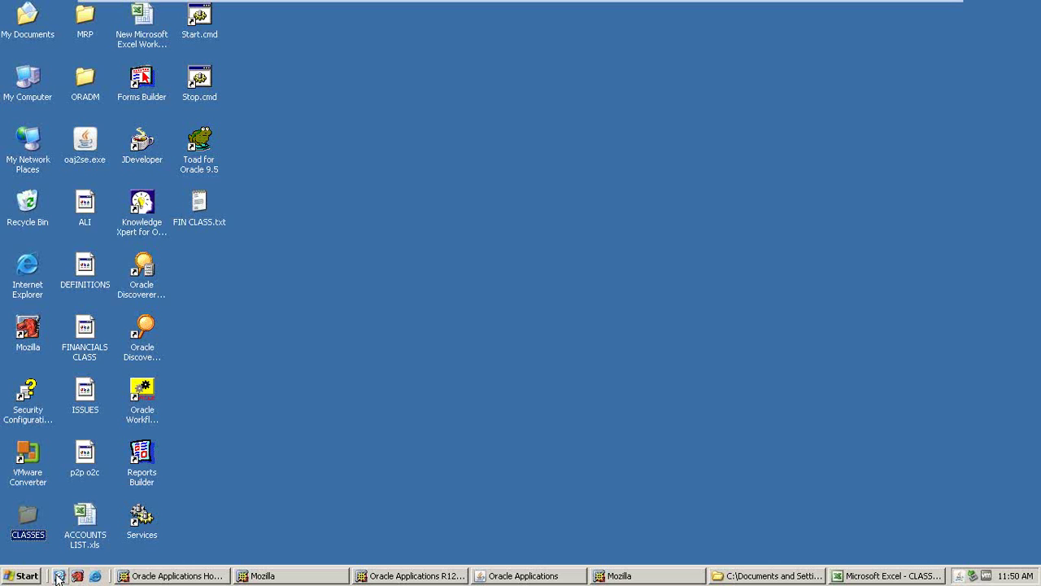
pyautogui.rightClick(202, 389)
pyautogui.click(209, 401)
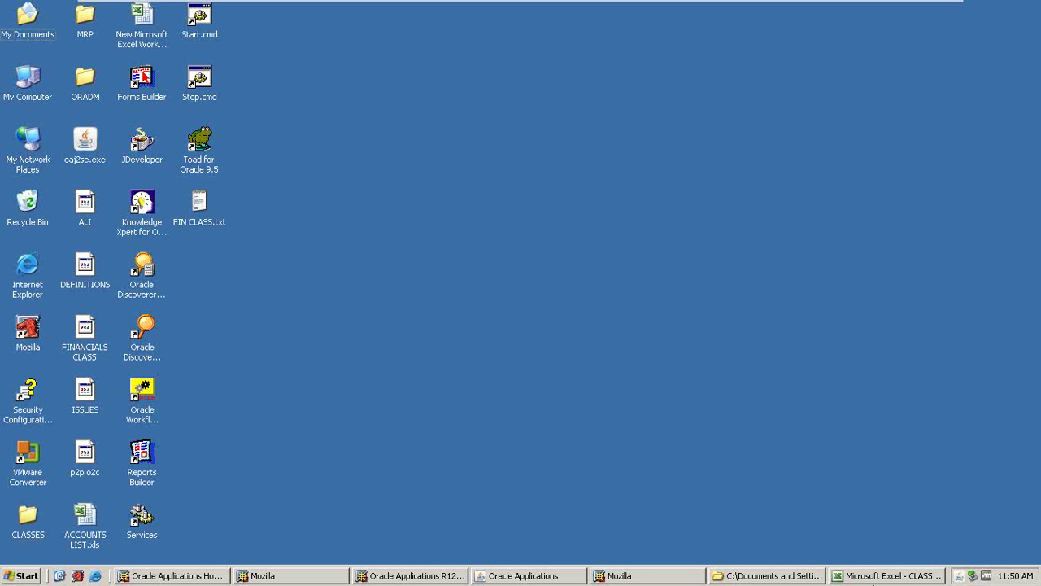
pyautogui.click(887, 576)
# - Fill the topic cells A8 to A12 yellow in the notes sheet
pyautogui.moveTo(45, 179); pyautogui.dragTo(61, 233)
pyautogui.click(936, 43)
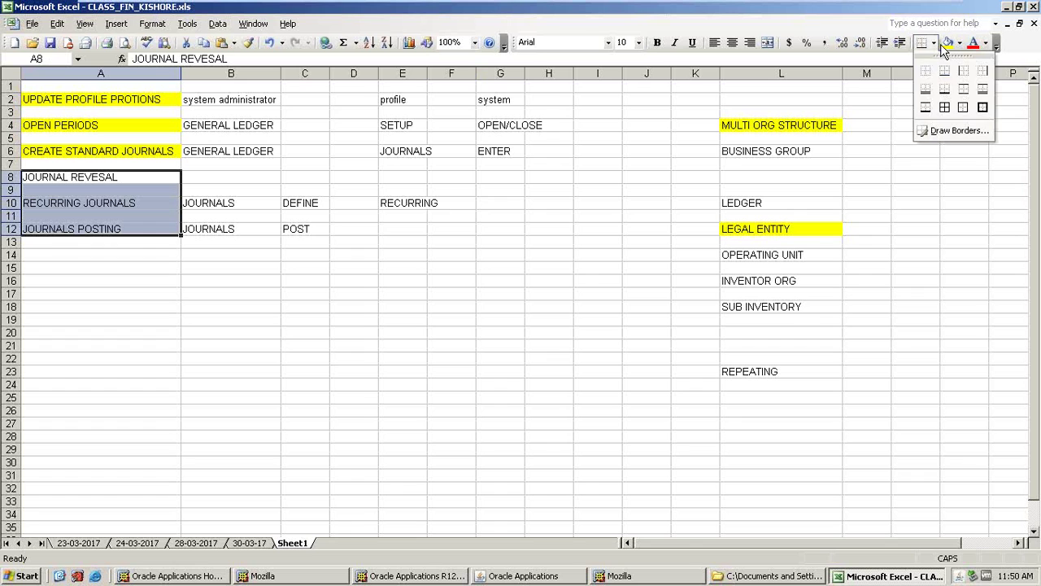
pyautogui.click(946, 43)
pyautogui.click(75, 254)
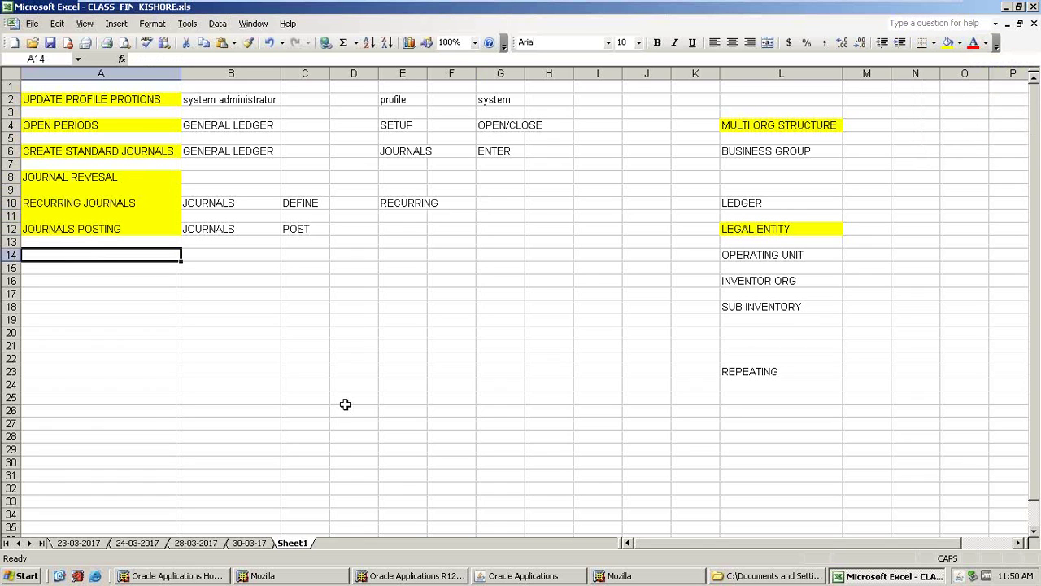
# - Collapse the Oracle Navigator, open and close Journals > Enter, and return to Excel
pyautogui.click(513, 576)
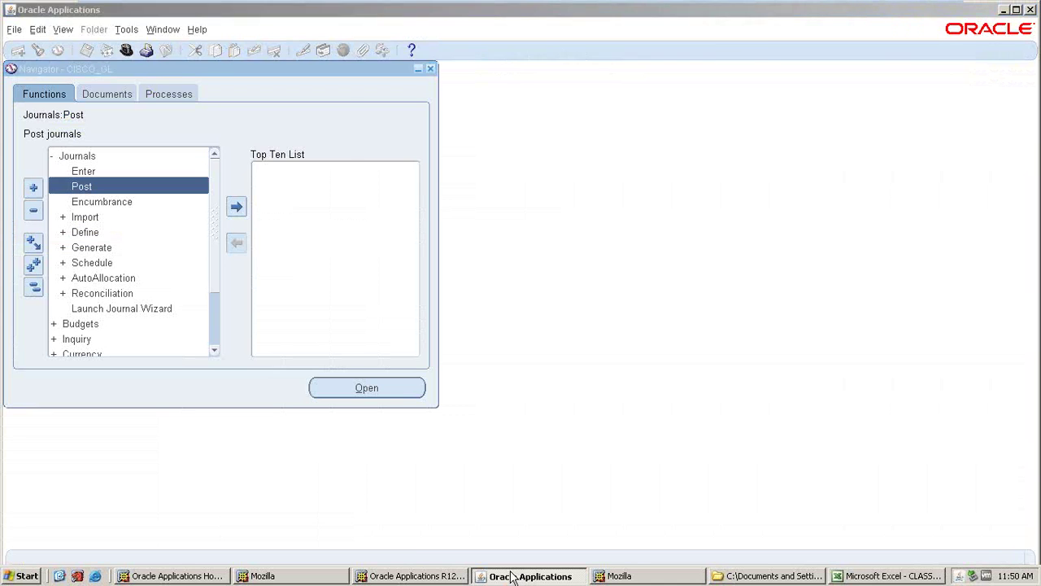
pyautogui.click(512, 576)
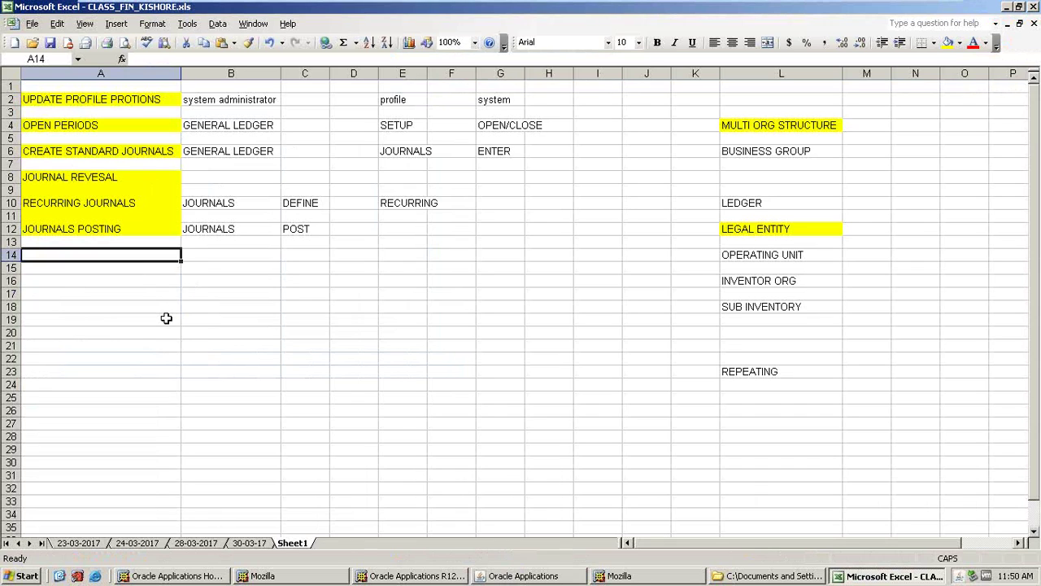
pyautogui.click(103, 279)
pyautogui.click(71, 254)
pyautogui.click(512, 576)
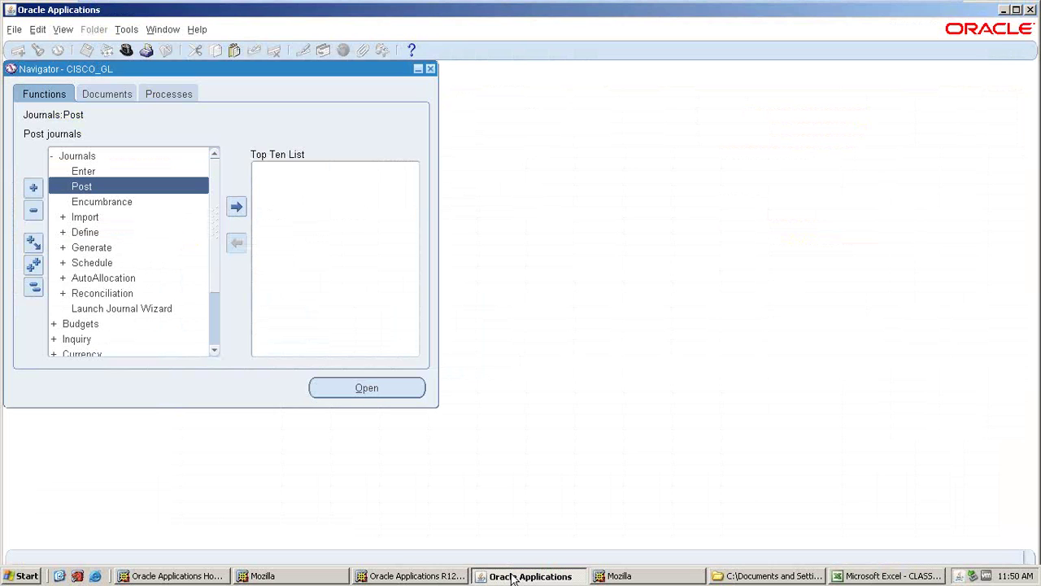
pyautogui.click(33, 286)
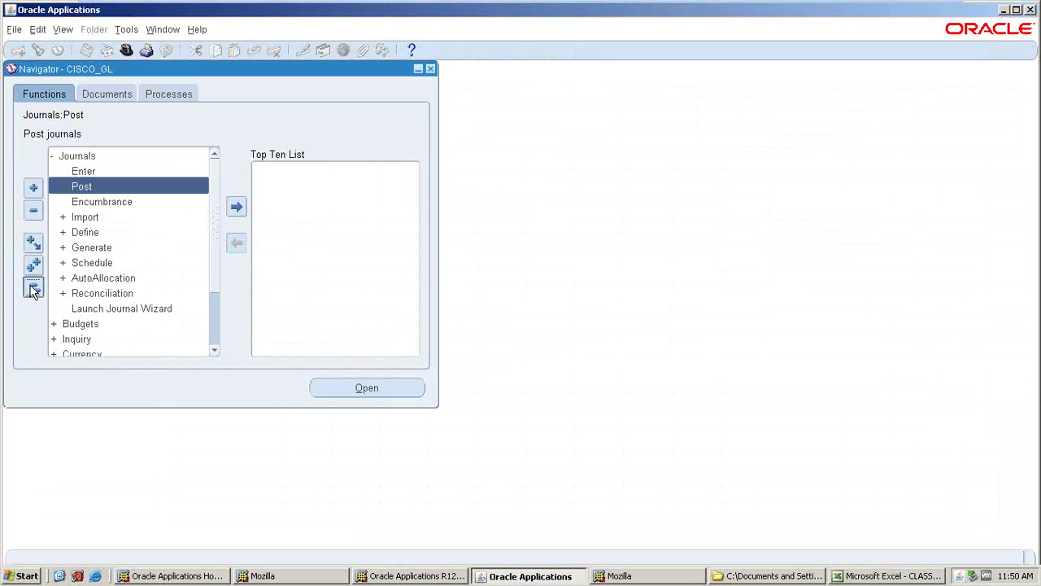
pyautogui.click(882, 576)
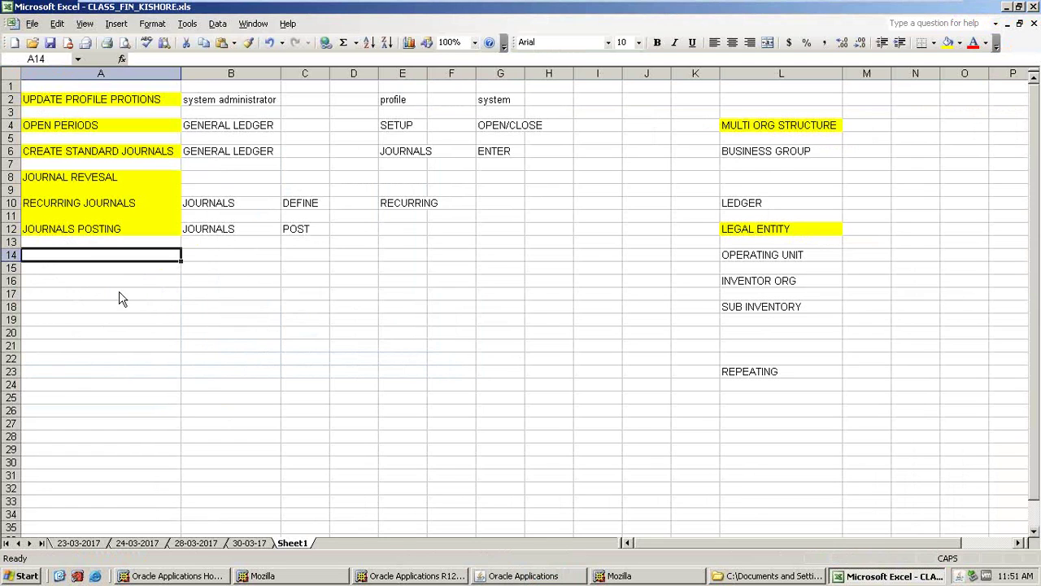
pyautogui.click(524, 576)
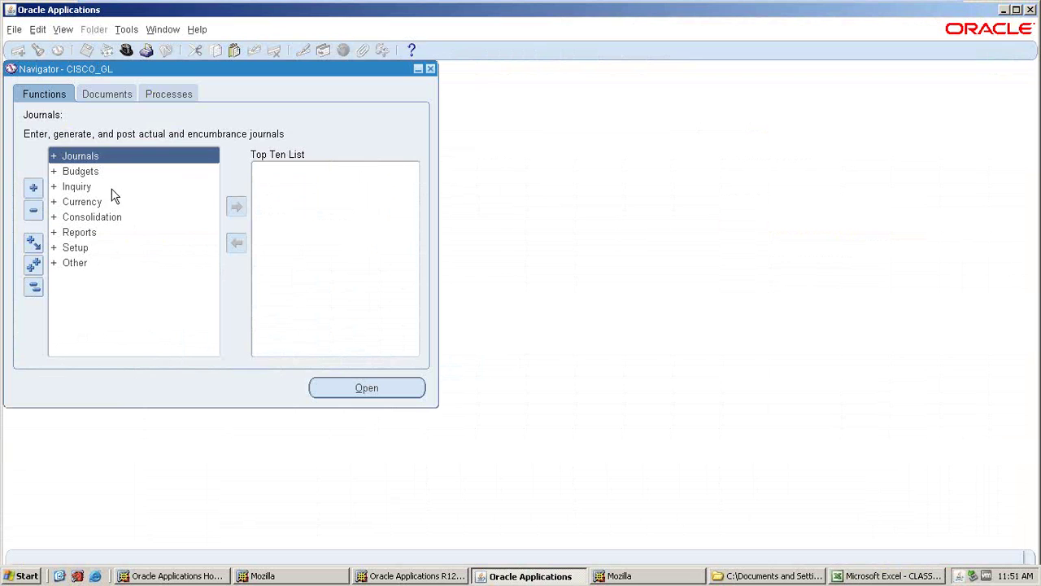
pyautogui.doubleClick(87, 156)
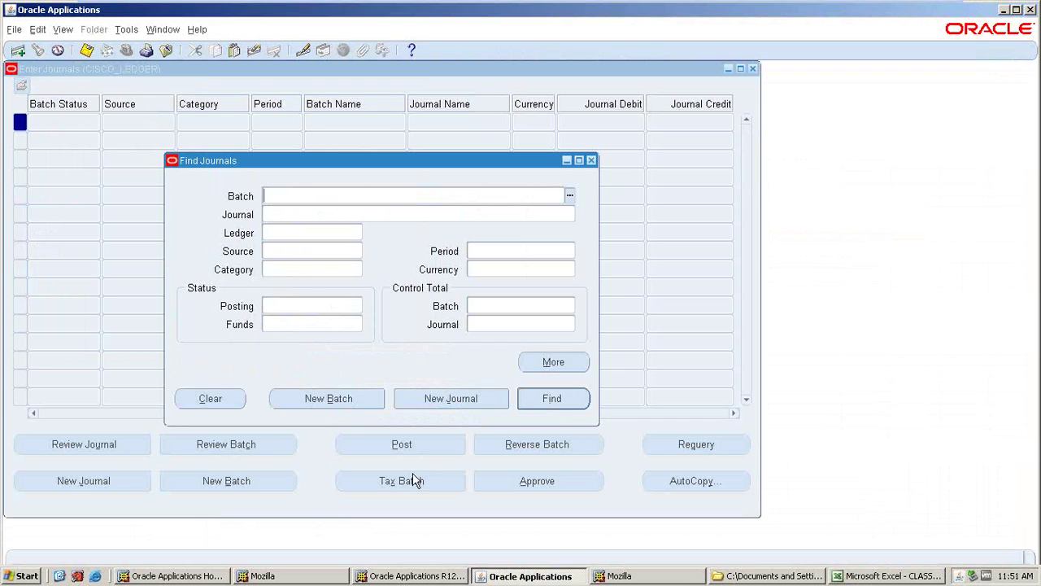
pyautogui.click(591, 160)
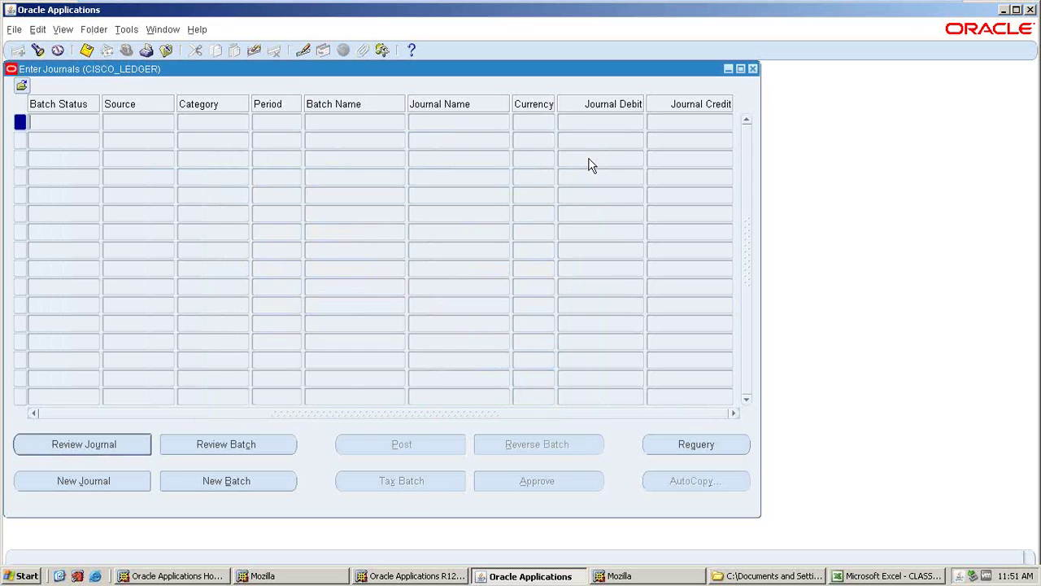
pyautogui.click(752, 68)
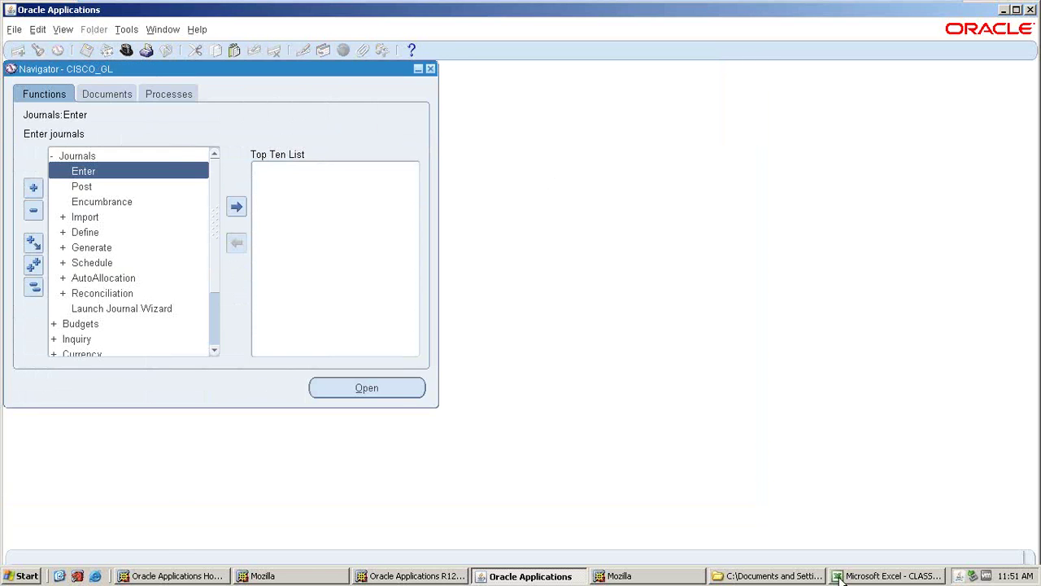
pyautogui.click(843, 576)
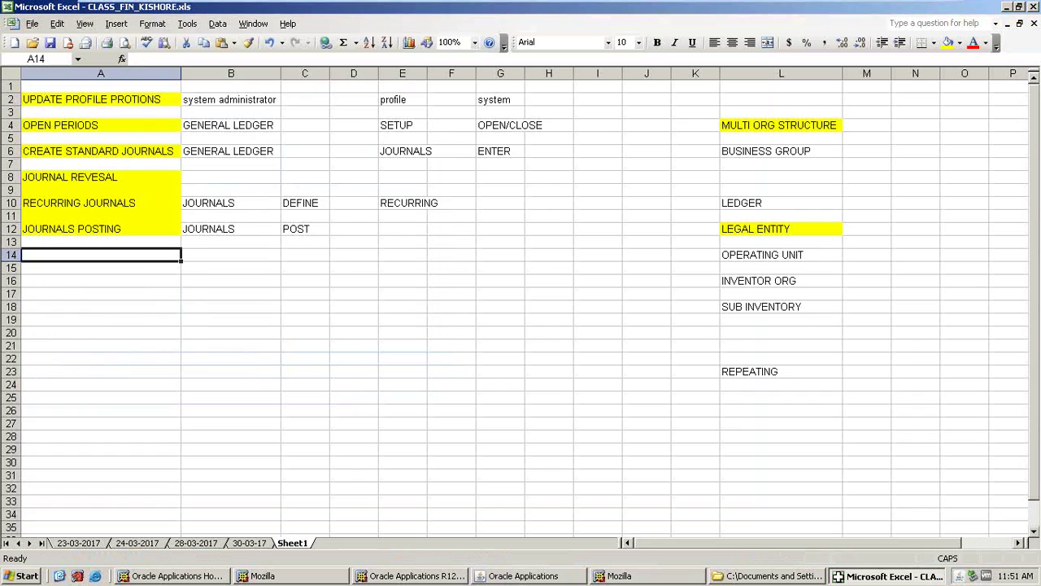
# - Enter BATCH JOURNALS in cell A14 and fill it yellow
pyautogui.write('BATCH JO')
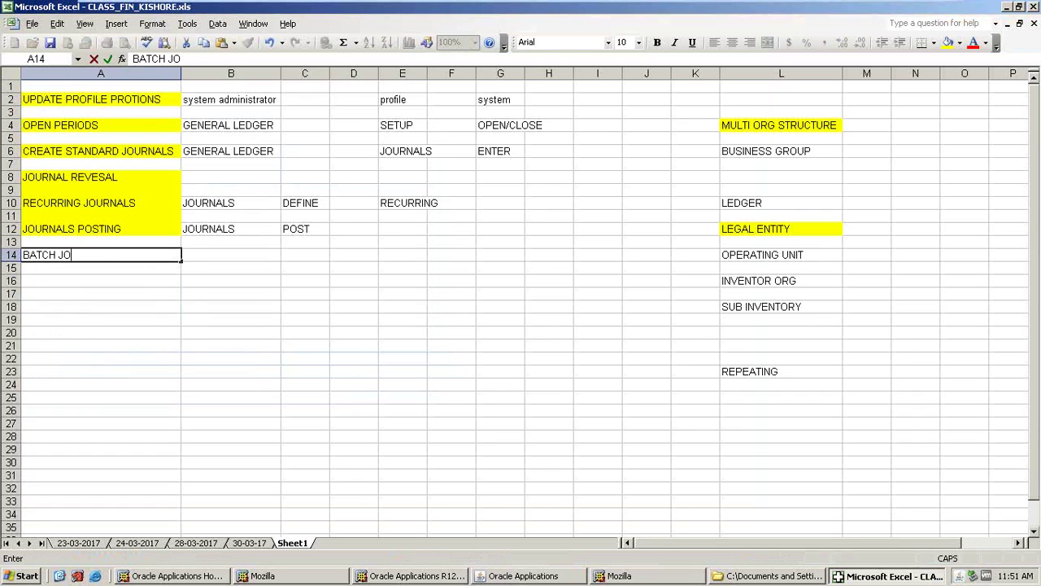
pyautogui.write('URNALS')
pyautogui.press('Tab')
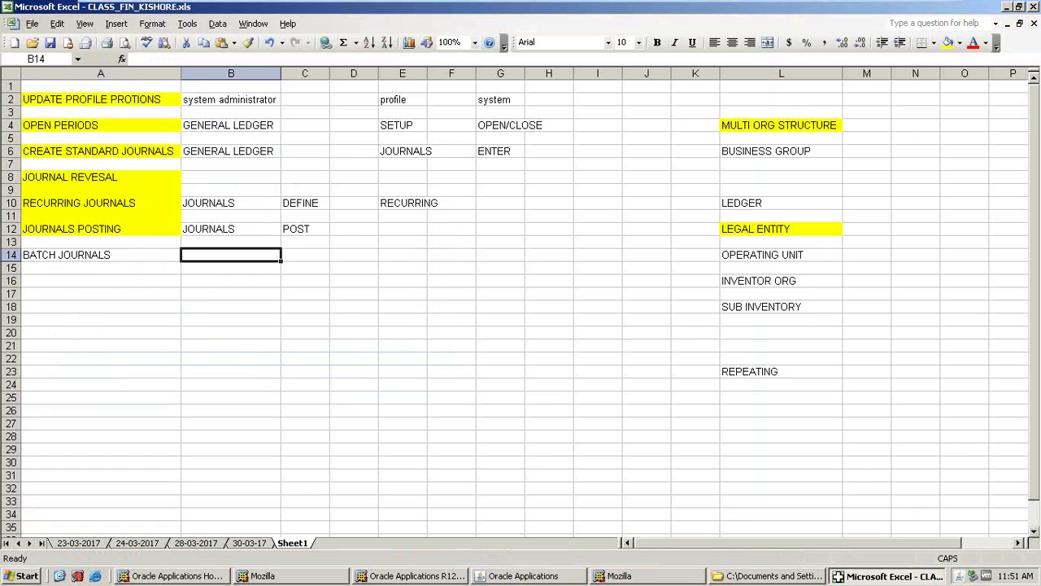
pyautogui.click(122, 249)
pyautogui.click(949, 43)
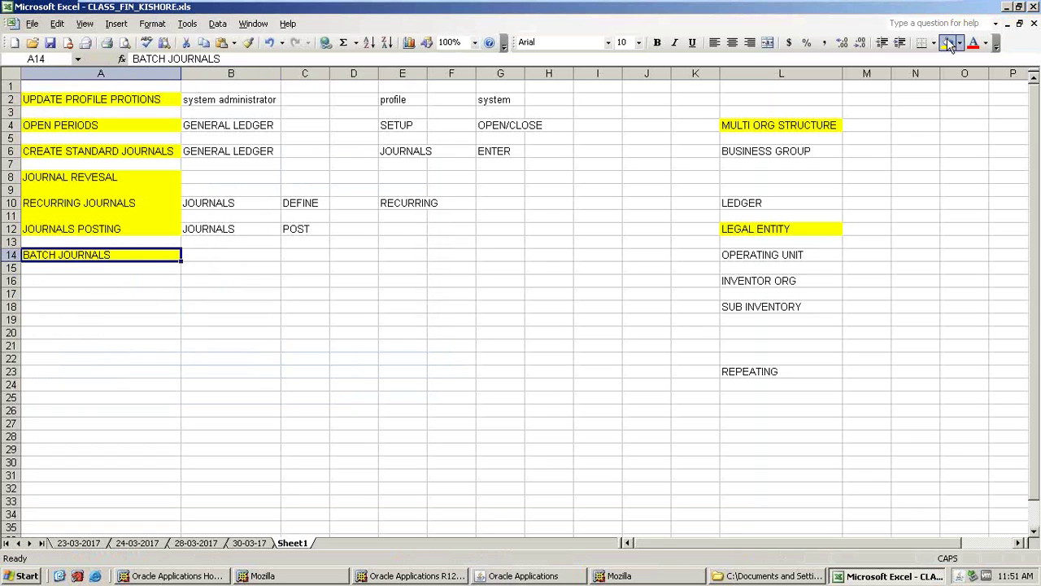
pyautogui.click(508, 576)
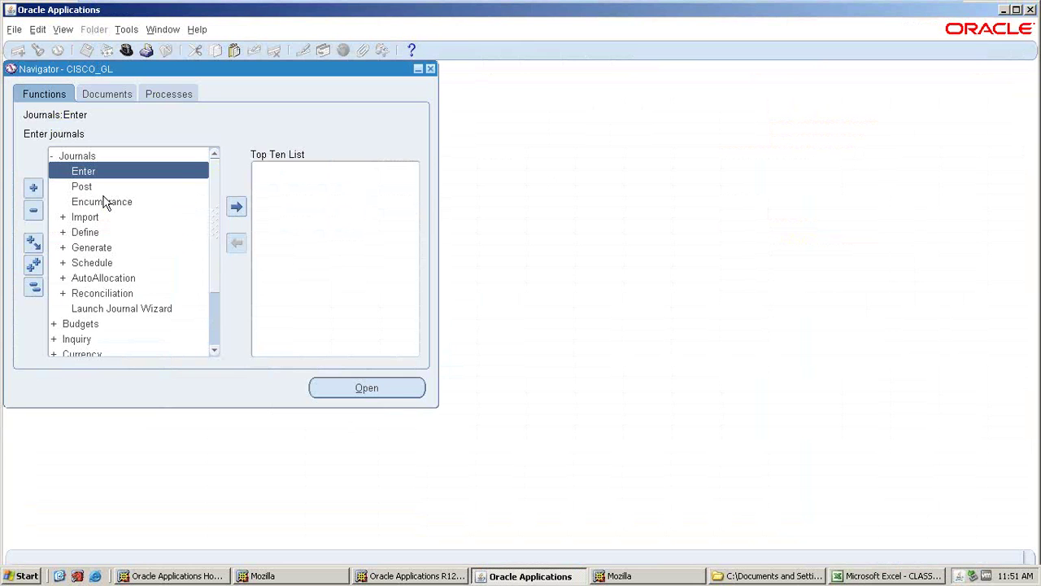
# - Create a new journal batch named TEST BATCH JE for period APR-17
pyautogui.doubleClick(74, 168)
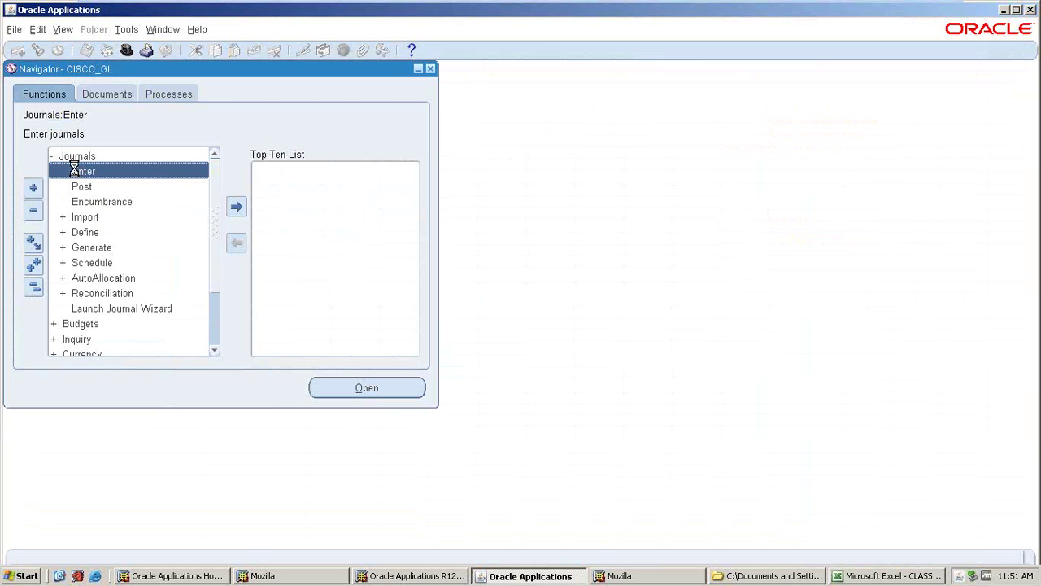
pyautogui.click(330, 398)
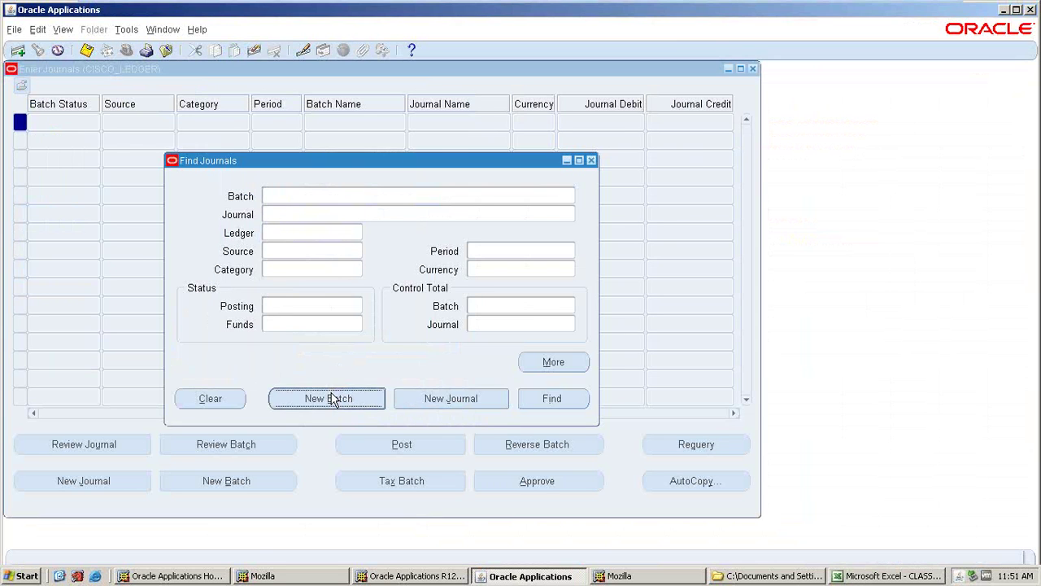
pyautogui.write('TEST')
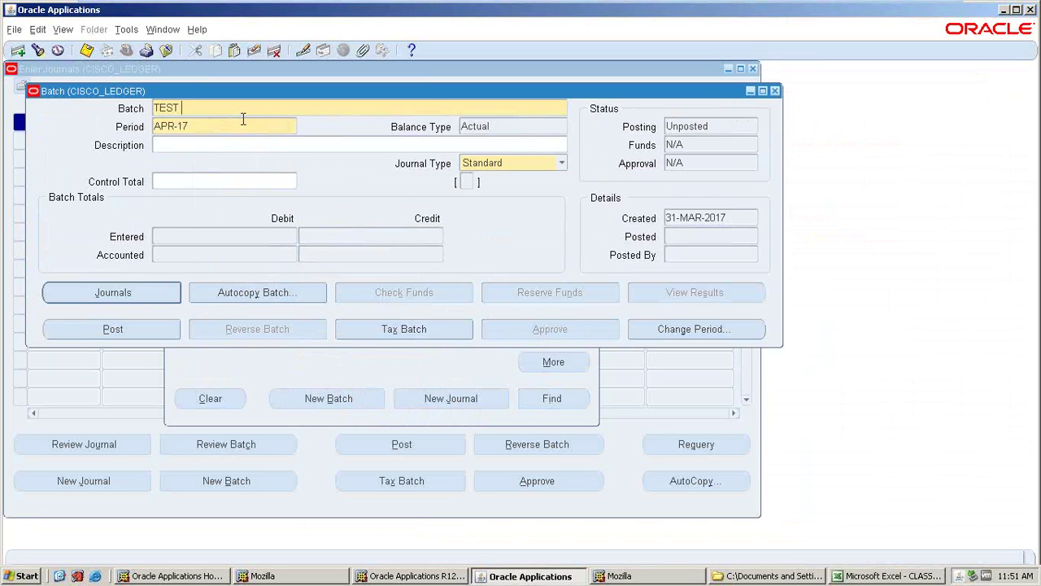
pyautogui.write('ATCH')
pyautogui.press('BackSpace')
pyautogui.press('BackSpace')
pyautogui.write('TCH J')
pyautogui.press('Tab')
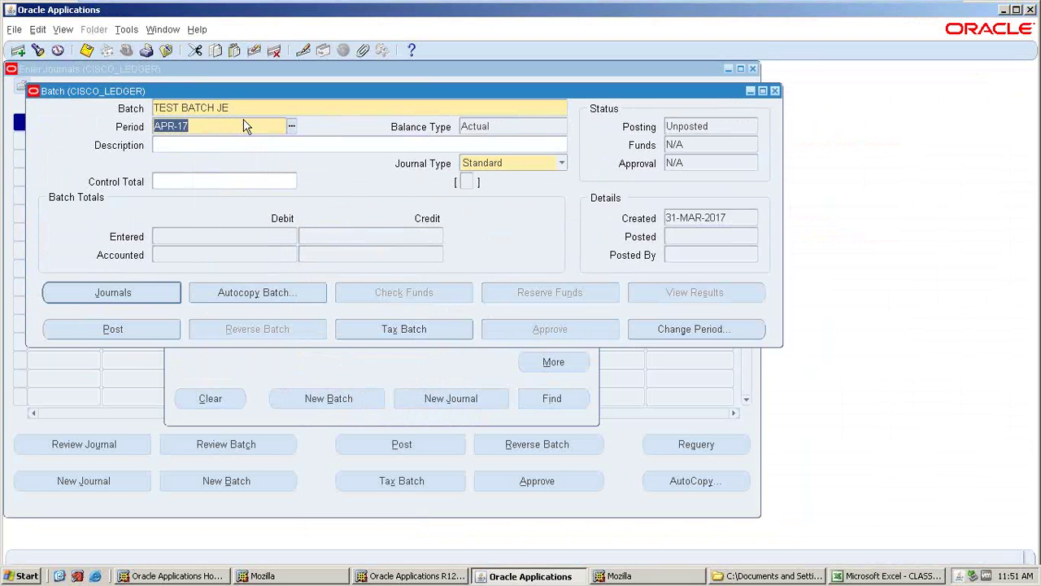
pyautogui.click(248, 111)
pyautogui.hotkey('ctrl', 'c')
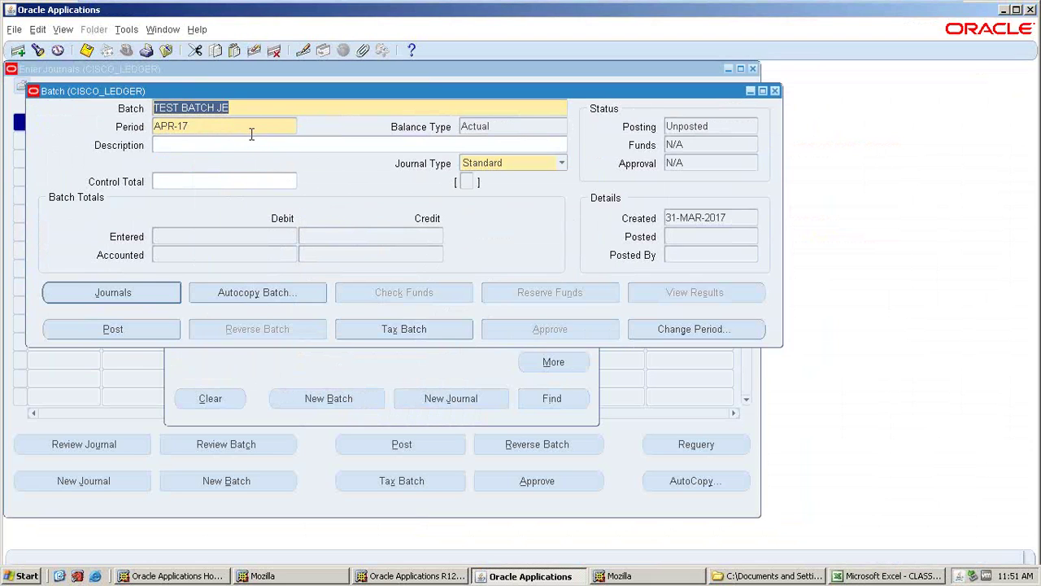
# - Give the batch description TEST BATCH JE and control total 1000, then open its Journals
pyautogui.click(229, 147)
pyautogui.hotkey('ctrl', 'v')
pyautogui.click(214, 182)
pyautogui.write('1000')
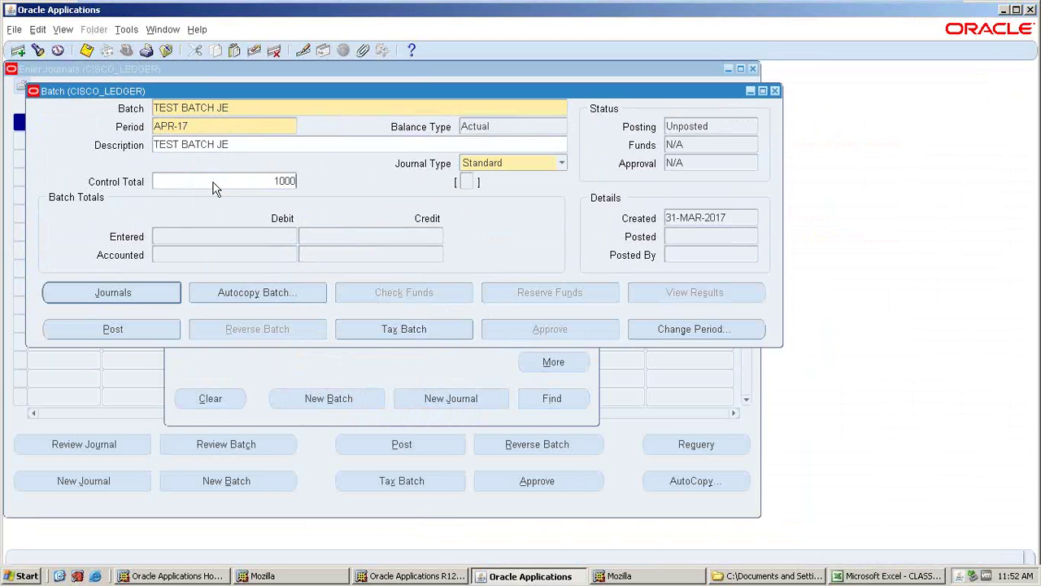
pyautogui.press('Tab')
pyautogui.click(237, 235)
pyautogui.click(122, 294)
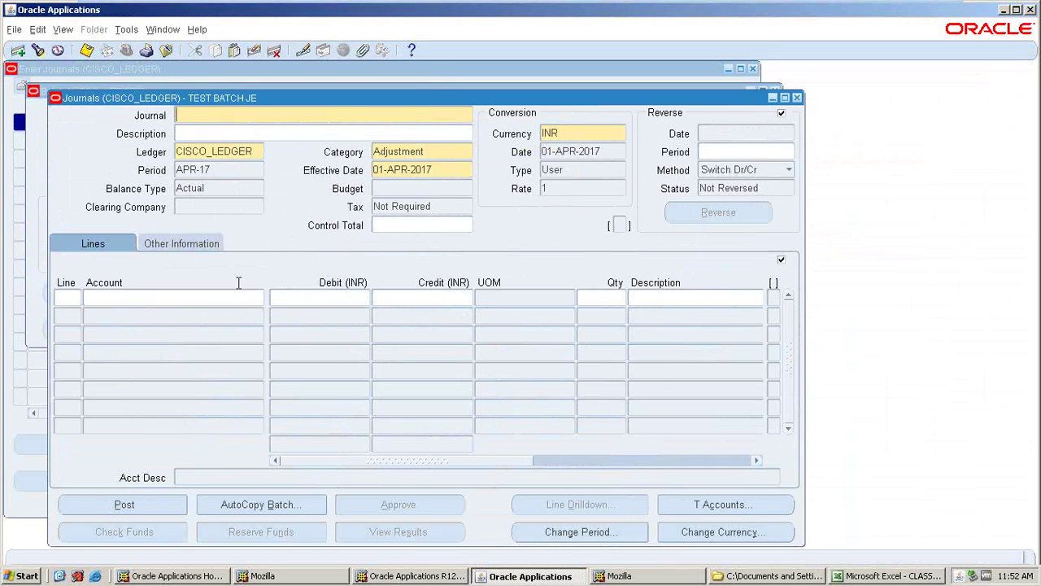
# - Name the journal TEST BATCH JE and debit line 1 account 10.400.1000.9 for 2,000
pyautogui.hotkey('ctrl', 'v')
pyautogui.click(77, 298)
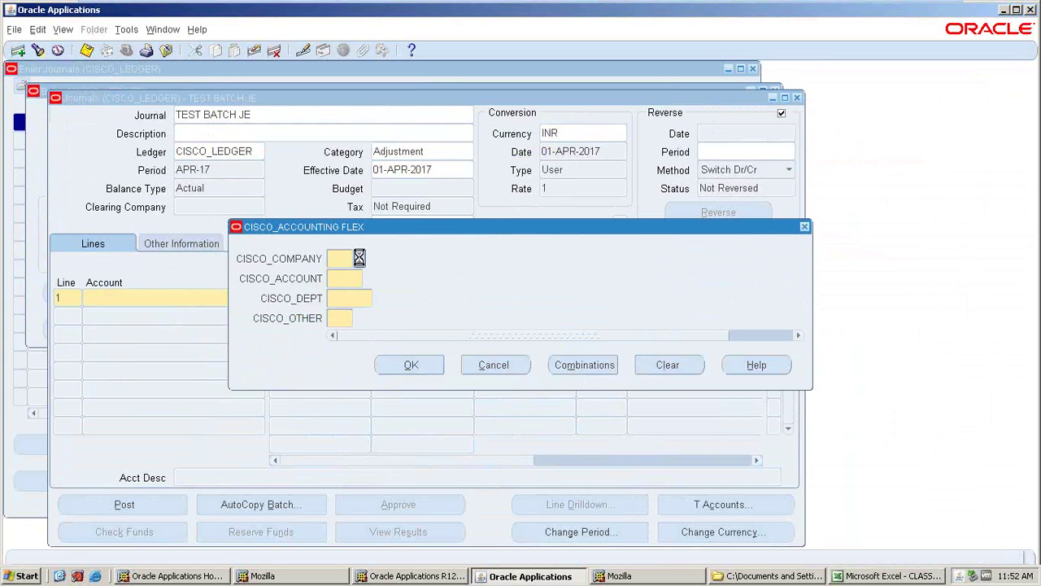
pyautogui.click(298, 402)
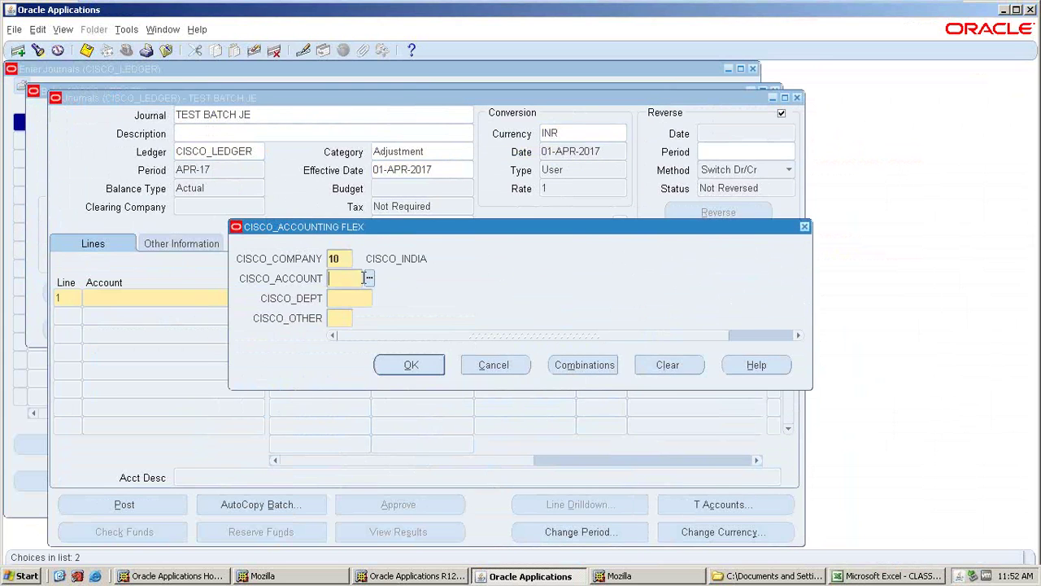
pyautogui.click(367, 278)
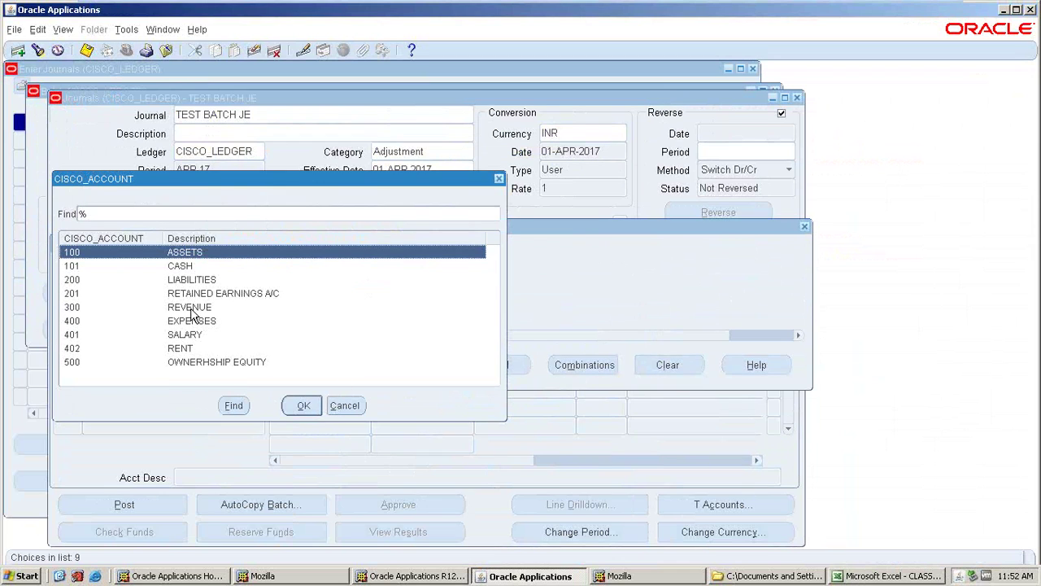
pyautogui.click(191, 324)
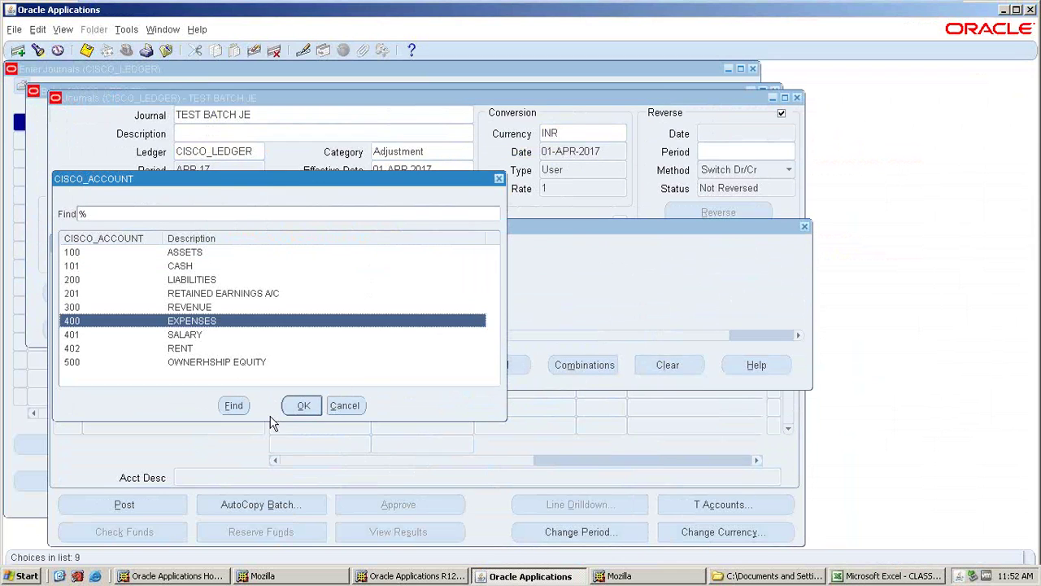
pyautogui.click(298, 405)
pyautogui.hotkey('ctrl', 'l')
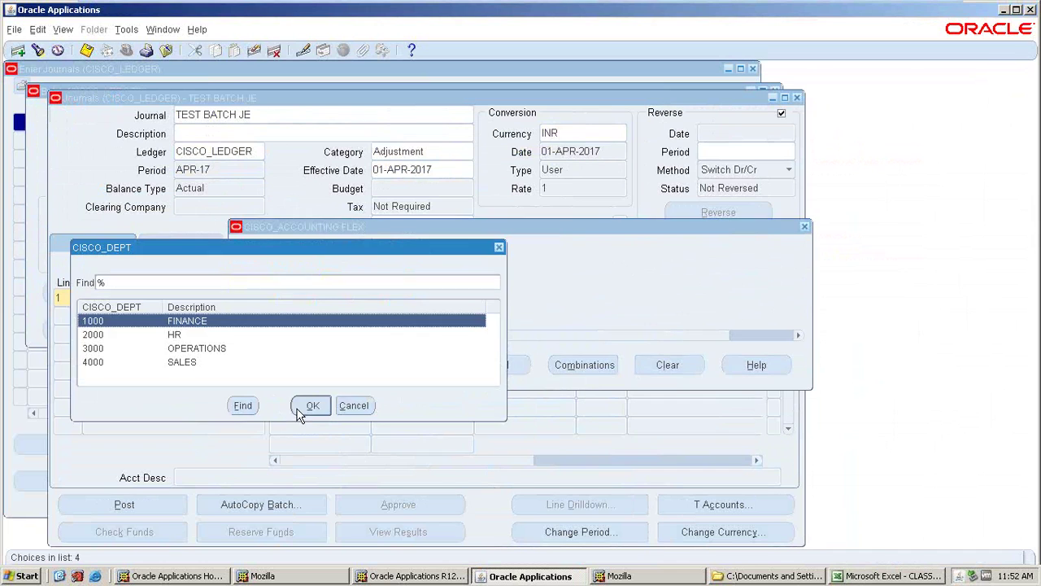
pyautogui.click(309, 406)
pyautogui.write('9')
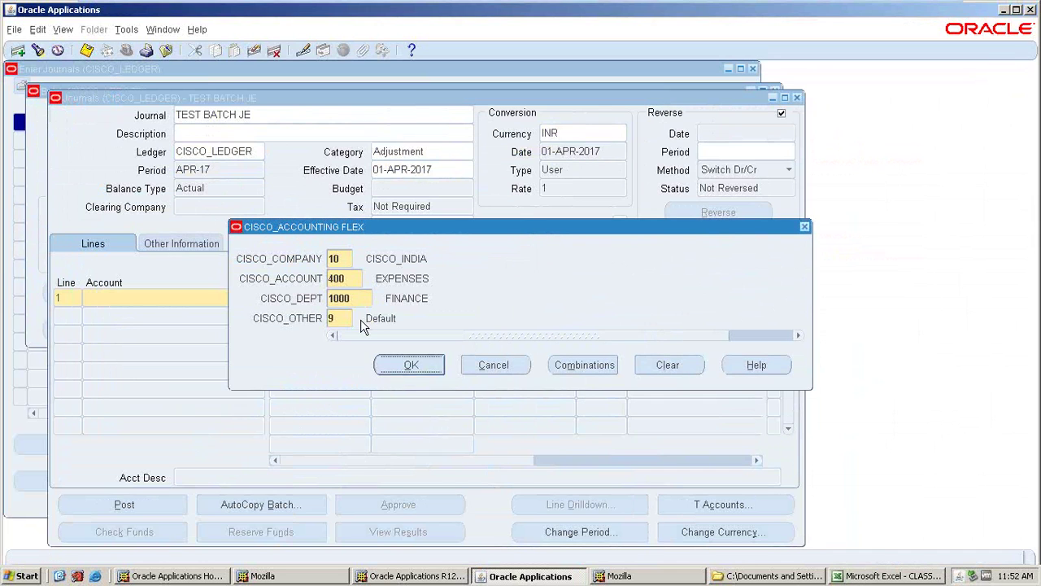
pyautogui.press('Return')
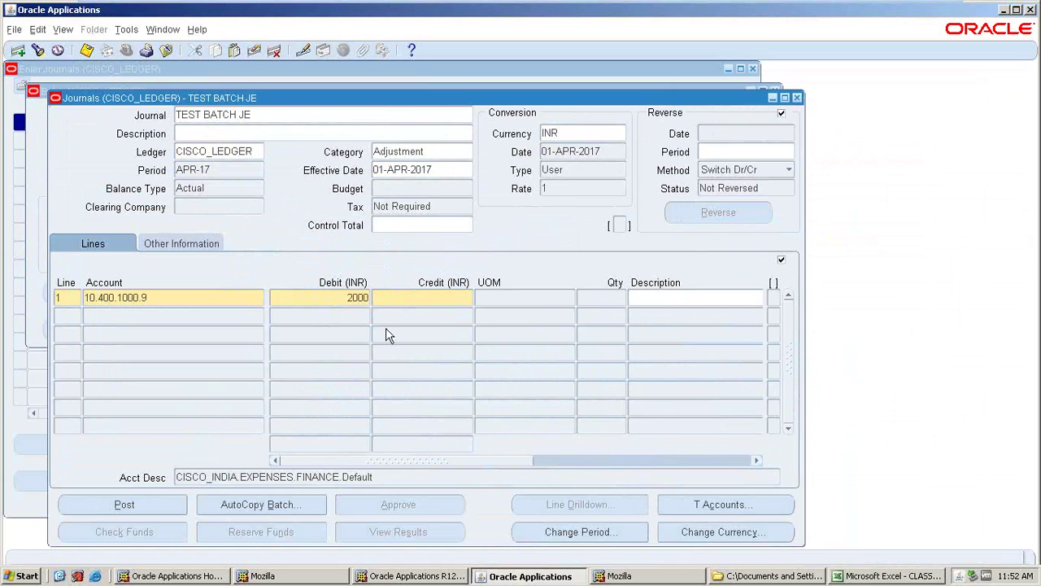
pyautogui.press('Tab')
pyautogui.press('Tab')
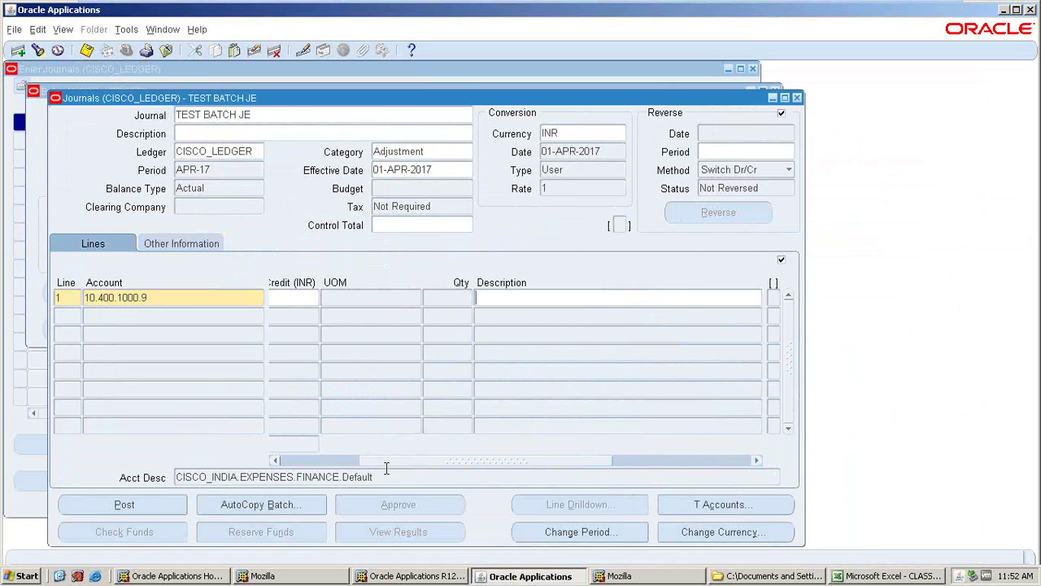
pyautogui.moveTo(374, 463); pyautogui.dragTo(244, 461)
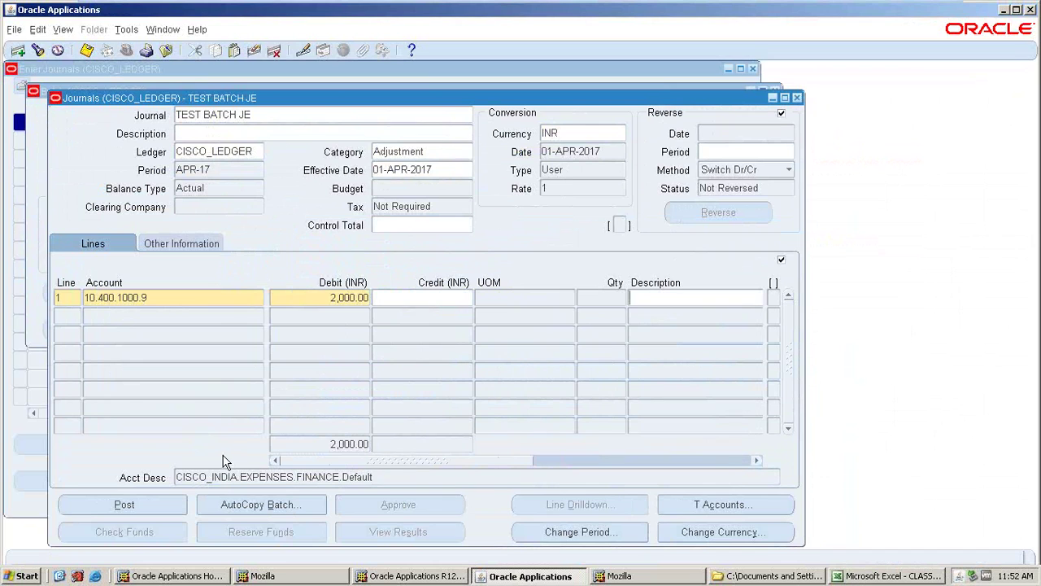
pyautogui.click(95, 317)
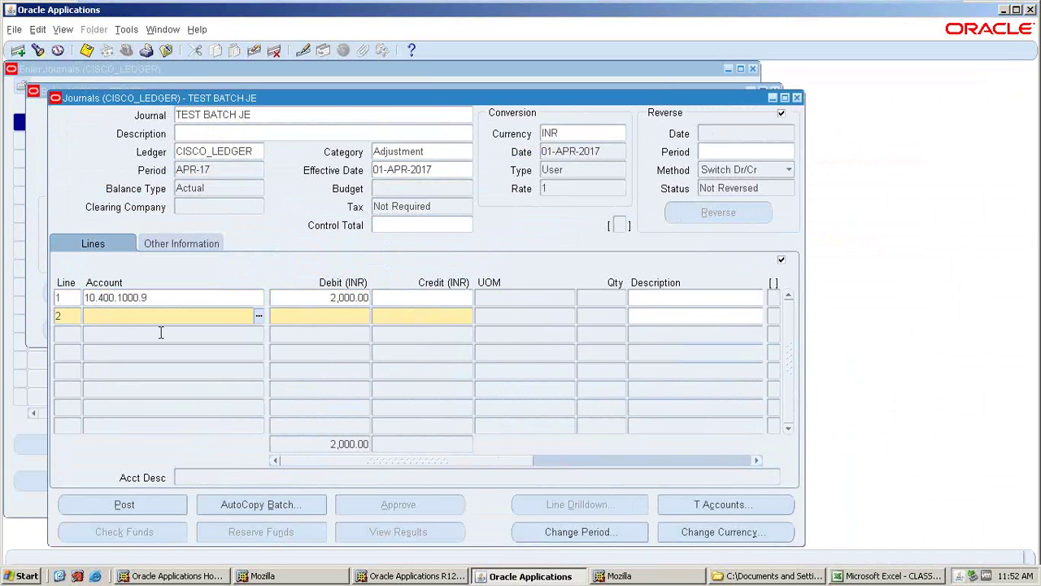
# - Credit cash account 10.101.1000.9 for 2,000 on line 2
pyautogui.click(259, 315)
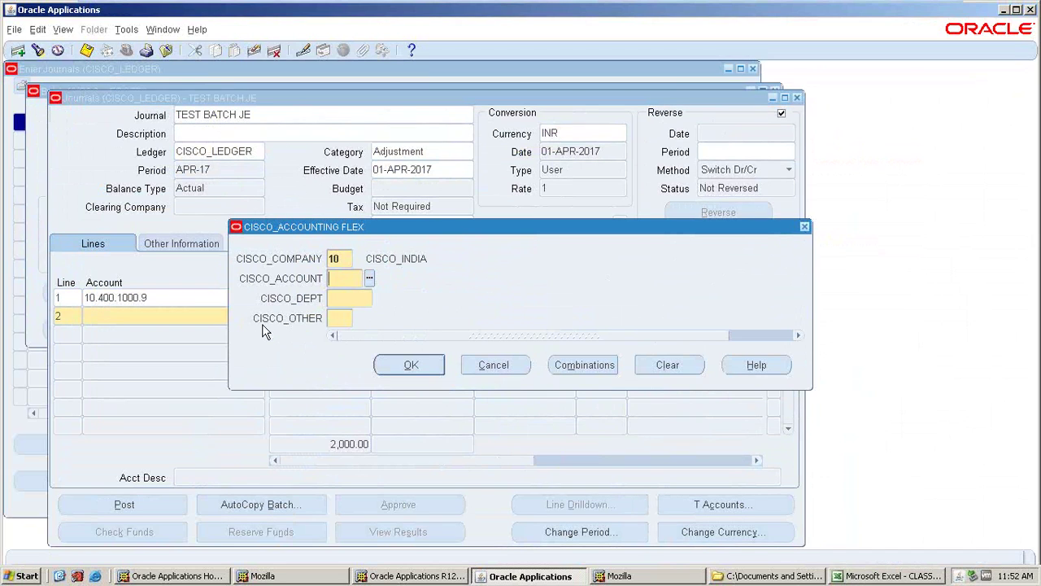
pyautogui.click(369, 279)
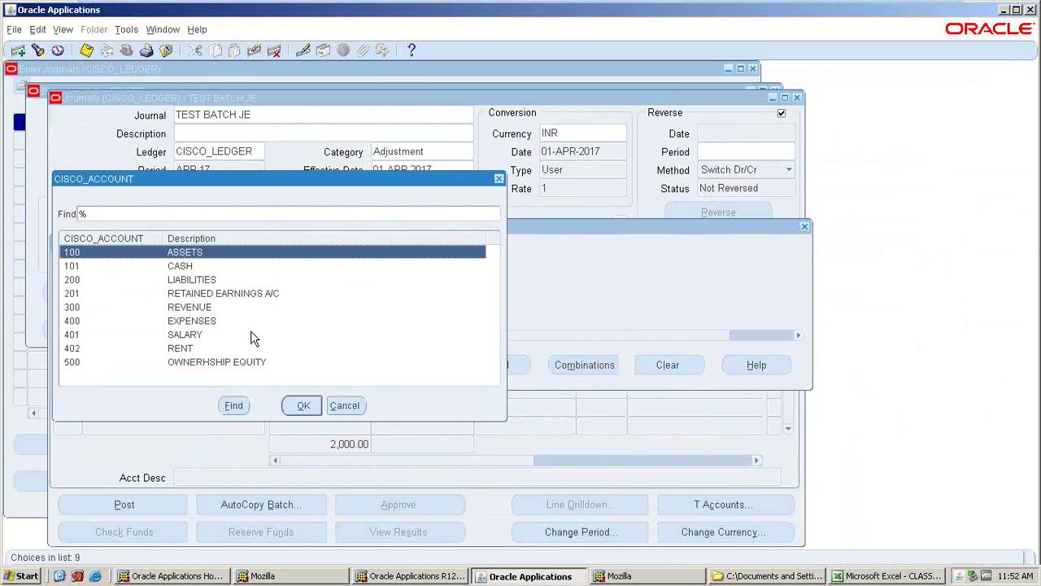
pyautogui.click(181, 267)
pyautogui.click(304, 406)
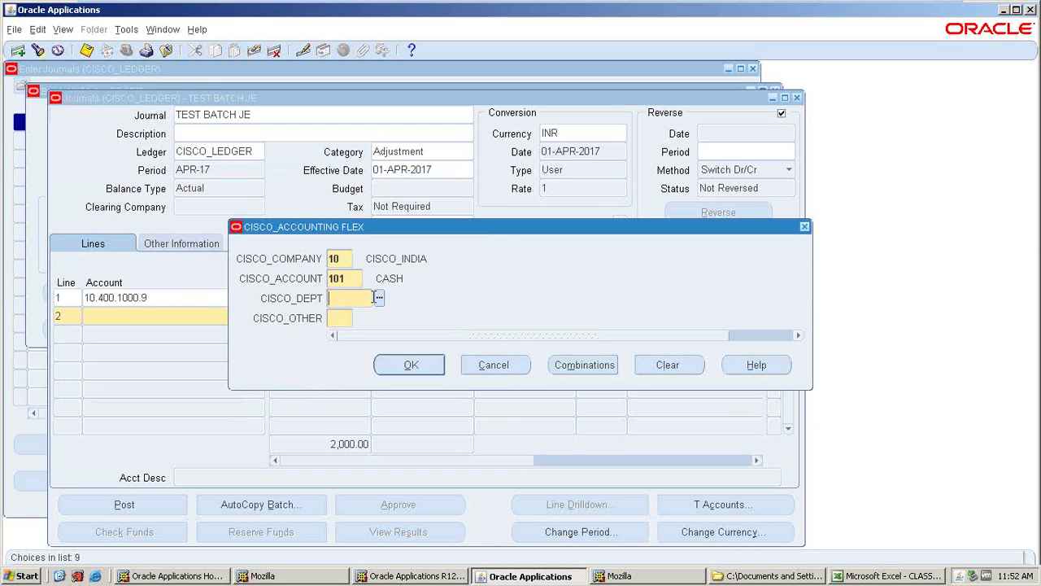
pyautogui.click(379, 298)
pyautogui.click(316, 408)
pyautogui.click(409, 370)
pyautogui.click(394, 323)
pyautogui.write('2000')
pyautogui.press('Tab')
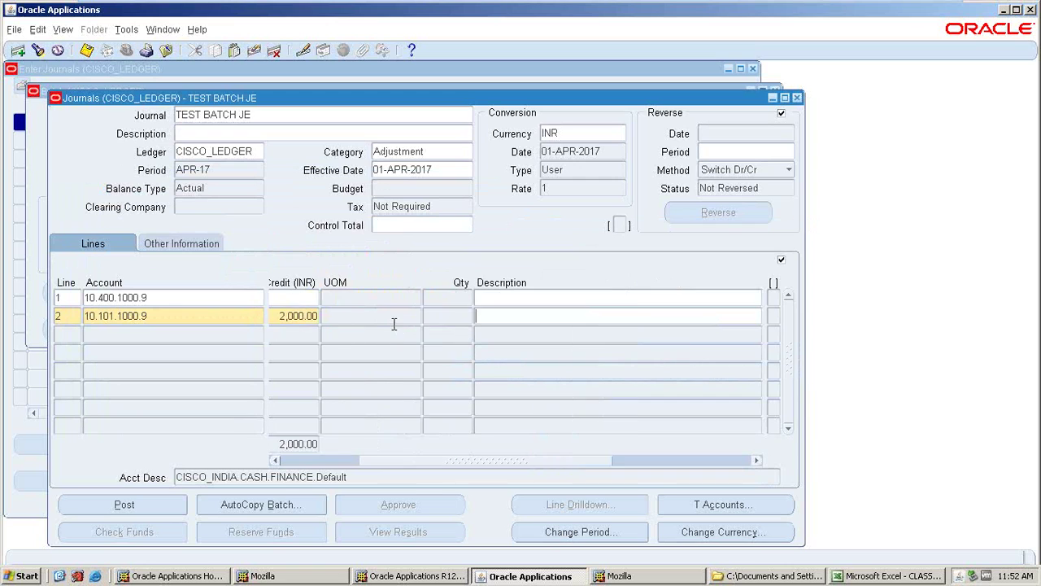
# - Attempt to save the batch and decline at the control total warning
pyautogui.click(203, 299)
pyautogui.hotkey('ctrl', 's')
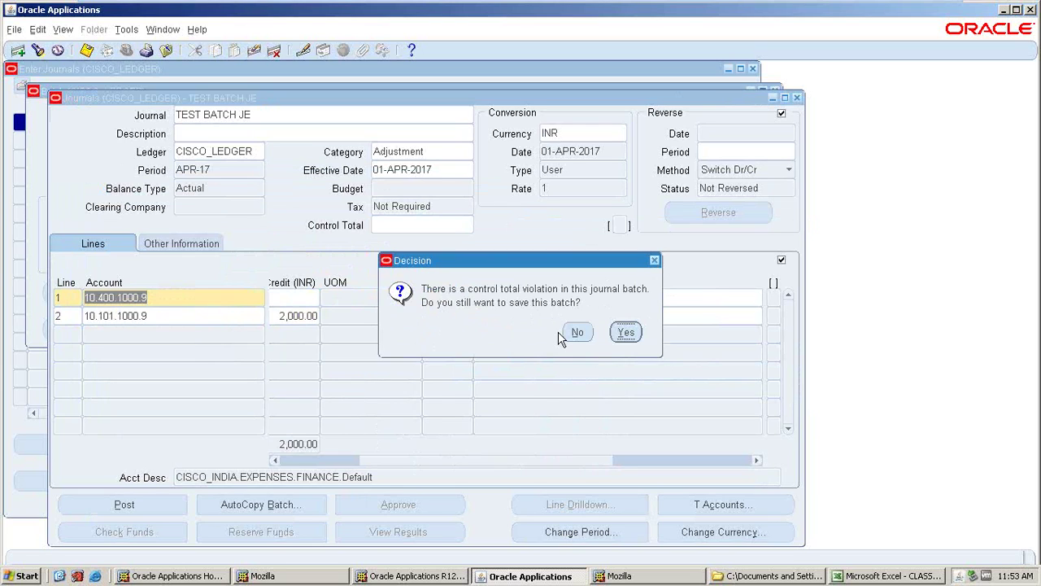
pyautogui.click(576, 332)
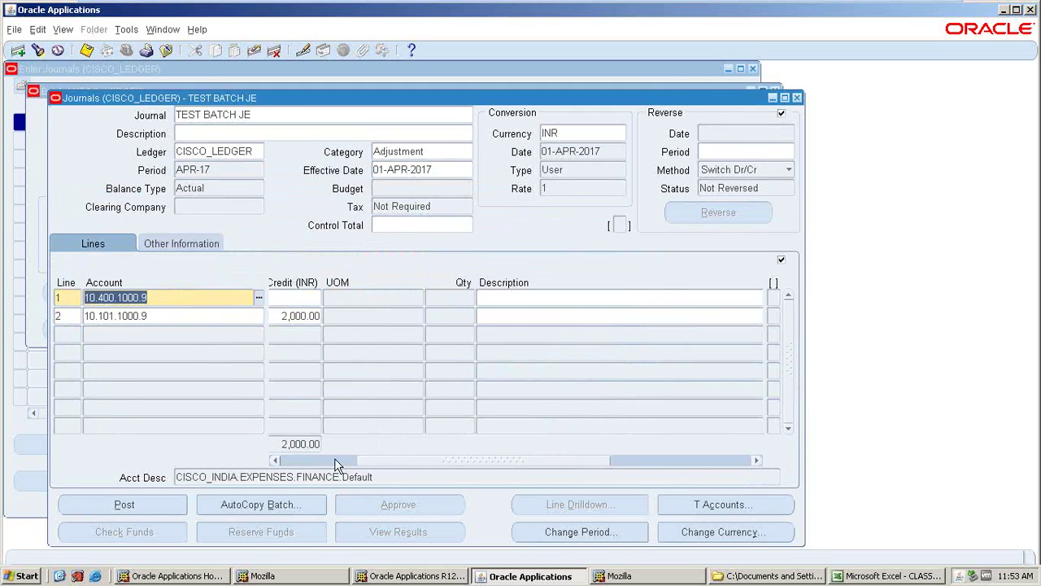
pyautogui.moveTo(337, 464); pyautogui.dragTo(244, 461)
# - Change the line 1 debit and line 2 credit to 1,000 and save the batch
pyautogui.click(311, 299)
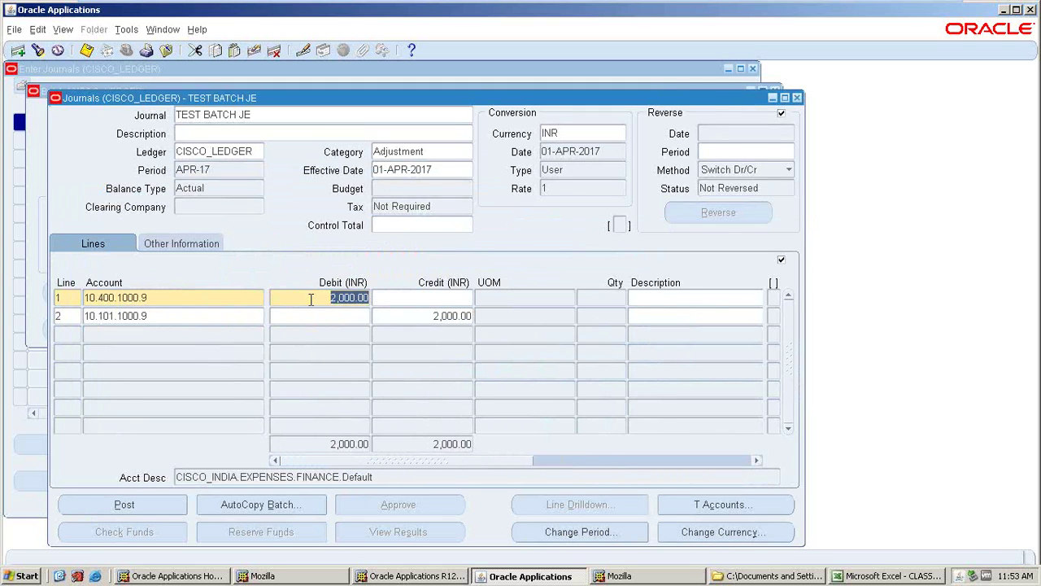
pyautogui.write('1000')
pyautogui.press('Tab')
pyautogui.press('Tab')
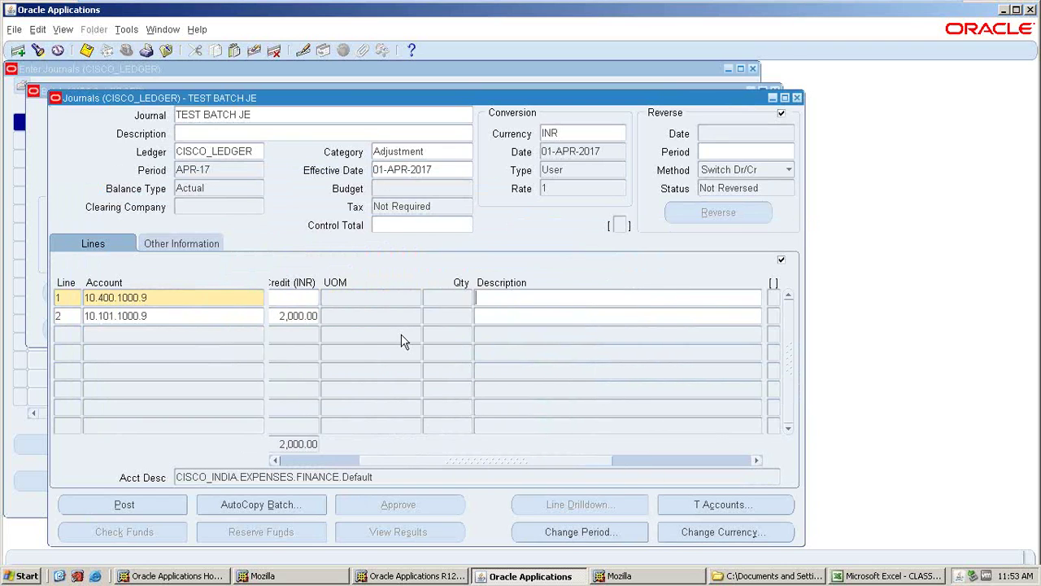
pyautogui.press('Down')
pyautogui.write('1,000')
pyautogui.press('Tab')
pyautogui.press('Tab')
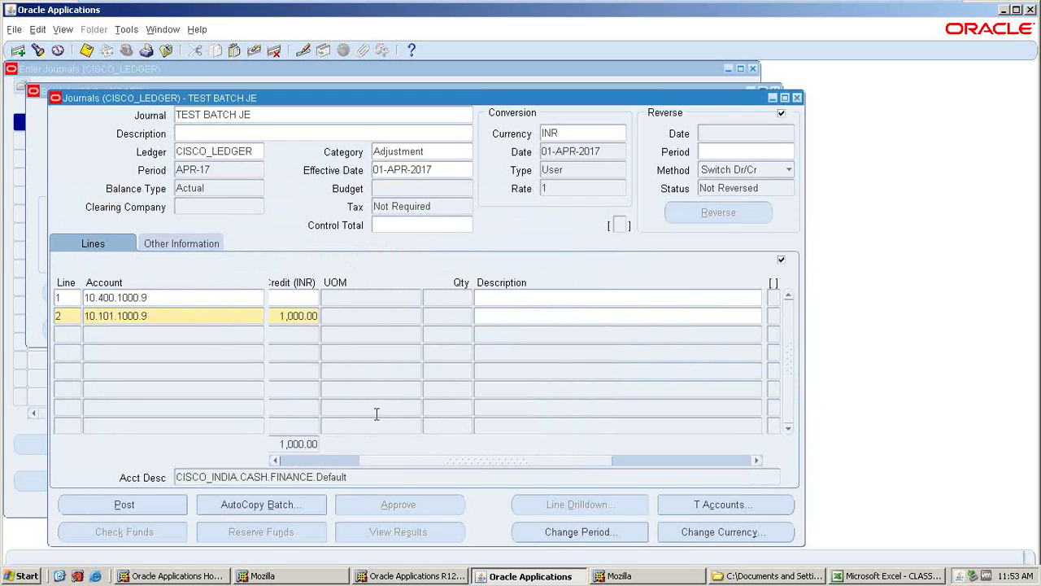
pyautogui.hotkey('ctrl', 's')
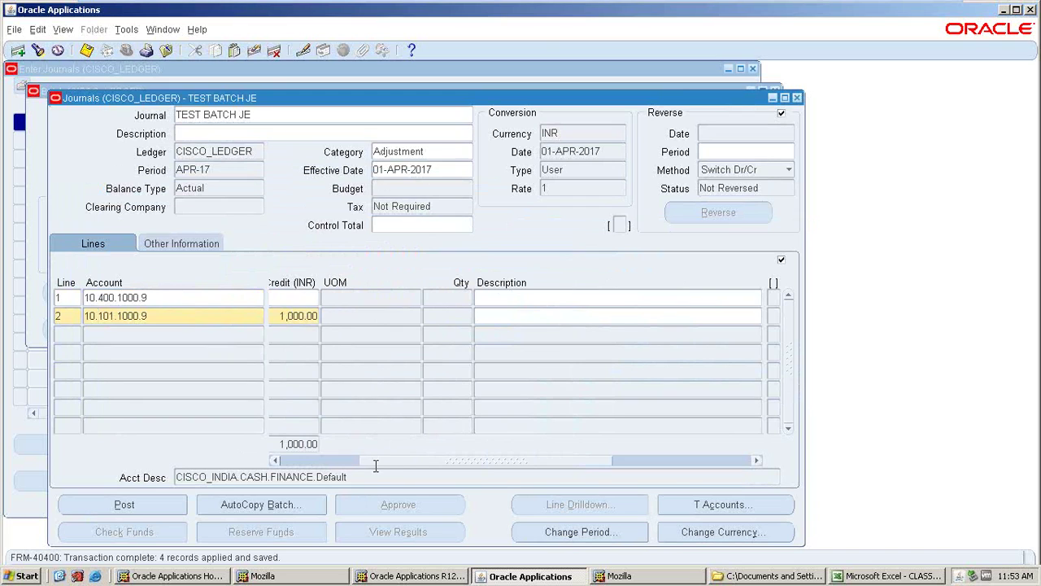
pyautogui.click(328, 463)
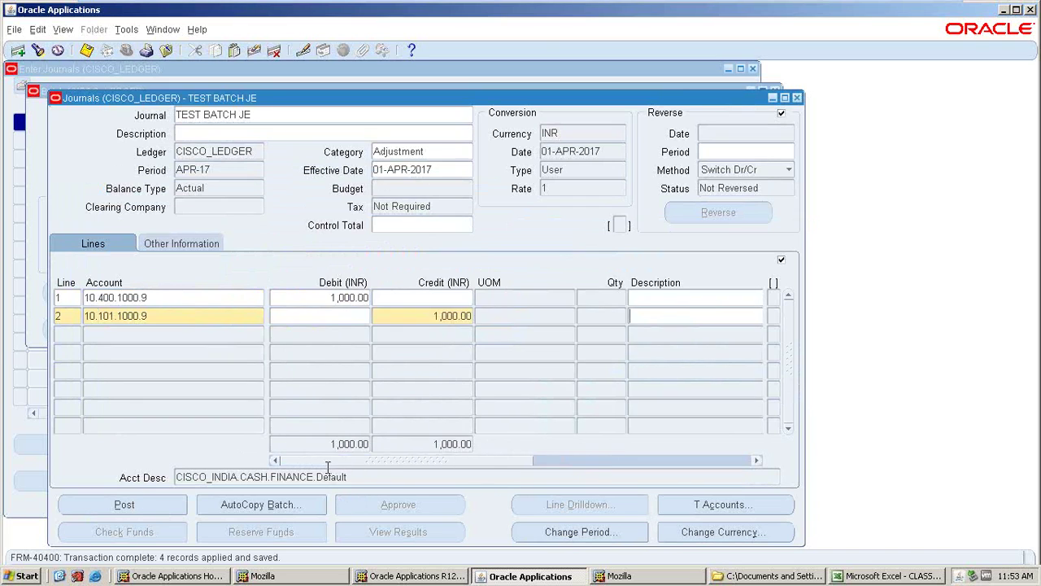
# - Post TEST BATCH JE, dismiss the notices, and close the journal windows
pyautogui.hotkey('alt', 'p')
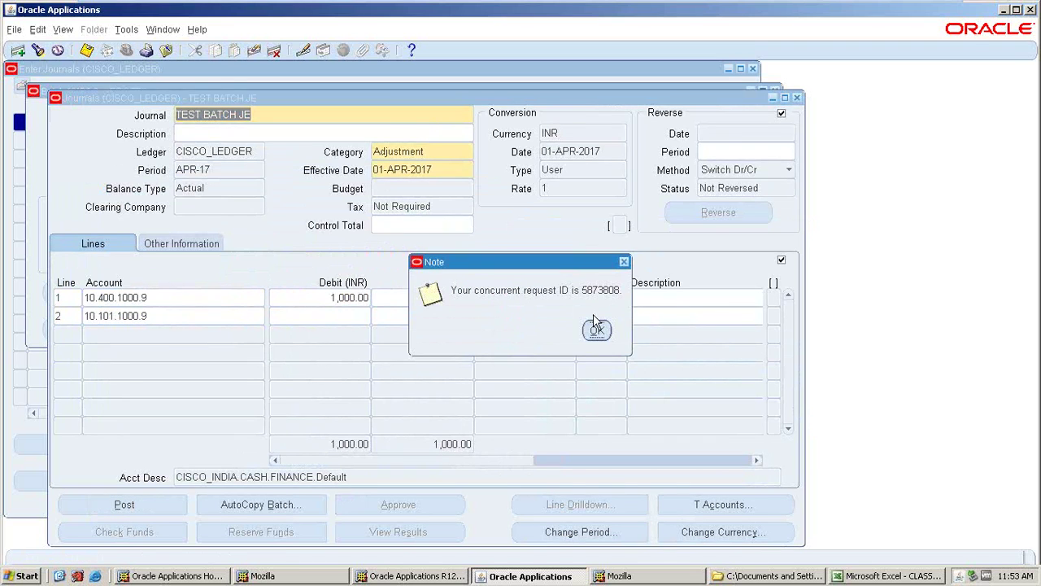
pyautogui.click(595, 326)
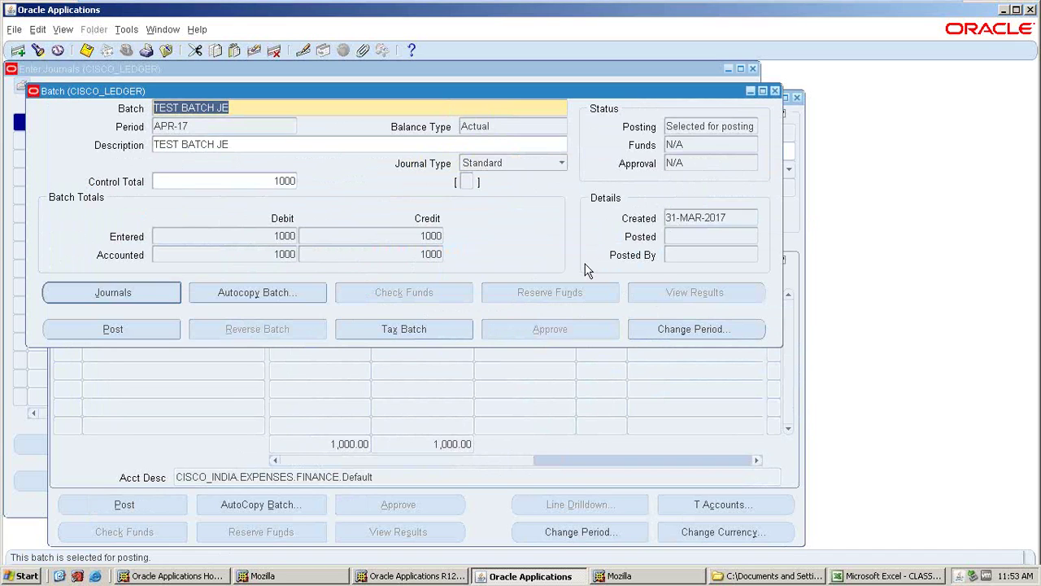
pyautogui.click(422, 321)
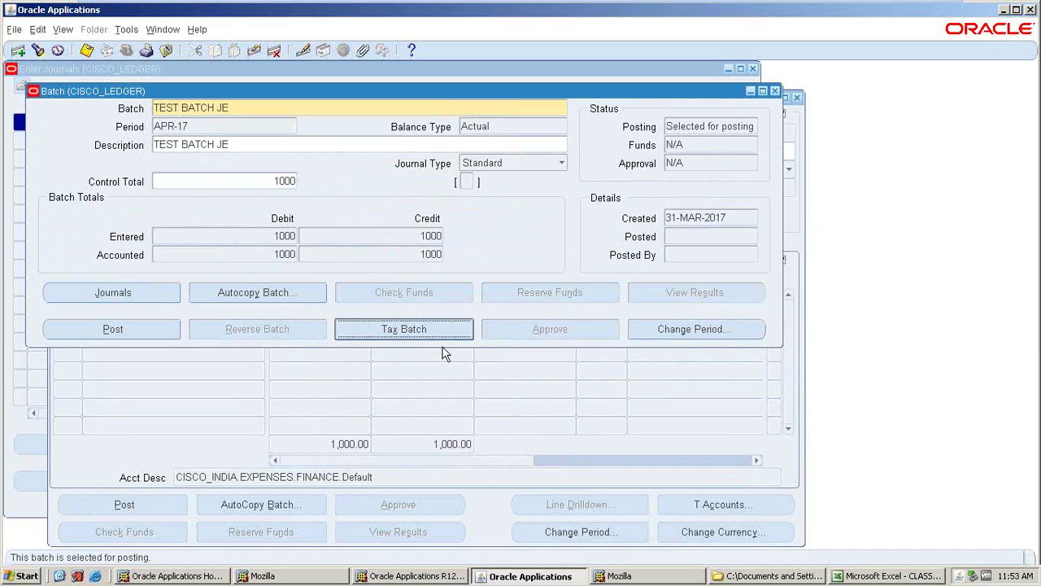
pyautogui.click(611, 332)
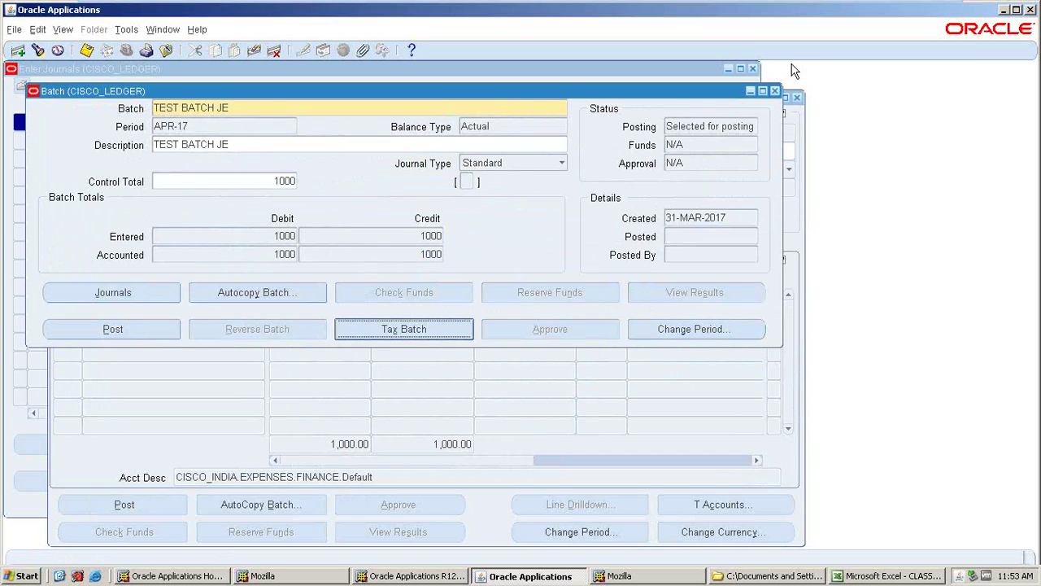
pyautogui.click(774, 90)
pyautogui.click(753, 69)
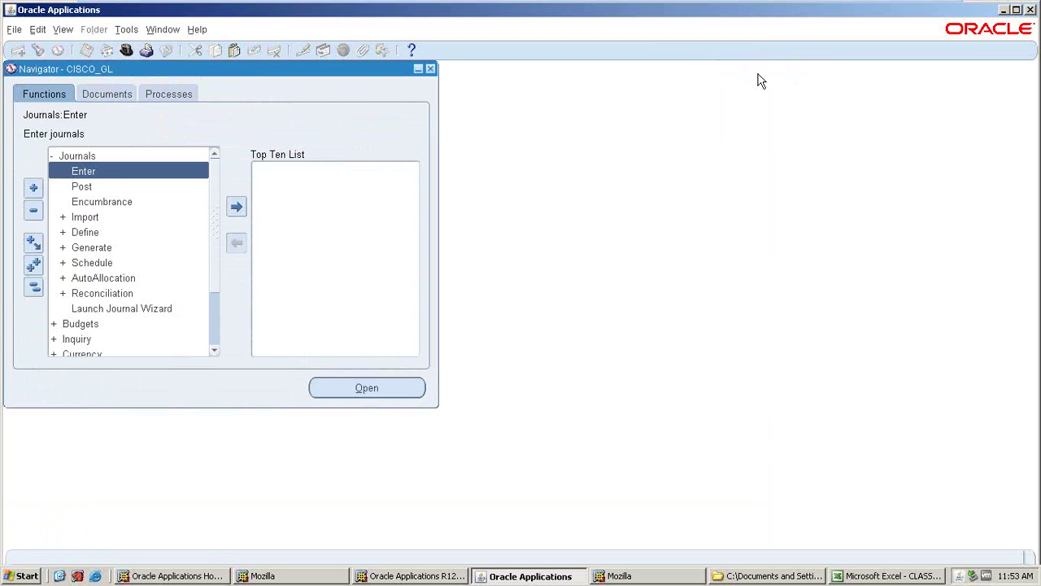
# - Open Enter Journals twice, dismissing Find Journals and closing the empty form each time
pyautogui.doubleClick(117, 174)
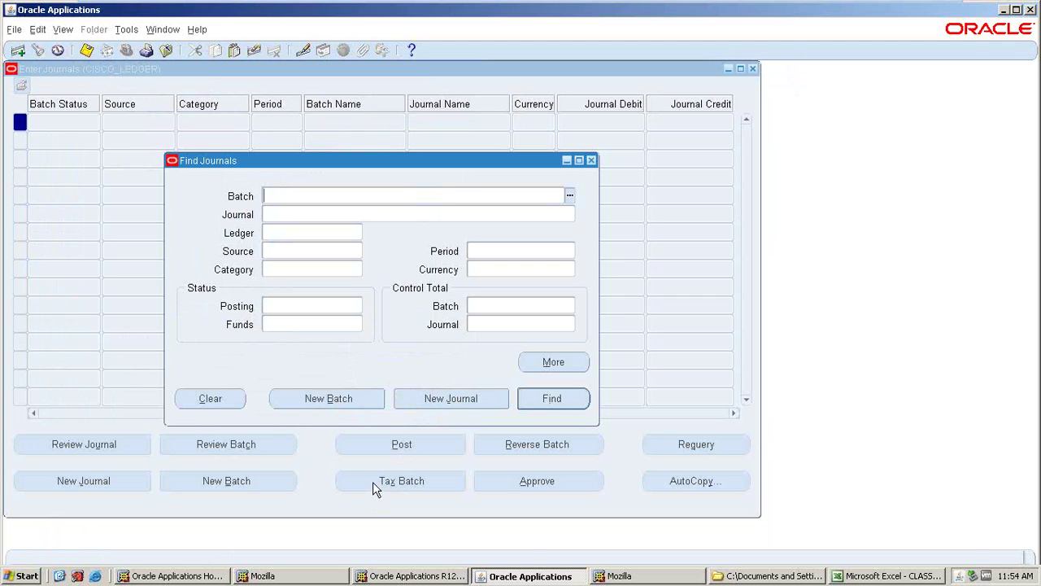
pyautogui.click(381, 484)
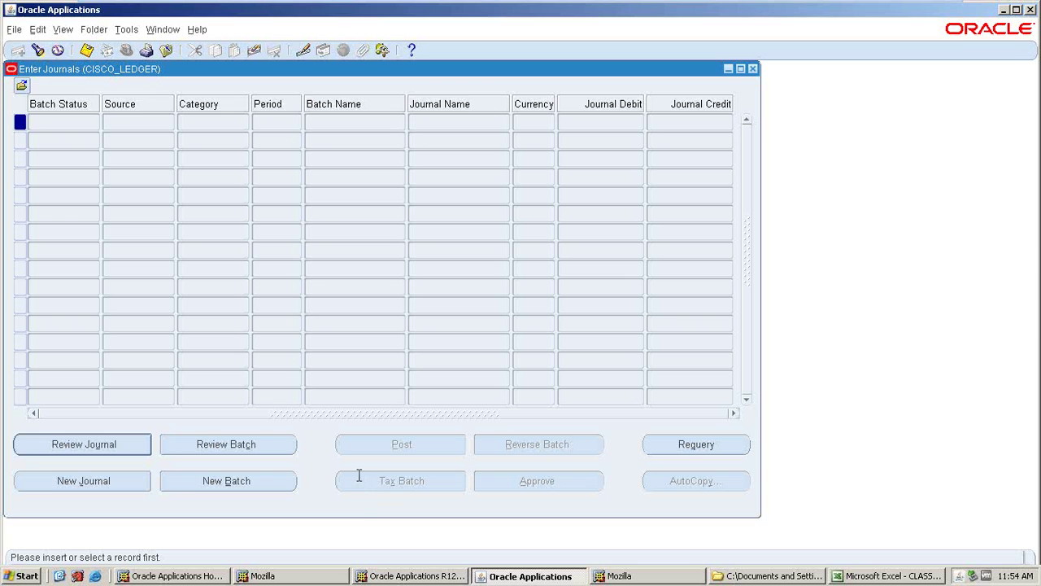
pyautogui.click(753, 69)
pyautogui.doubleClick(113, 171)
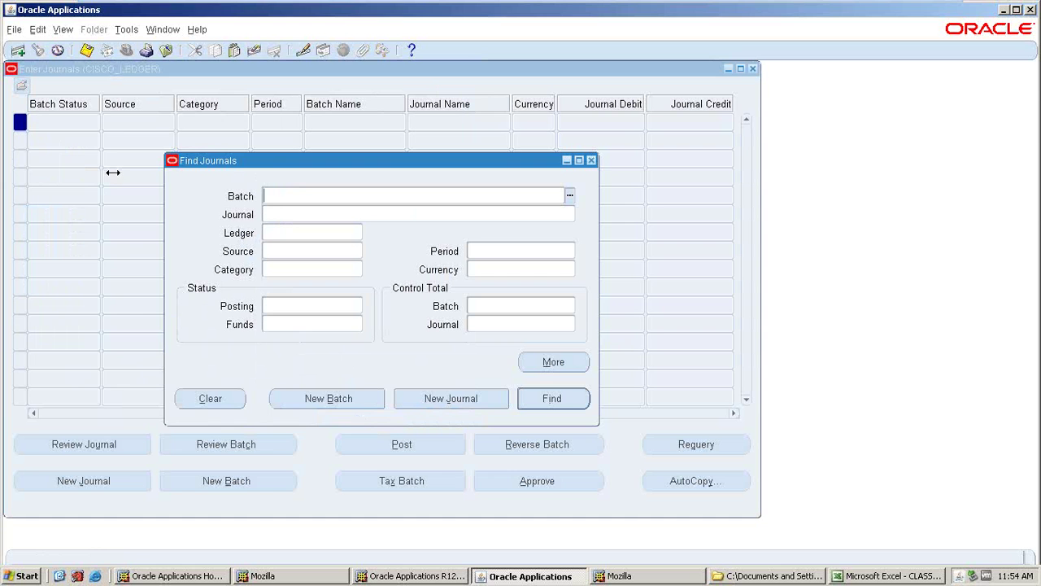
pyautogui.click(390, 483)
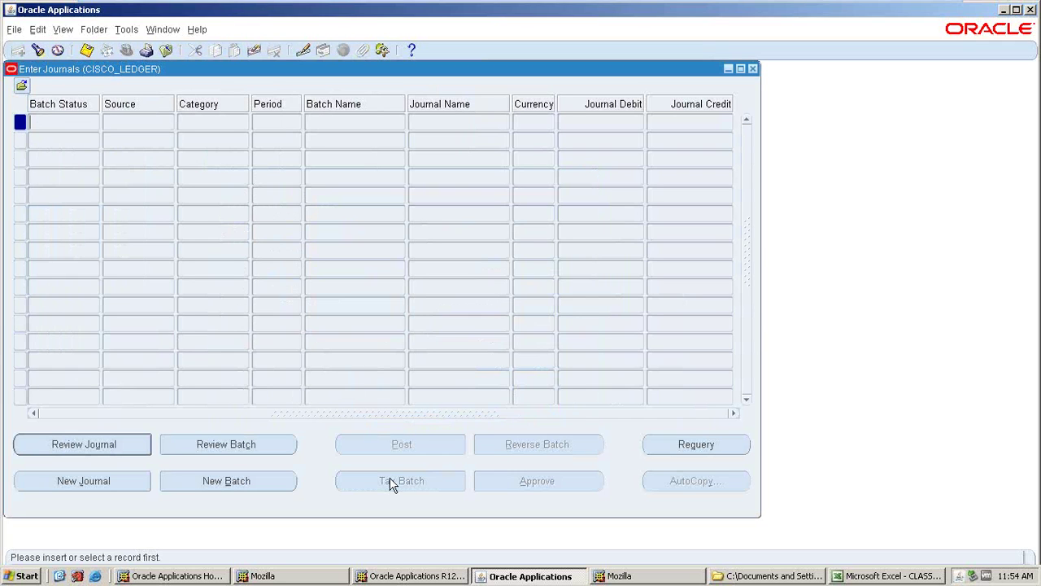
pyautogui.click(754, 68)
# - Reopen Enter Journals, discard a new batch, then reopen and close the empty form
pyautogui.doubleClick(85, 172)
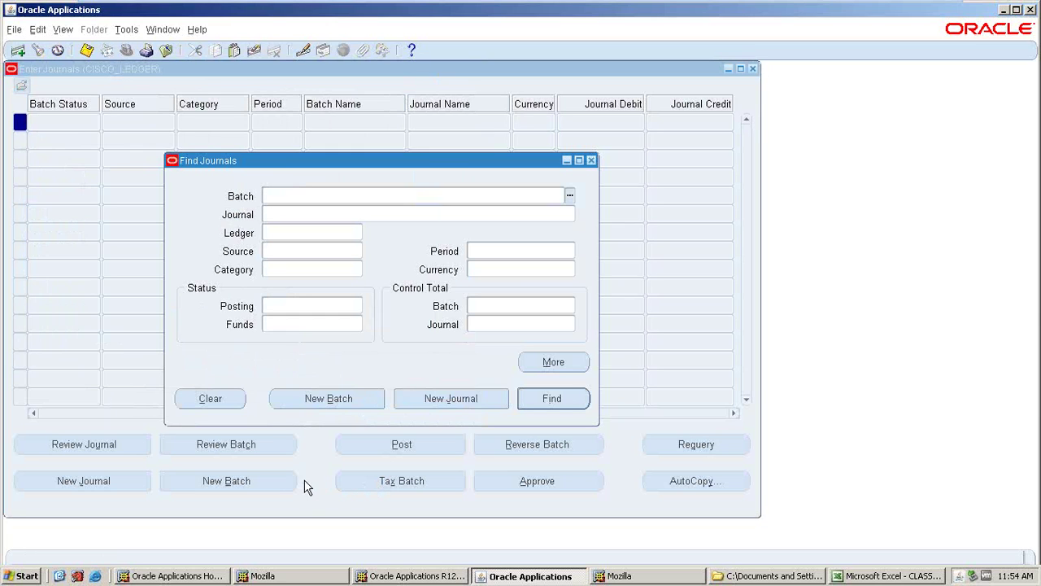
pyautogui.click(349, 401)
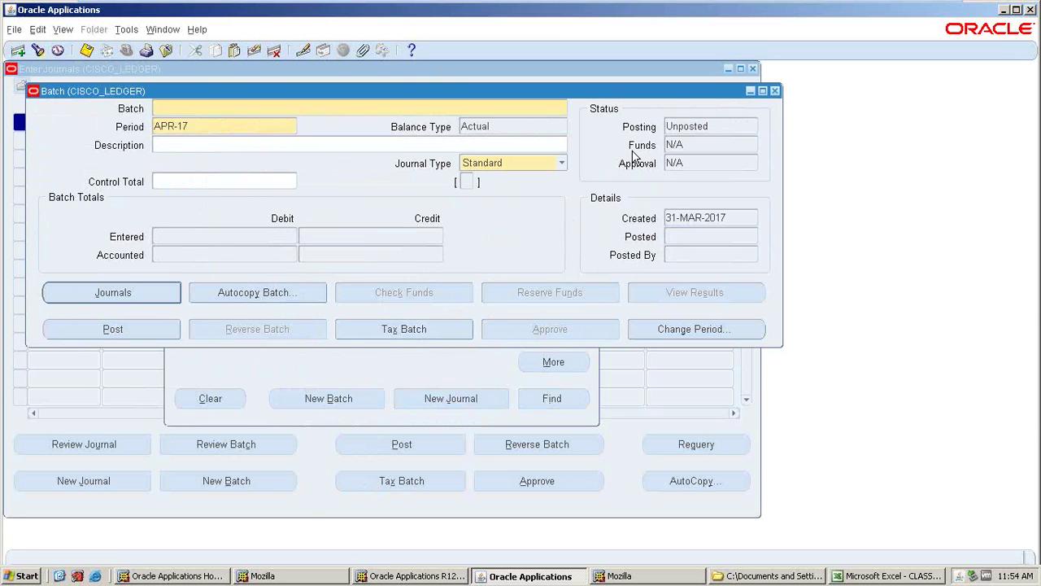
pyautogui.click(776, 91)
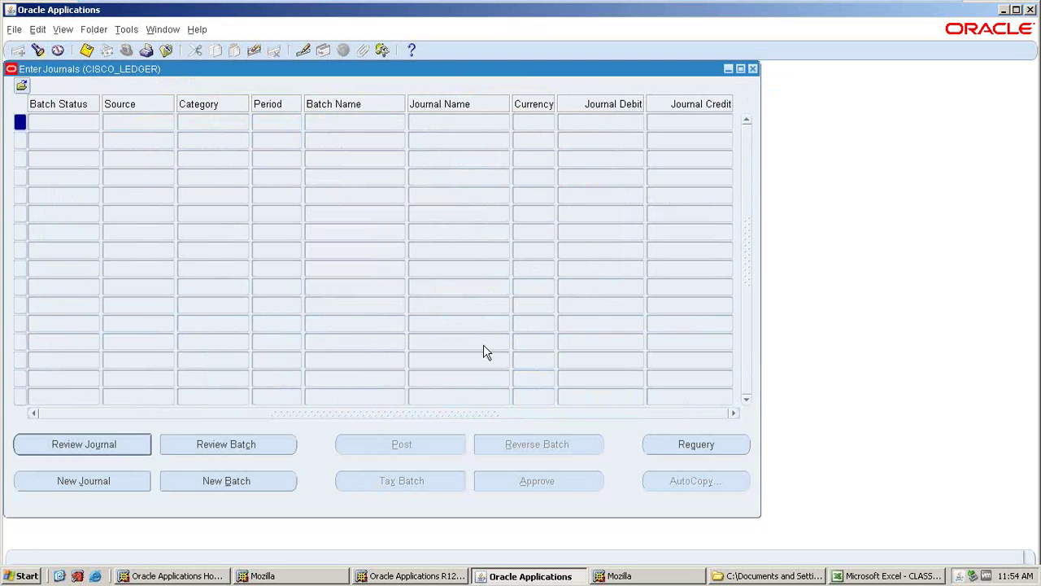
pyautogui.click(752, 66)
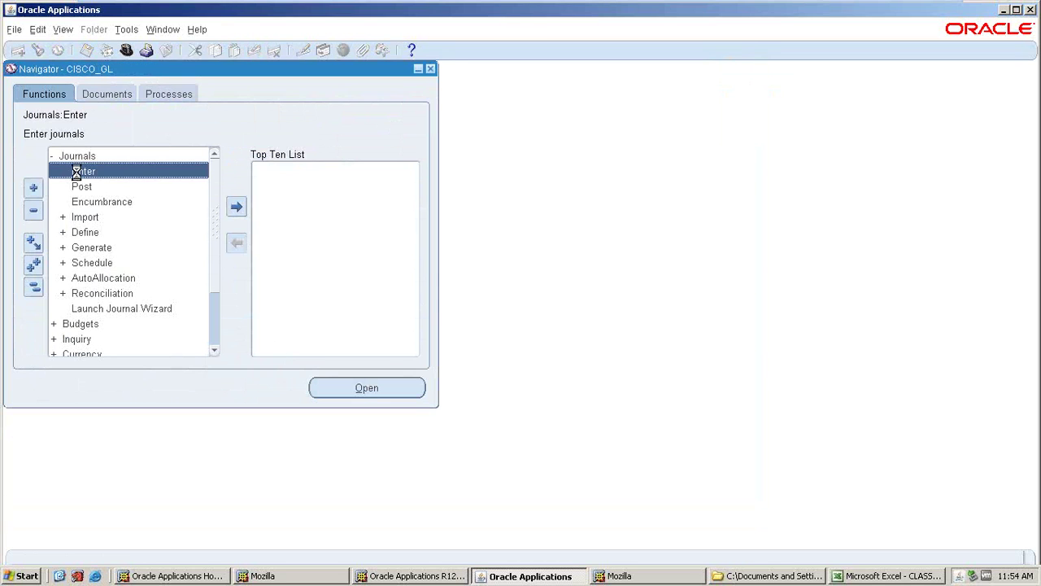
pyautogui.doubleClick(79, 171)
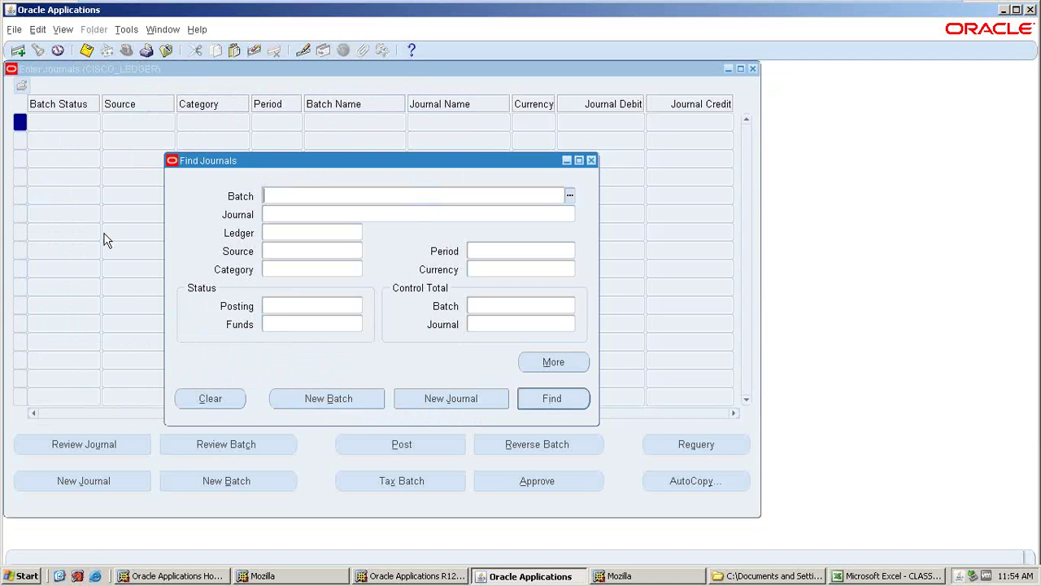
pyautogui.click(365, 485)
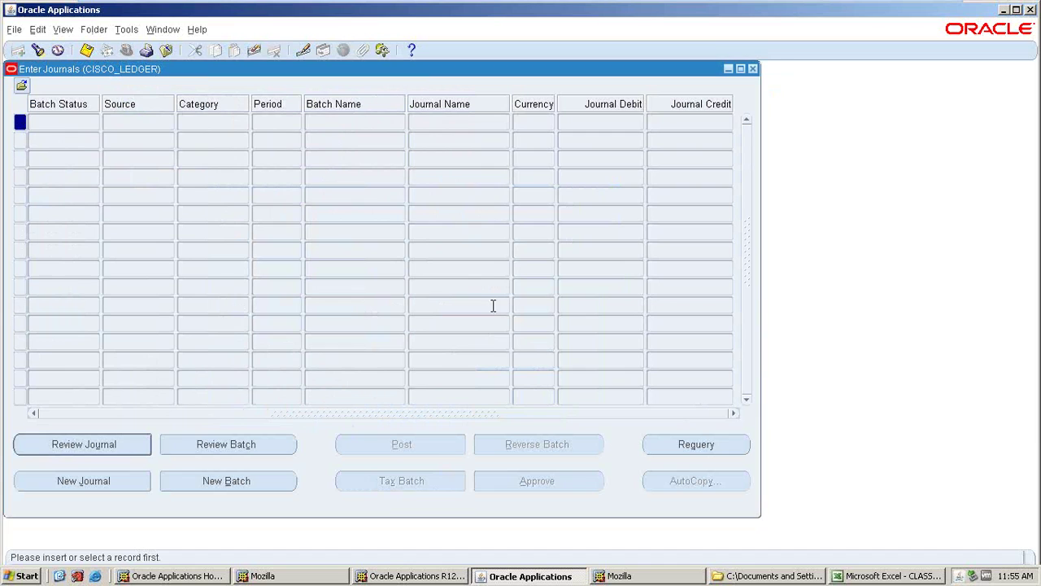
pyautogui.click(753, 70)
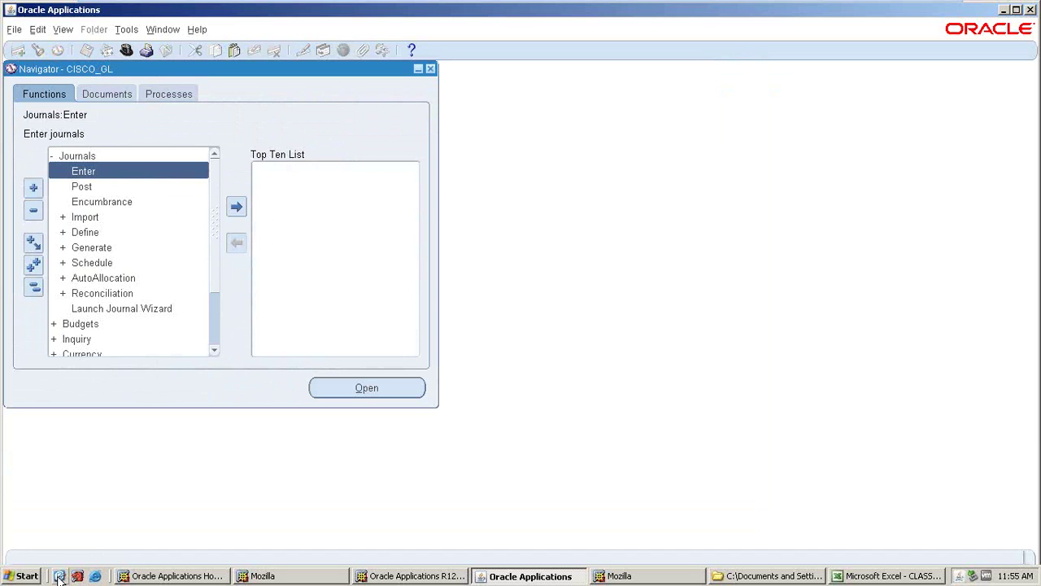
# - Log out, exit Oracle Applications, and close the Detail Trial Balance report and CLASSES folder windows
pyautogui.click(186, 578)
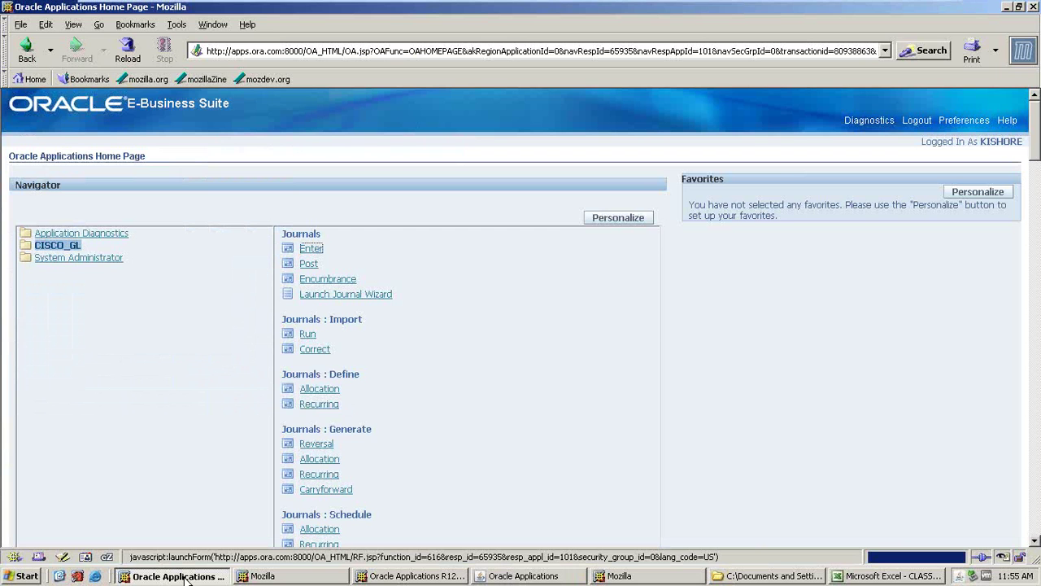
pyautogui.click(917, 121)
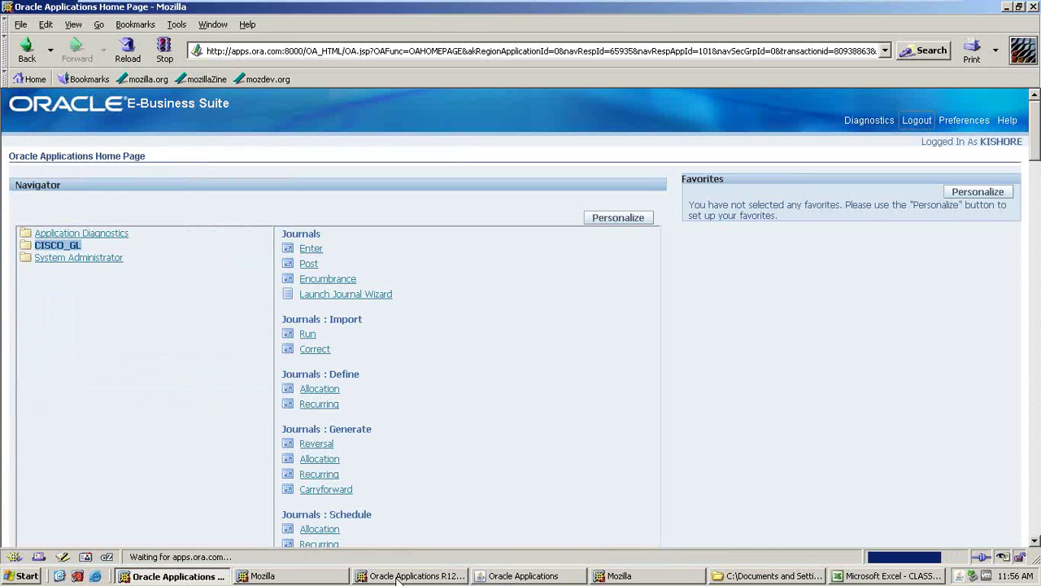
pyautogui.click(398, 578)
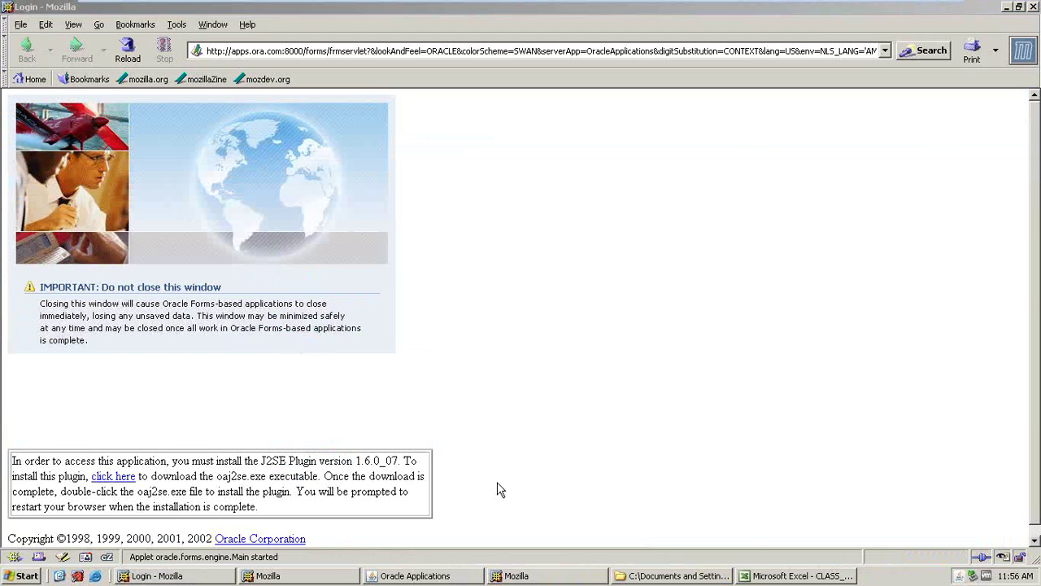
pyautogui.click(334, 576)
pyautogui.click(489, 336)
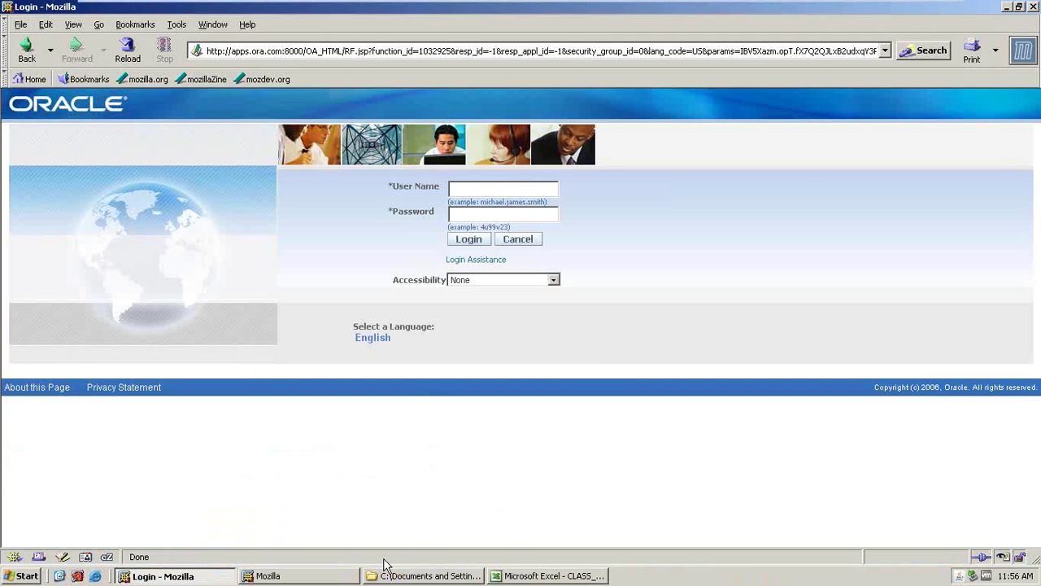
pyautogui.click(341, 576)
pyautogui.click(1033, 7)
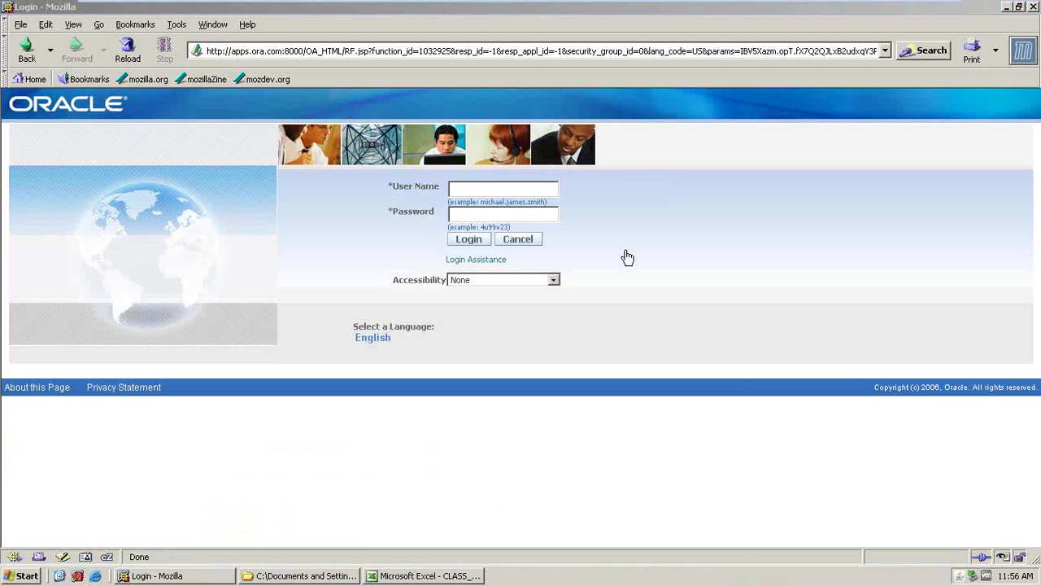
pyautogui.click(301, 576)
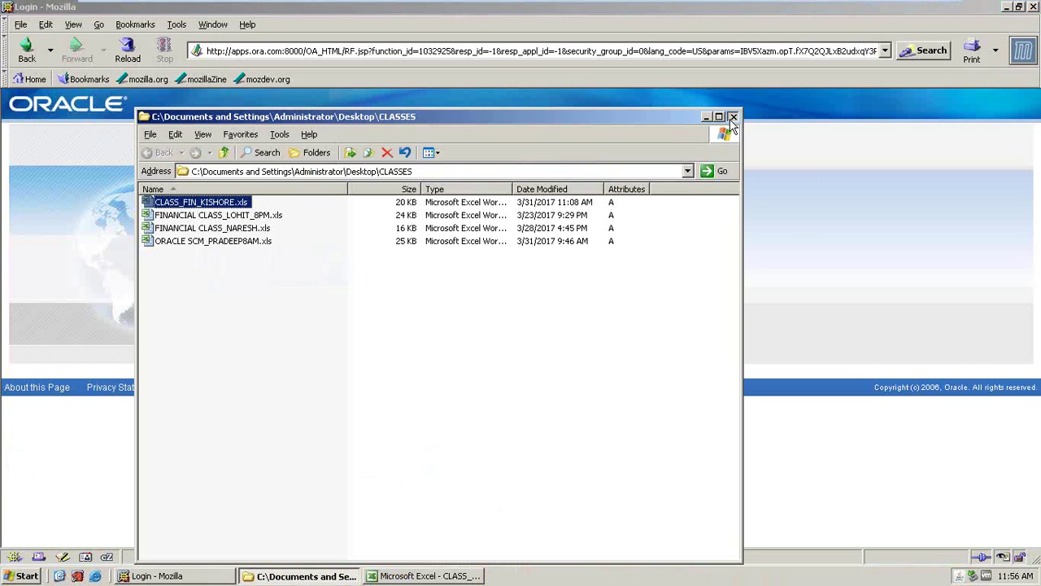
pyautogui.click(733, 117)
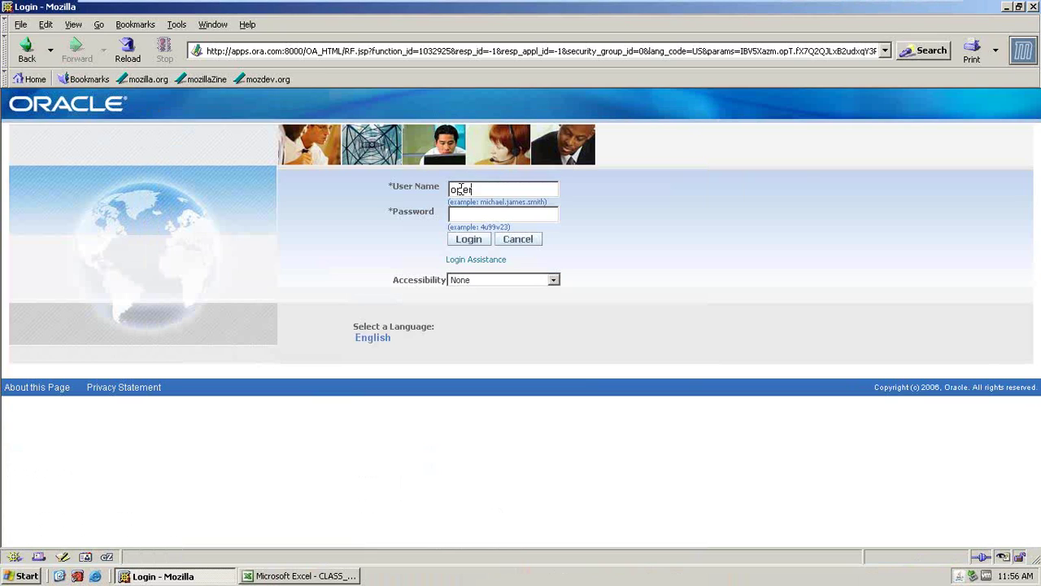
# - Sign in as a different user with the user name and password
pyautogui.write('ions')
pyautogui.press('Tab')
pyautogui.click(470, 219)
pyautogui.click(468, 240)
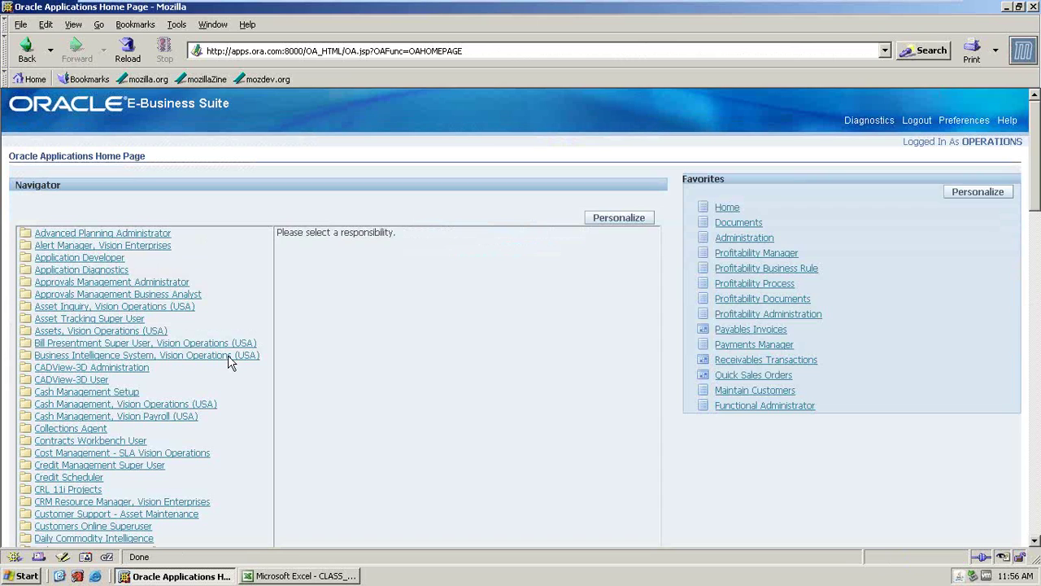
# - Launch Standard Collection under the Advanced Planning Administrator responsibility
pyautogui.click(130, 233)
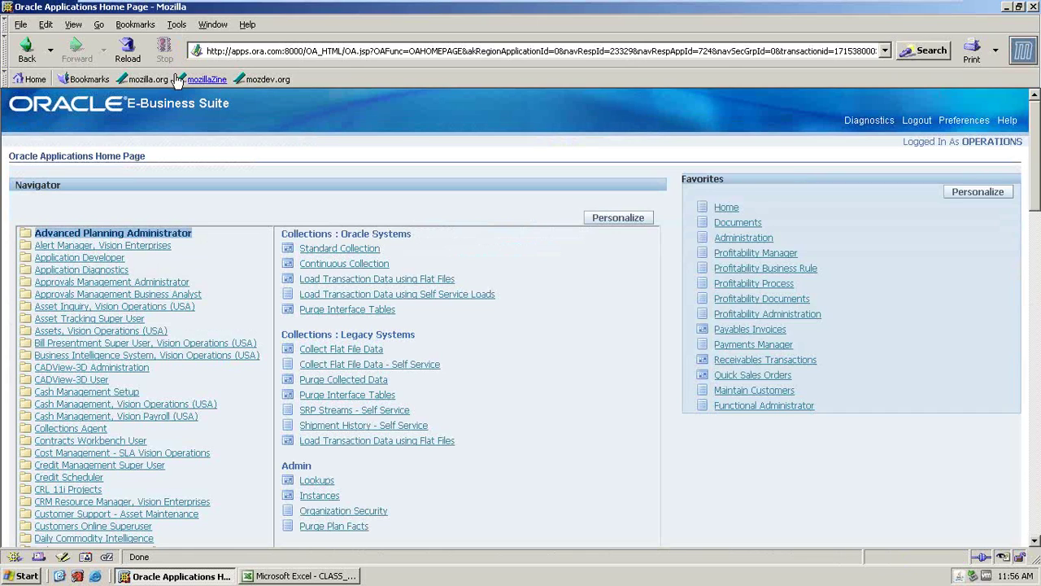
pyautogui.click(354, 248)
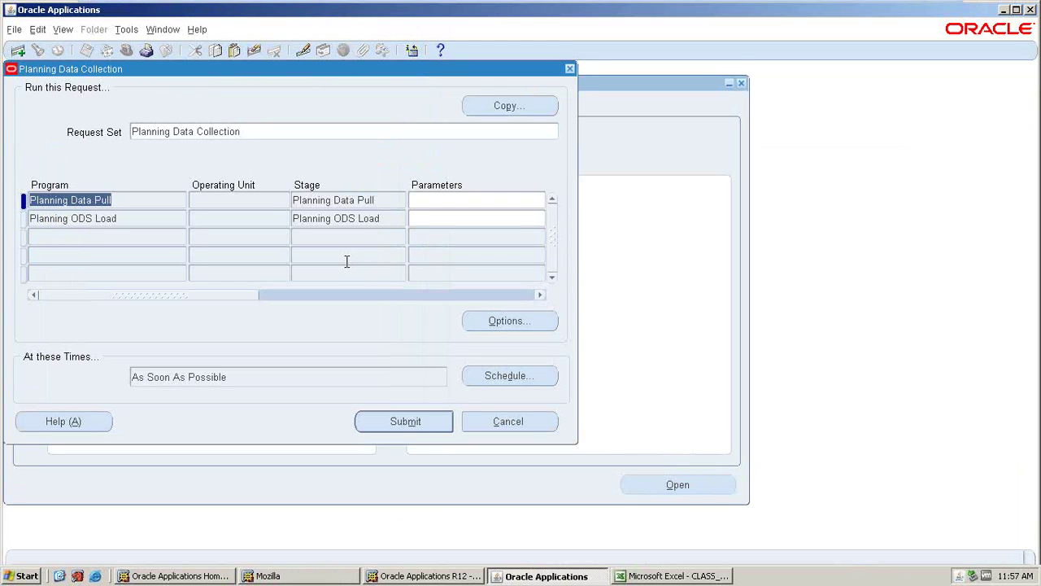
# - Close Planning Data Collection without saving and switch to General Ledger, Vision Operations (USA)
pyautogui.click(572, 68)
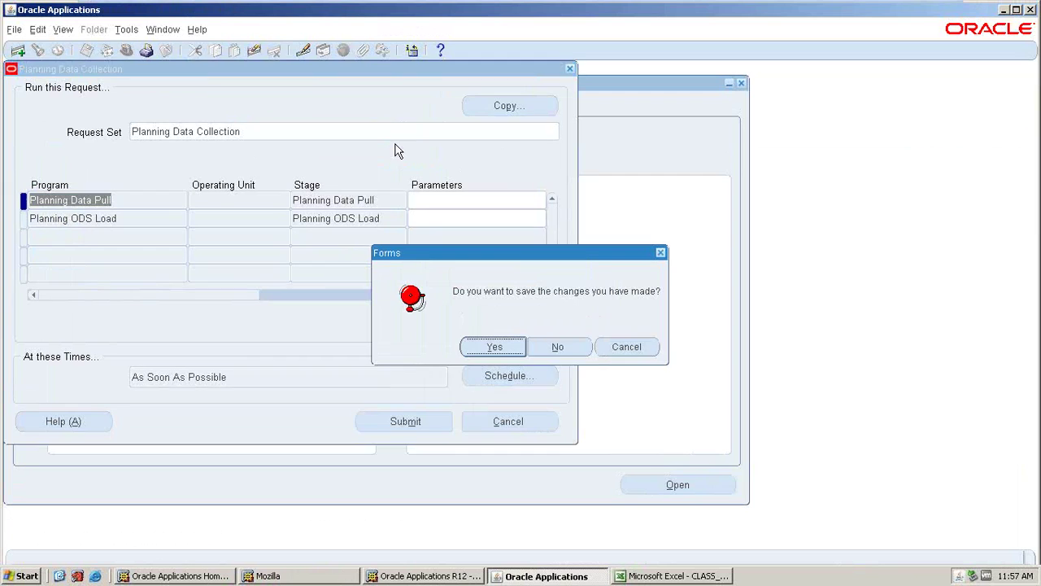
pyautogui.click(552, 345)
pyautogui.click(126, 51)
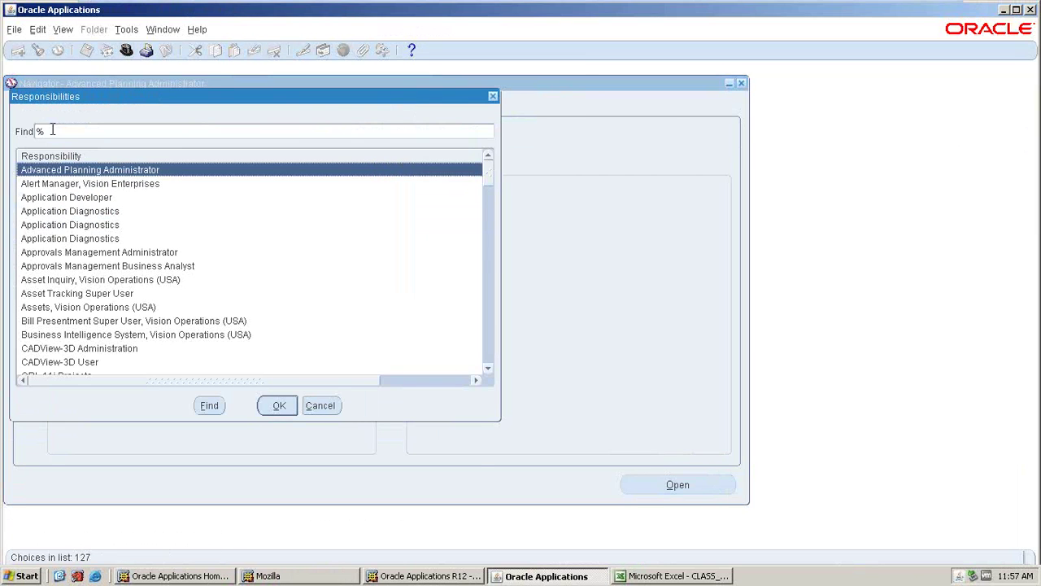
pyautogui.write('general%')
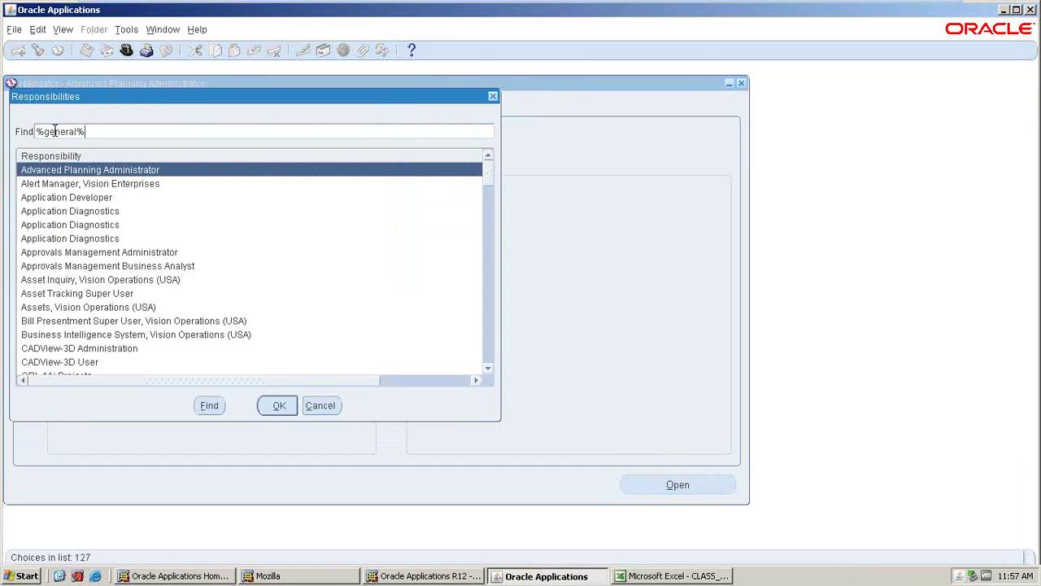
pyautogui.press('Return')
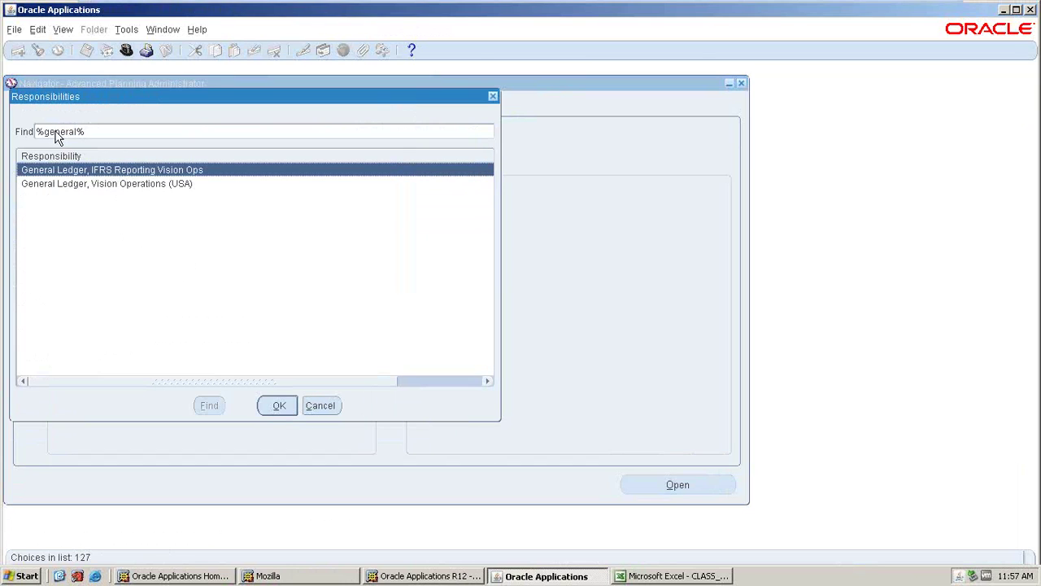
pyautogui.press('Down')
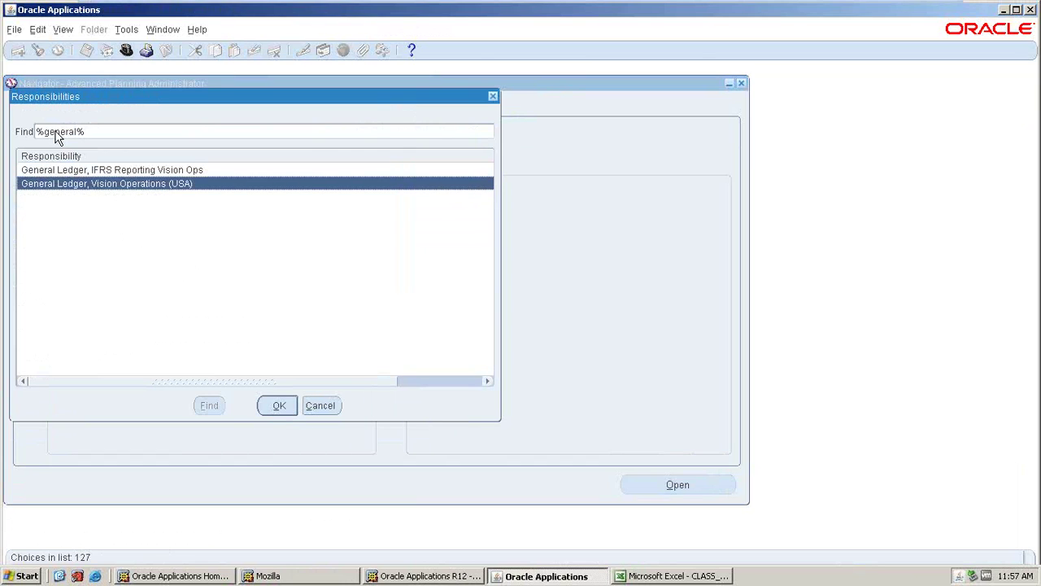
pyautogui.press('Return')
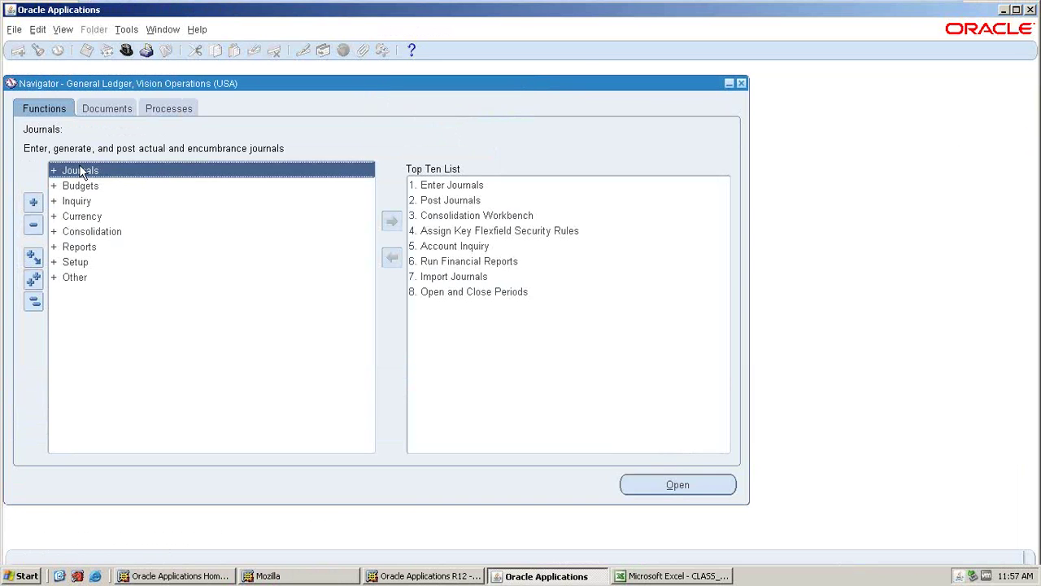
# - Open and close Journals > Enter twice, discarding a new journal, then return to the forms window
pyautogui.doubleClick(81, 171)
pyautogui.doubleClick(93, 184)
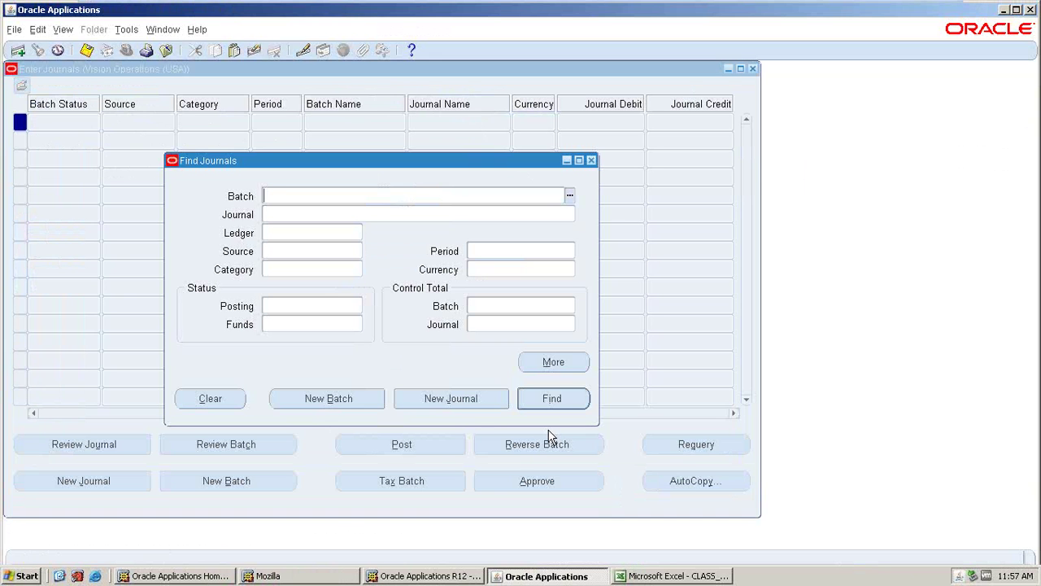
pyautogui.click(415, 398)
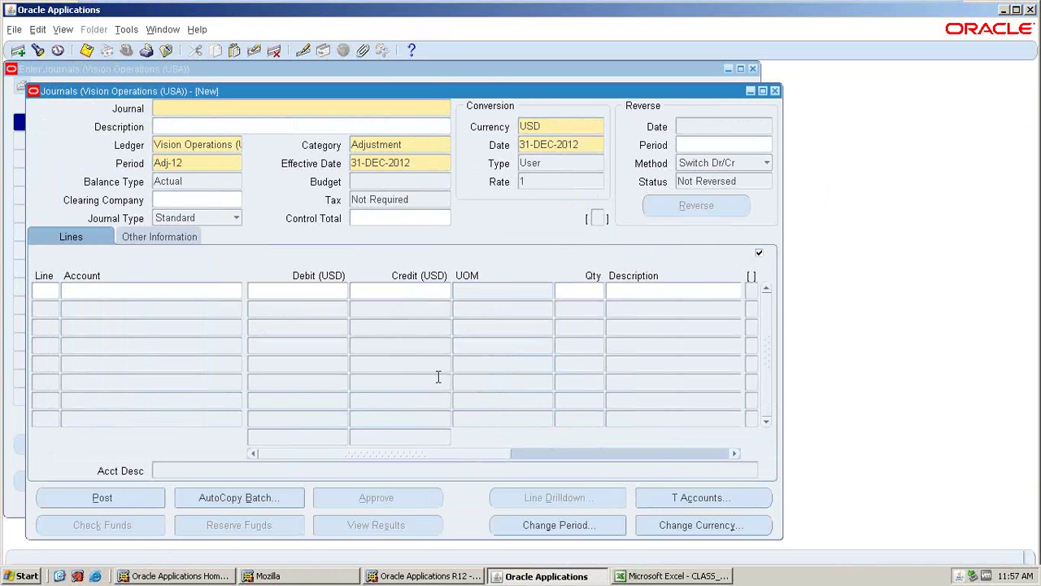
pyautogui.click(774, 91)
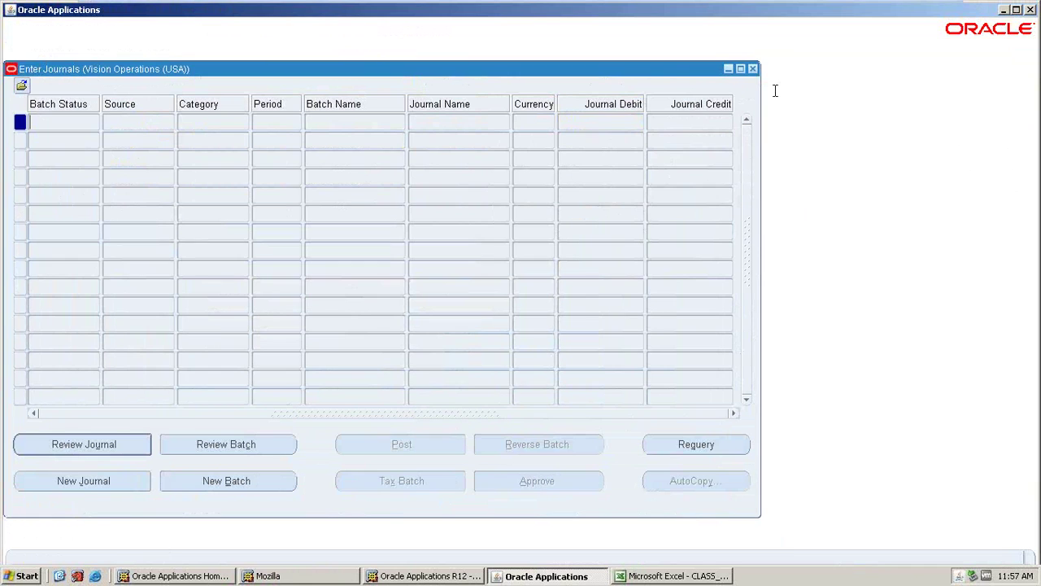
pyautogui.click(752, 70)
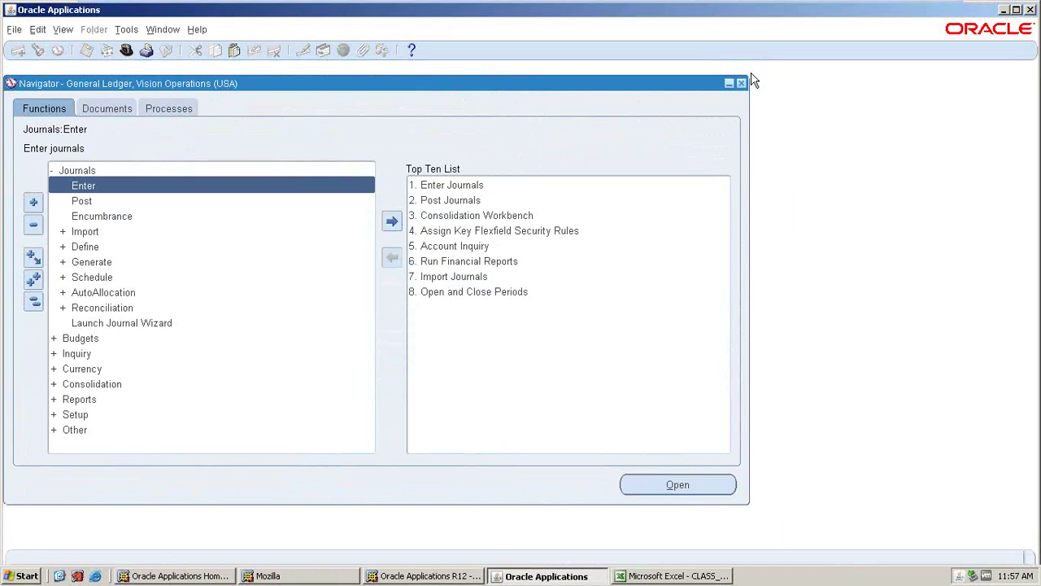
pyautogui.doubleClick(95, 188)
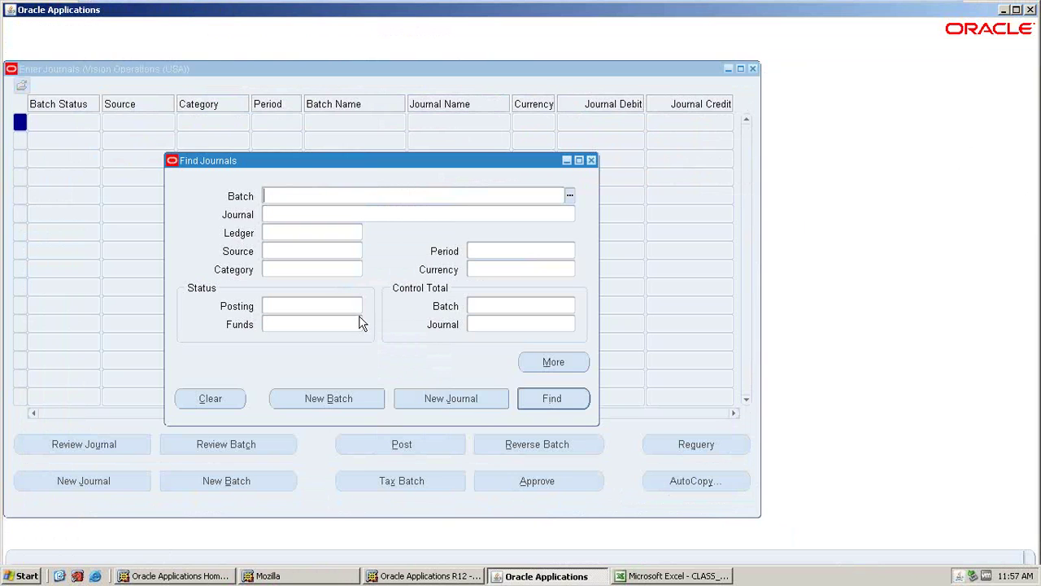
pyautogui.click(394, 472)
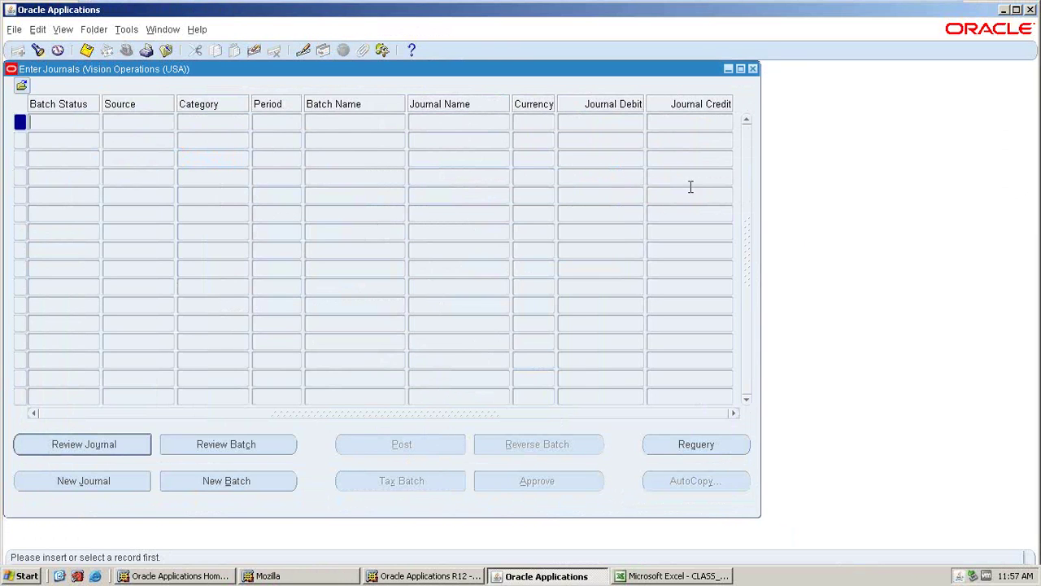
pyautogui.click(753, 69)
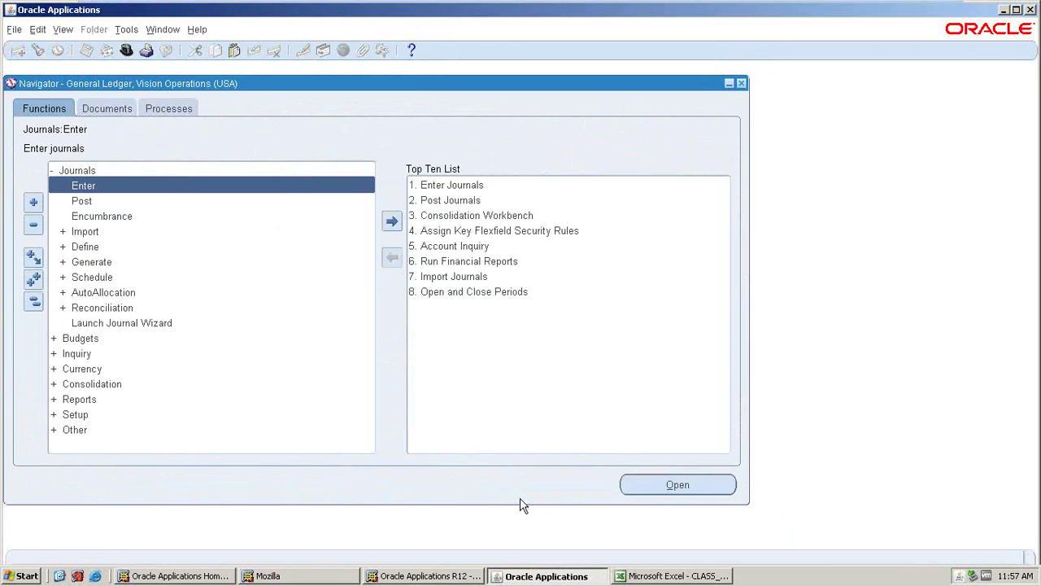
pyautogui.click(389, 578)
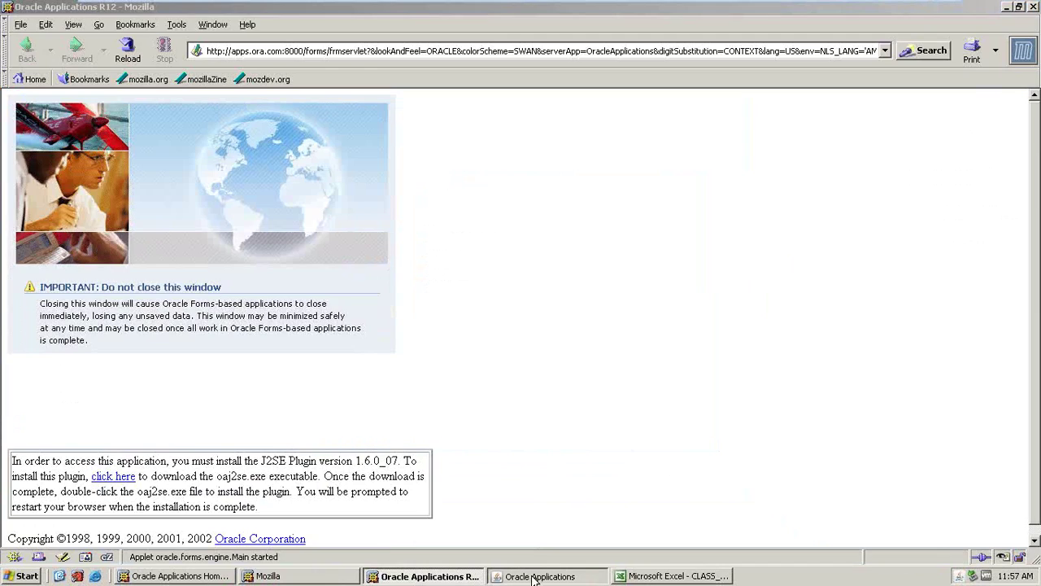
pyautogui.click(537, 577)
# - Move between BATCH JOURNALS in A14 and cell B14, briefly checking the Oracle window
pyautogui.click(642, 571)
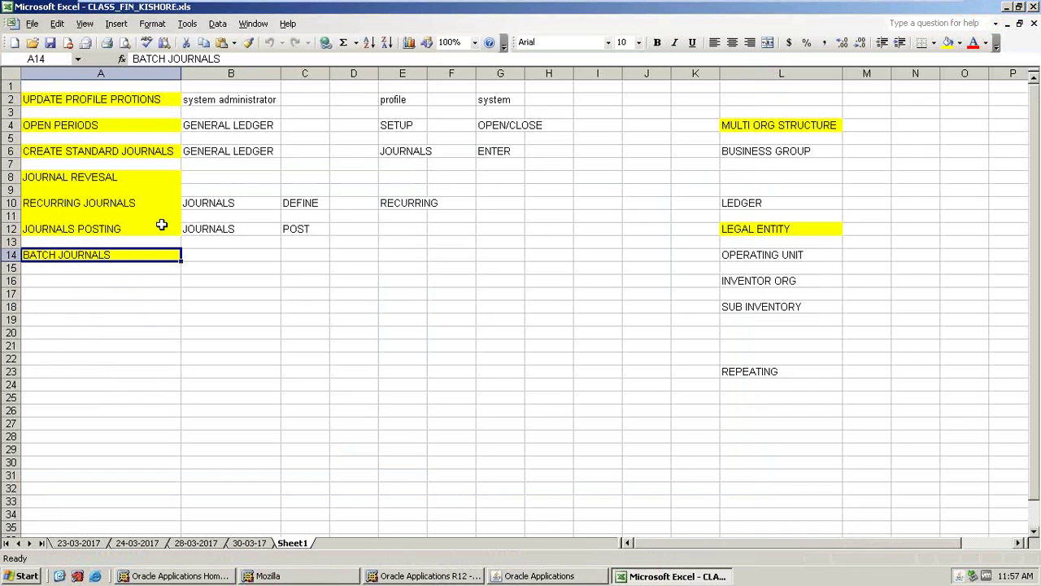
pyautogui.click(104, 273)
pyautogui.press('Up')
pyautogui.click(195, 255)
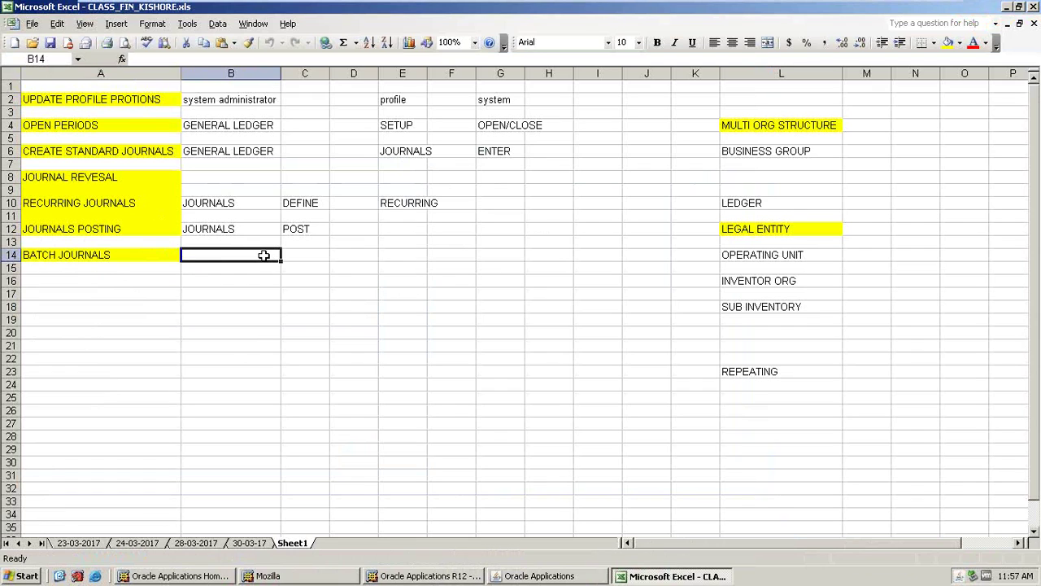
pyautogui.click(84, 256)
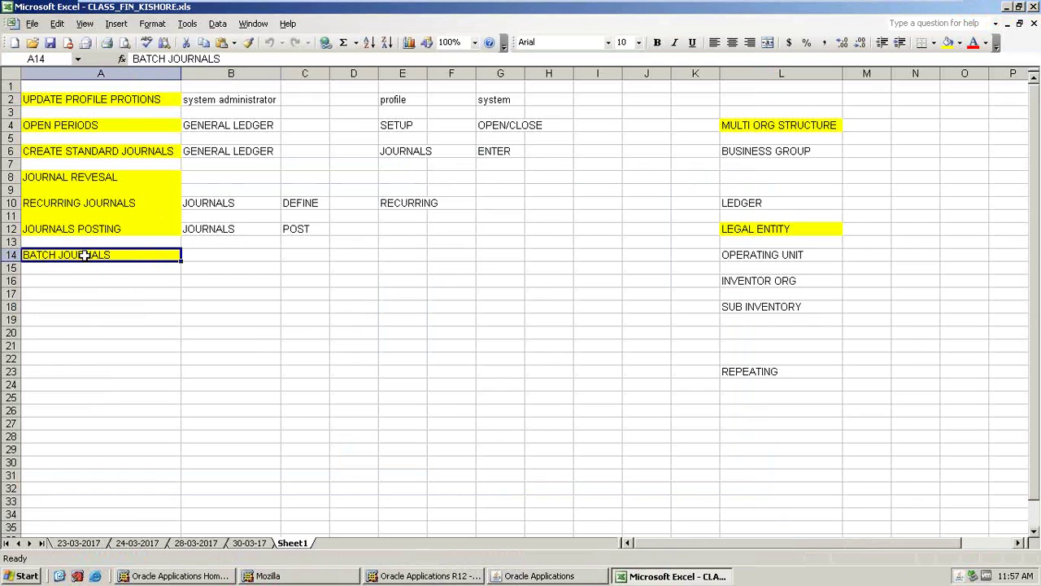
pyautogui.press('Right')
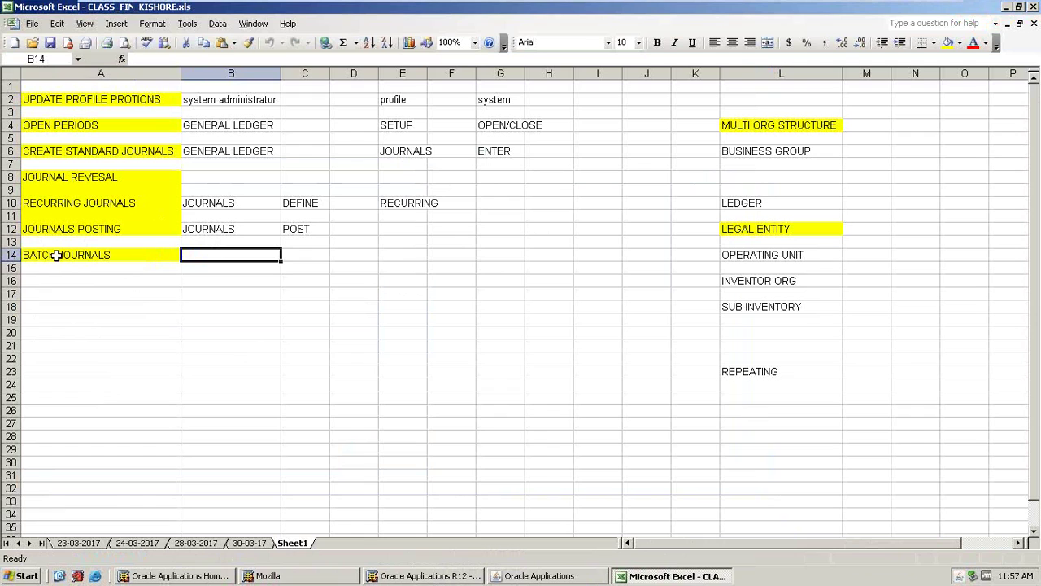
pyautogui.press('Left')
pyautogui.press('Right')
pyautogui.press('Left')
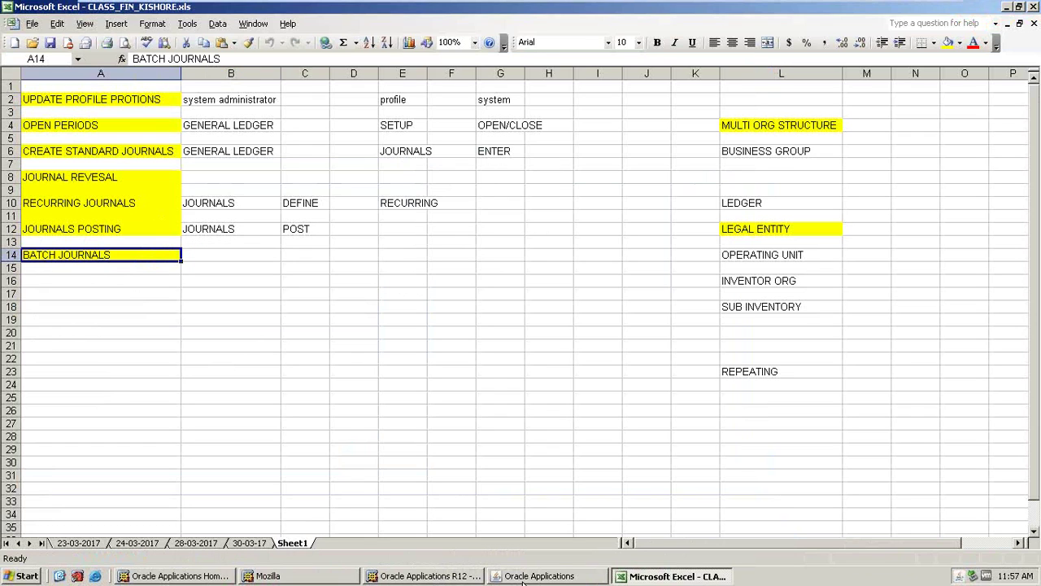
pyautogui.click(209, 257)
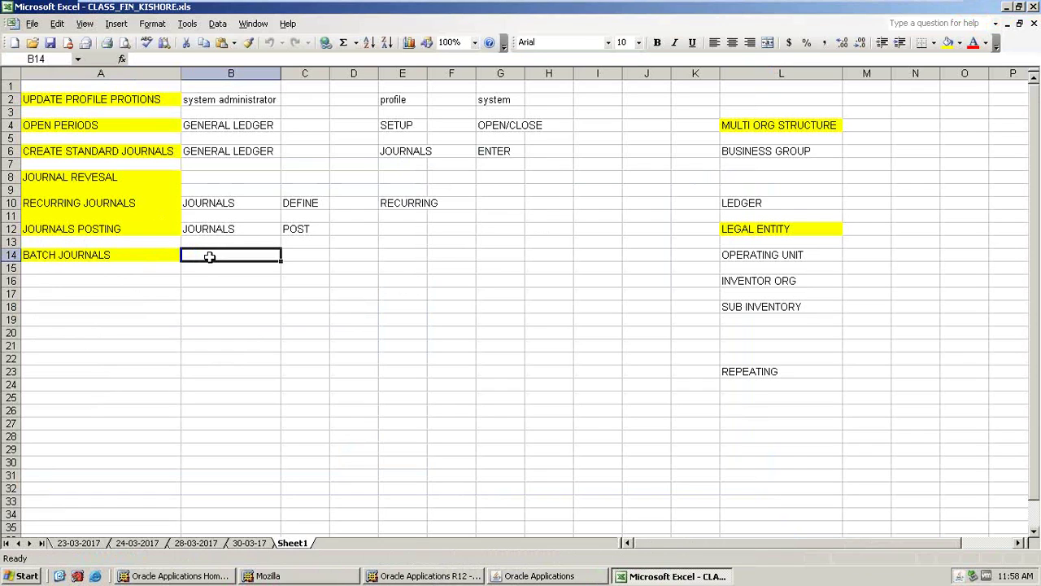
pyautogui.click(145, 255)
pyautogui.click(194, 257)
pyautogui.click(524, 576)
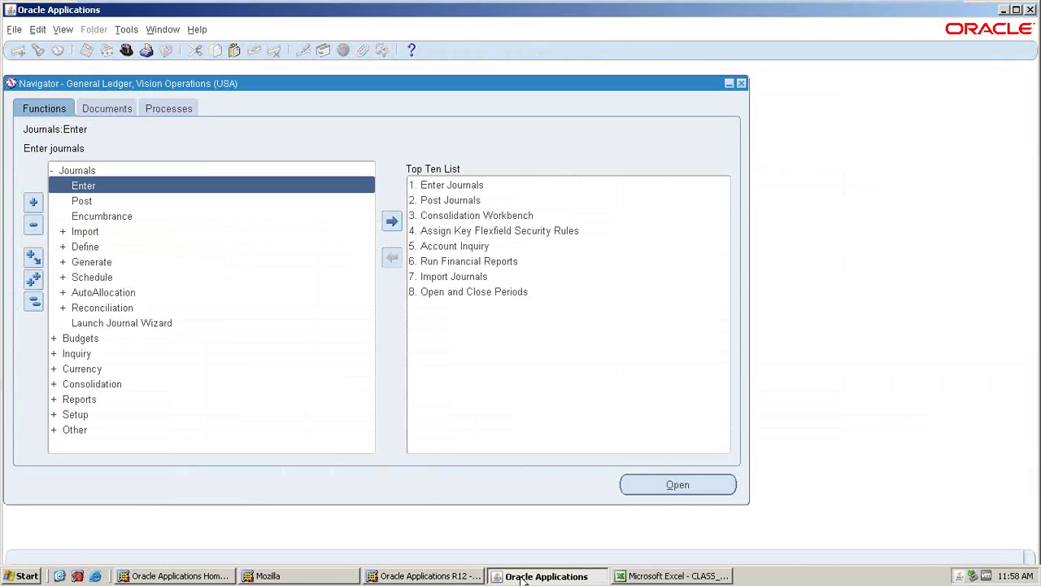
pyautogui.click(523, 576)
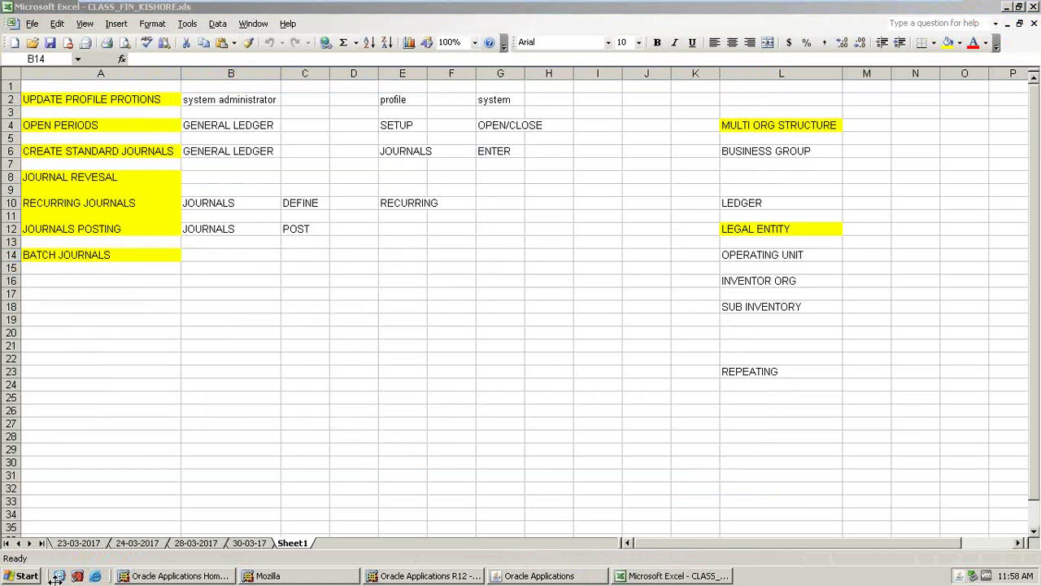
# - Rename the Sheet1 notes sheet to 31-03-17
pyautogui.click(290, 544)
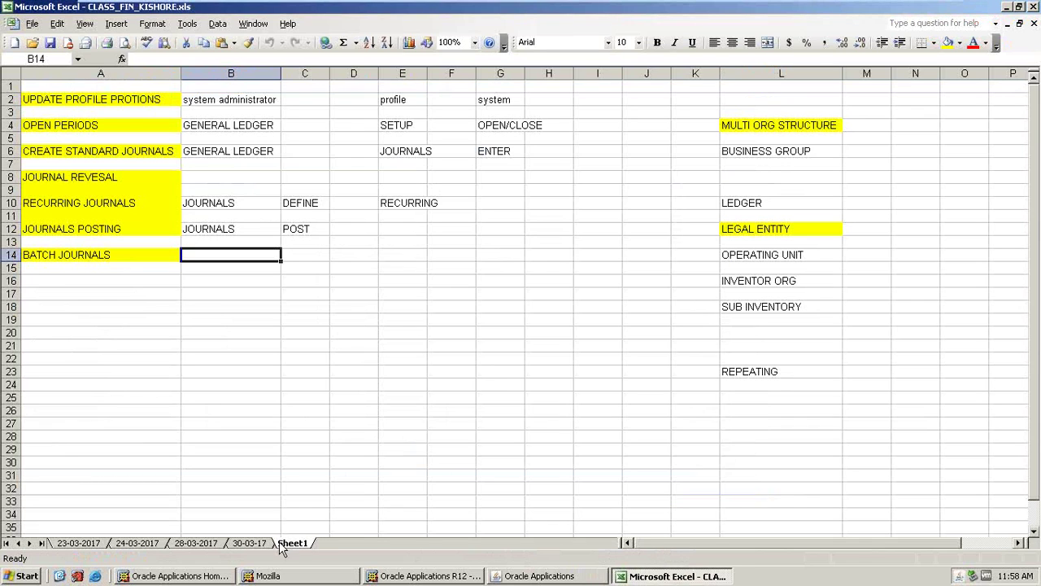
pyautogui.rightClick(285, 543)
pyautogui.click(317, 459)
pyautogui.write('31-0')
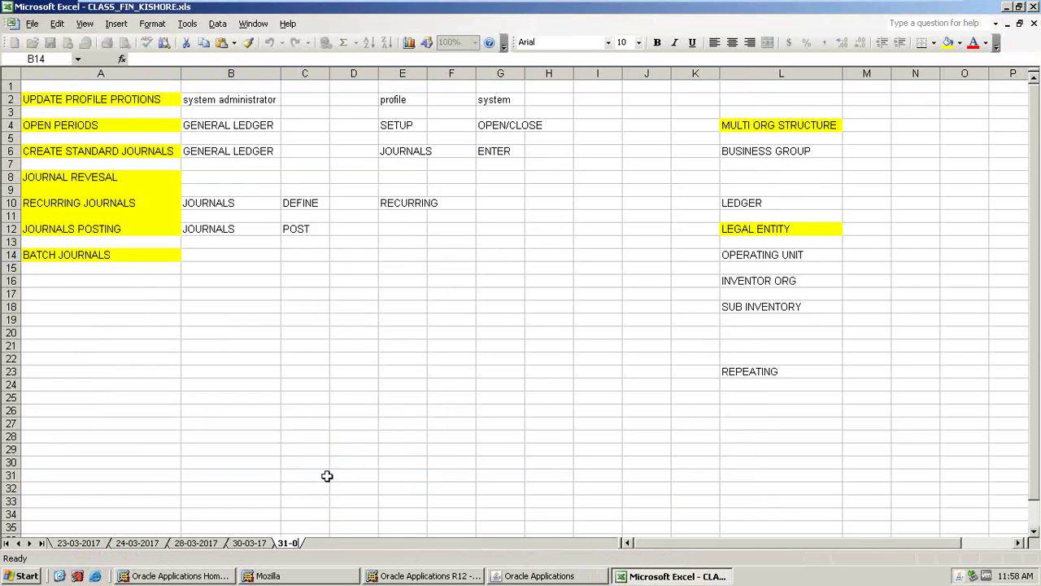
pyautogui.write('3-17')
pyautogui.click(241, 363)
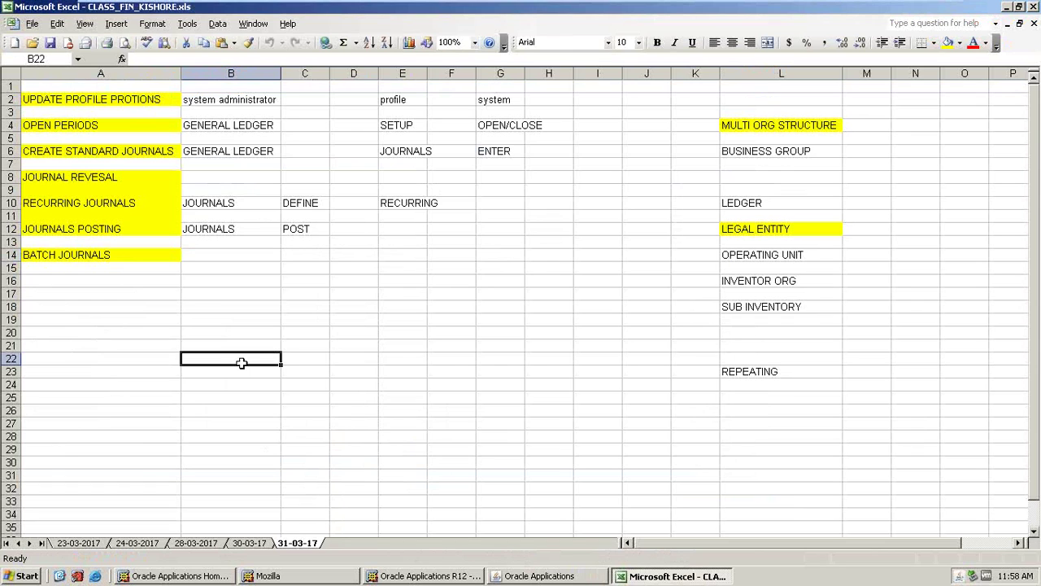
# - Insert a new worksheet and place the 31-03-17 sheet before it
pyautogui.click(116, 25)
pyautogui.click(133, 40)
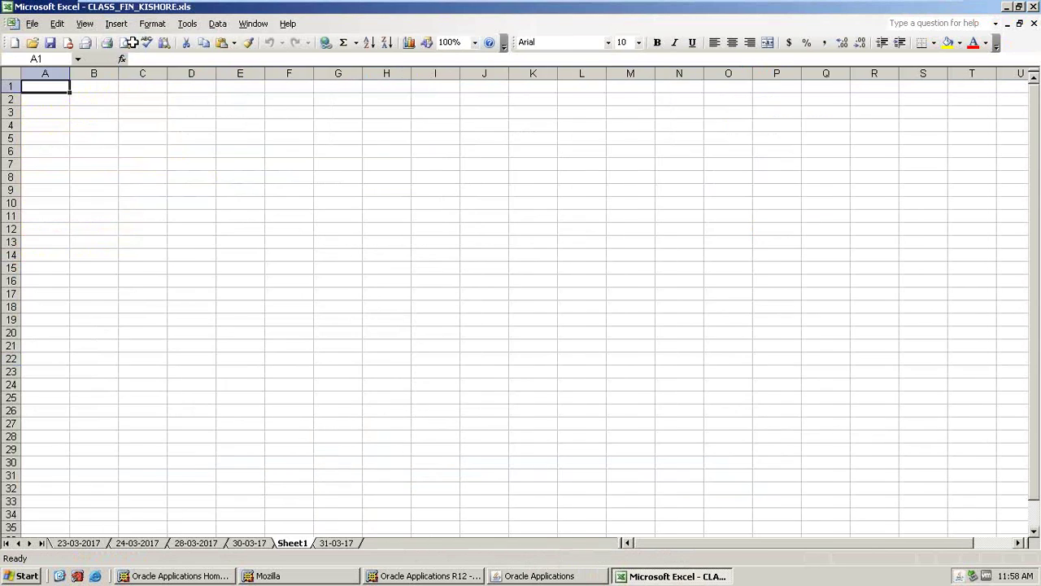
pyautogui.moveTo(327, 545); pyautogui.dragTo(289, 543)
pyautogui.click(341, 542)
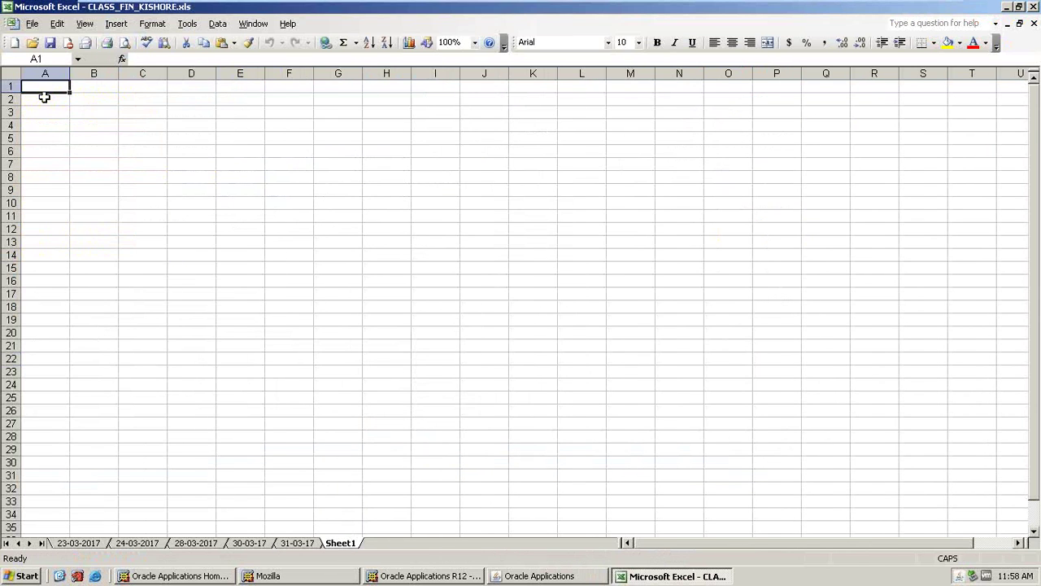
# - Enter Suspense Journals in A1 and Cross Validation Rules in A3, widening column A
pyautogui.write('Suspense Journals')
pyautogui.press('Return')
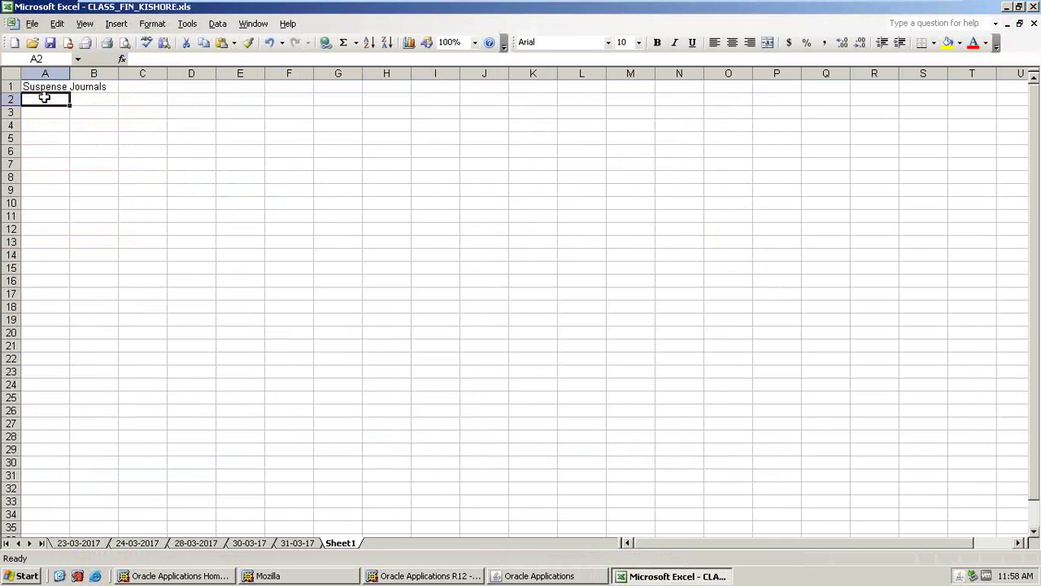
pyautogui.moveTo(67, 74); pyautogui.dragTo(156, 74)
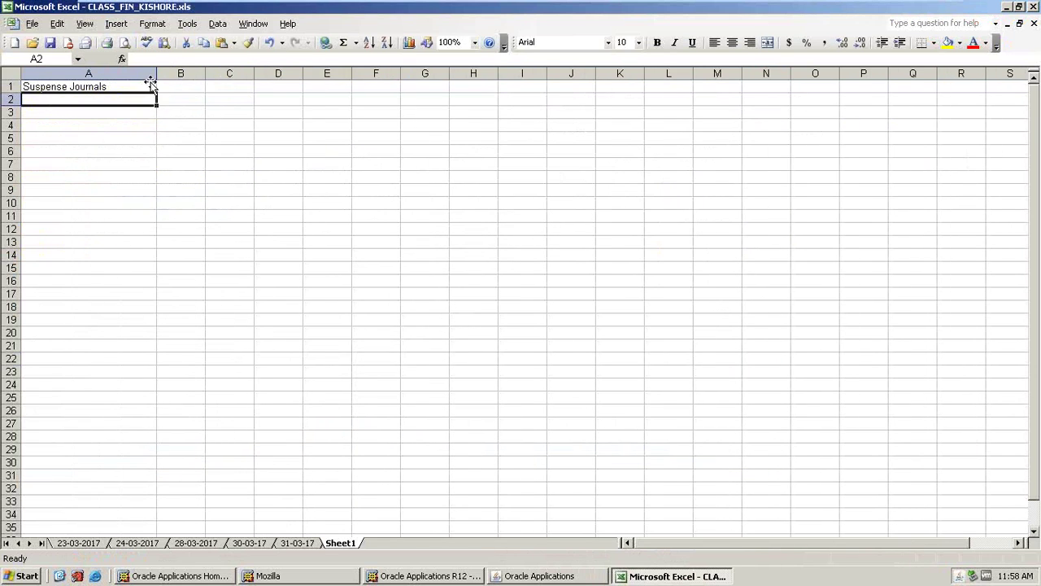
pyautogui.click(42, 115)
pyautogui.write('Cros')
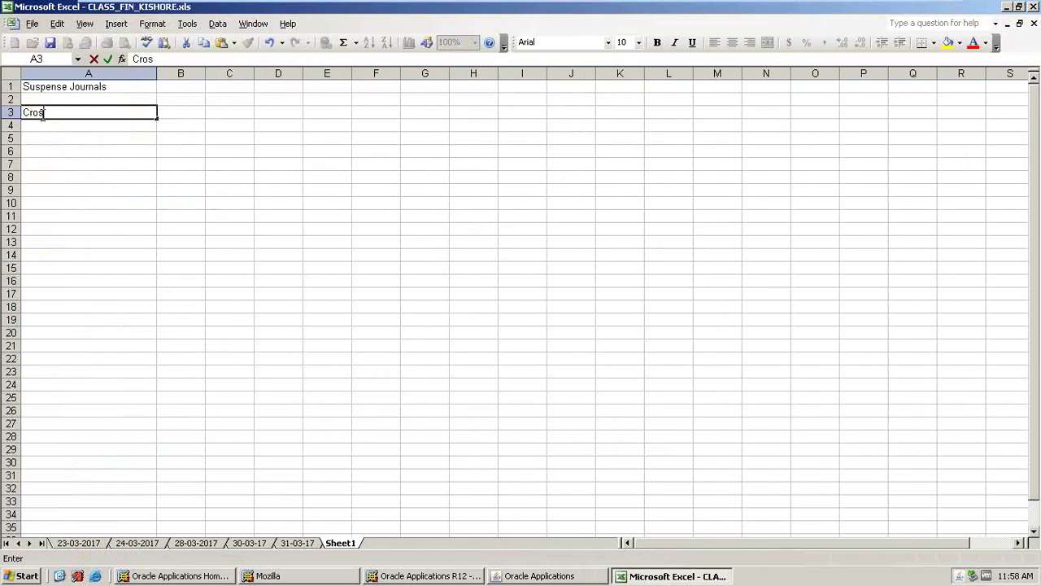
pyautogui.write('s vL')
pyautogui.press('BackSpace')
pyautogui.press('BackSpace')
pyautogui.write('V')
pyautogui.press('capslock')
pyautogui.write('alidation')
pyautogui.press('capslock')
pyautogui.write('R')
# - Add Security Rules in A5, Journal Sources in A7 and Journal Categoreis in A9
pyautogui.press('capslock')
pyautogui.write('ules')
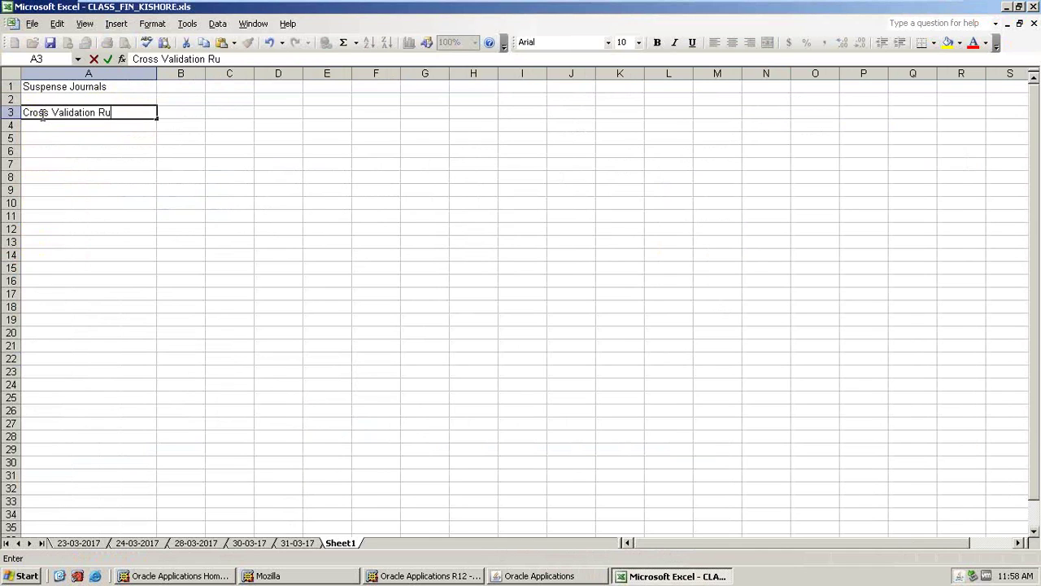
pyautogui.press('Return')
pyautogui.press('Return')
pyautogui.press('capslock')
pyautogui.write('S')
pyautogui.press('capslock')
pyautogui.write('ecurity')
pyautogui.press('capslock')
pyautogui.write('R')
pyautogui.press('capslock')
pyautogui.write('ules')
pyautogui.press('Return')
pyautogui.press('Return')
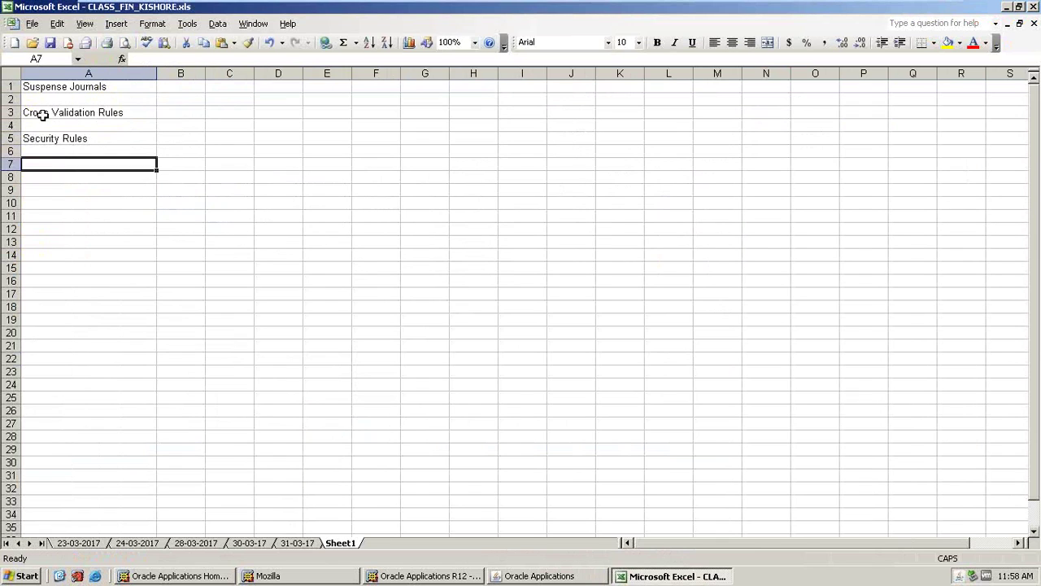
pyautogui.write('Journa')
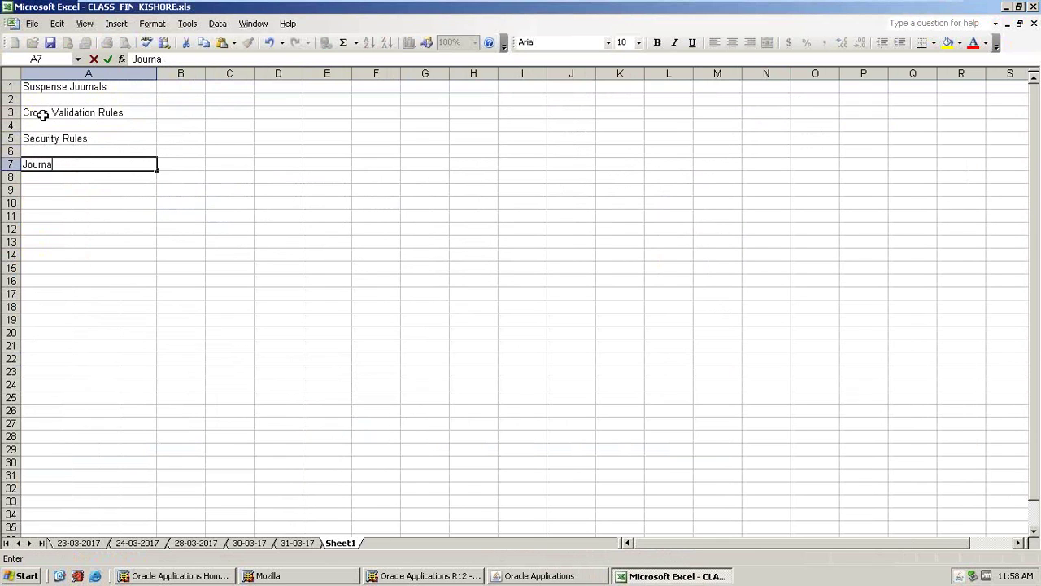
pyautogui.write('lsAL')
pyautogui.press('BackSpace')
pyautogui.press('BackSpace')
pyautogui.press('capslock')
pyautogui.write('al')
pyautogui.press('capslock')
pyautogui.write('S')
pyautogui.press('capslock')
pyautogui.write('ources')
pyautogui.press('Return')
pyautogui.press('Return')
pyautogui.press('Return')
pyautogui.press('capslock')
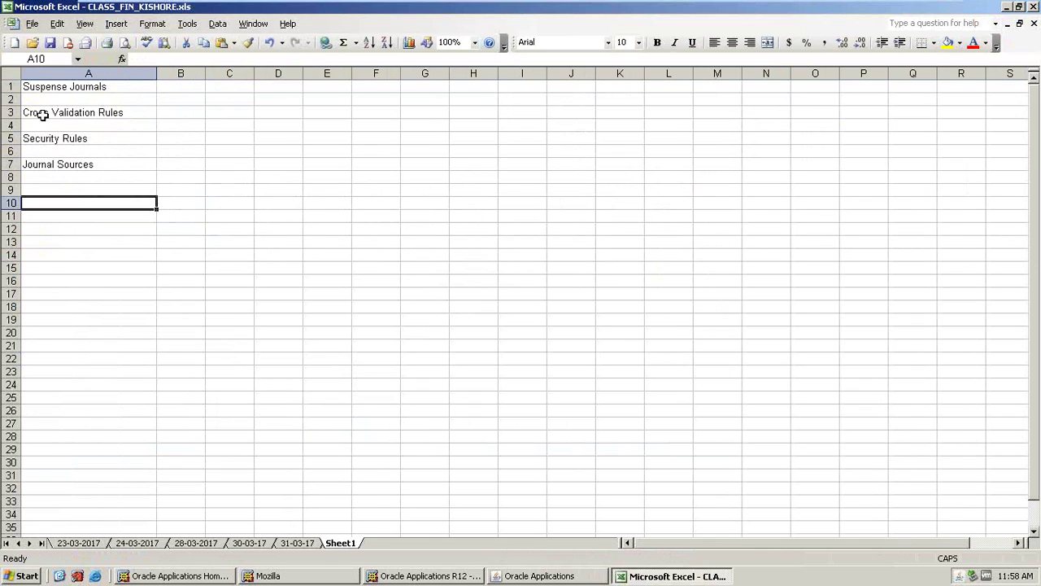
pyautogui.press('Up')
pyautogui.write('JOU')
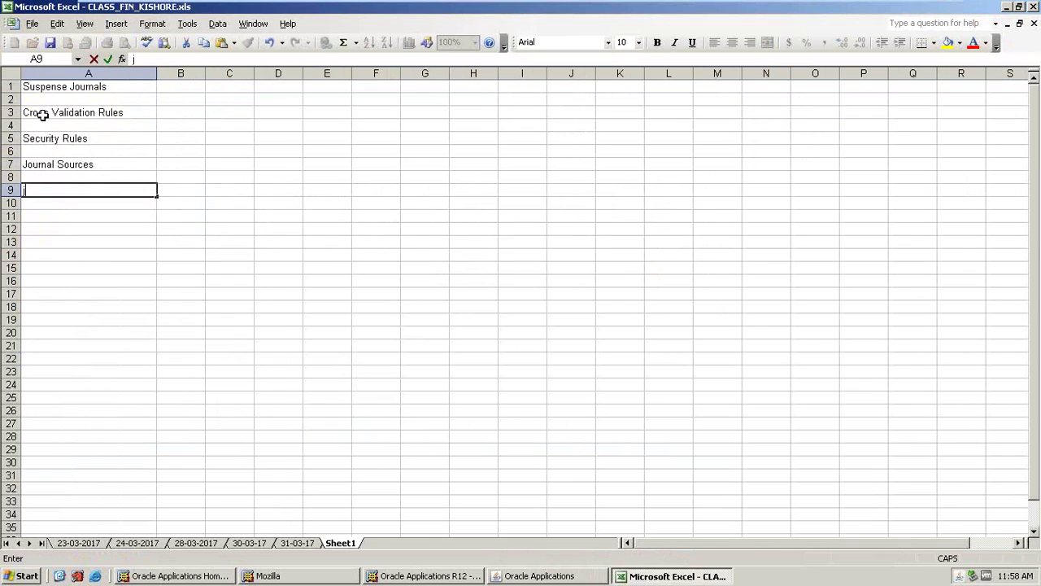
pyautogui.press('BackSpace')
pyautogui.press('BackSpace')
pyautogui.press('BackSpace')
pyautogui.write('Journal Categoreis')
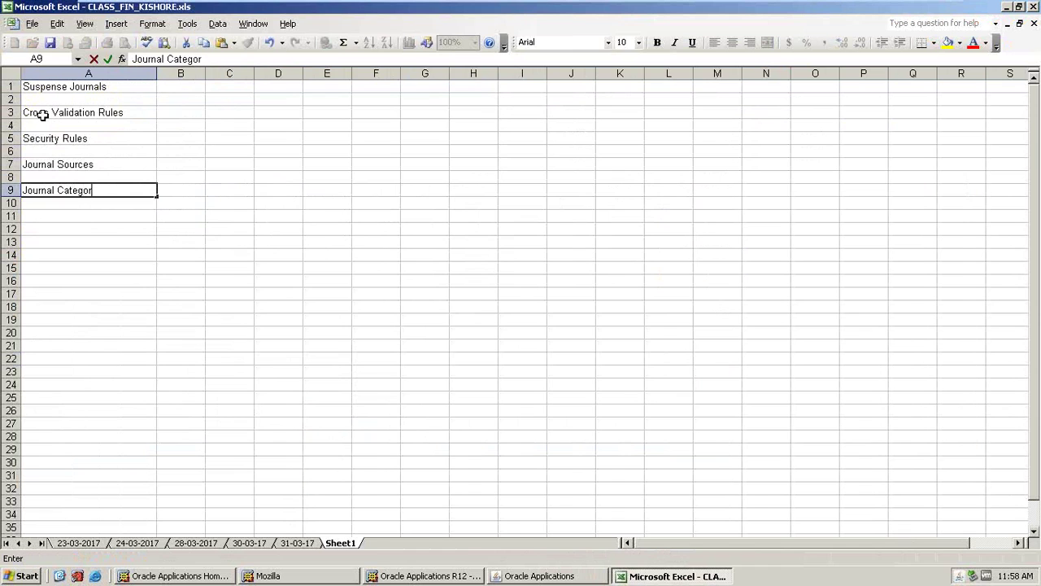
pyautogui.press('Return')
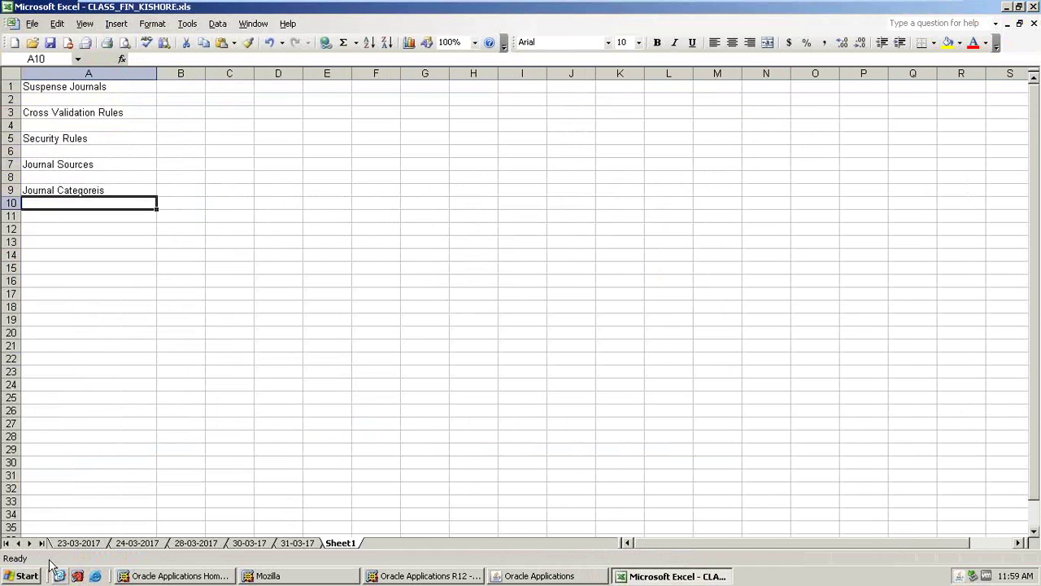
pyautogui.click(59, 576)
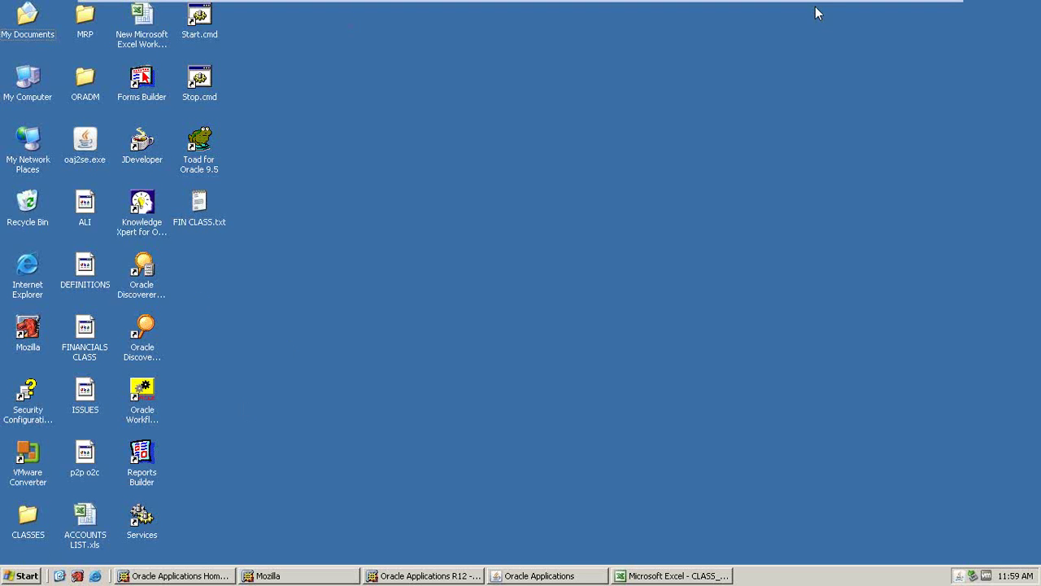
# - Leave the VMware guest and open ORACLE EBS R12 FINANCIALS CONTENT (1) from the CONTENT folder
pyautogui.moveTo(815, 7)
pyautogui.click(904, 10)
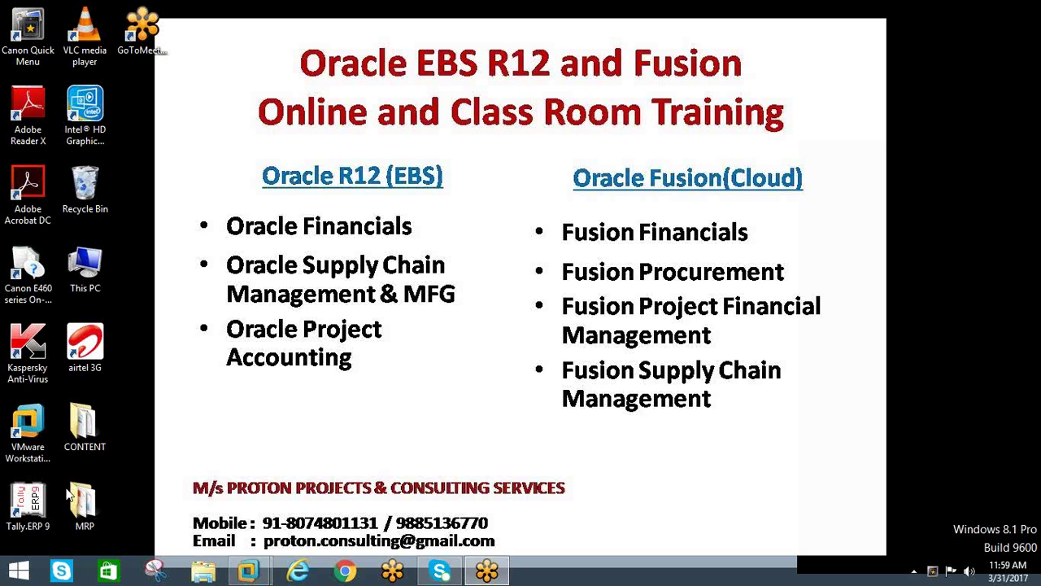
pyautogui.doubleClick(102, 423)
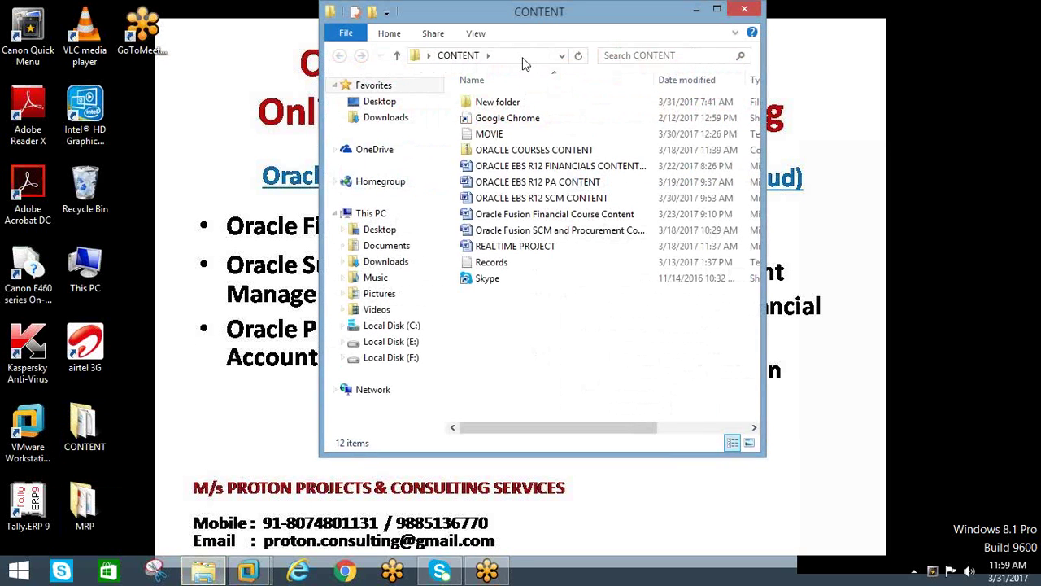
pyautogui.click(545, 167)
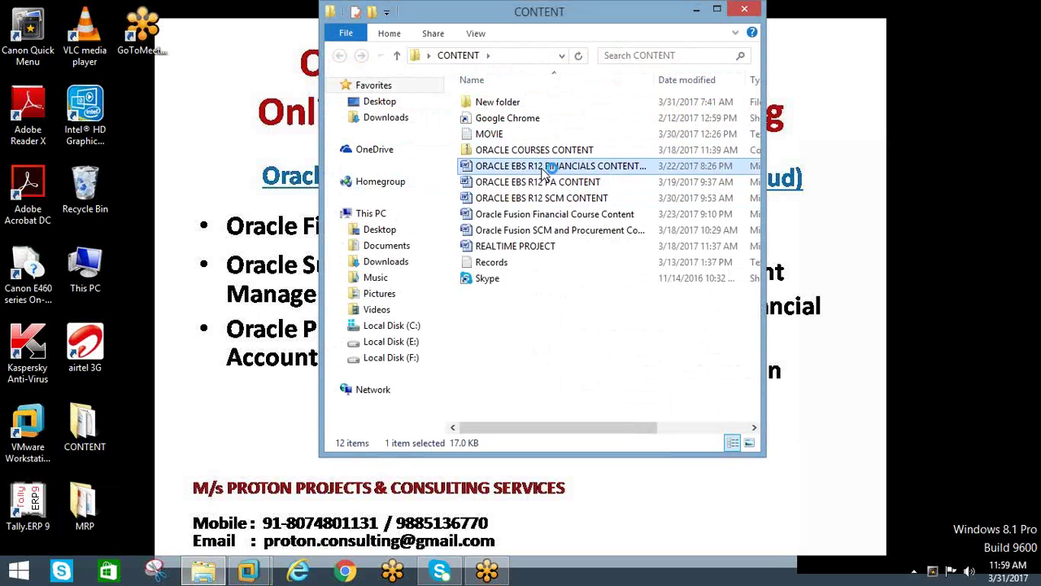
pyautogui.scroll(-10, 439, 362)
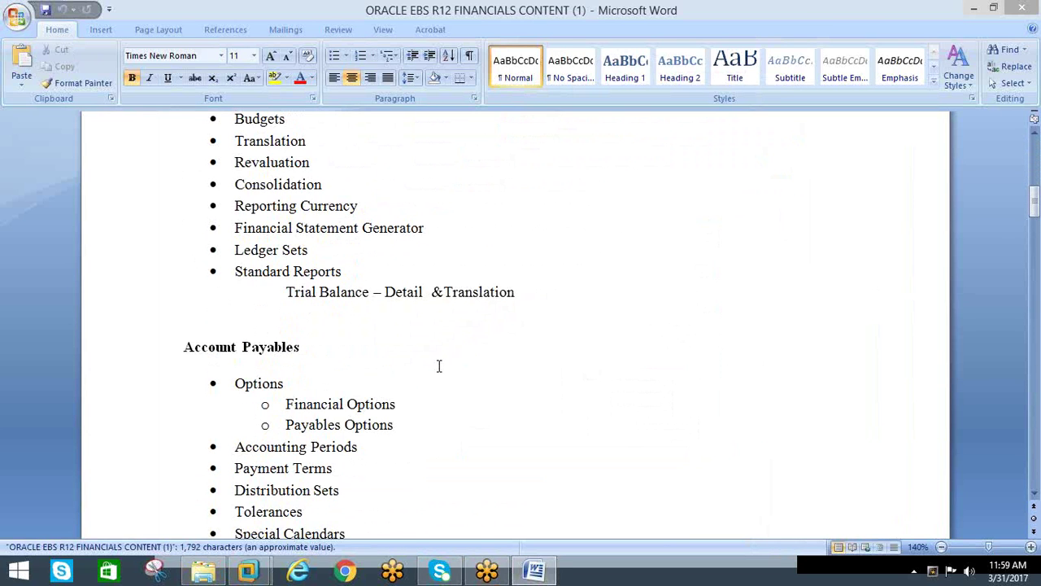
# - Scroll through the course outline, then minimise Word and the CONTENT folder window
pyautogui.scroll(8, 439, 366)
pyautogui.scroll(-6, 438, 367)
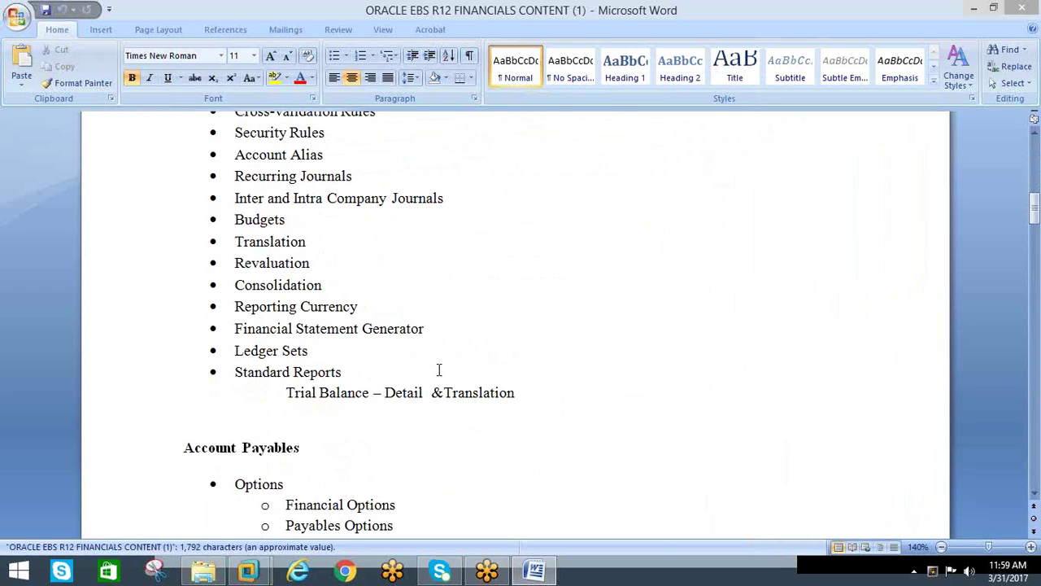
pyautogui.scroll(-4, 432, 367)
pyautogui.scroll(-10, 258, 235)
pyautogui.scroll(-20, 382, 297)
pyautogui.scroll(12, 358, 297)
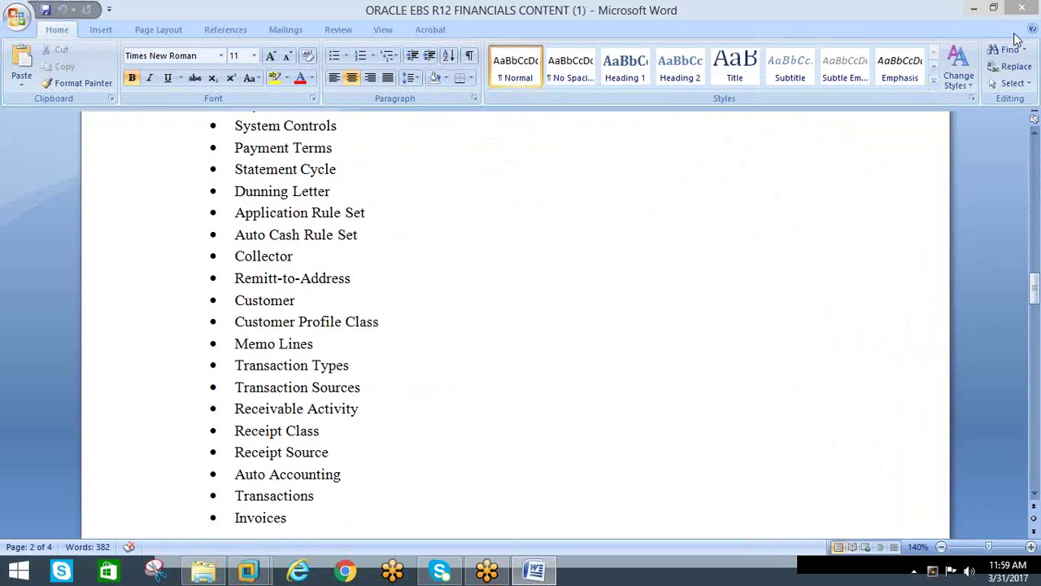
pyautogui.click(974, 7)
pyautogui.click(690, 8)
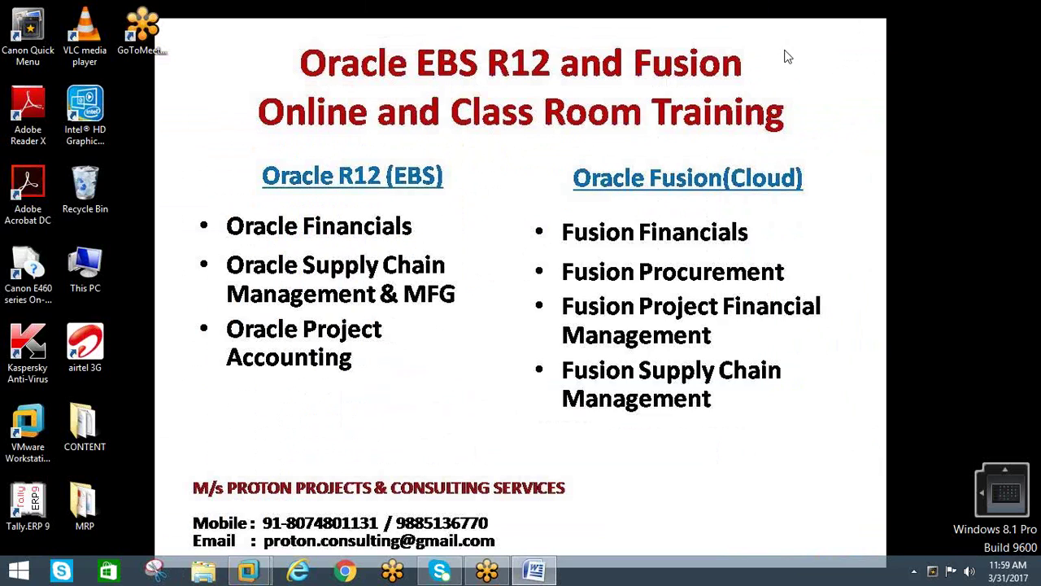